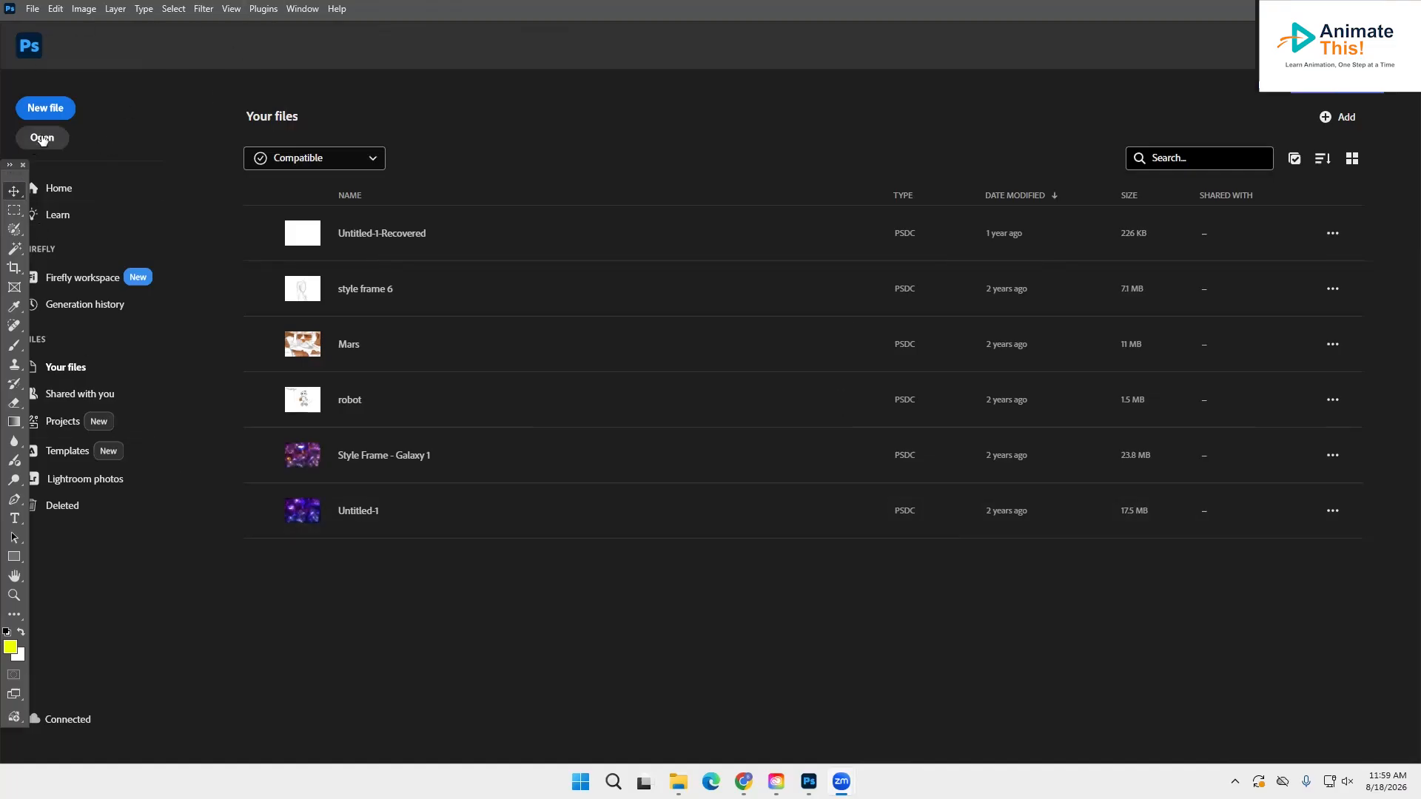
Step: Open the image Plate.png from the Downloads folder
click(34, 11)
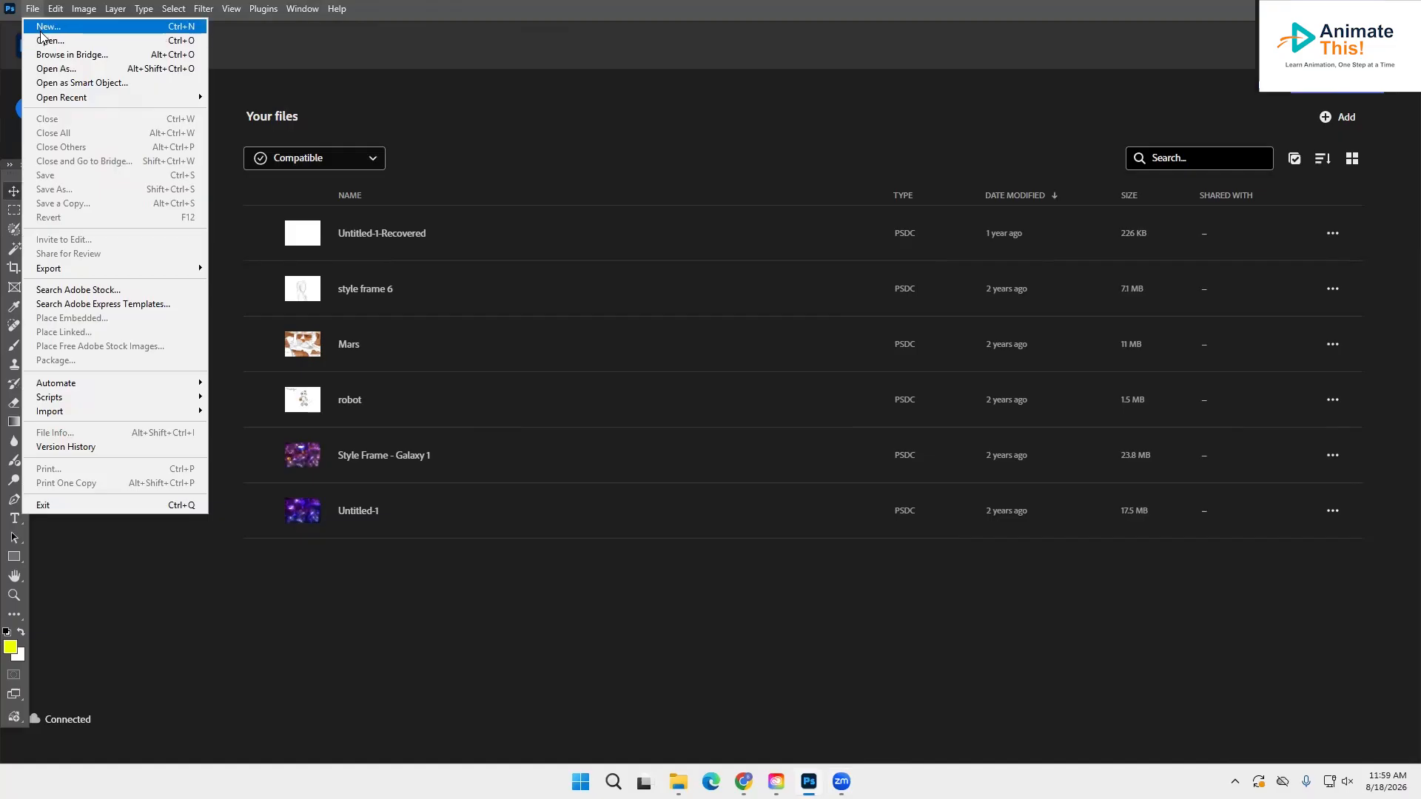
click(36, 12)
click(41, 138)
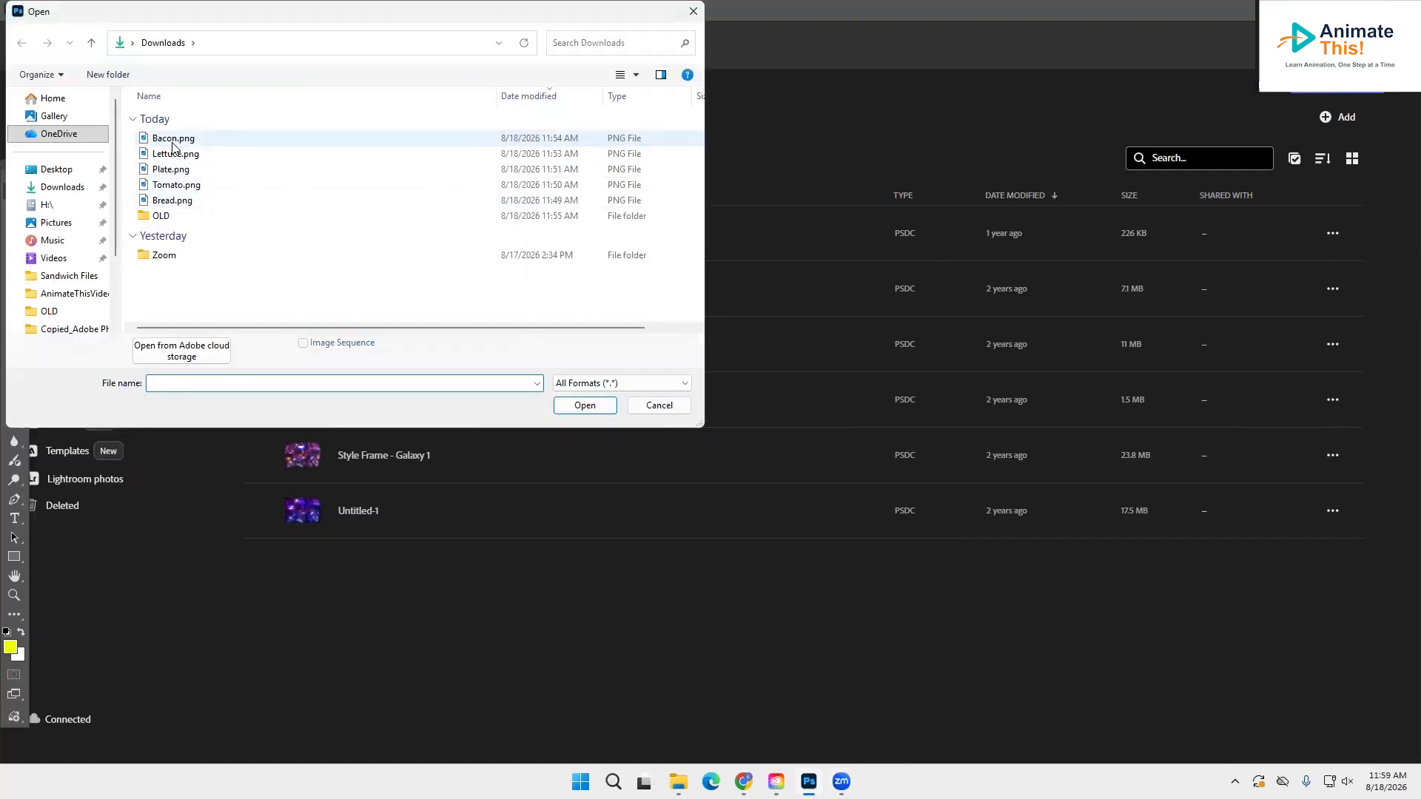
double_click(171, 170)
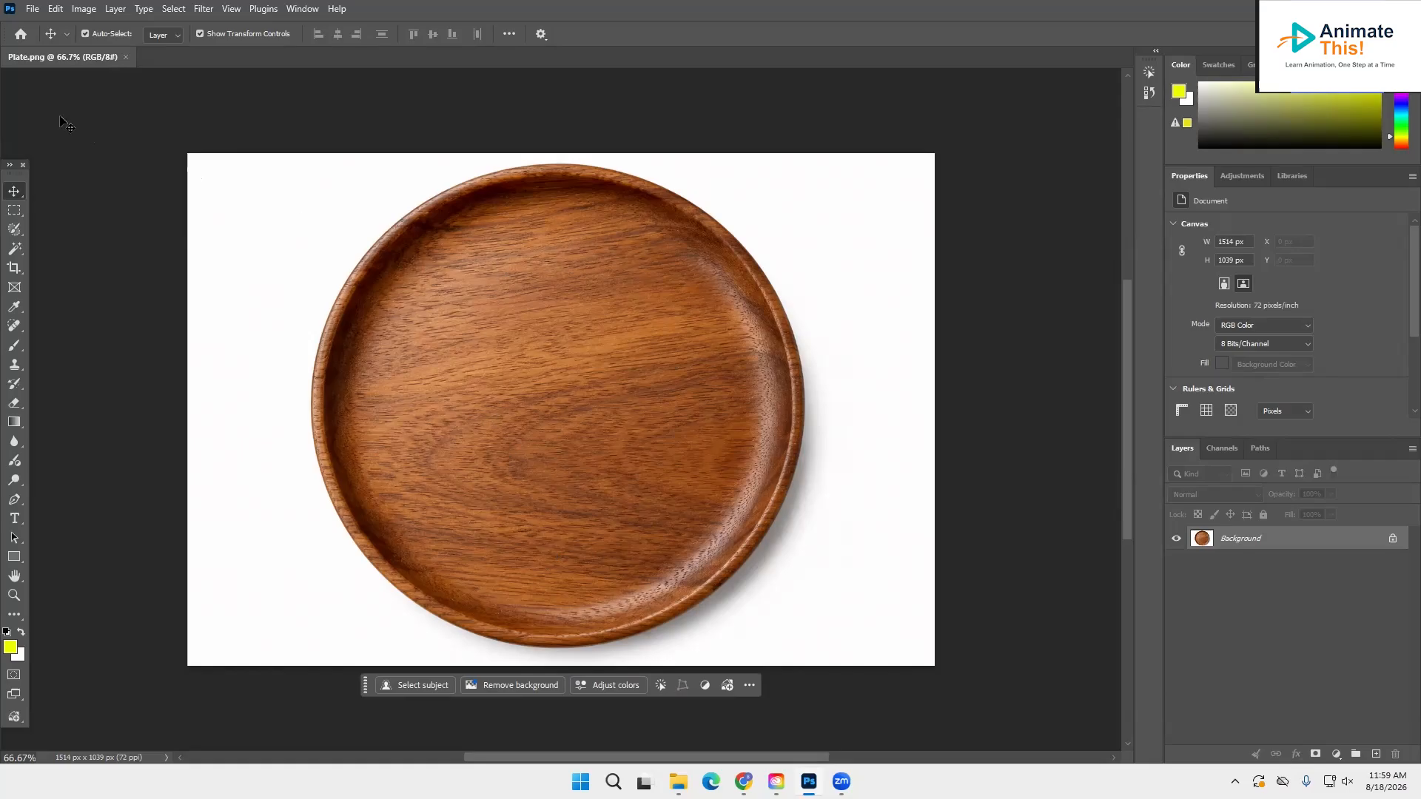
Step: Reset the Essentials workspace to its default layout
click(311, 16)
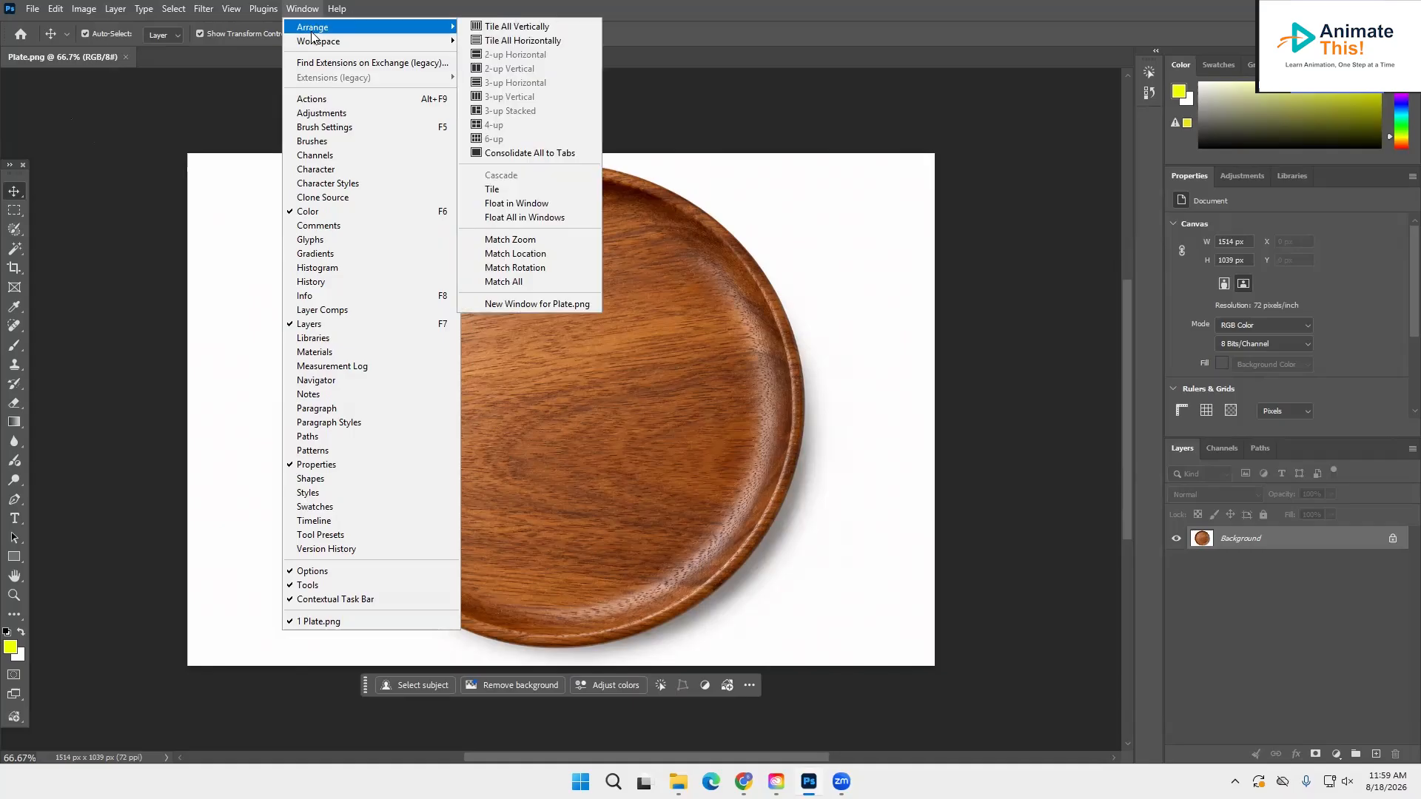
mouse_move(315, 40)
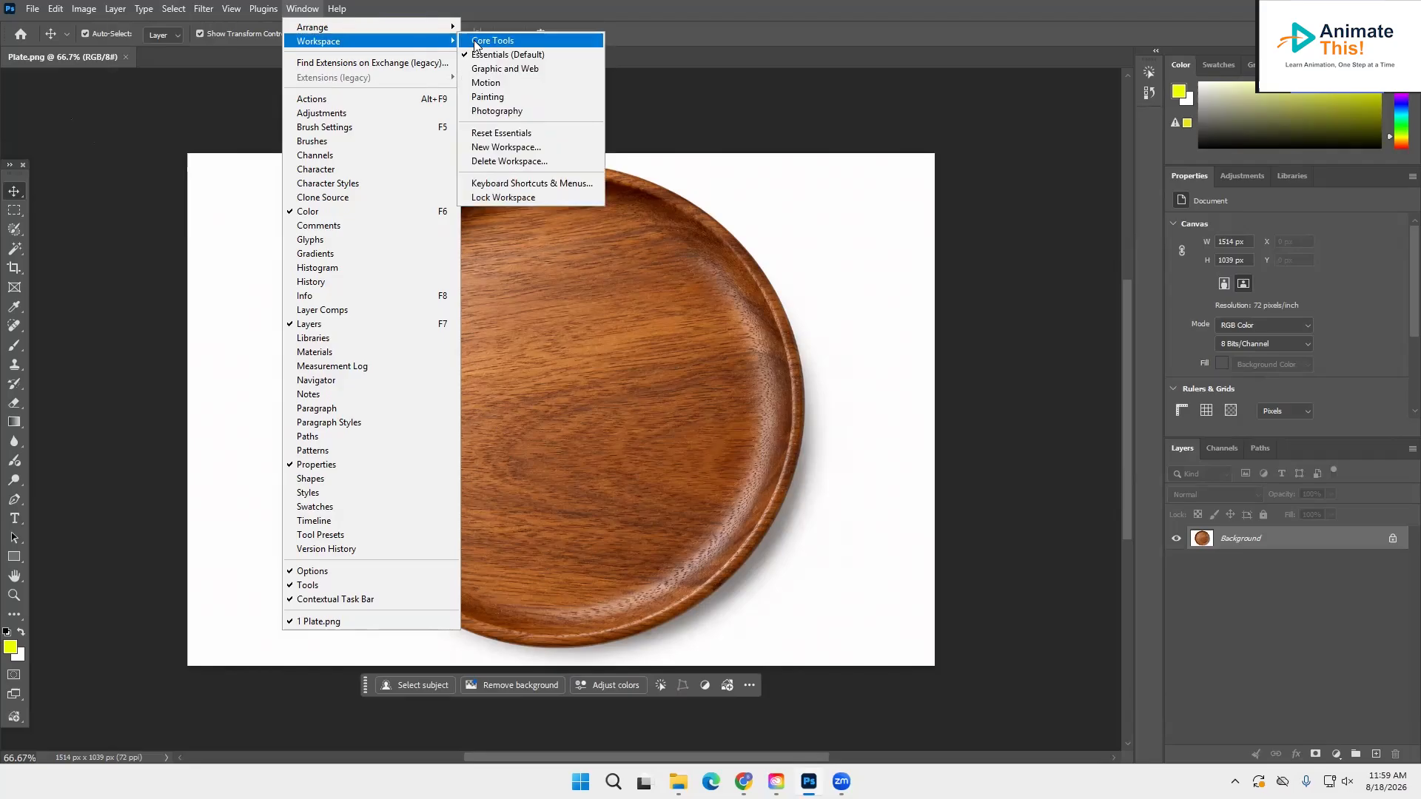
click(481, 134)
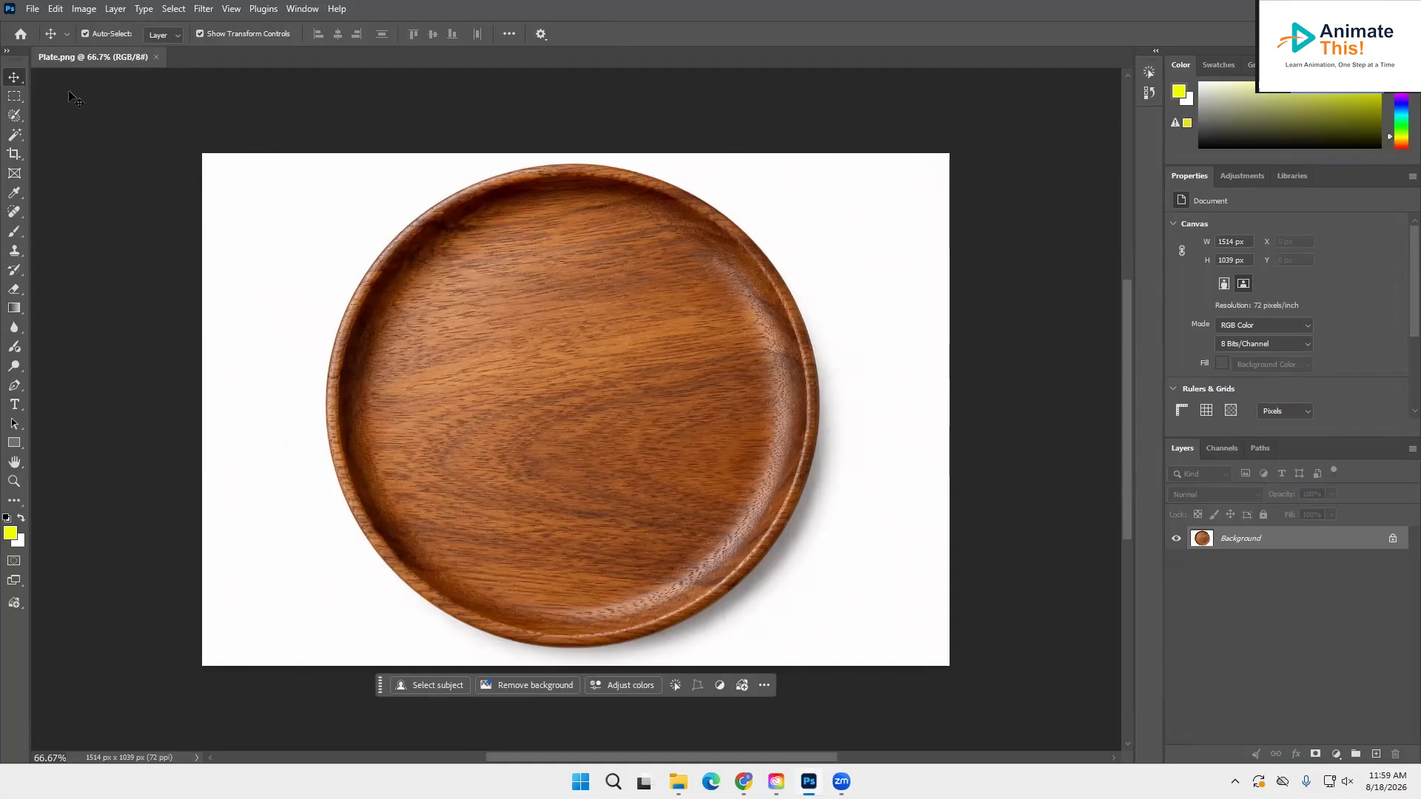
click(28, 41)
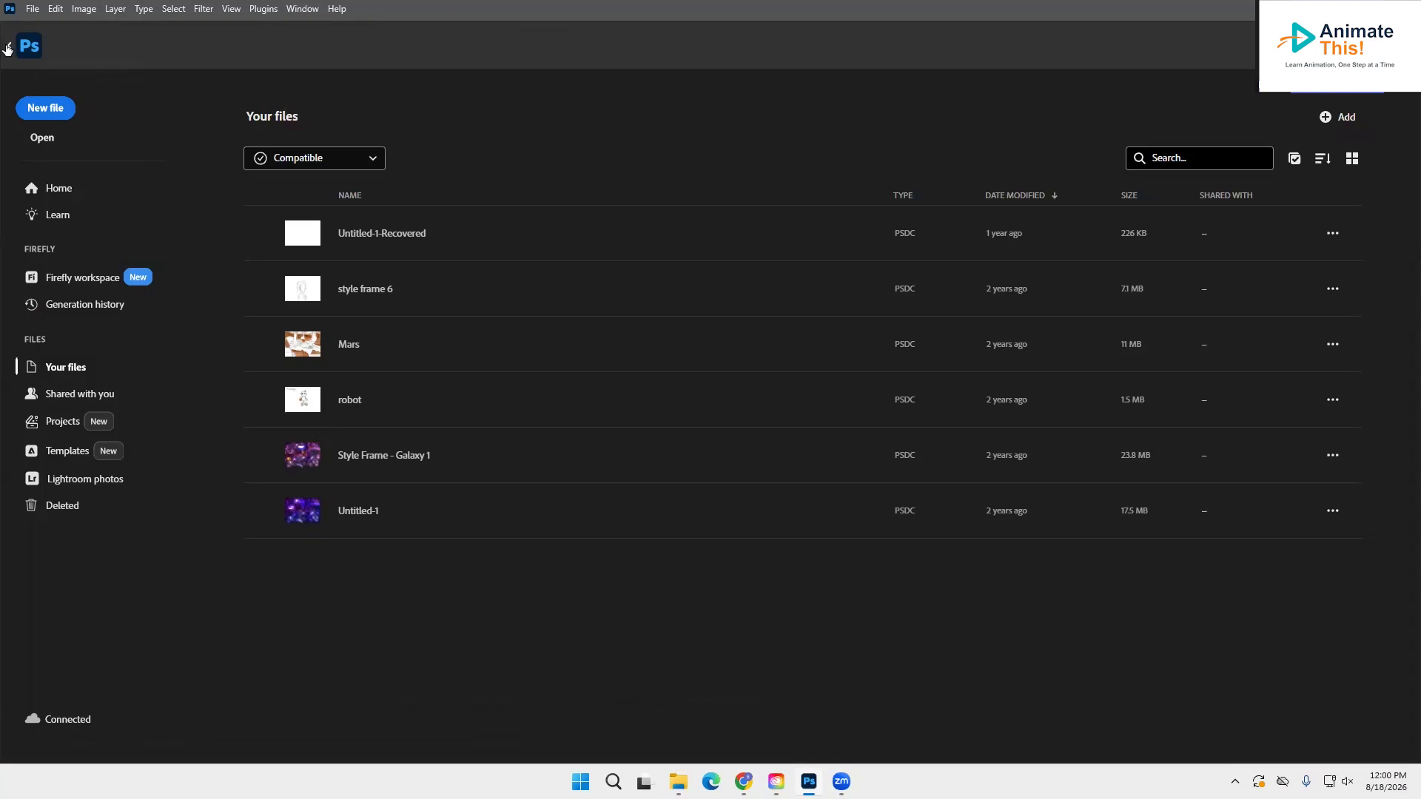
click(19, 50)
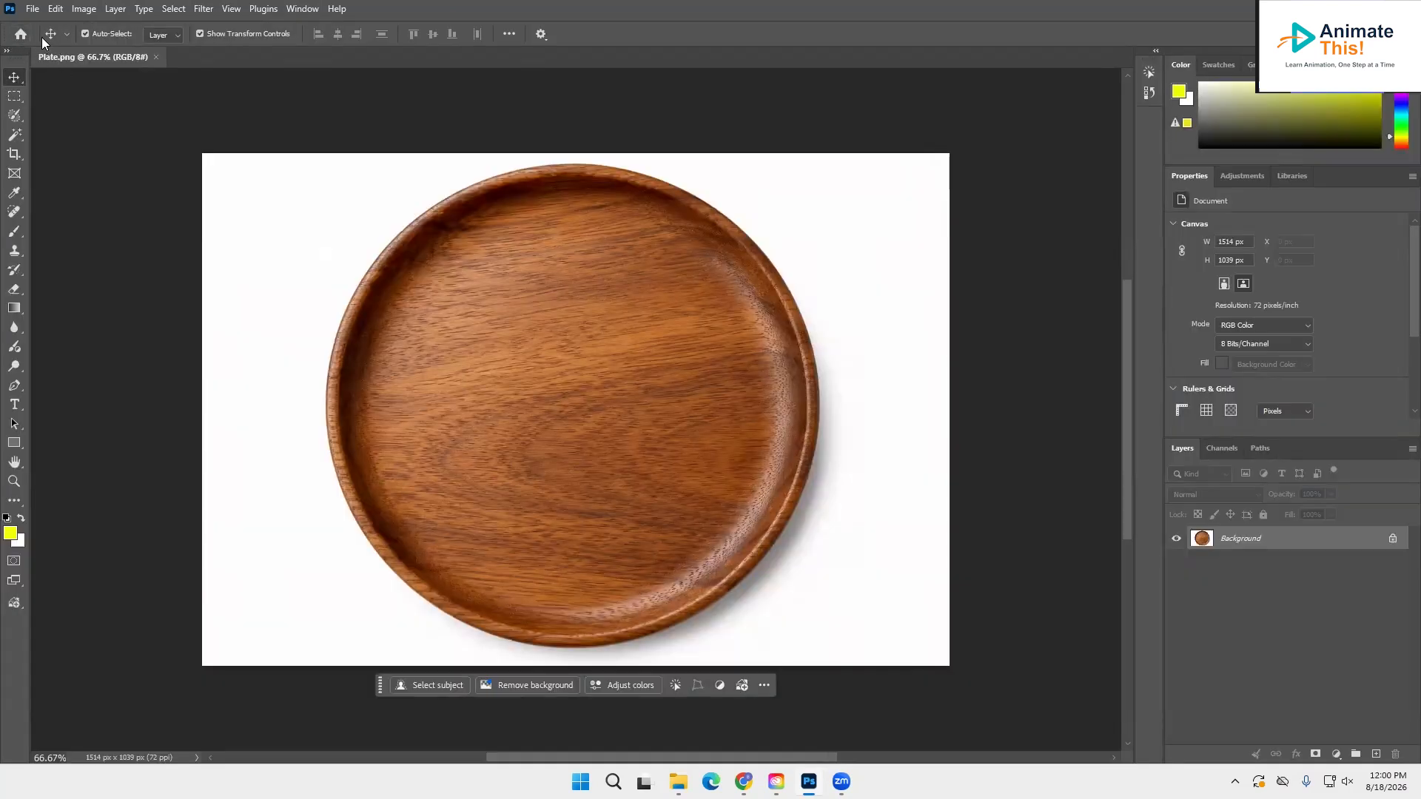
Step: Reset all tools to their default settings
right_click(63, 31)
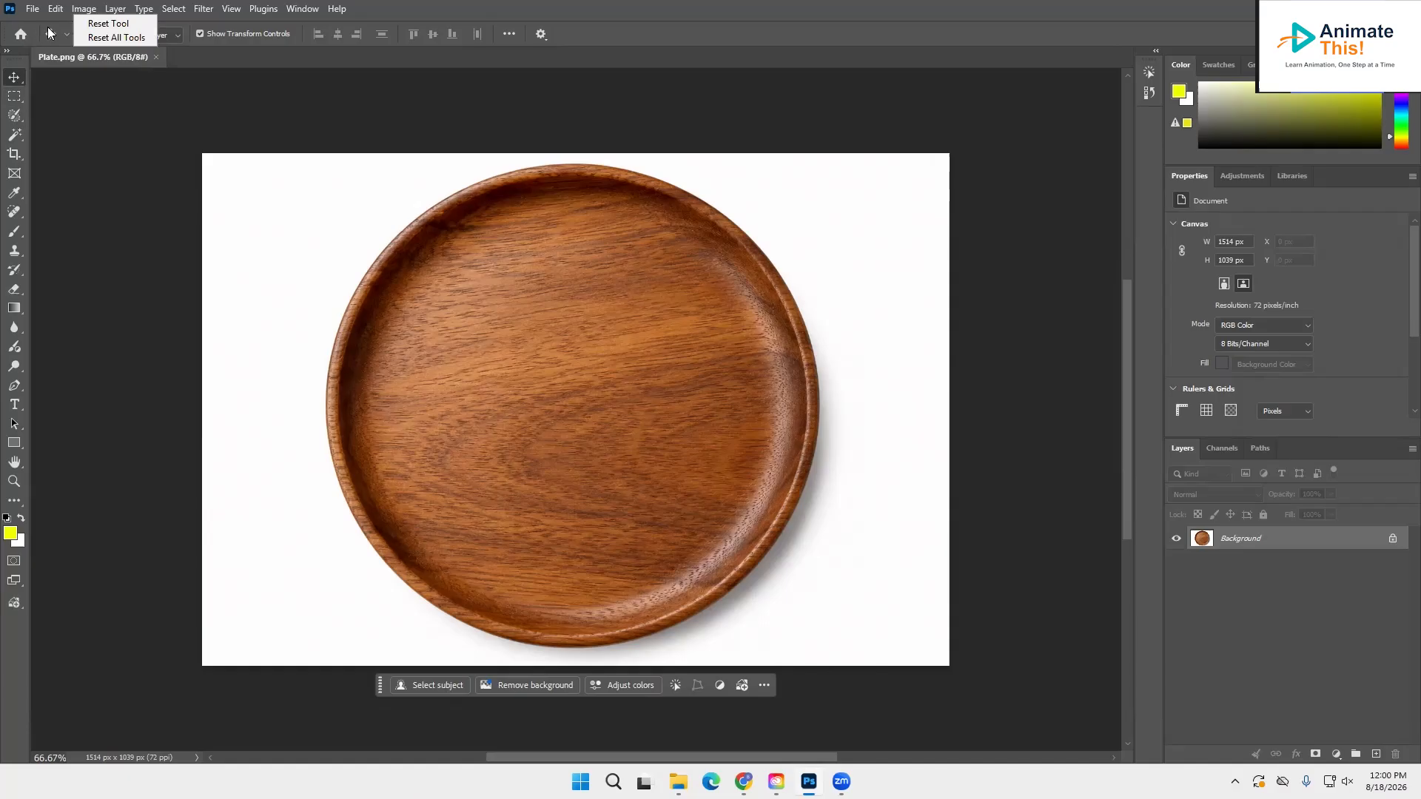
right_click(66, 29)
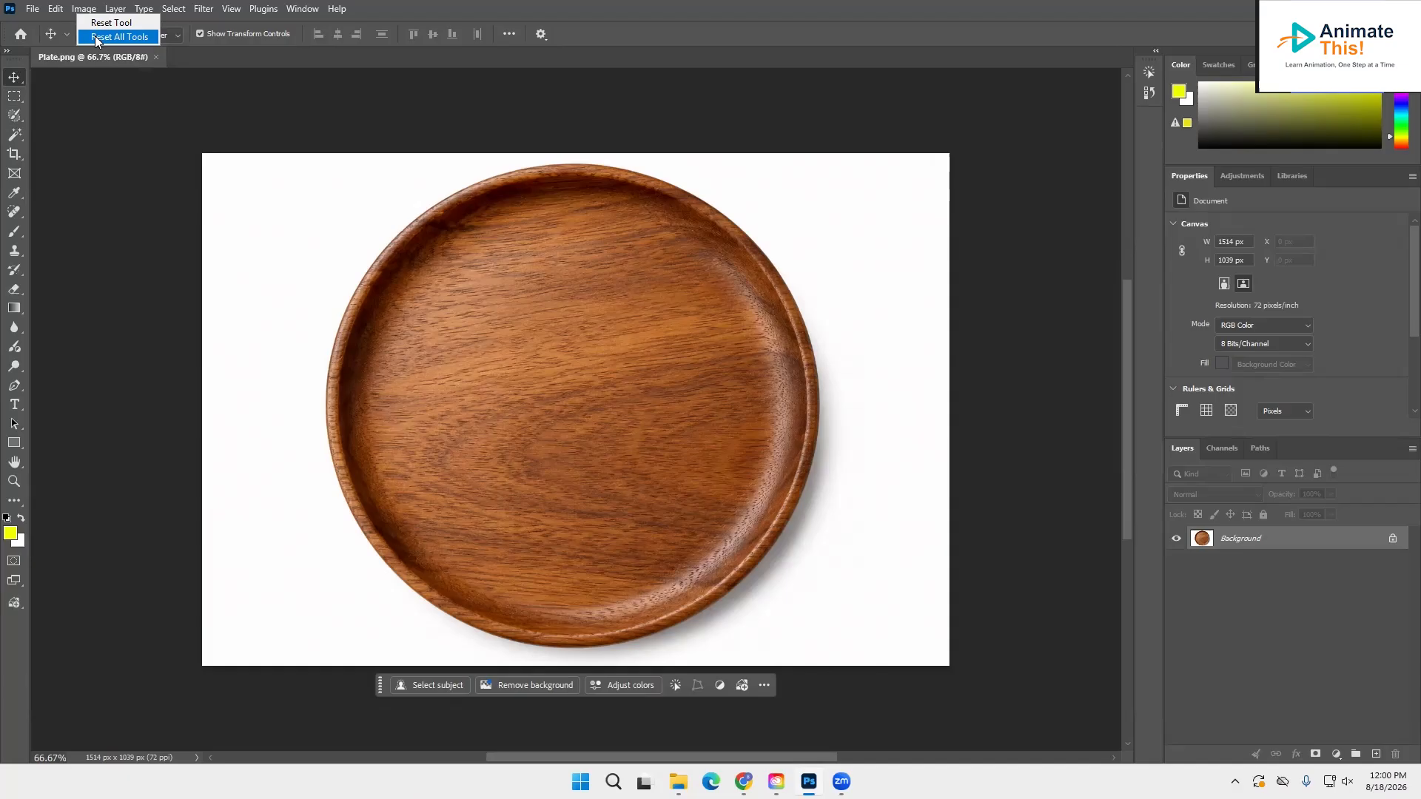
click(95, 35)
click(622, 293)
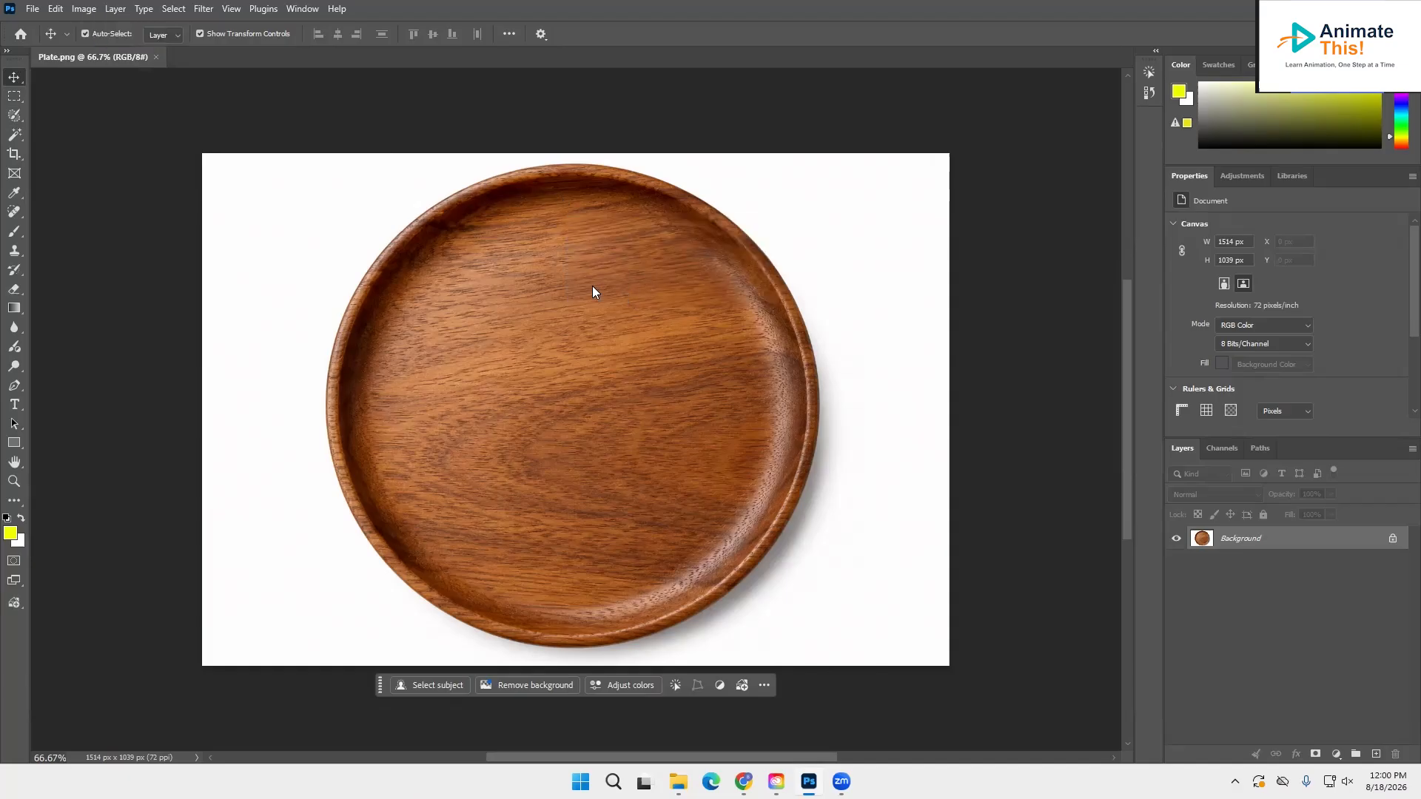
Step: Open Bread.png from the Downloads folder as a second document, check the plate document and return to the bread
click(35, 11)
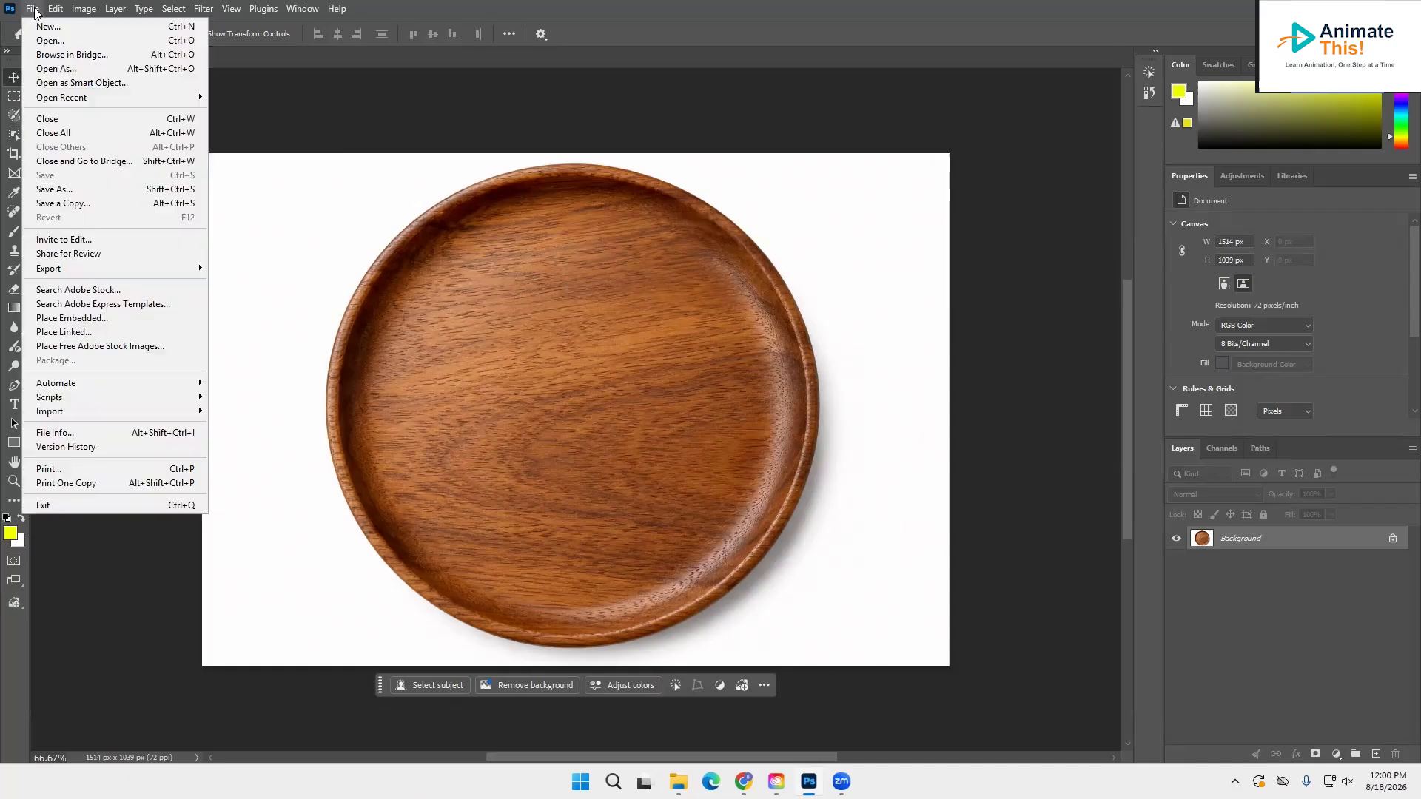
click(44, 41)
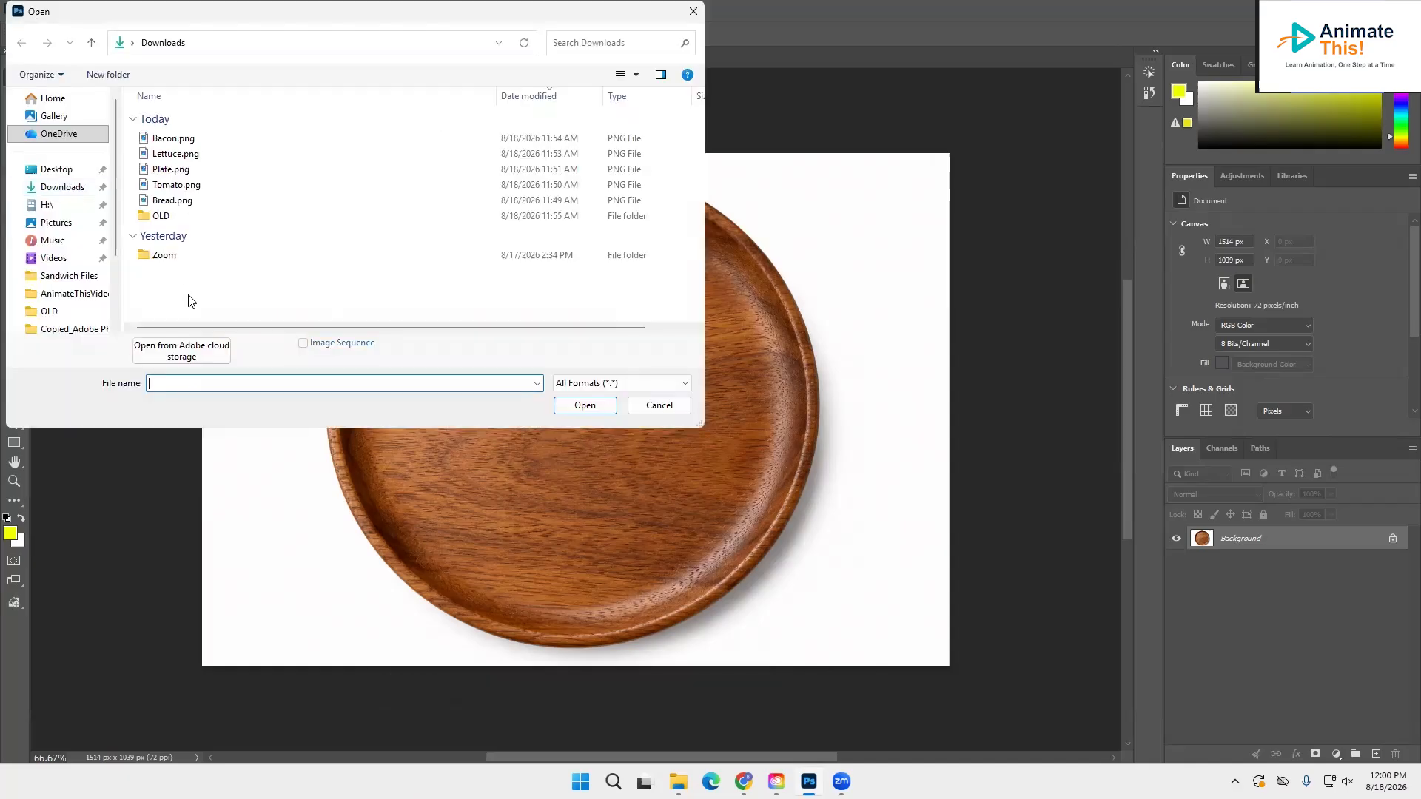
double_click(170, 197)
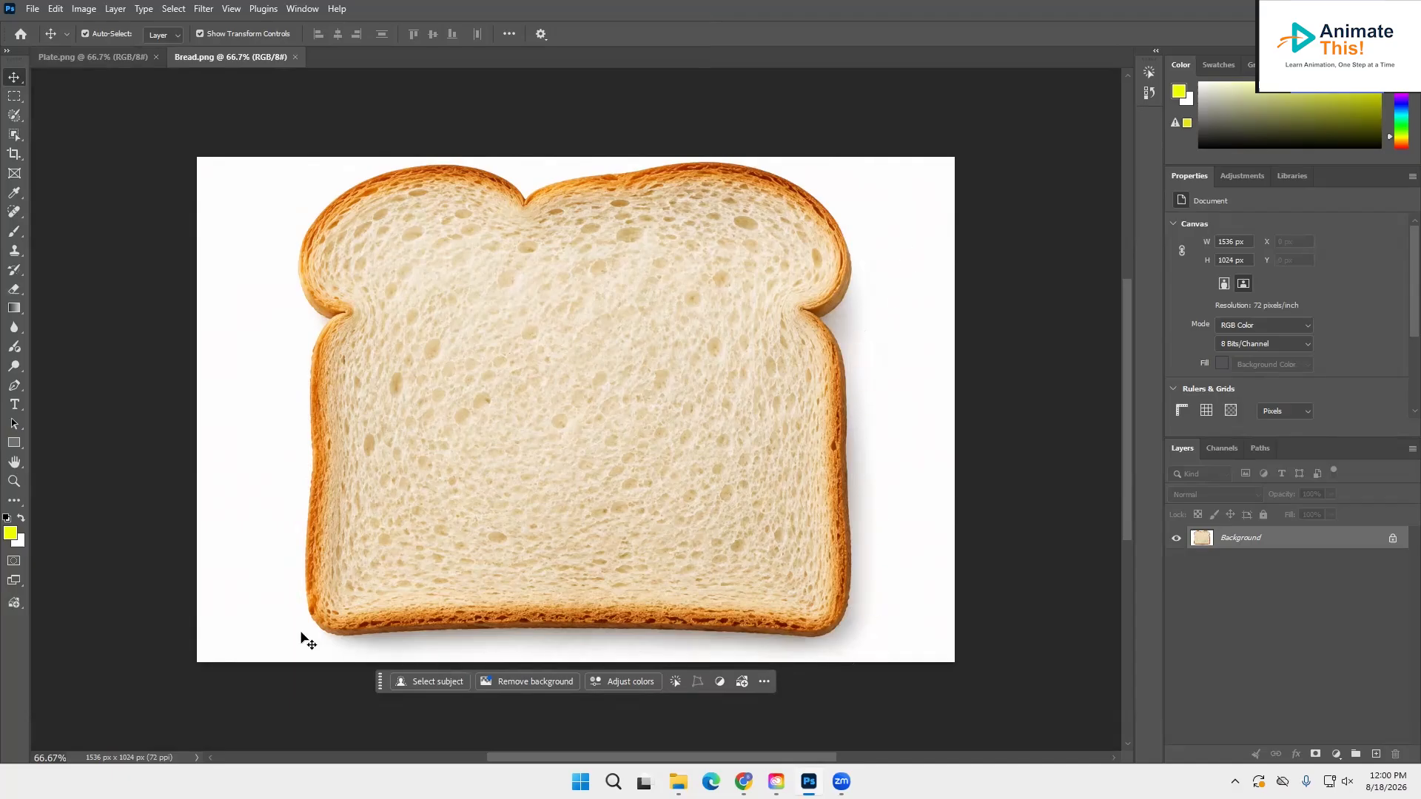
click(89, 58)
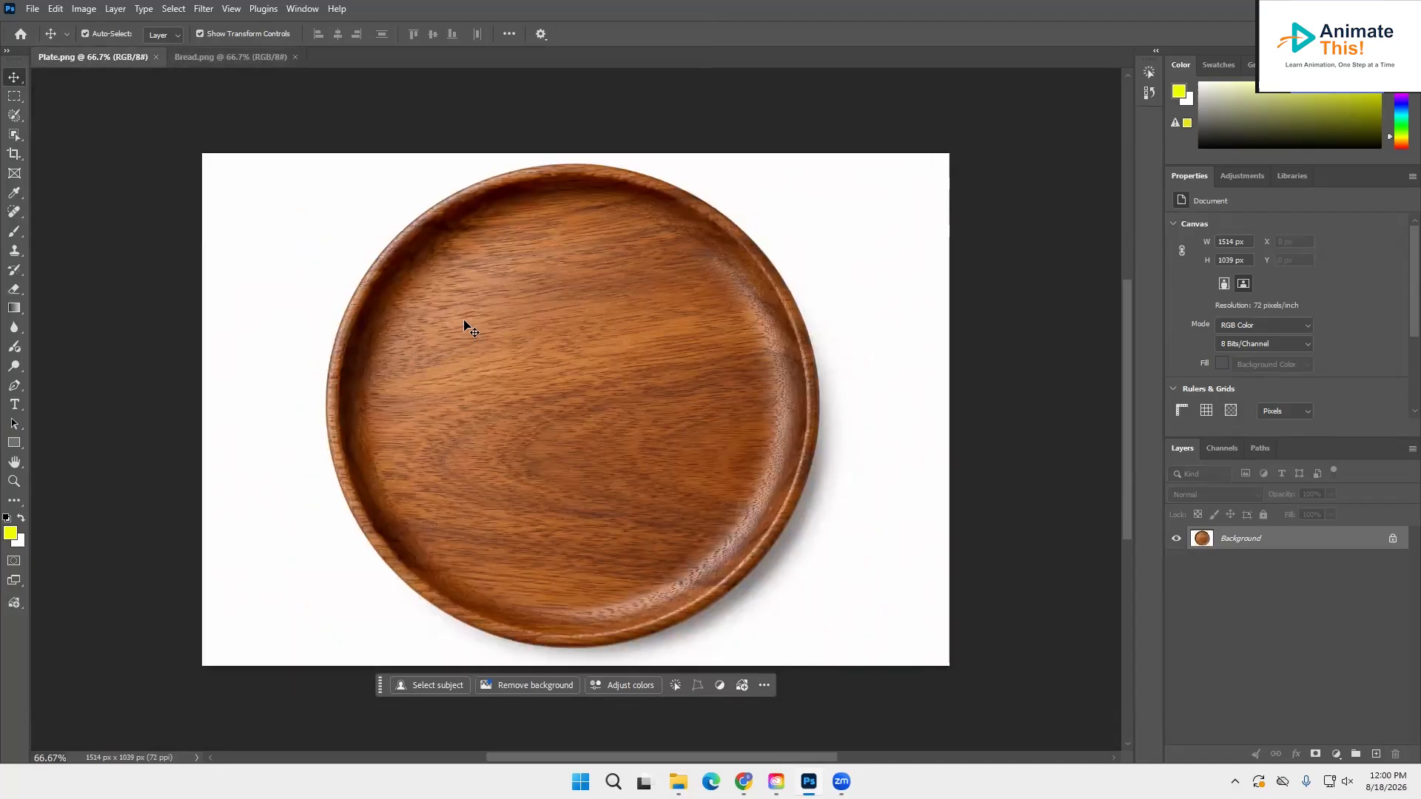
click(247, 57)
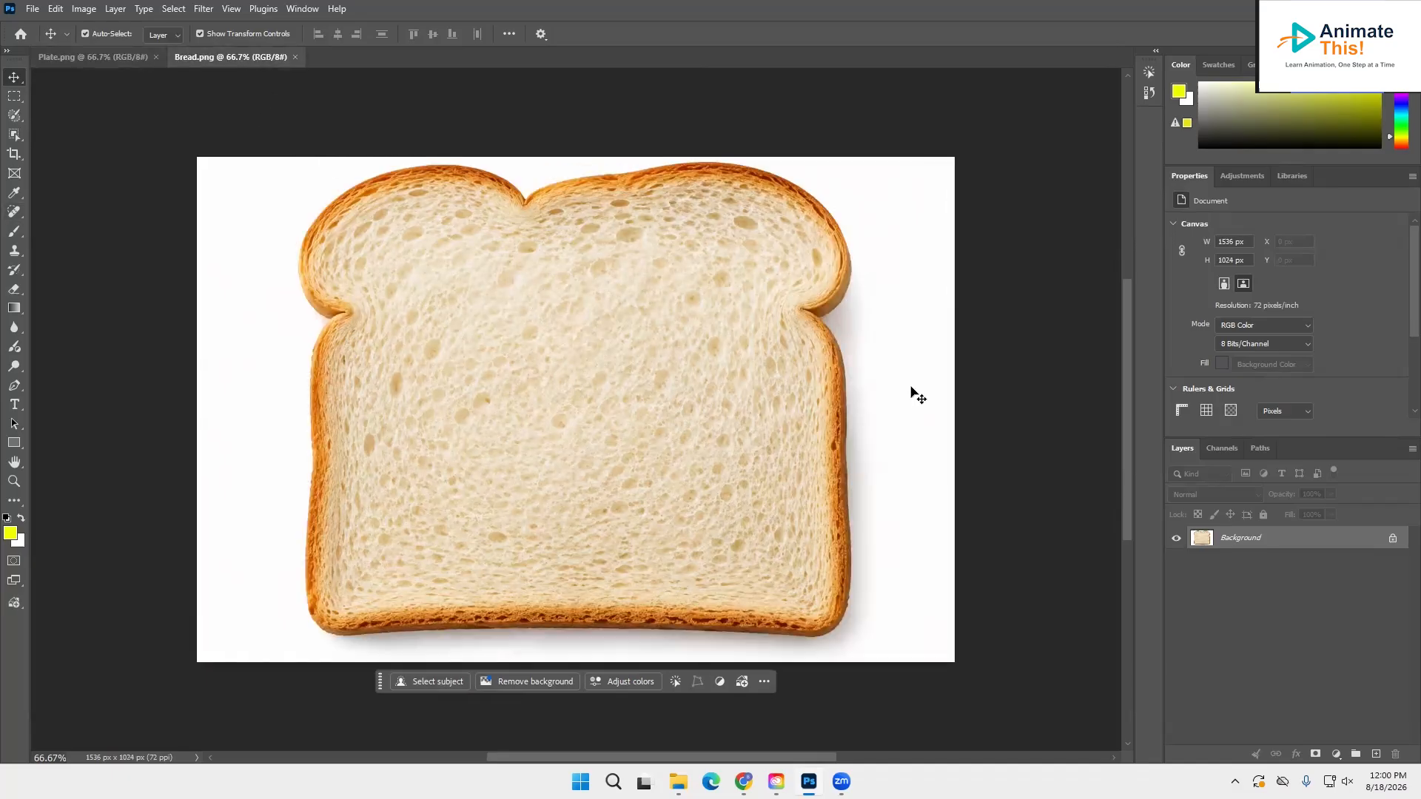
Step: Select the white background around the bread slice with the Magic Wand tool at tolerance 32
click(14, 134)
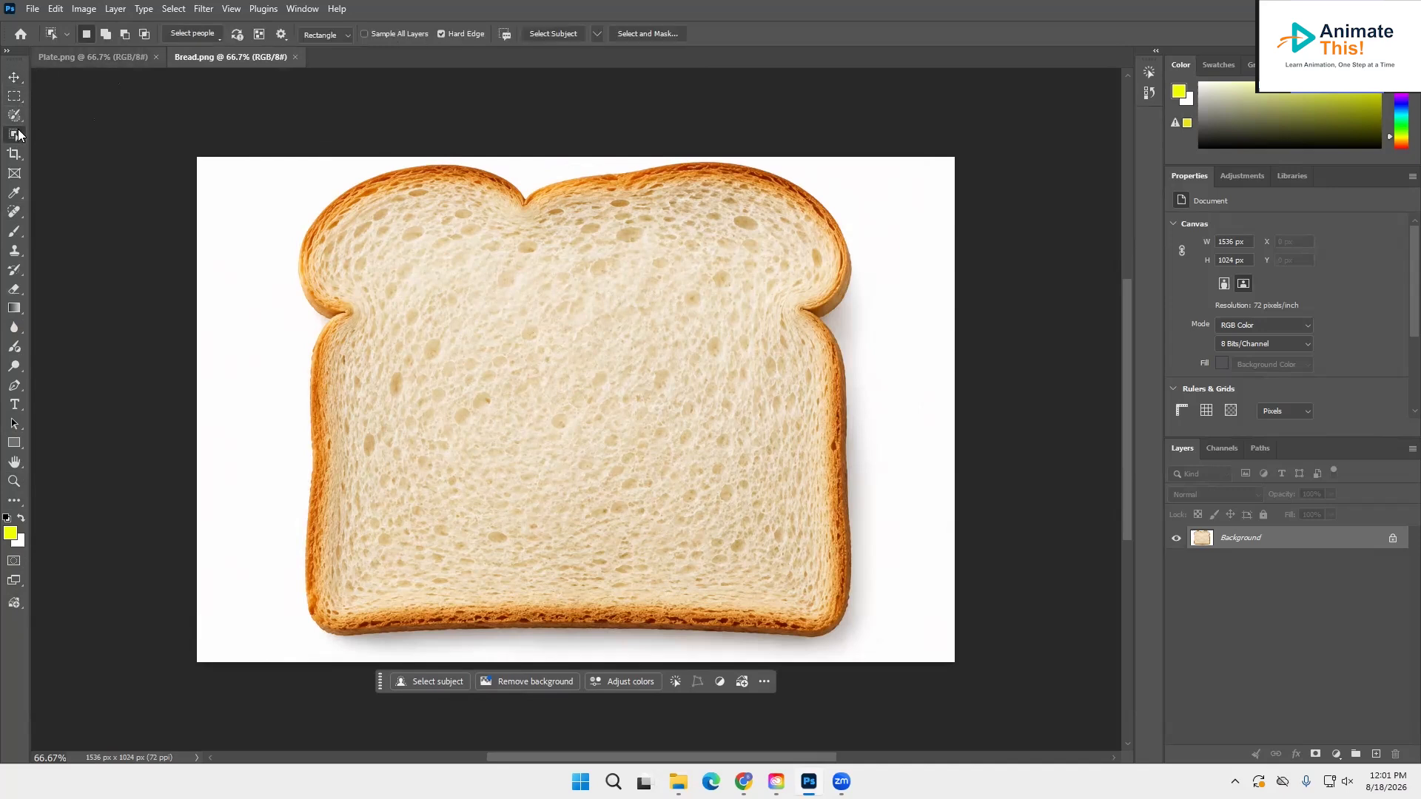
click(441, 33)
right_click(13, 135)
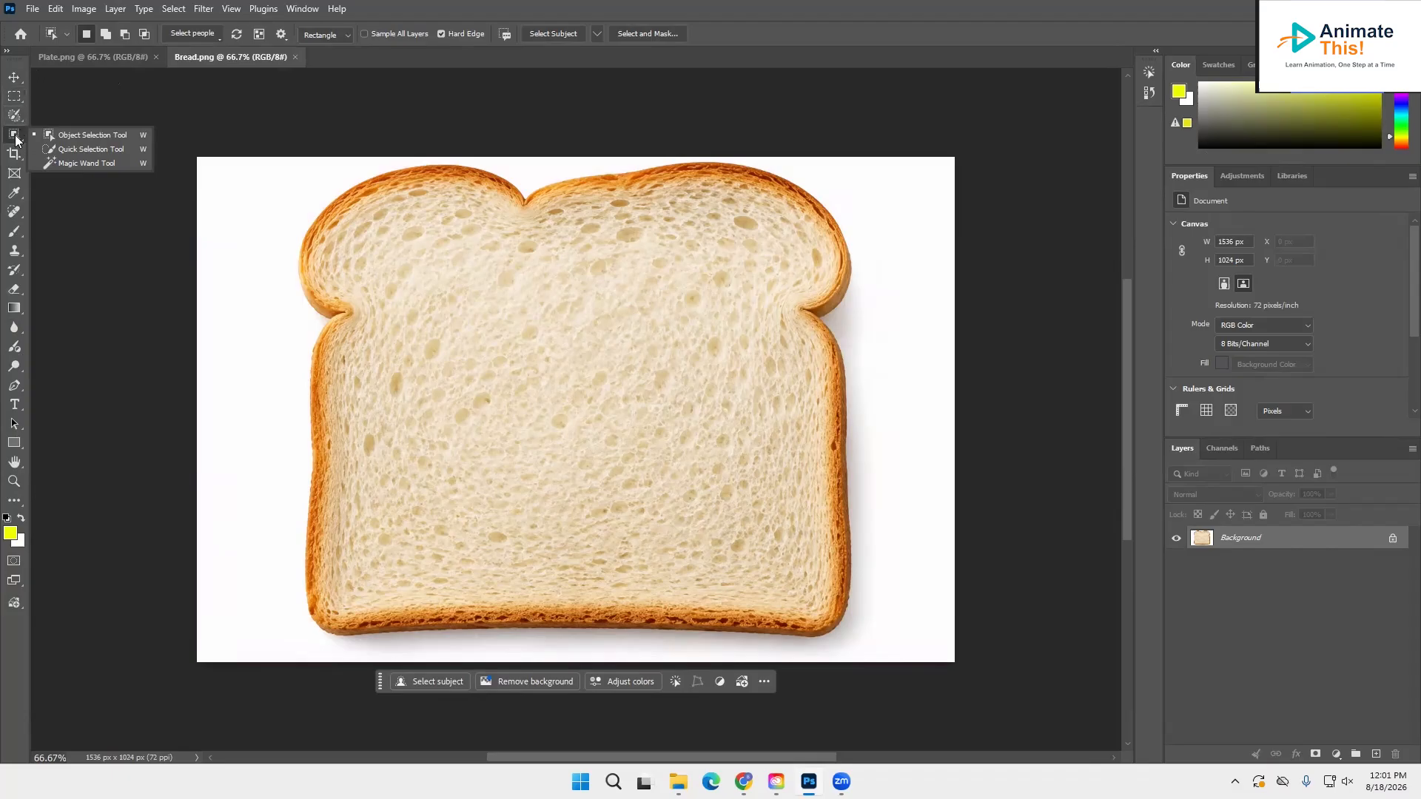
click(15, 138)
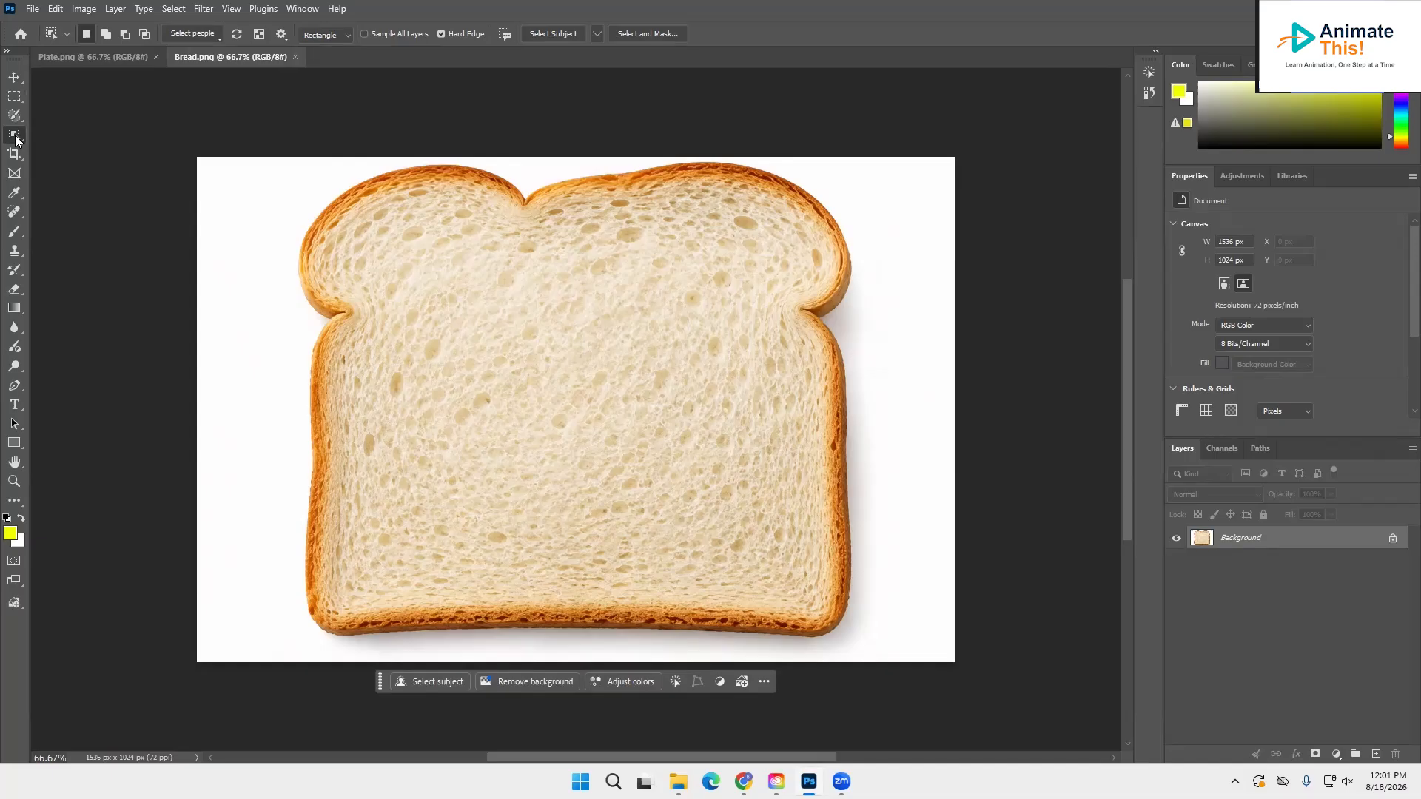
right_click(15, 139)
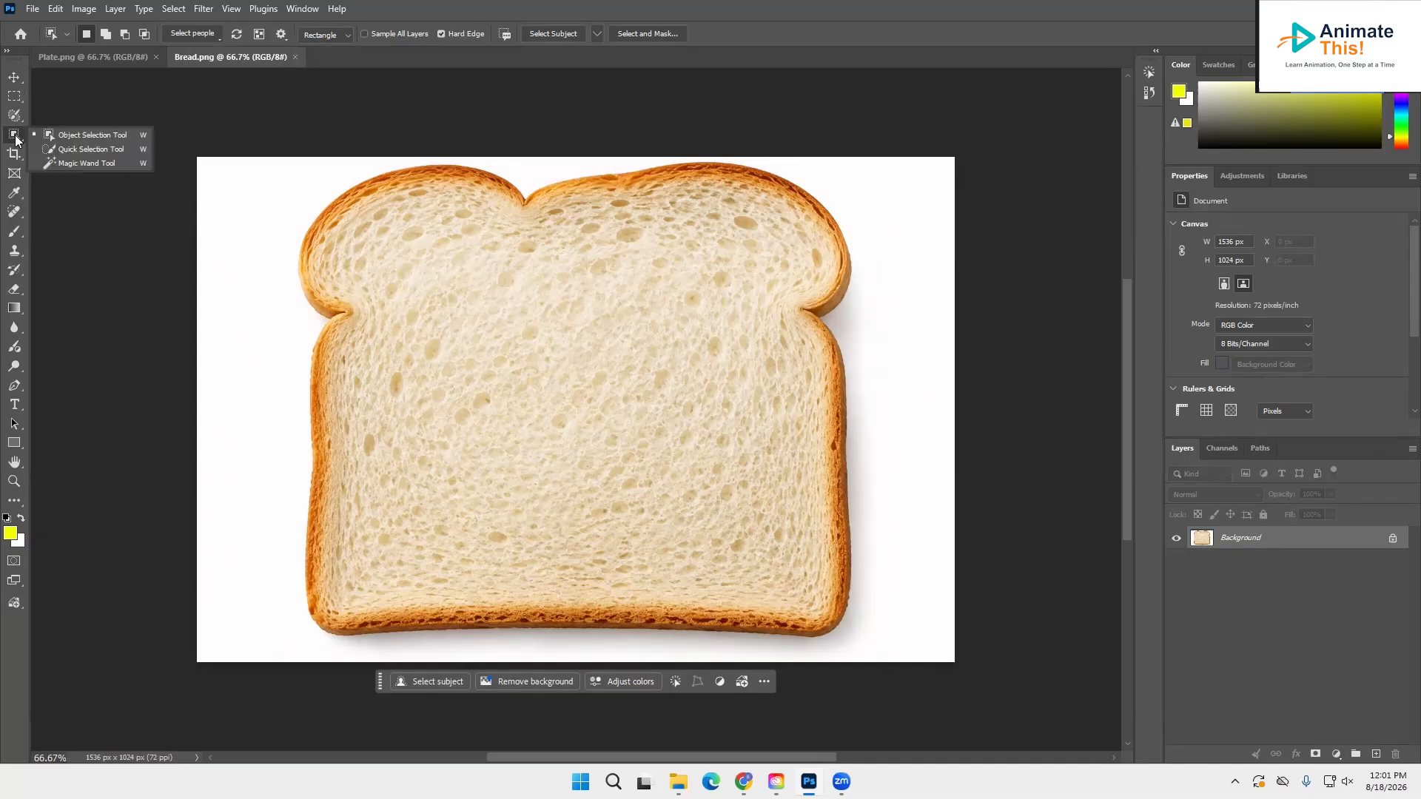
click(62, 163)
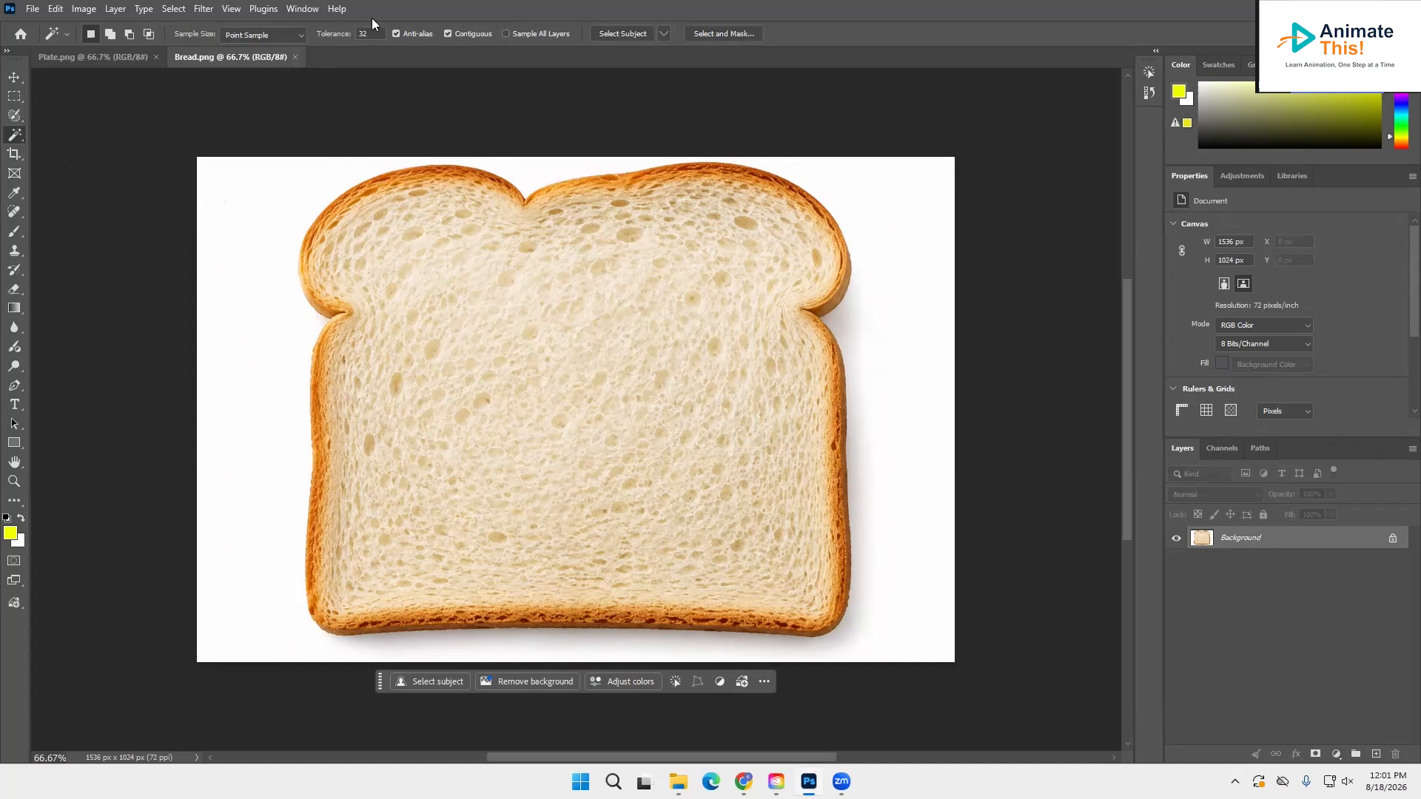
click(273, 202)
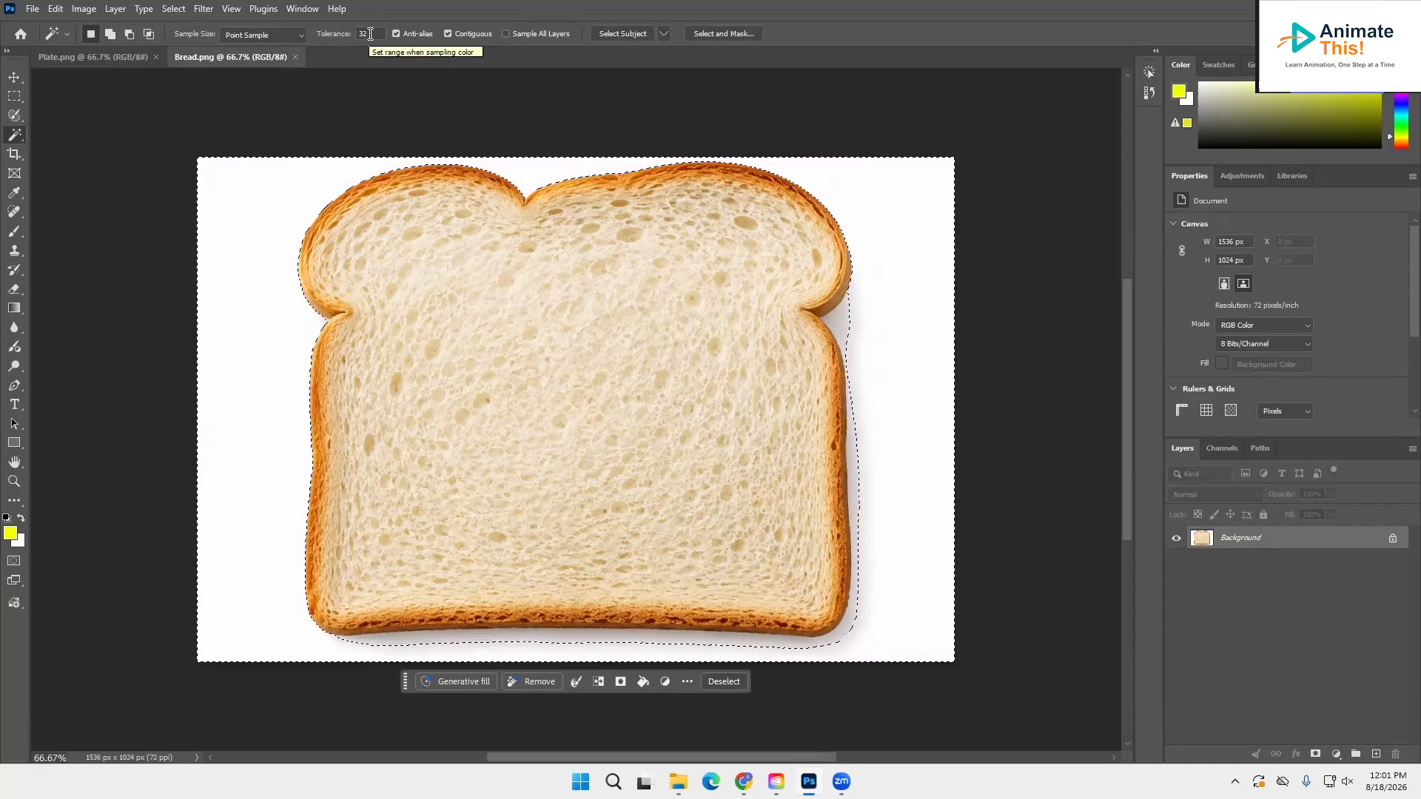
Step: Examine up close how the selection edge follows the bread's crust
click(370, 34)
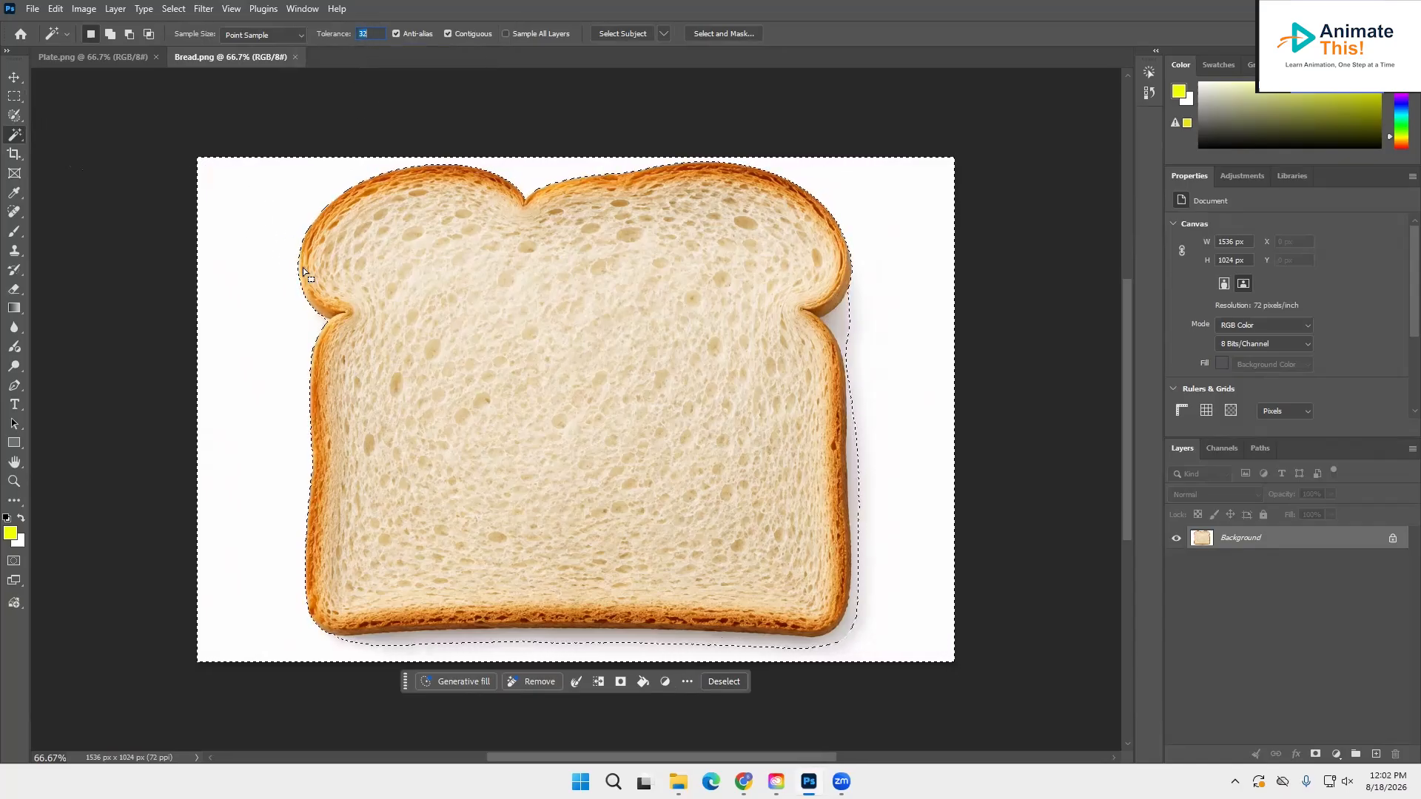
click(247, 251)
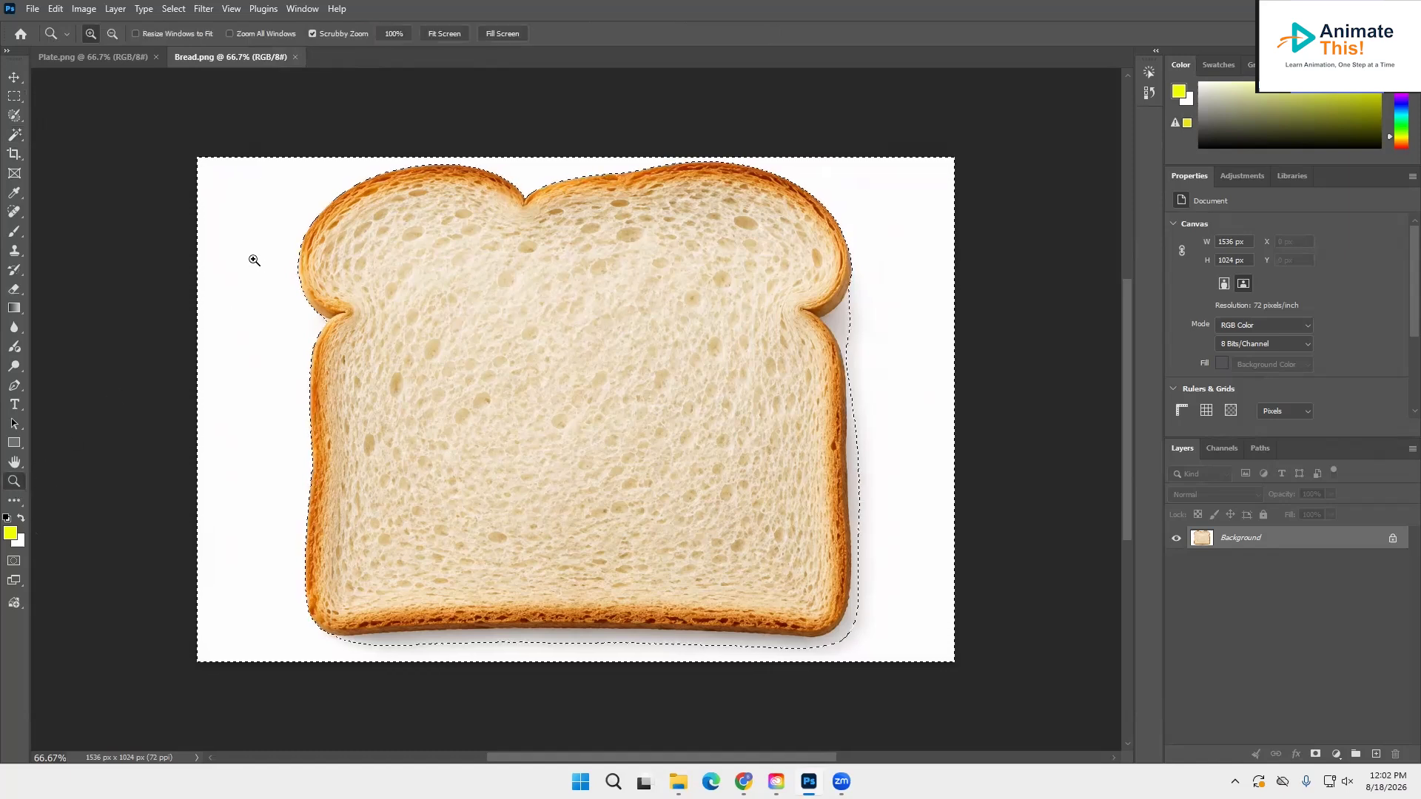
click(255, 259)
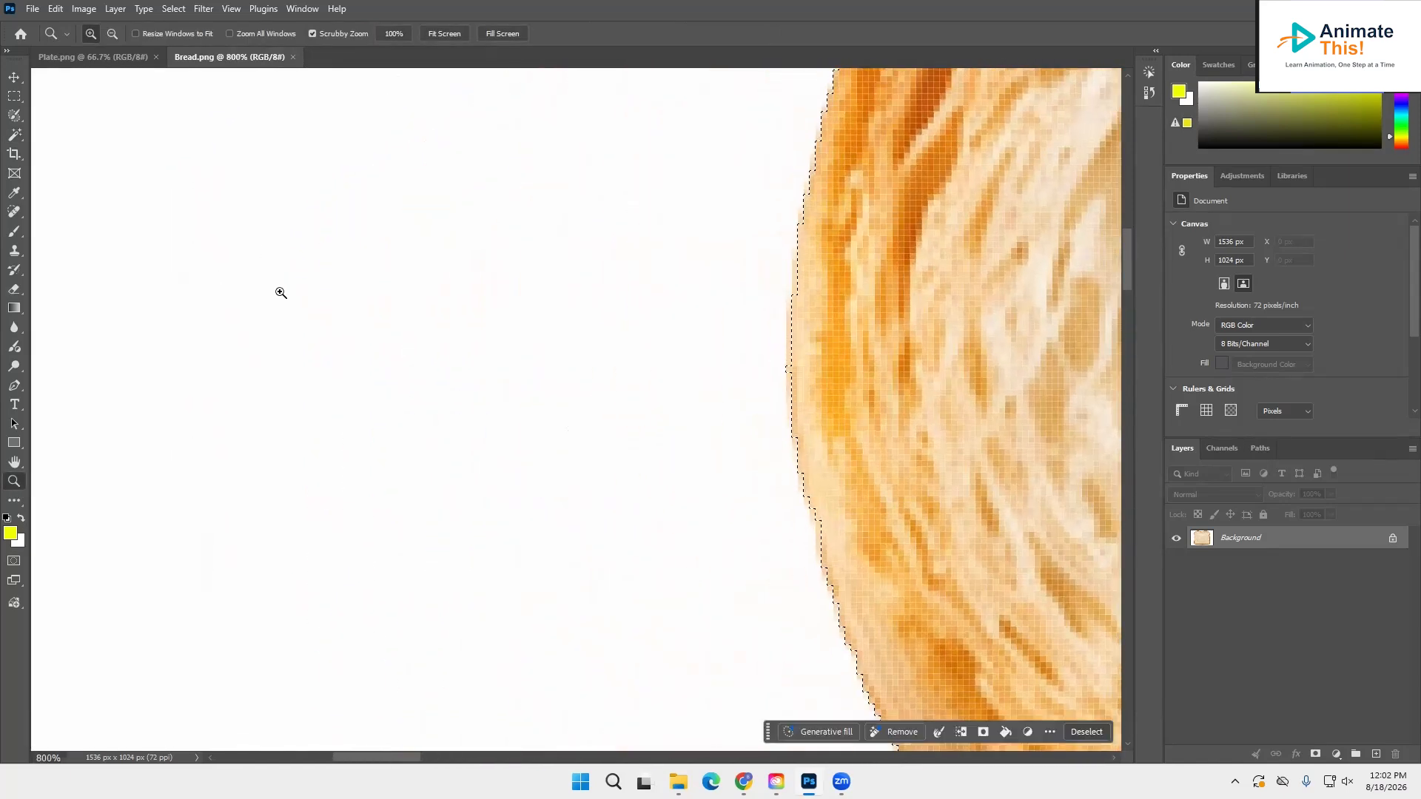
click(279, 291)
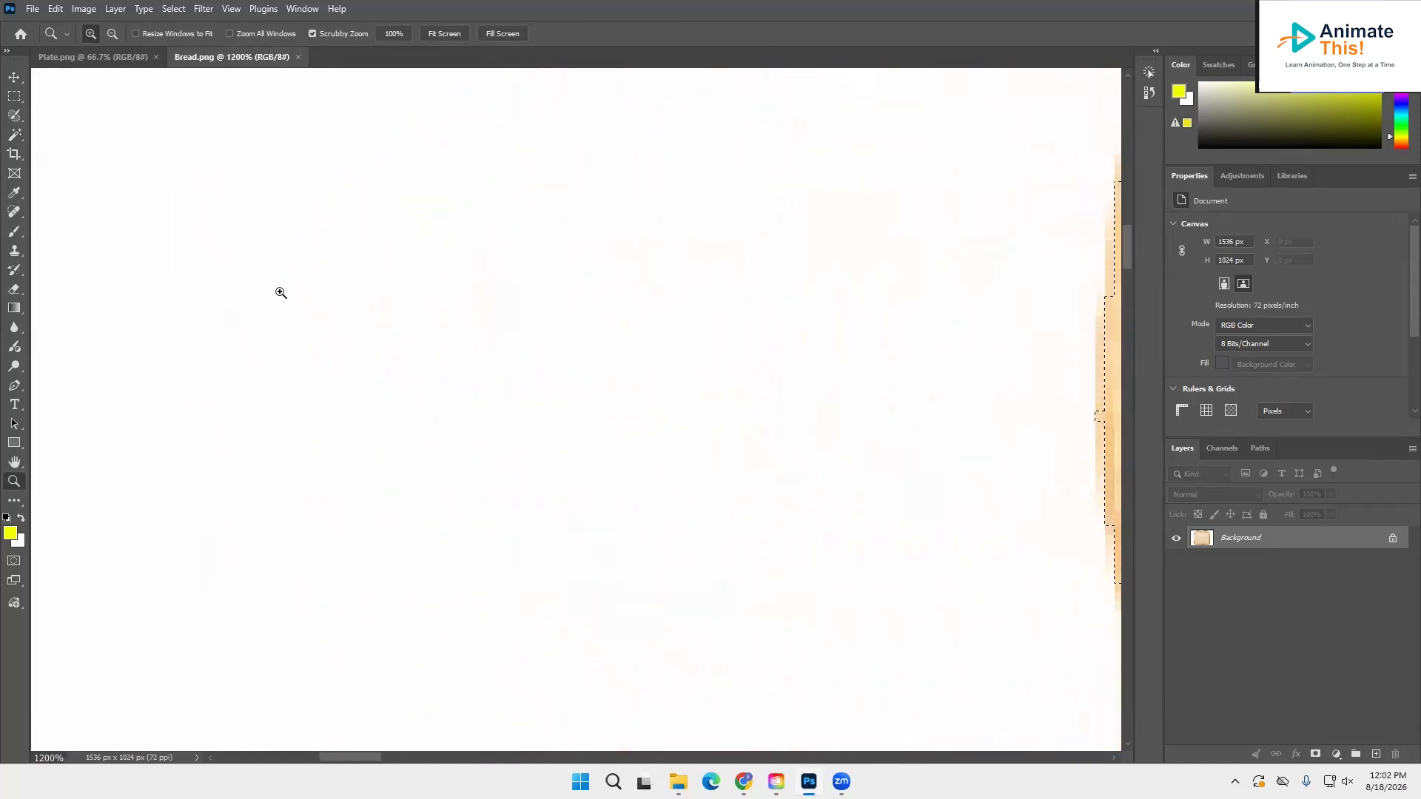
alt+click(311, 332)
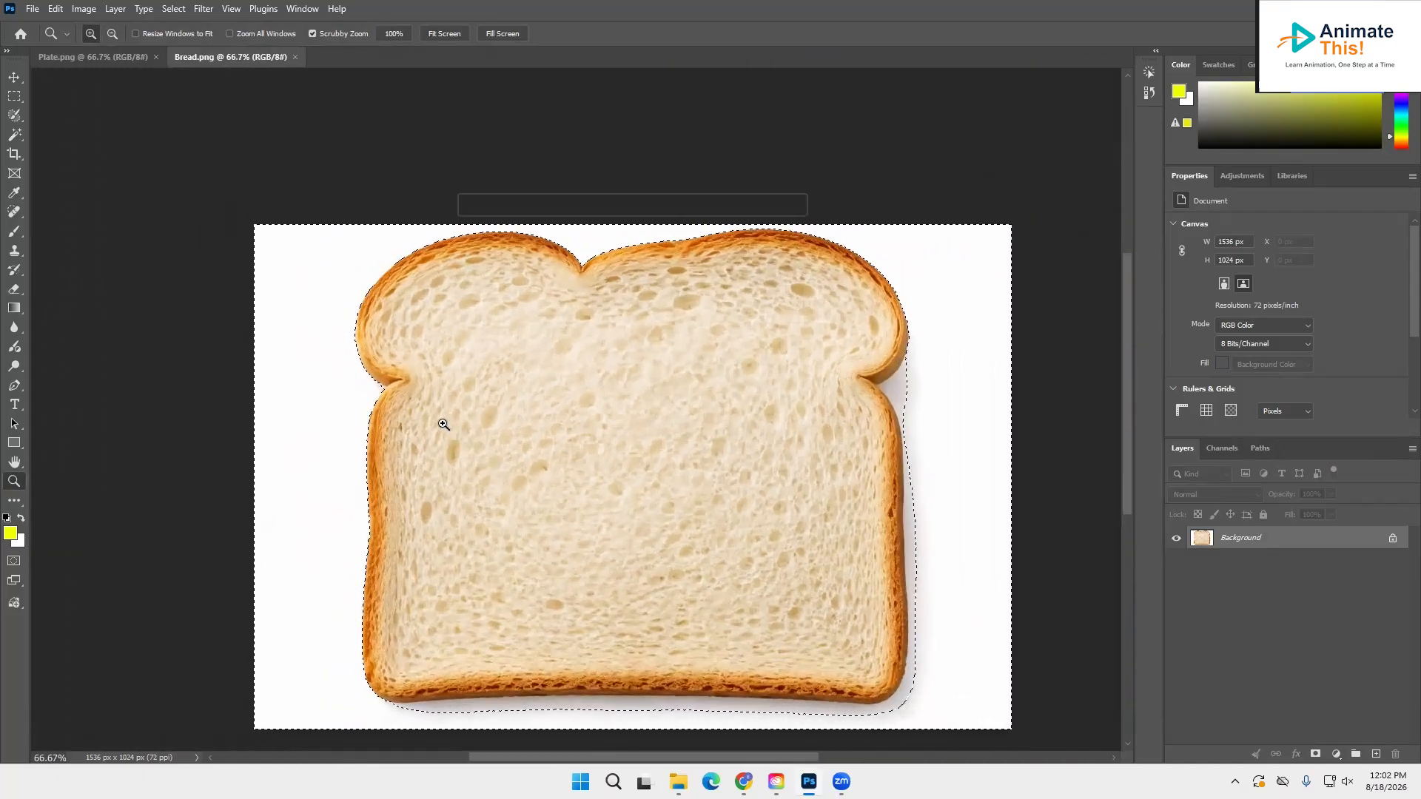
click(443, 424)
alt+click(419, 409)
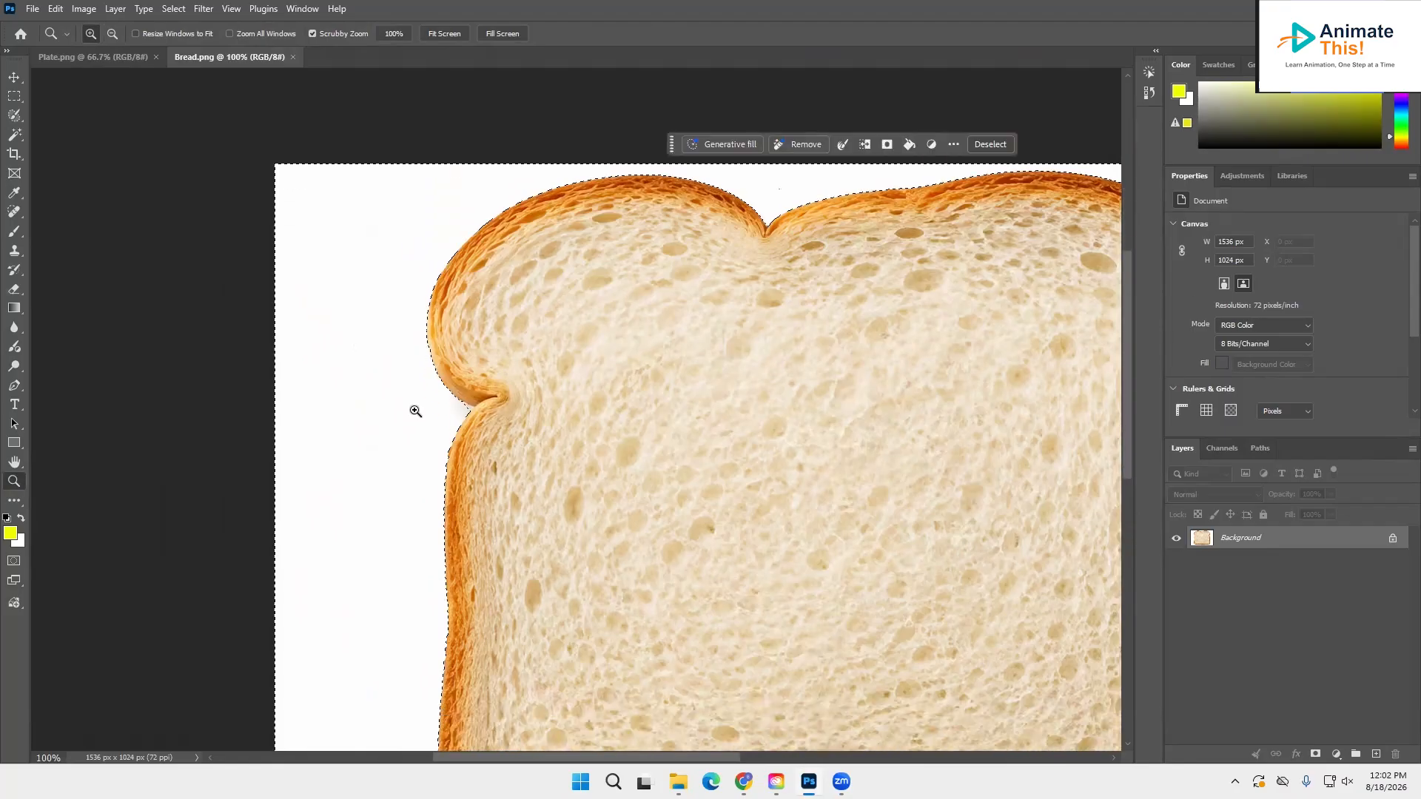
alt+click(413, 408)
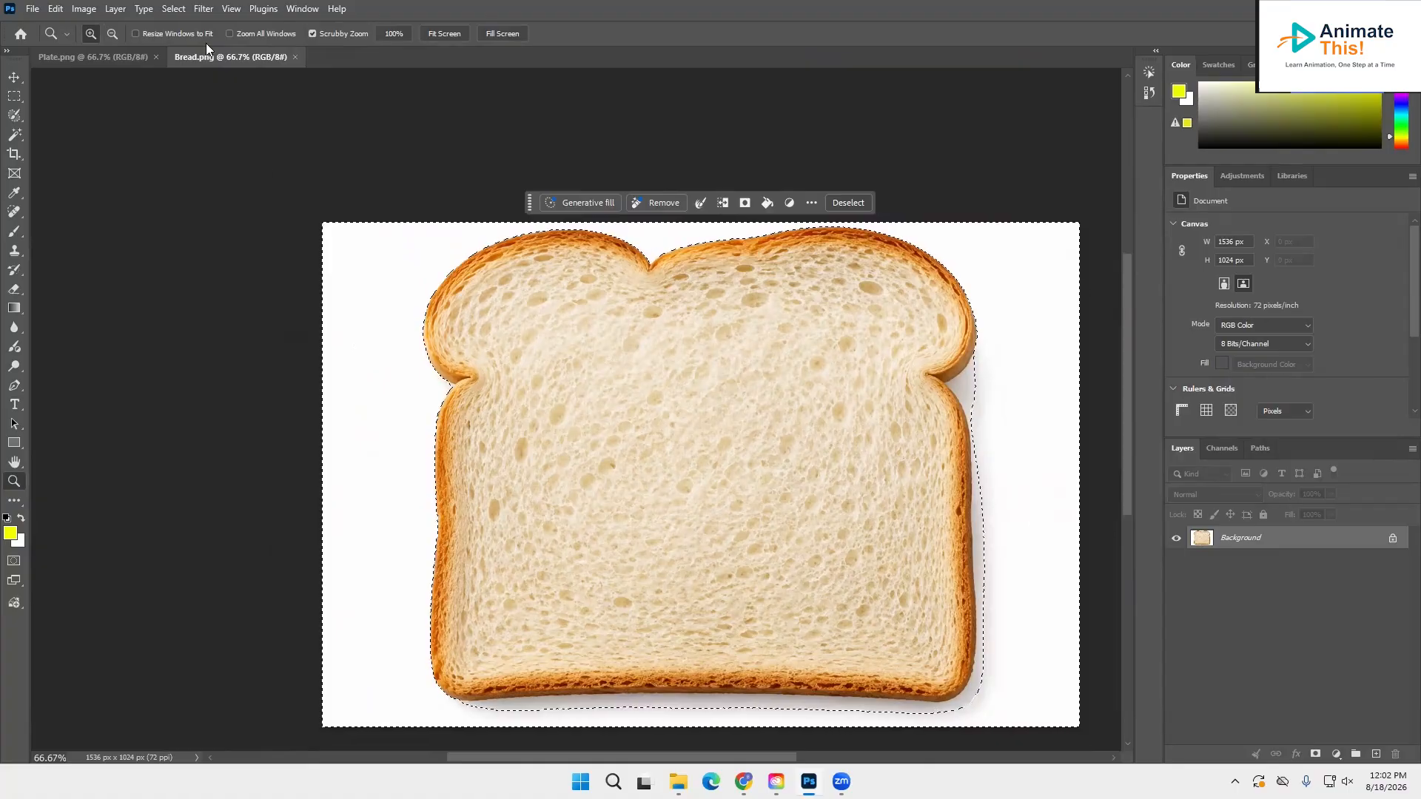
Step: Reselect the white background with the Magic Wand tolerance set to 50, and add the shadow below the bread to the selection
click(11, 138)
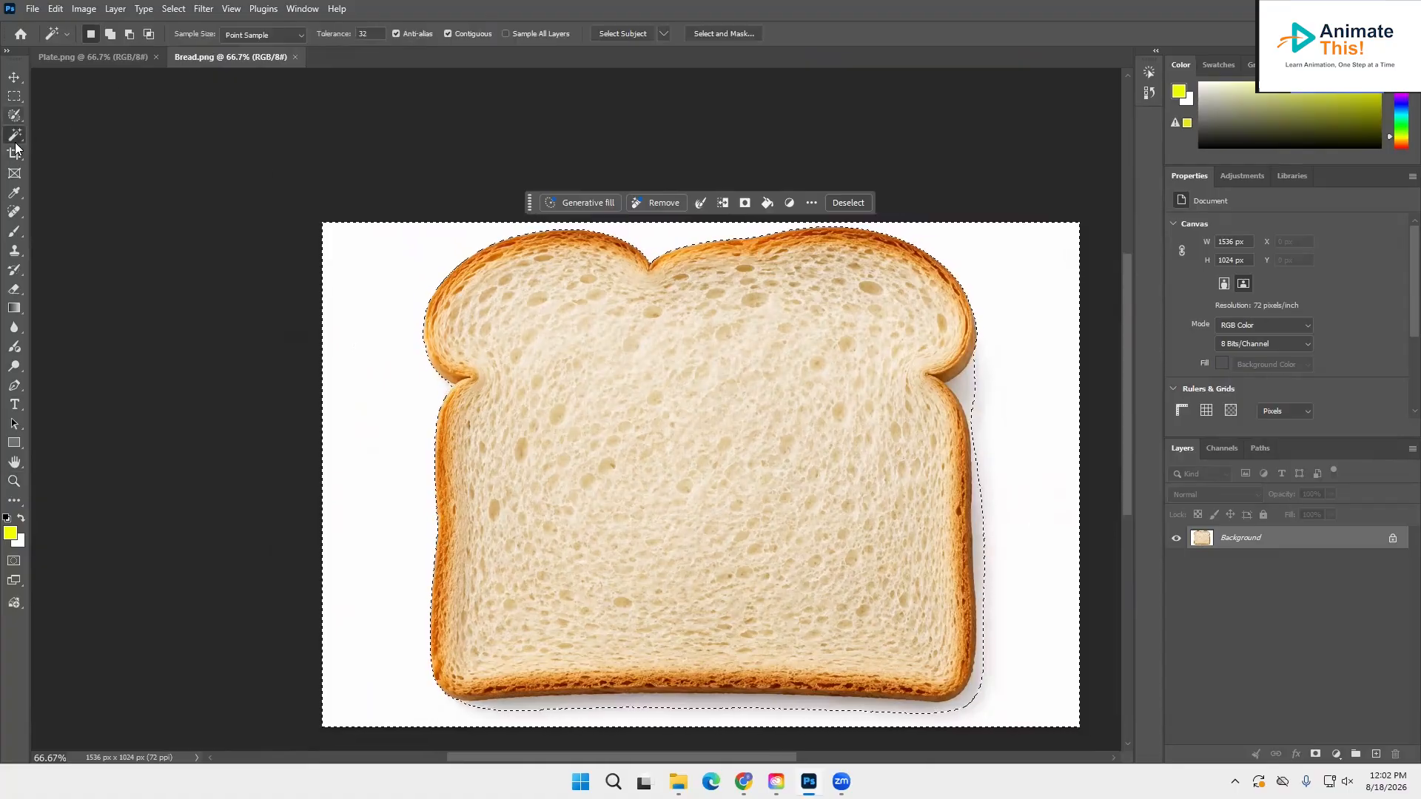
text(50)
click(388, 372)
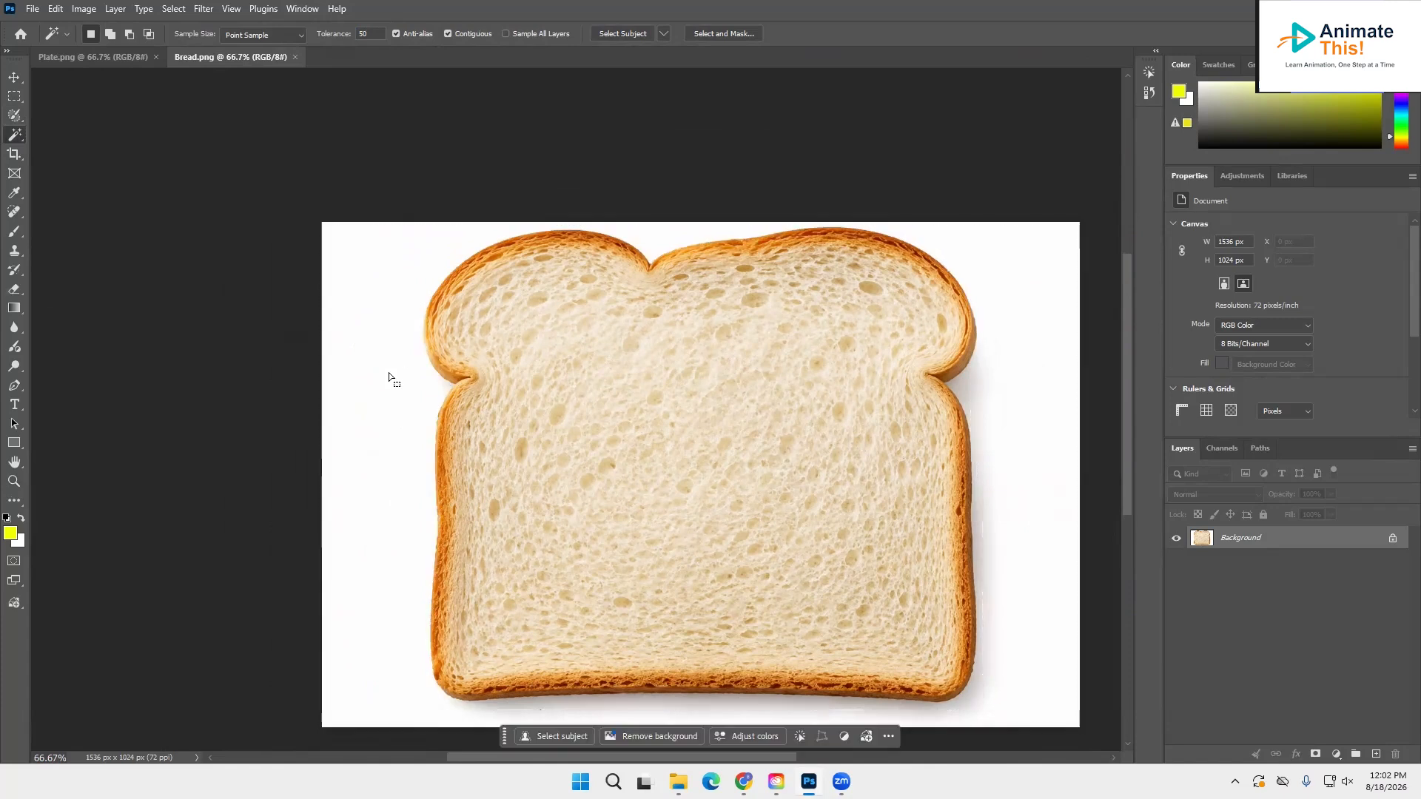
click(388, 372)
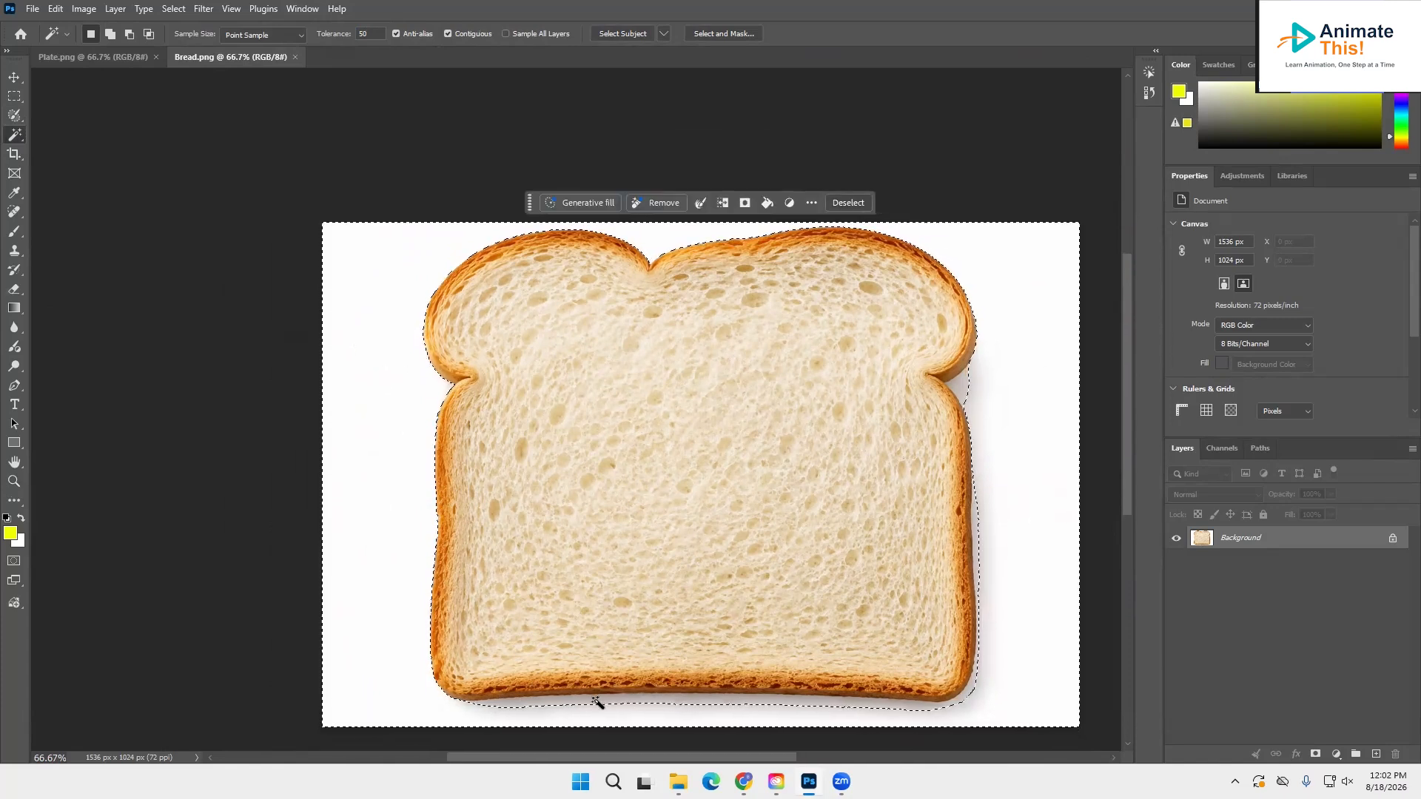
shift+click(598, 700)
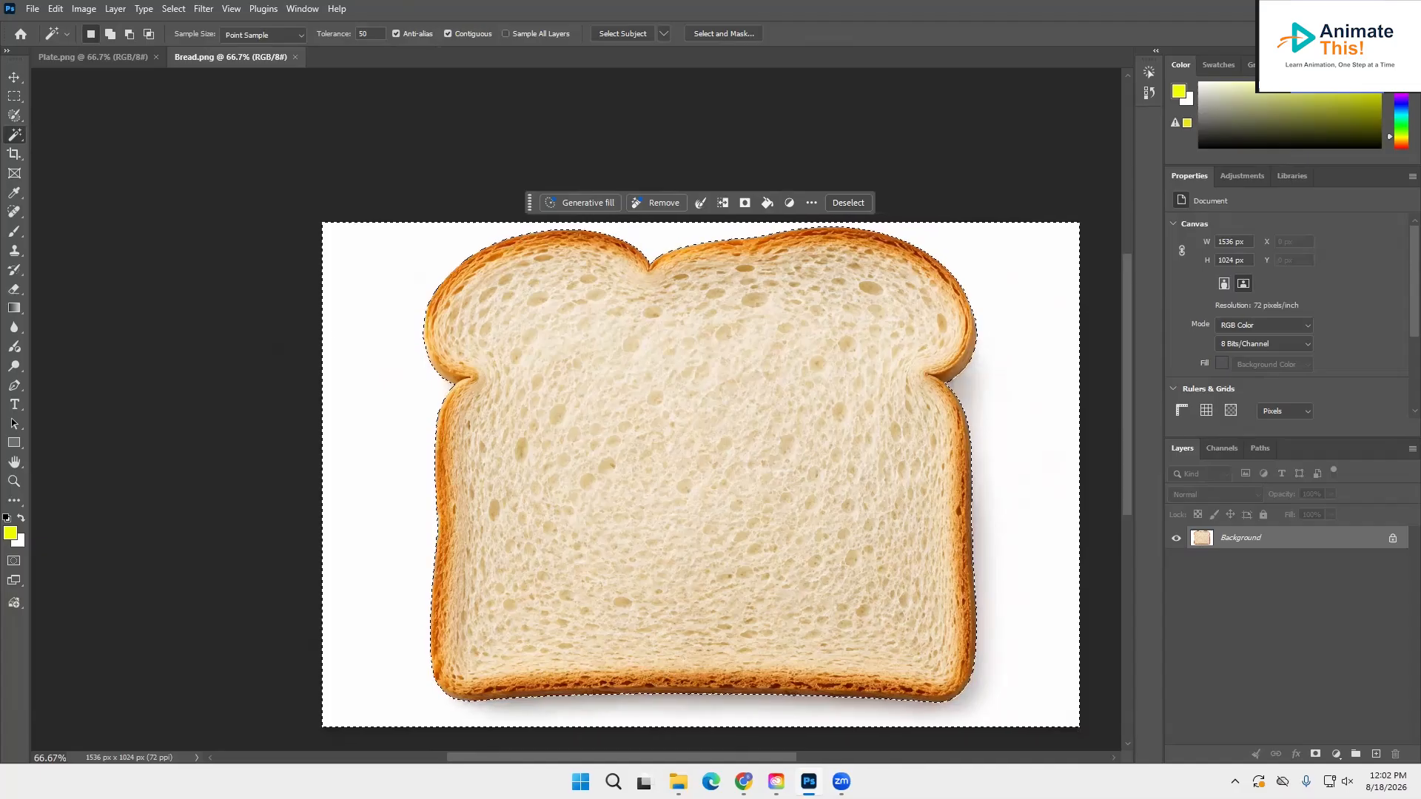
key(alt+Tab)
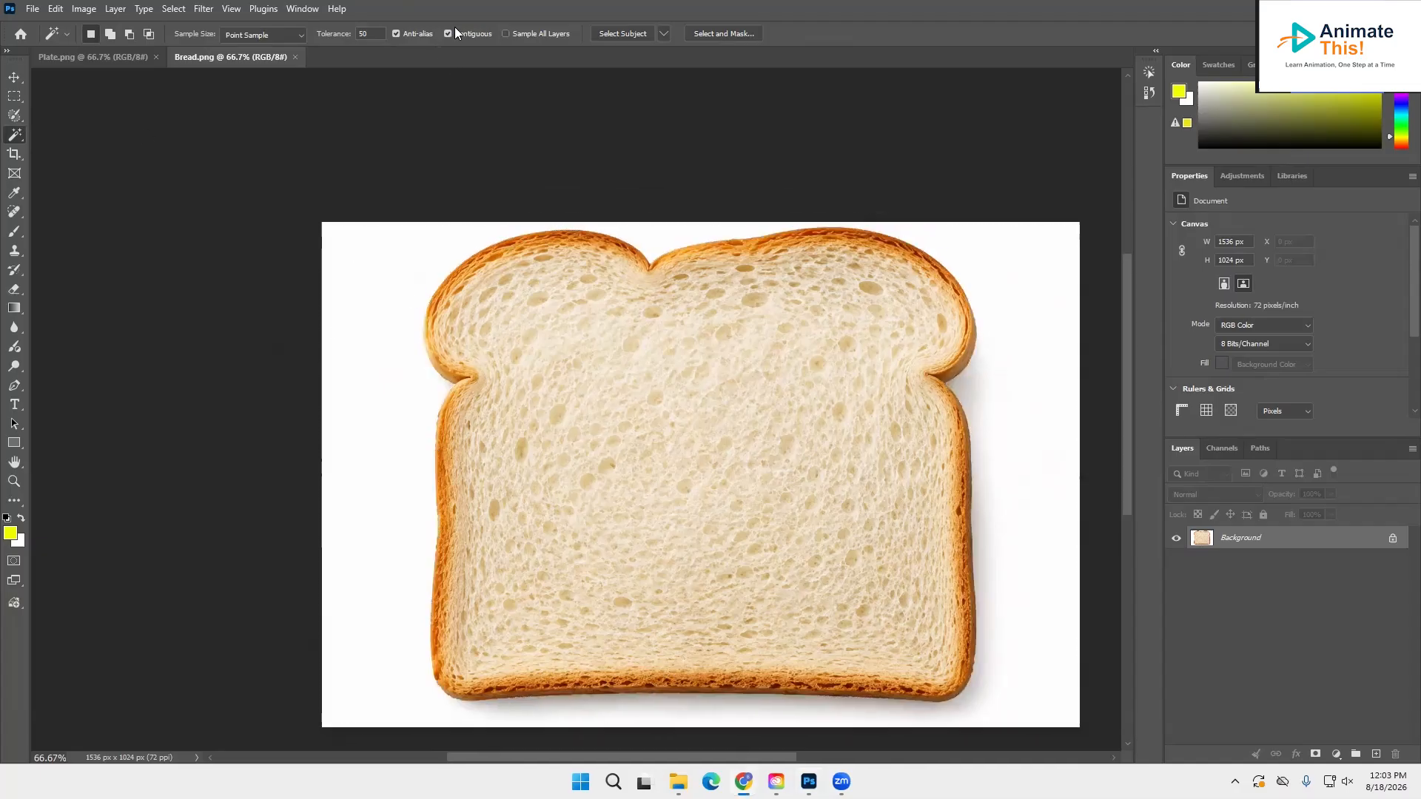
click(476, 3)
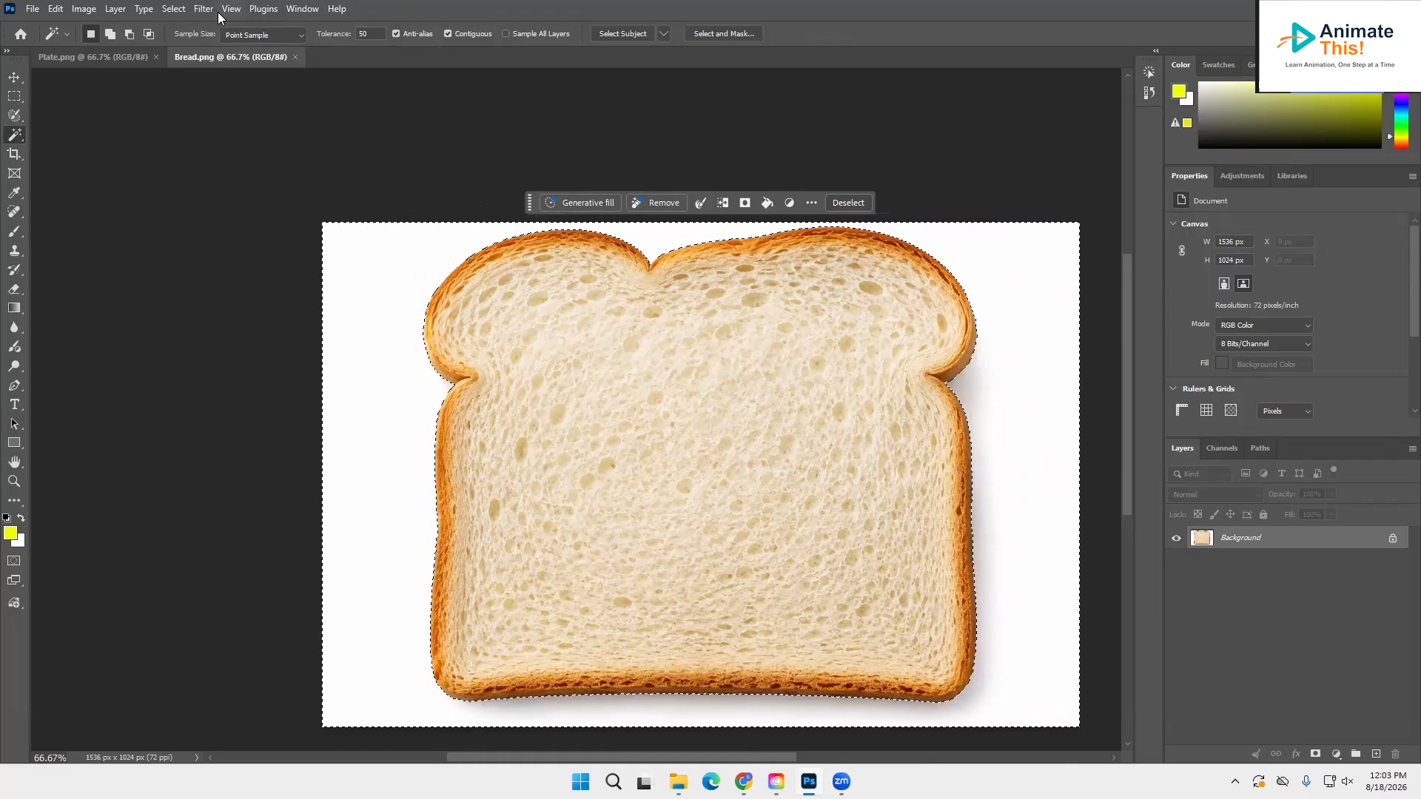
Step: Invert the background selection so that the bread slice is selected instead
click(171, 9)
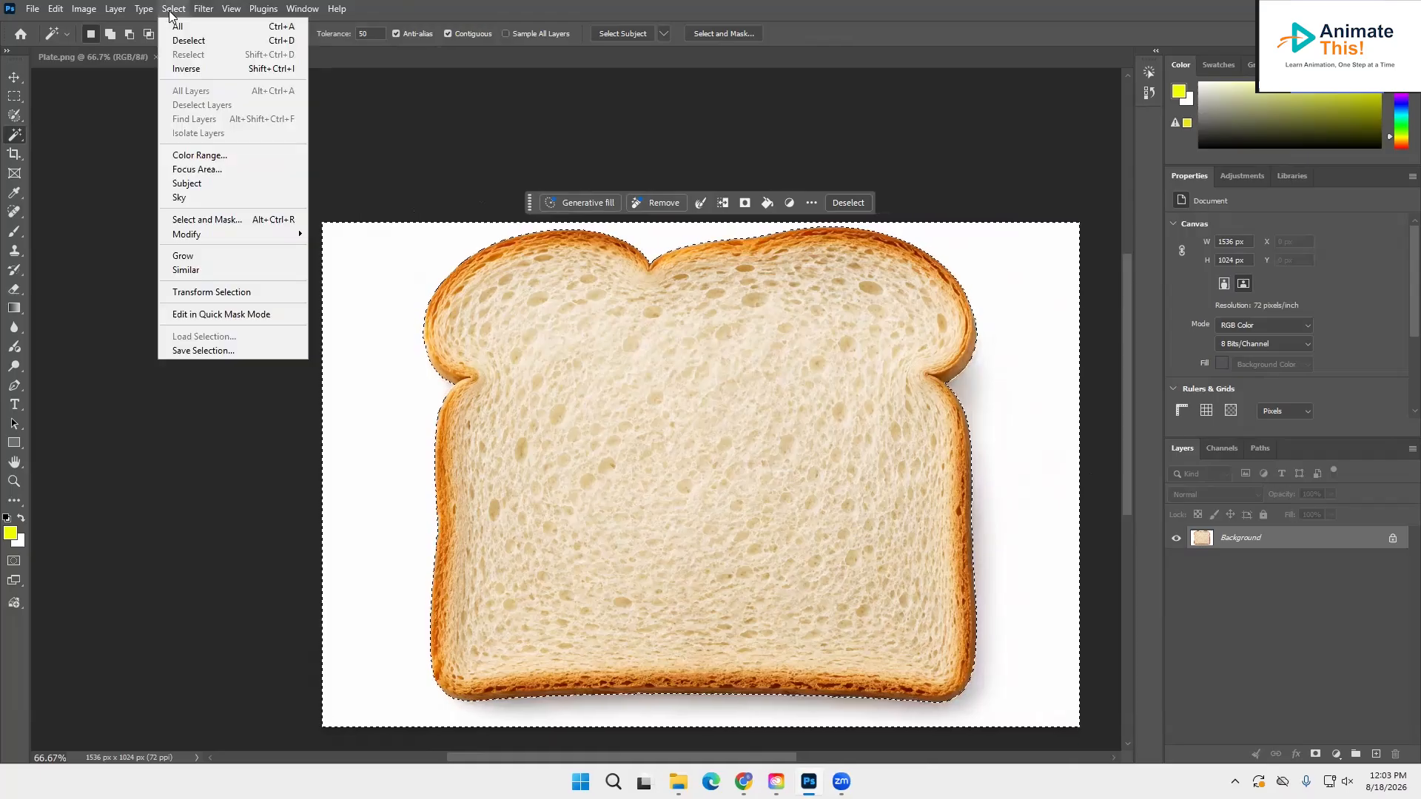
click(186, 68)
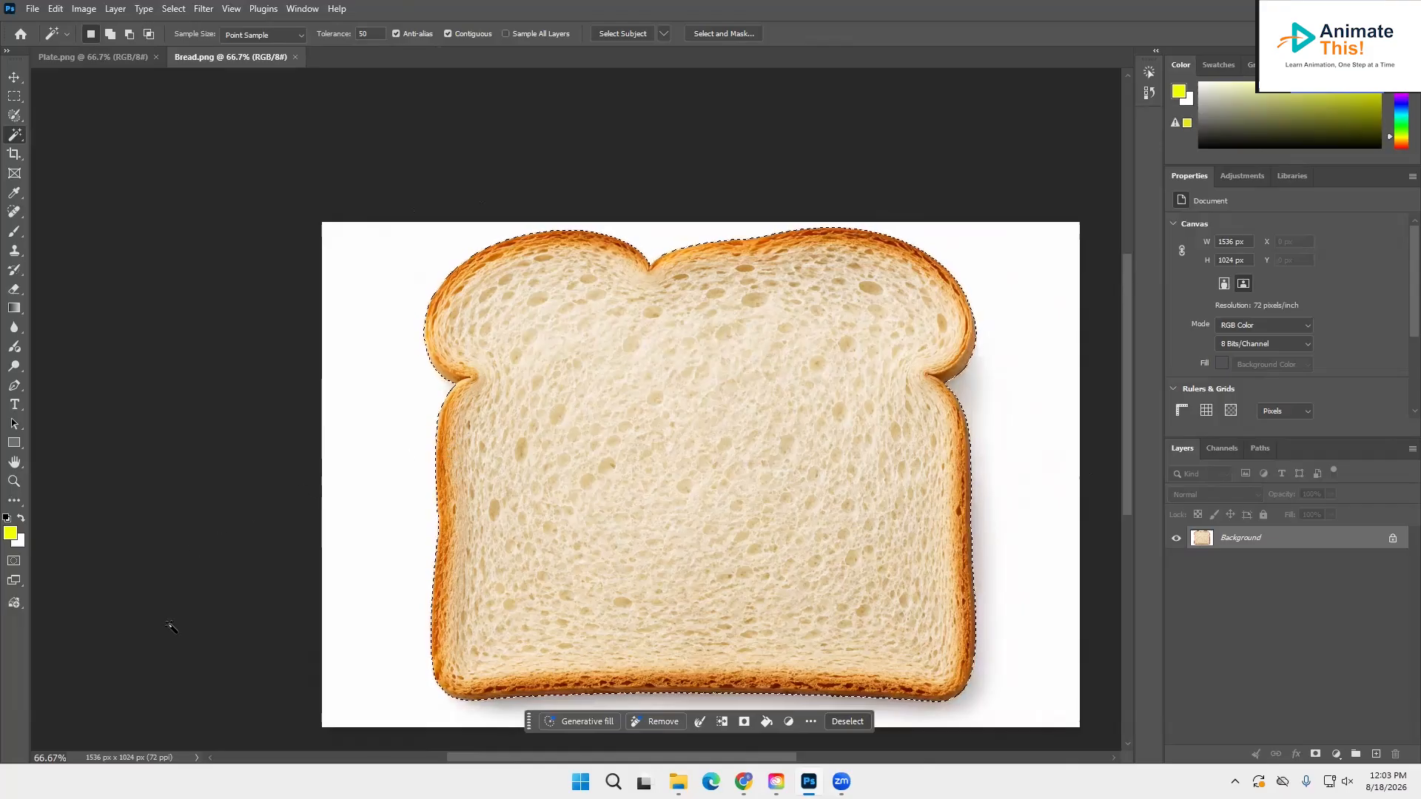
Step: Try a black brush stroke on the bread and a white one on the background in Quick Mask mode, undoing both before leaving the mode
click(14, 562)
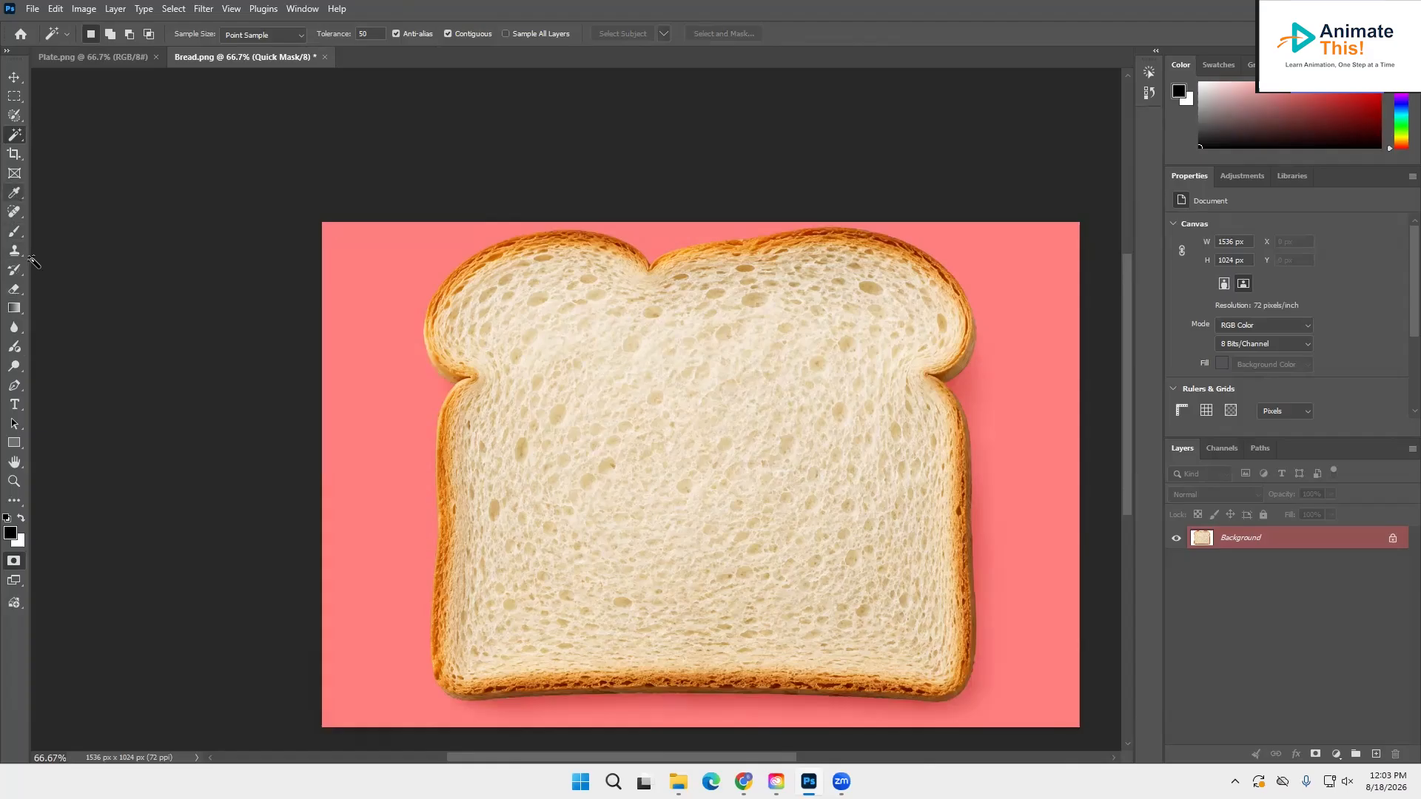
click(13, 234)
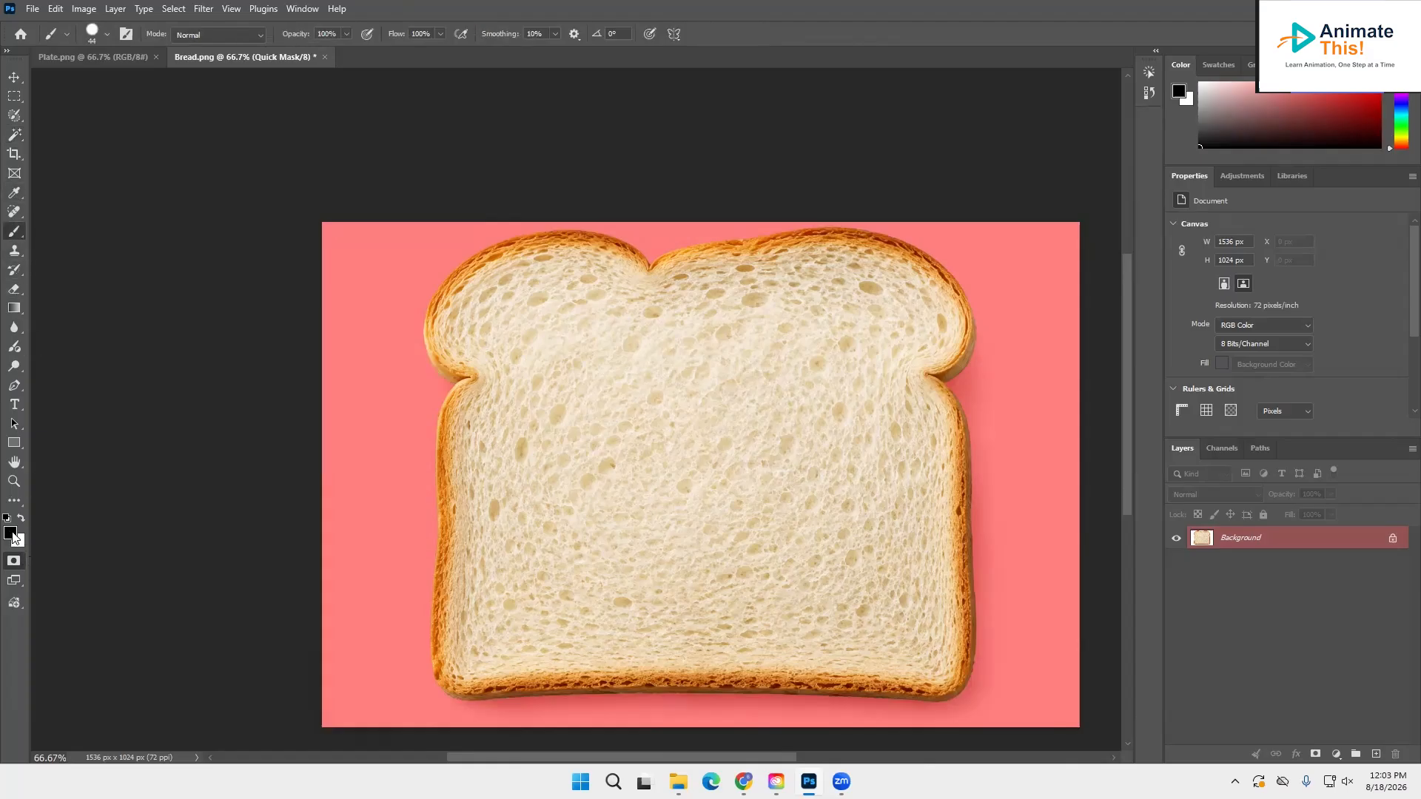
drag(462, 405, 624, 416)
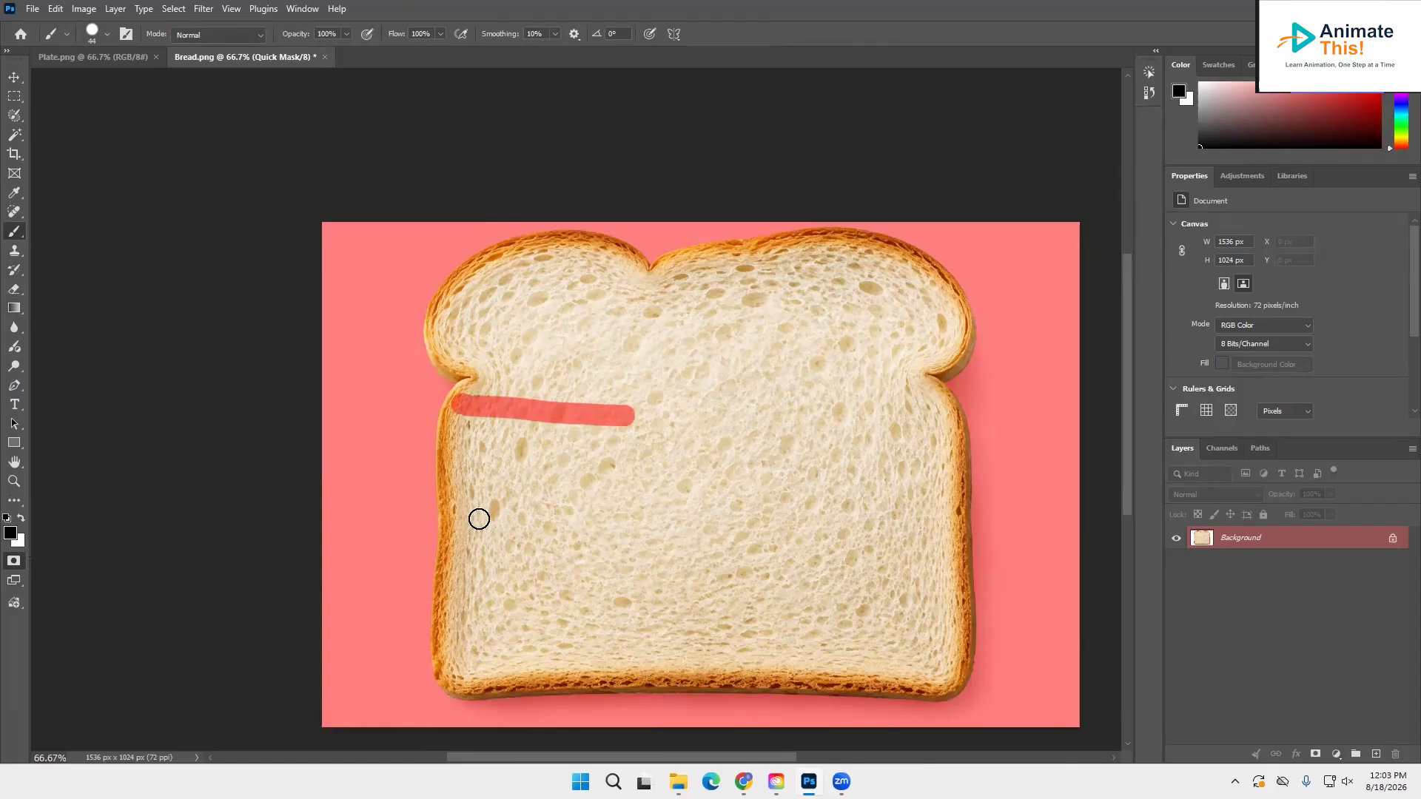
key(ctrl+z)
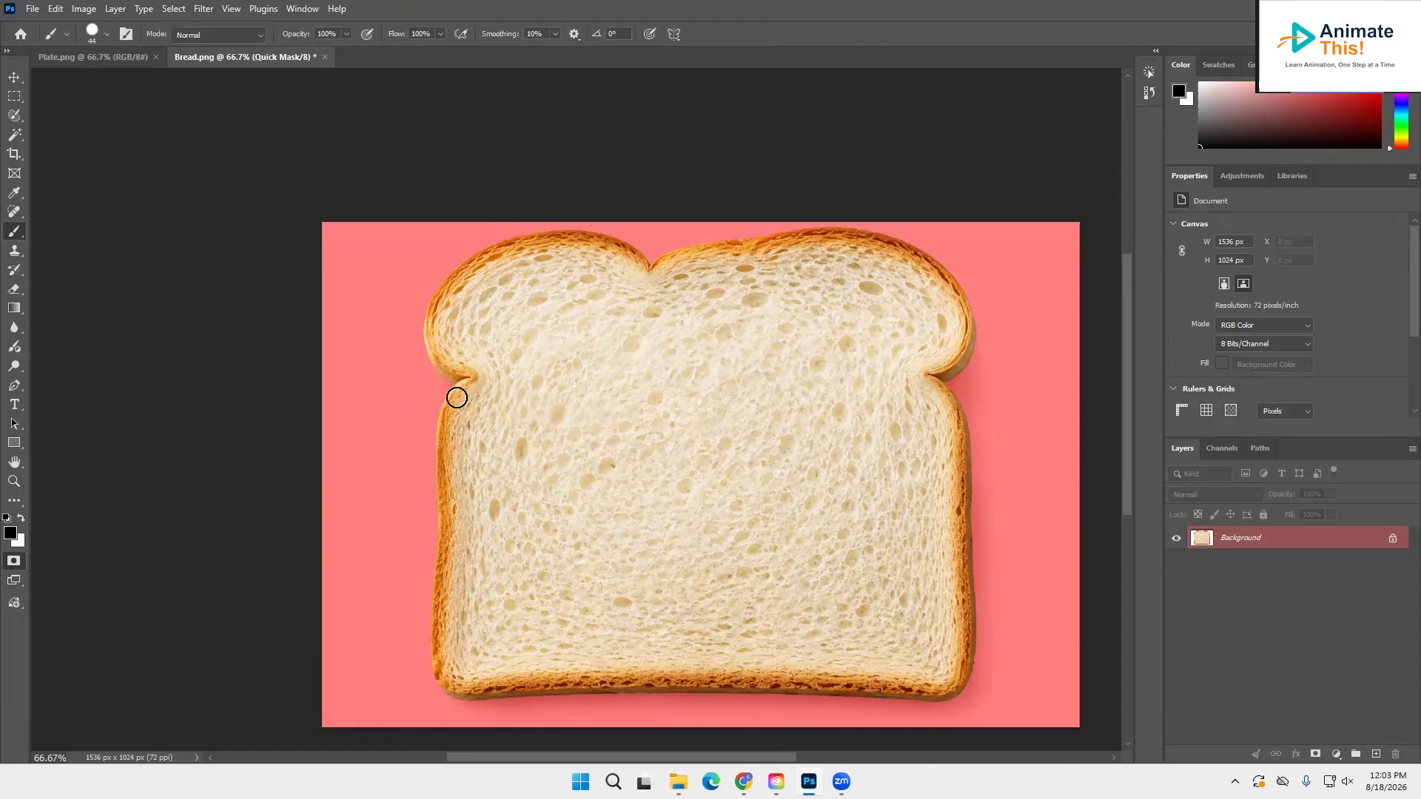
click(22, 520)
drag(442, 427, 340, 419)
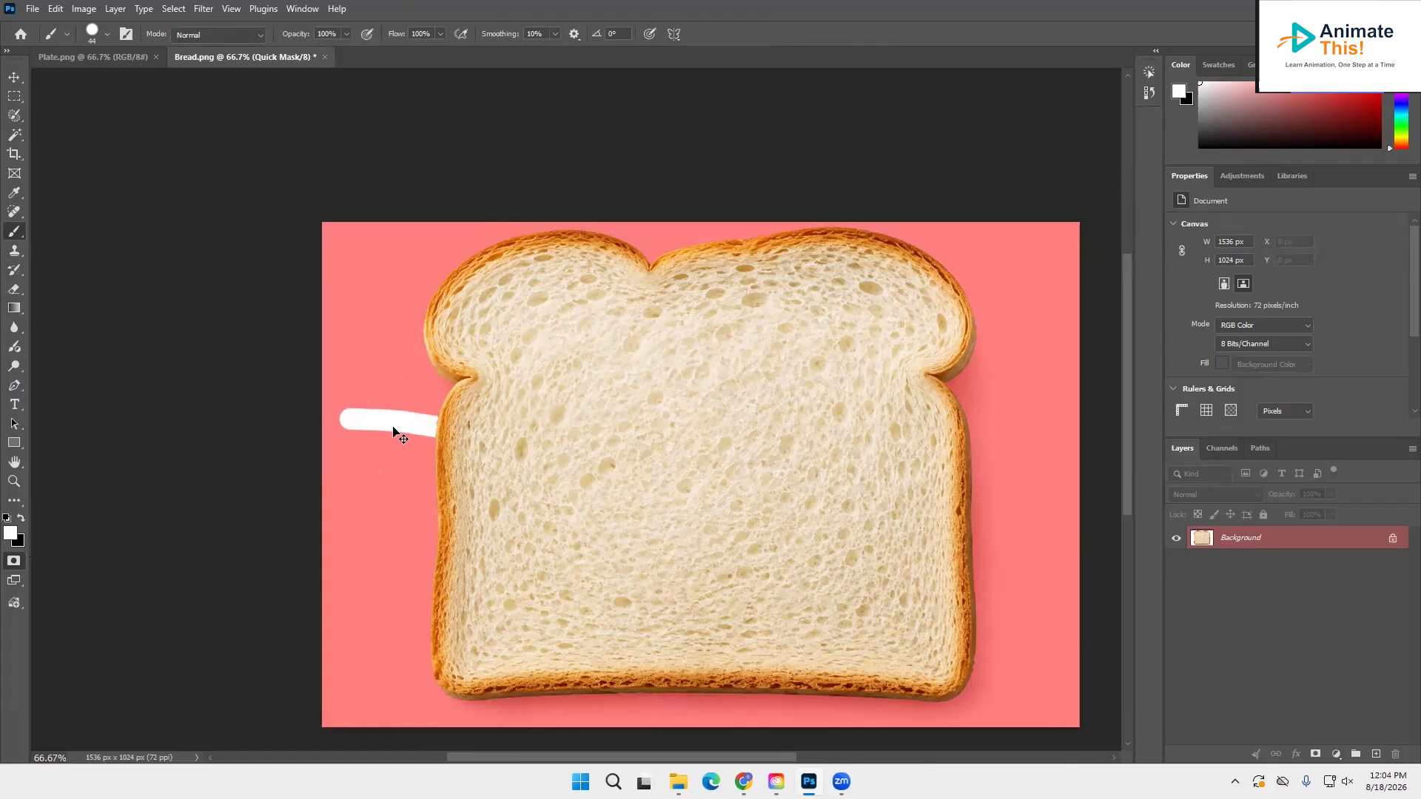
key(ctrl+z)
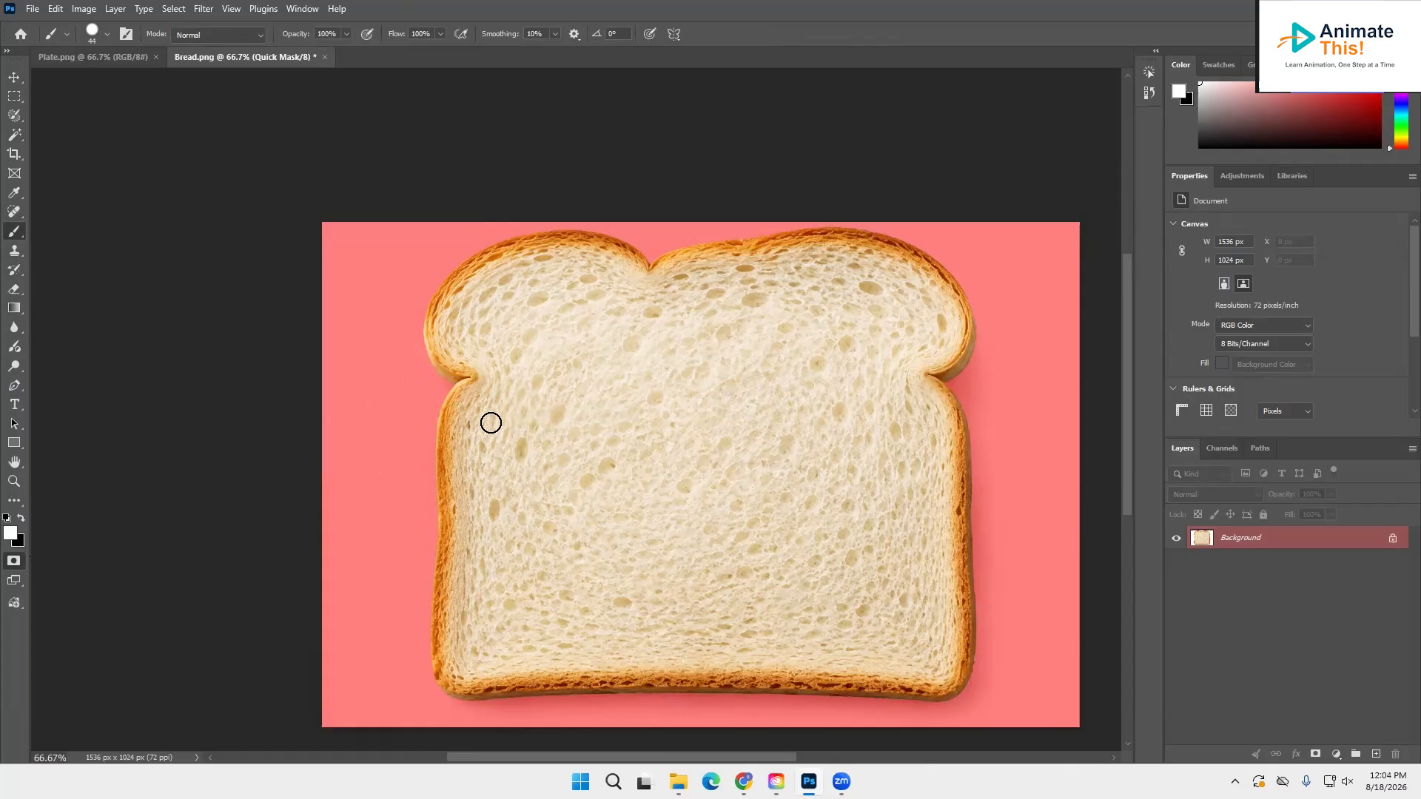
click(14, 562)
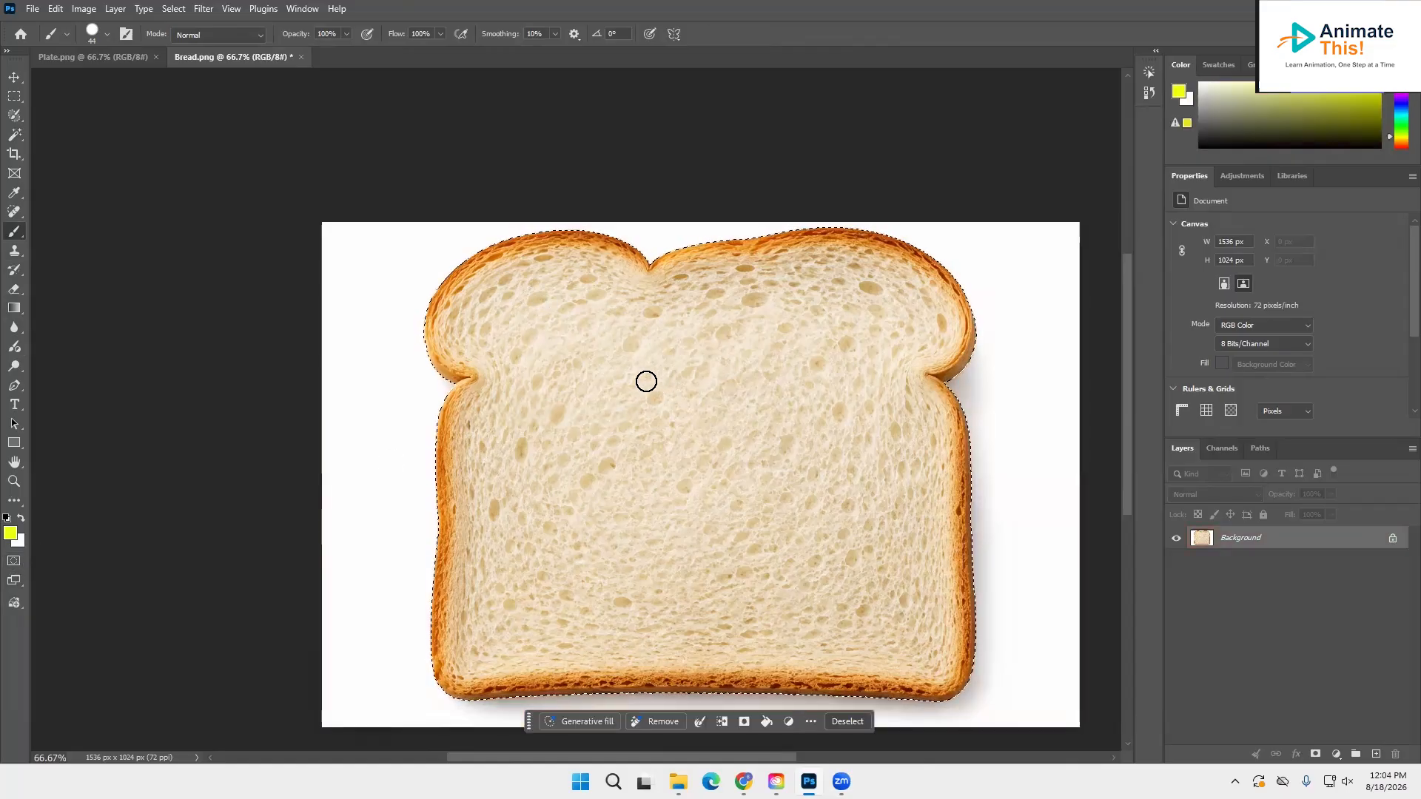
Step: Move the selected bread slice into the Plate.png document with the Move tool and place it over the plate
click(12, 79)
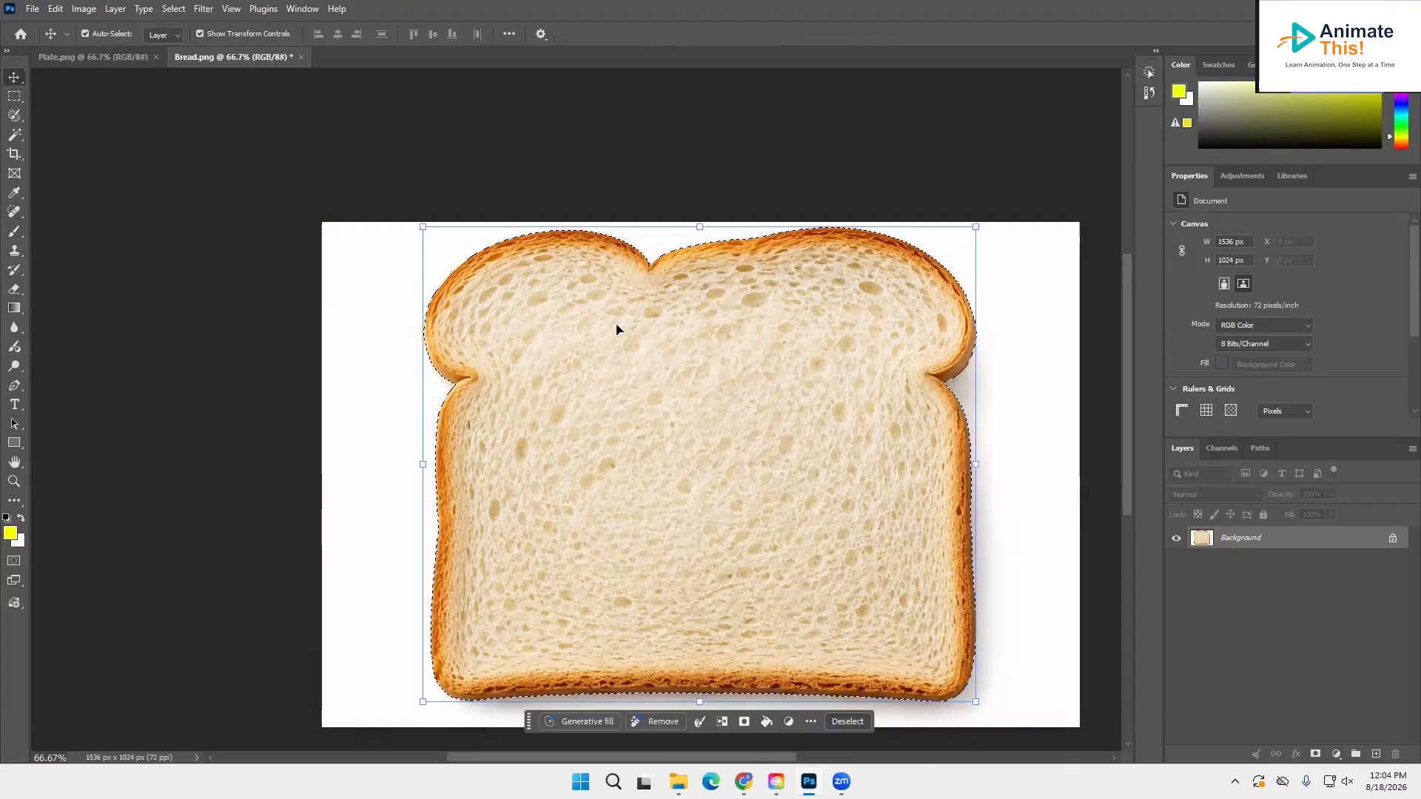
drag(616, 325, 615, 324)
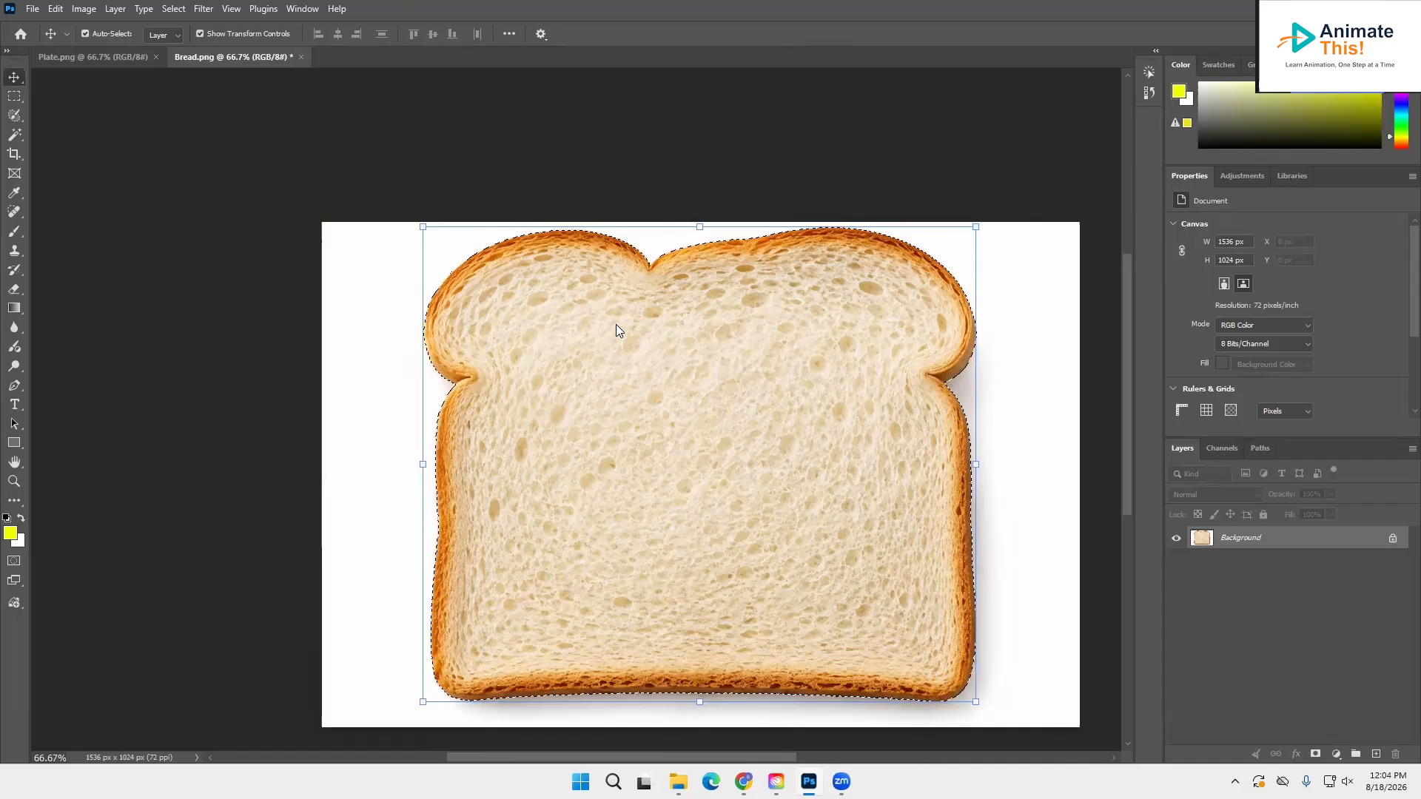
drag(616, 324, 94, 61)
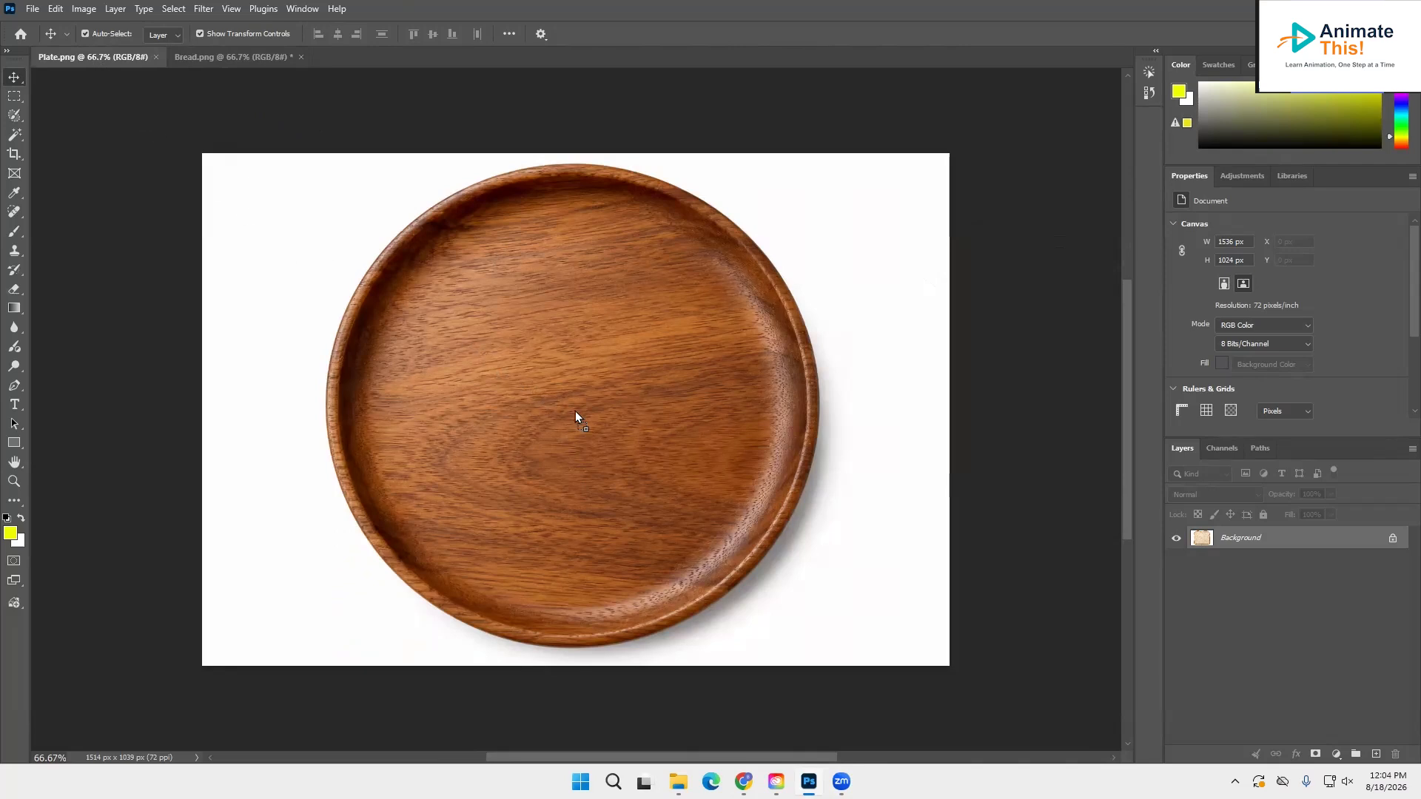
drag(575, 411, 536, 296)
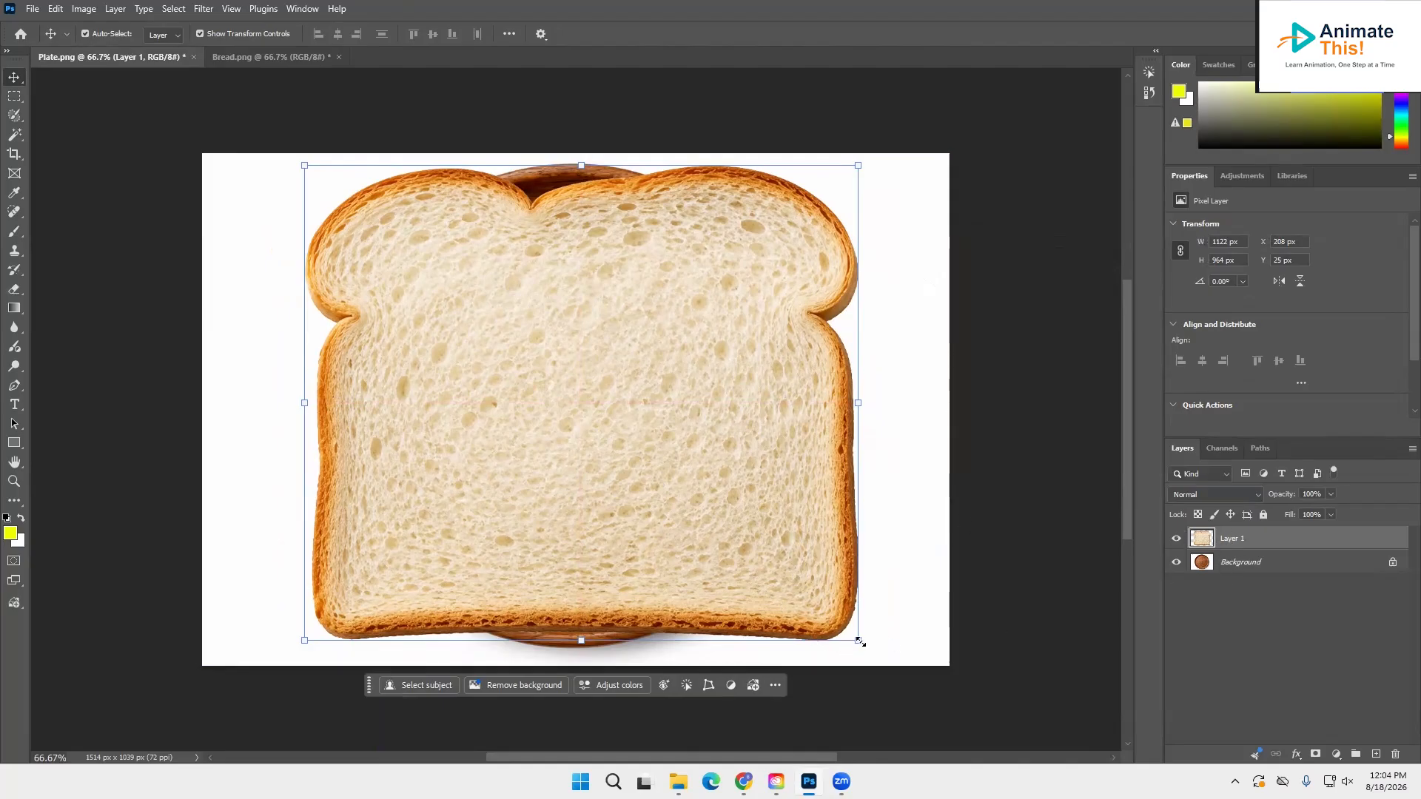
Step: Scale the bread layer down proportionally to about 57% so it fits inside the plate
click(860, 642)
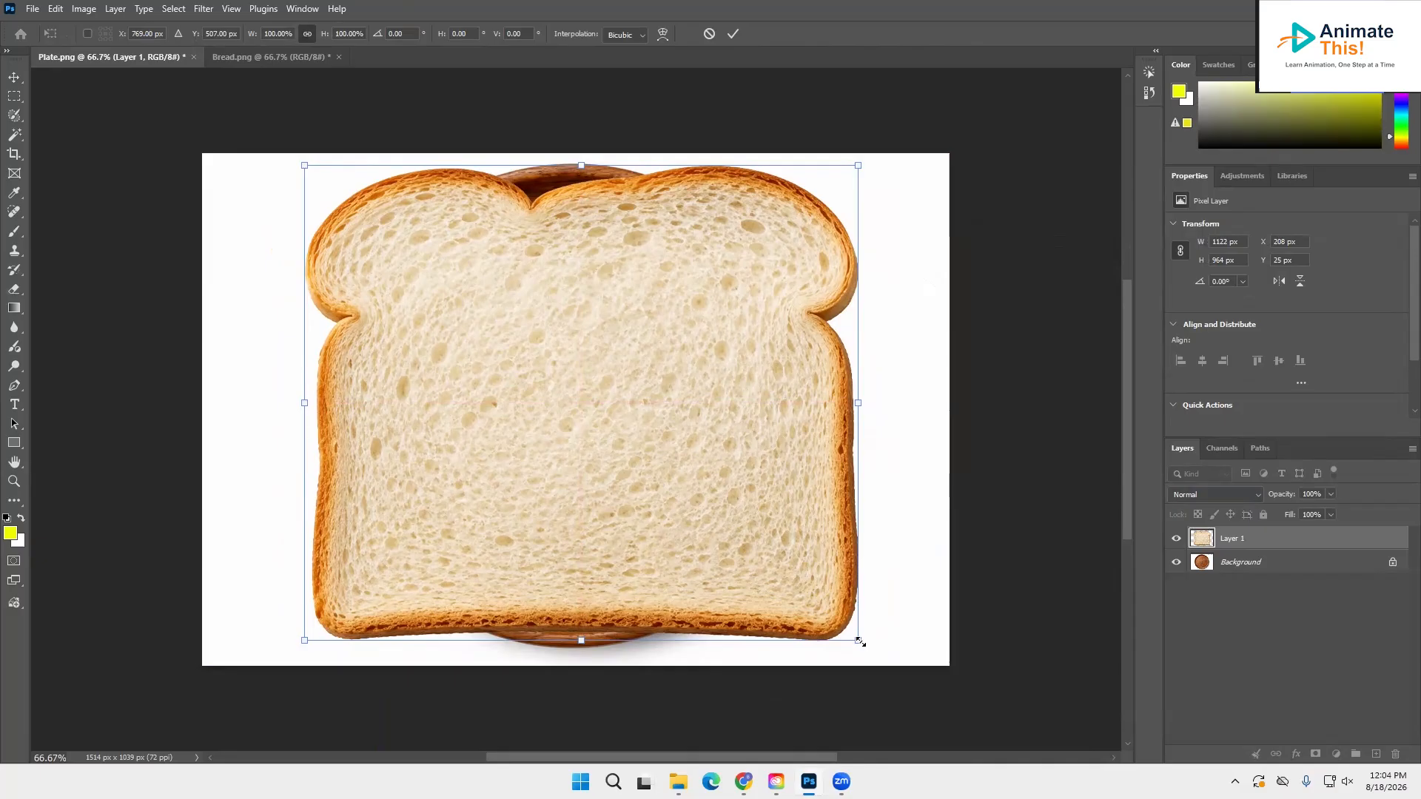
drag(860, 643, 707, 464)
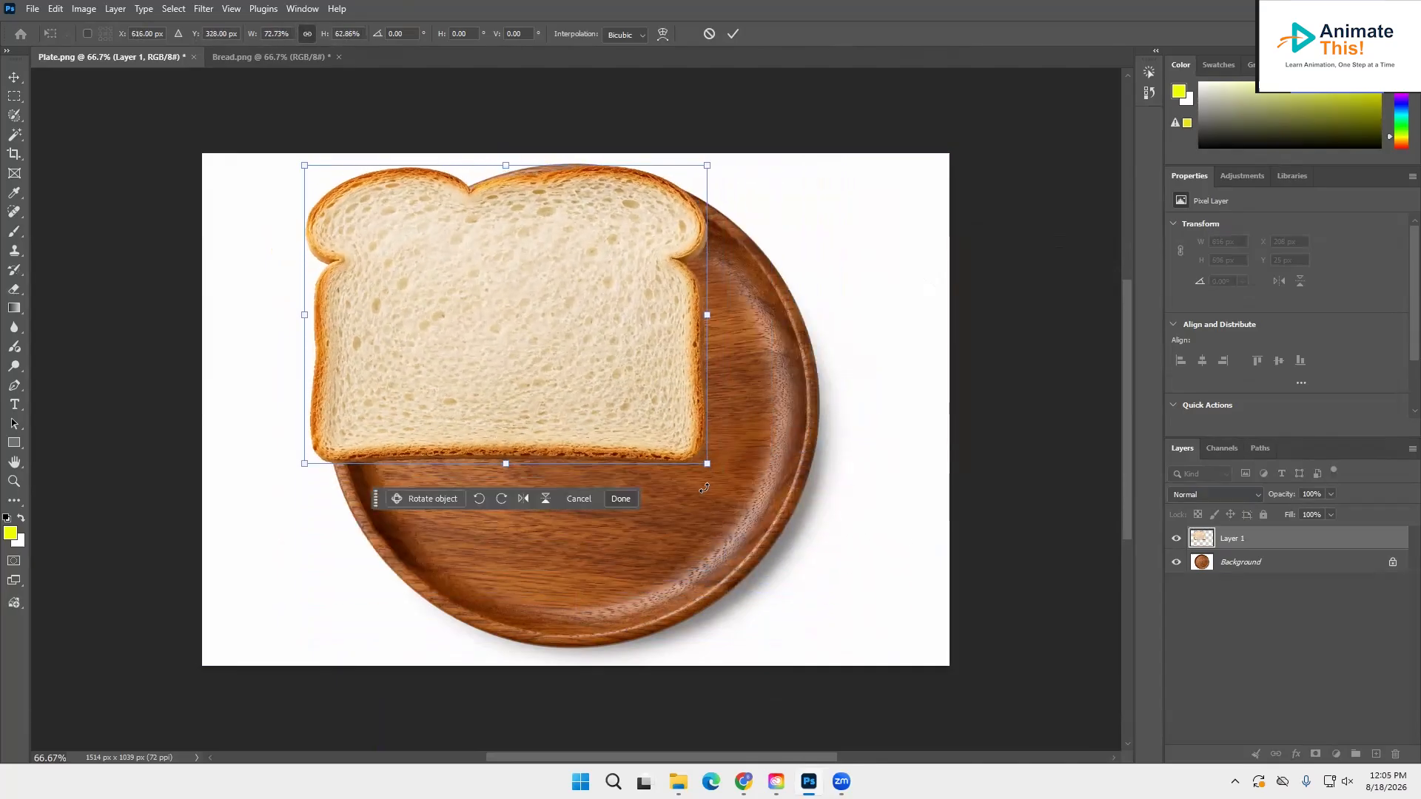
key(ctrl+z)
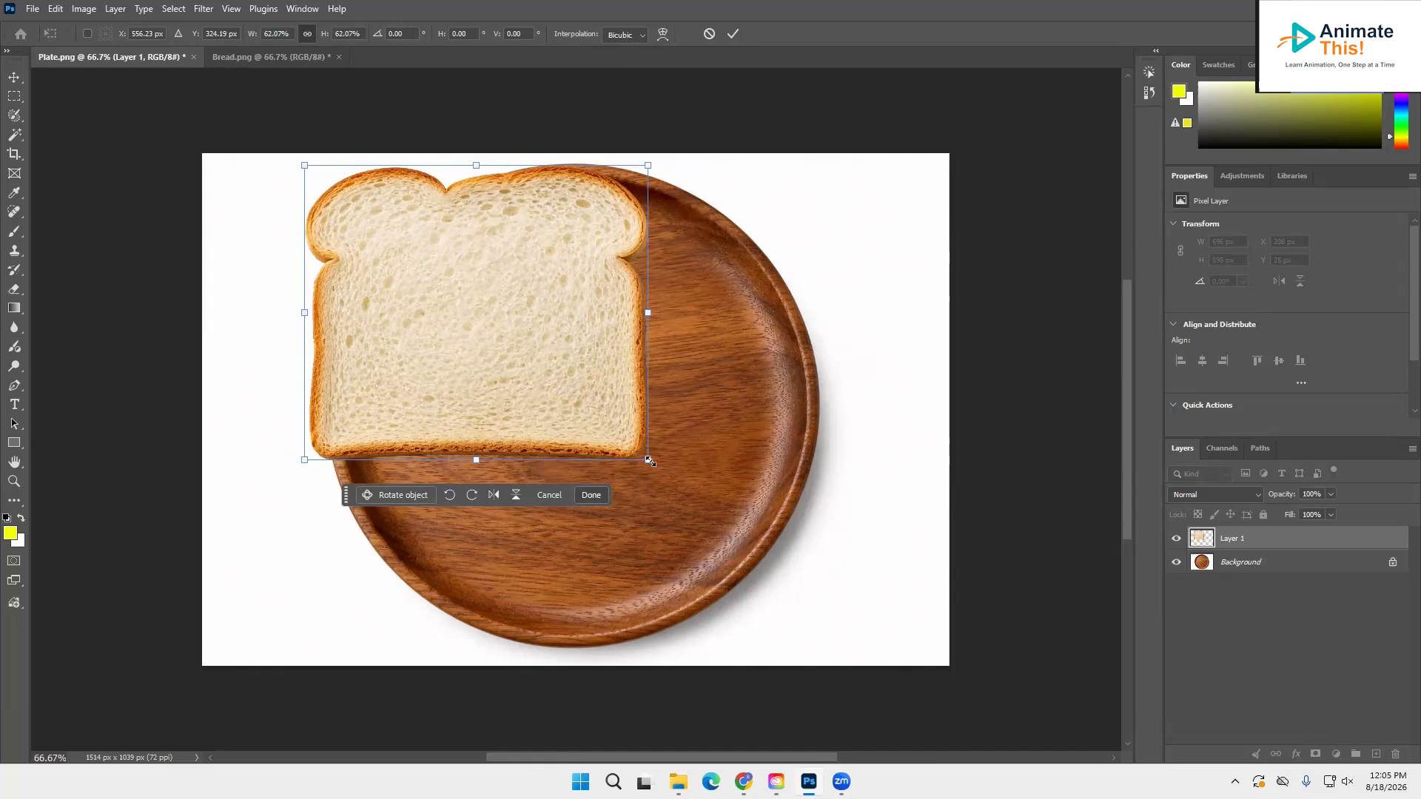
drag(649, 460, 611, 450)
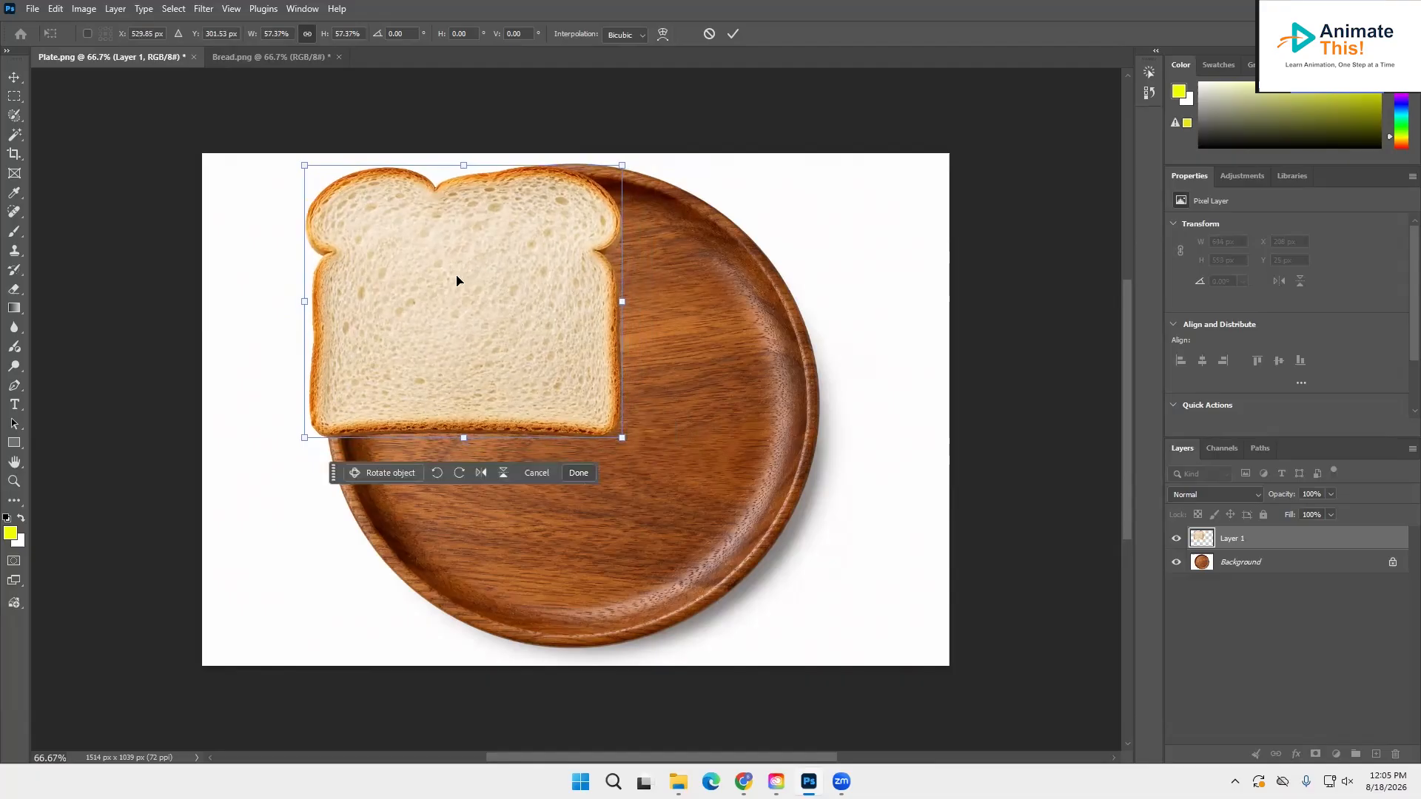
Step: Center the bread slice on the plate and rotate it counterclockwise by about 20°
drag(453, 279, 566, 387)
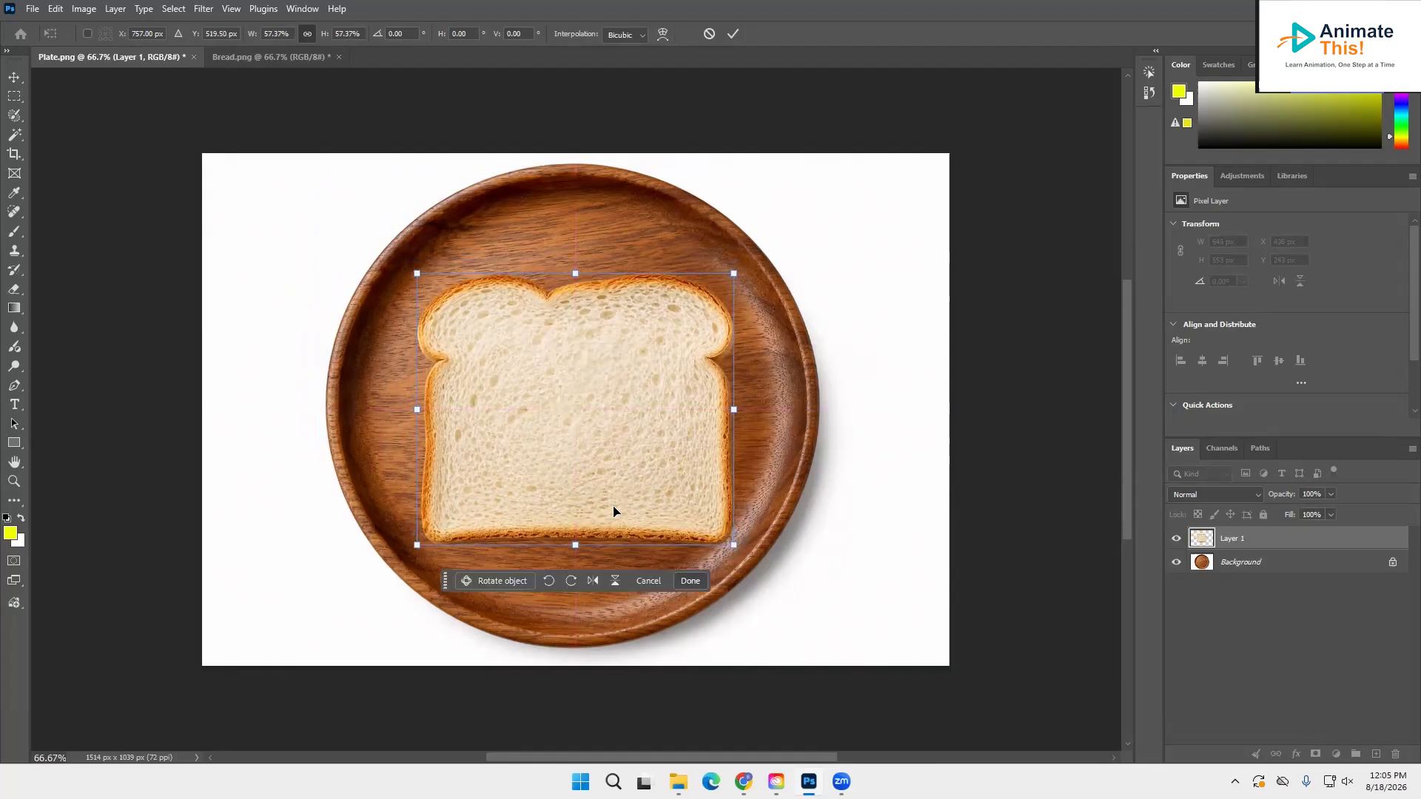
mouse_move(611, 483)
mouse_down()
mouse_move(622, 474)
mouse_move(609, 458)
mouse_up()
drag(748, 262, 684, 220)
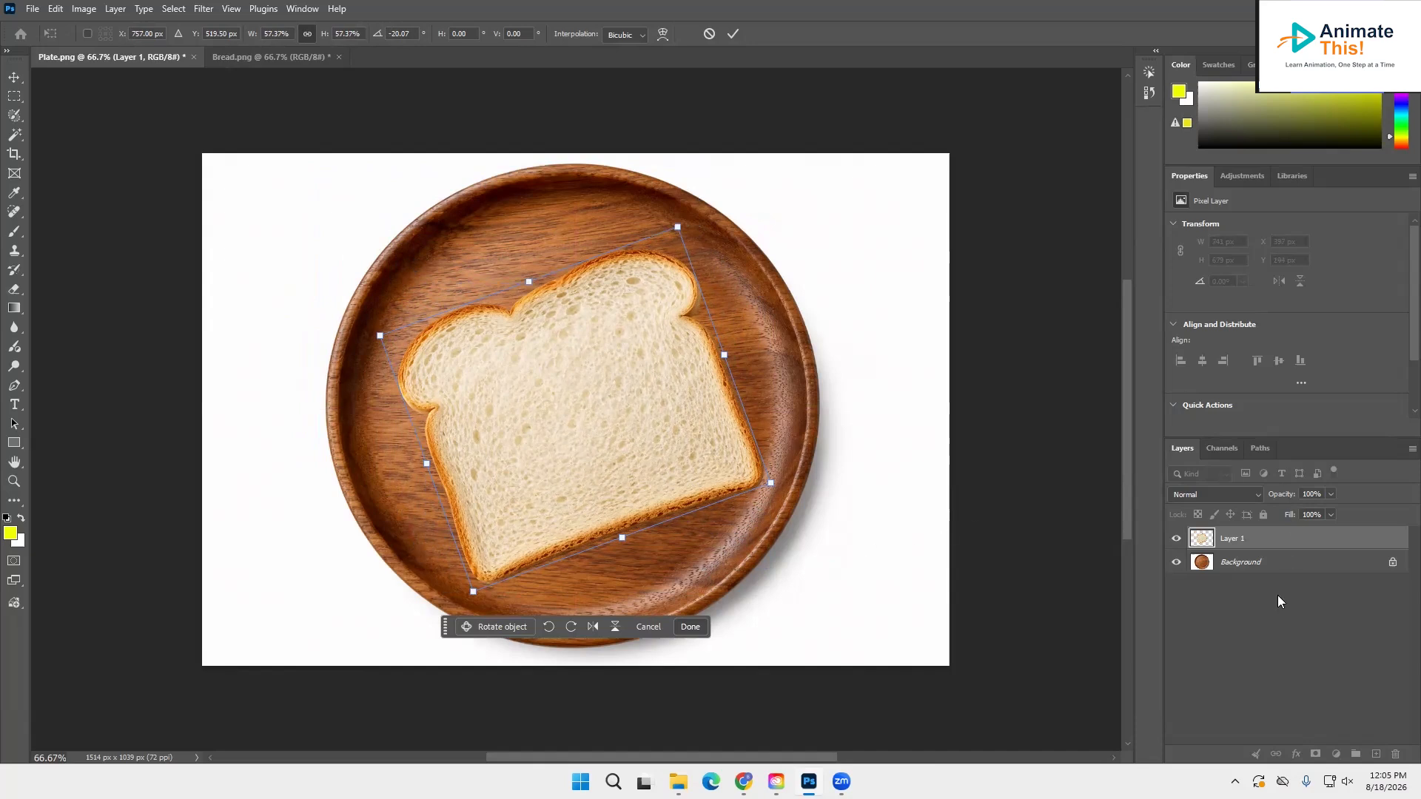
Step: Apply the bread's transform and convert the locked background into a regular layer named Plate
double_click(1238, 562)
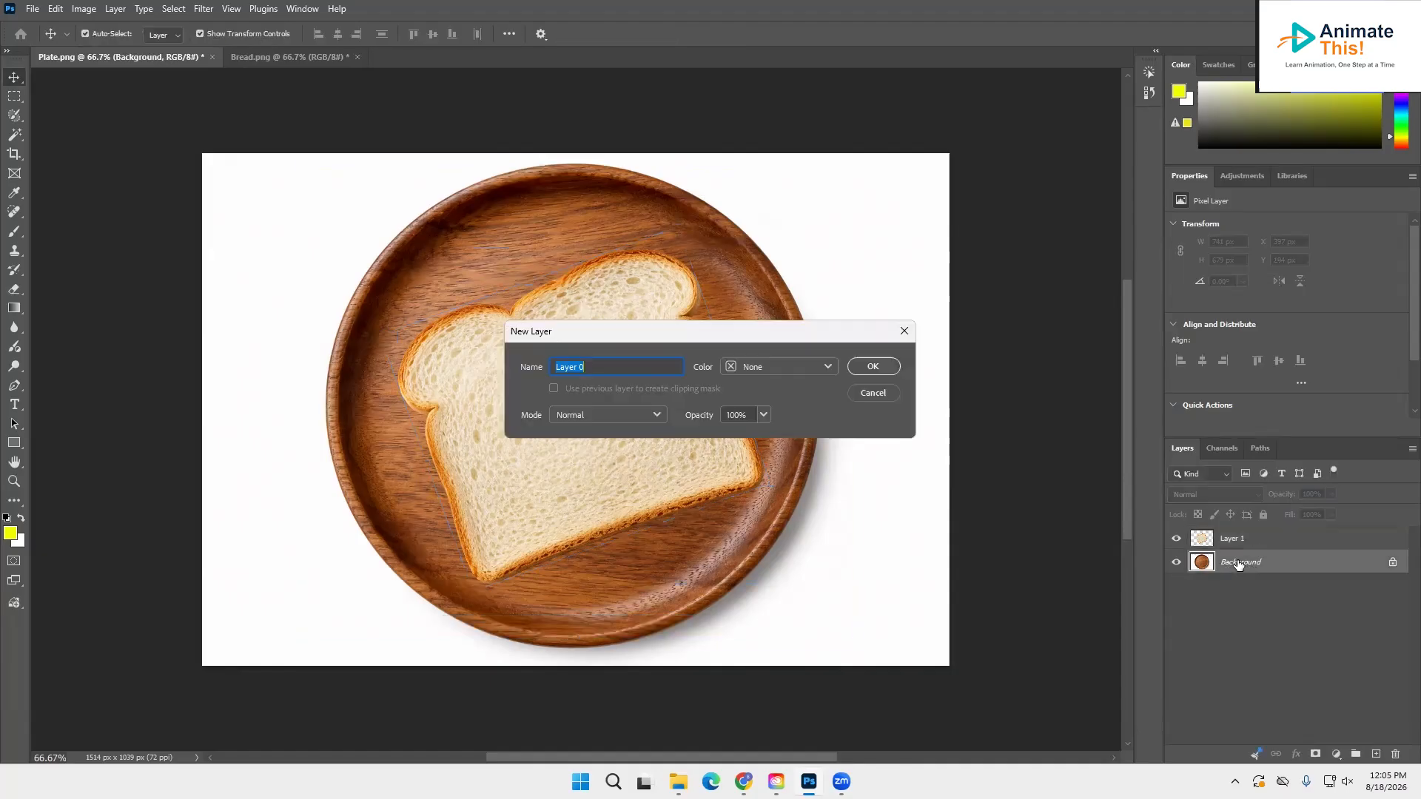
triple_click(609, 362)
text(Plate)
key(Return)
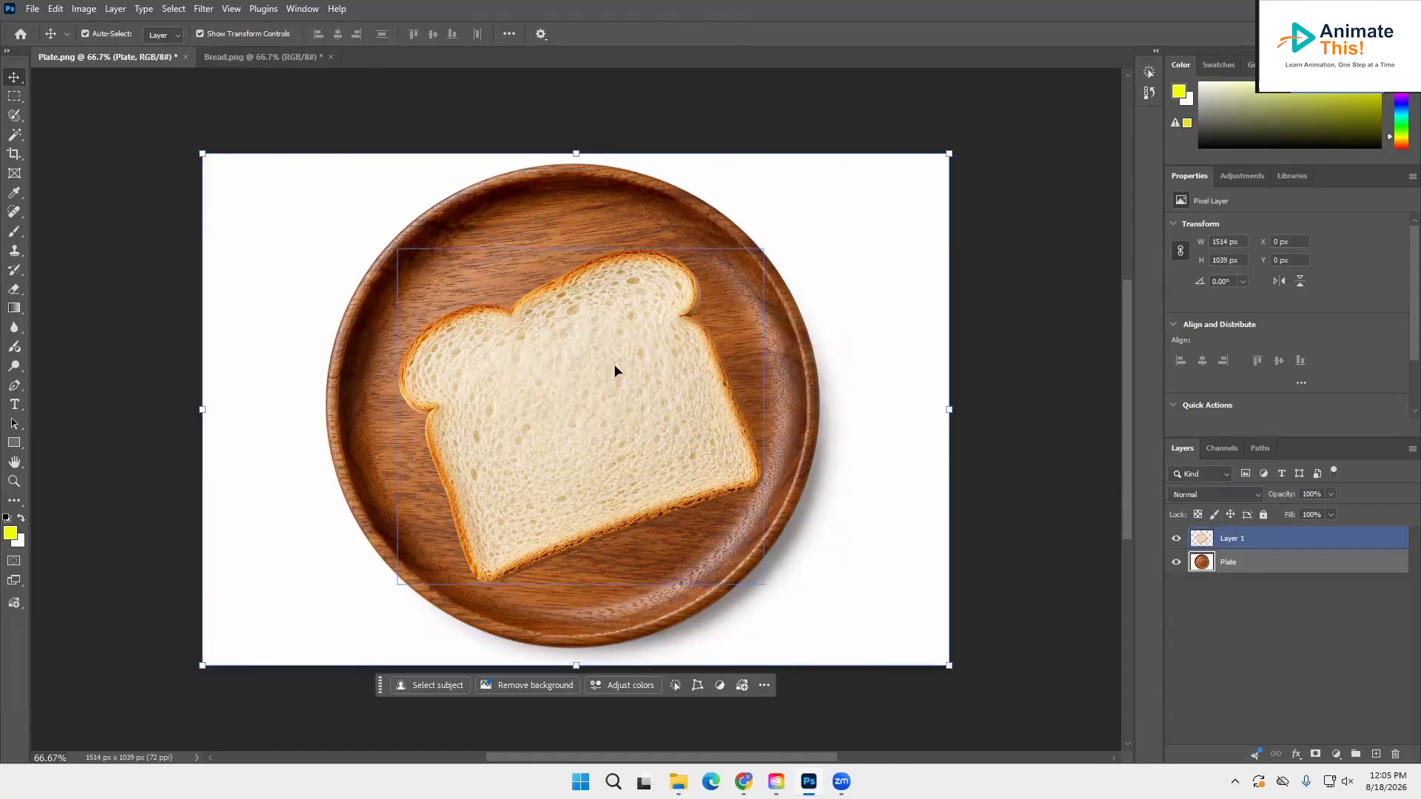
Step: Rename the bread slice's layer as Bread
click(1228, 541)
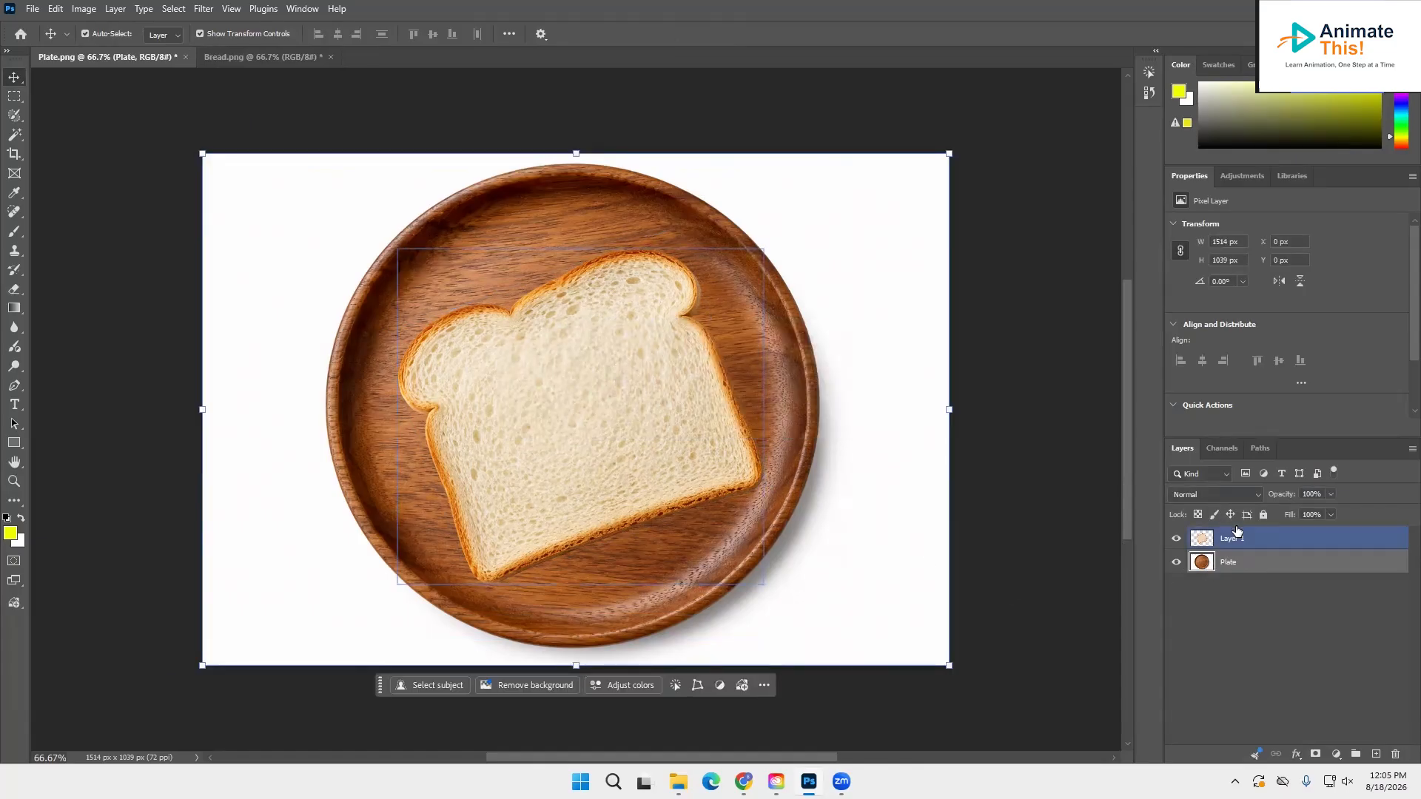
click(1210, 559)
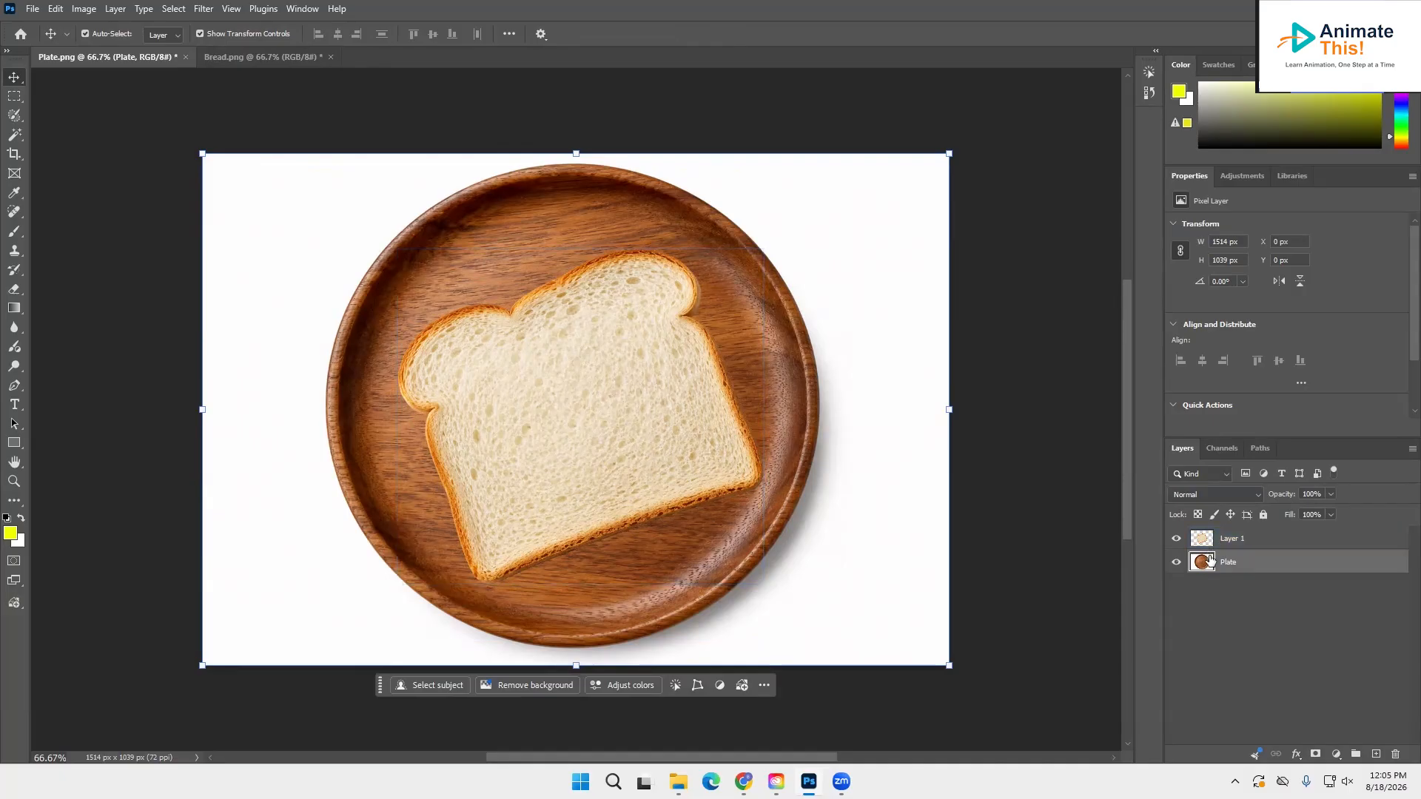
click(1225, 539)
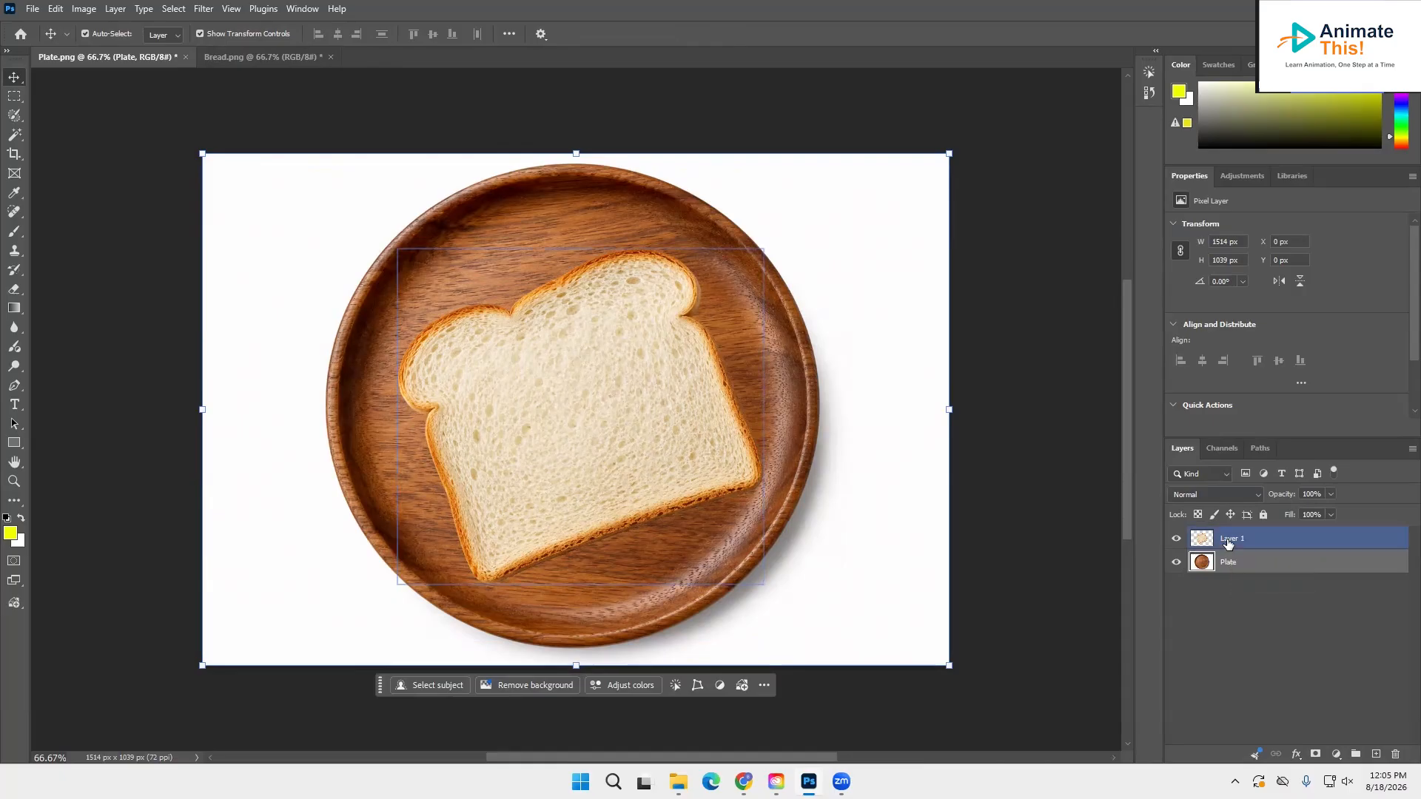
click(1228, 562)
double_click(1231, 538)
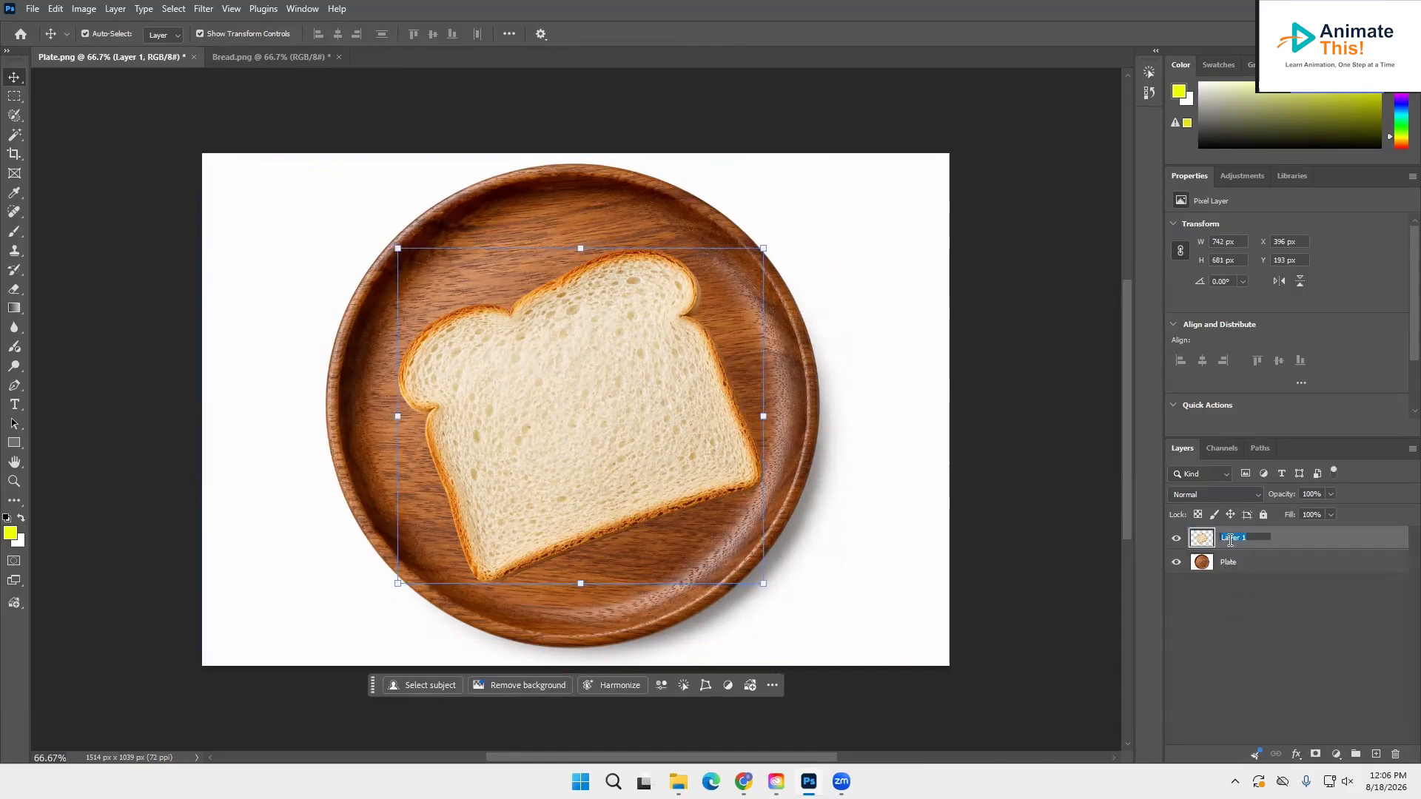
text(Bread)
key(Return)
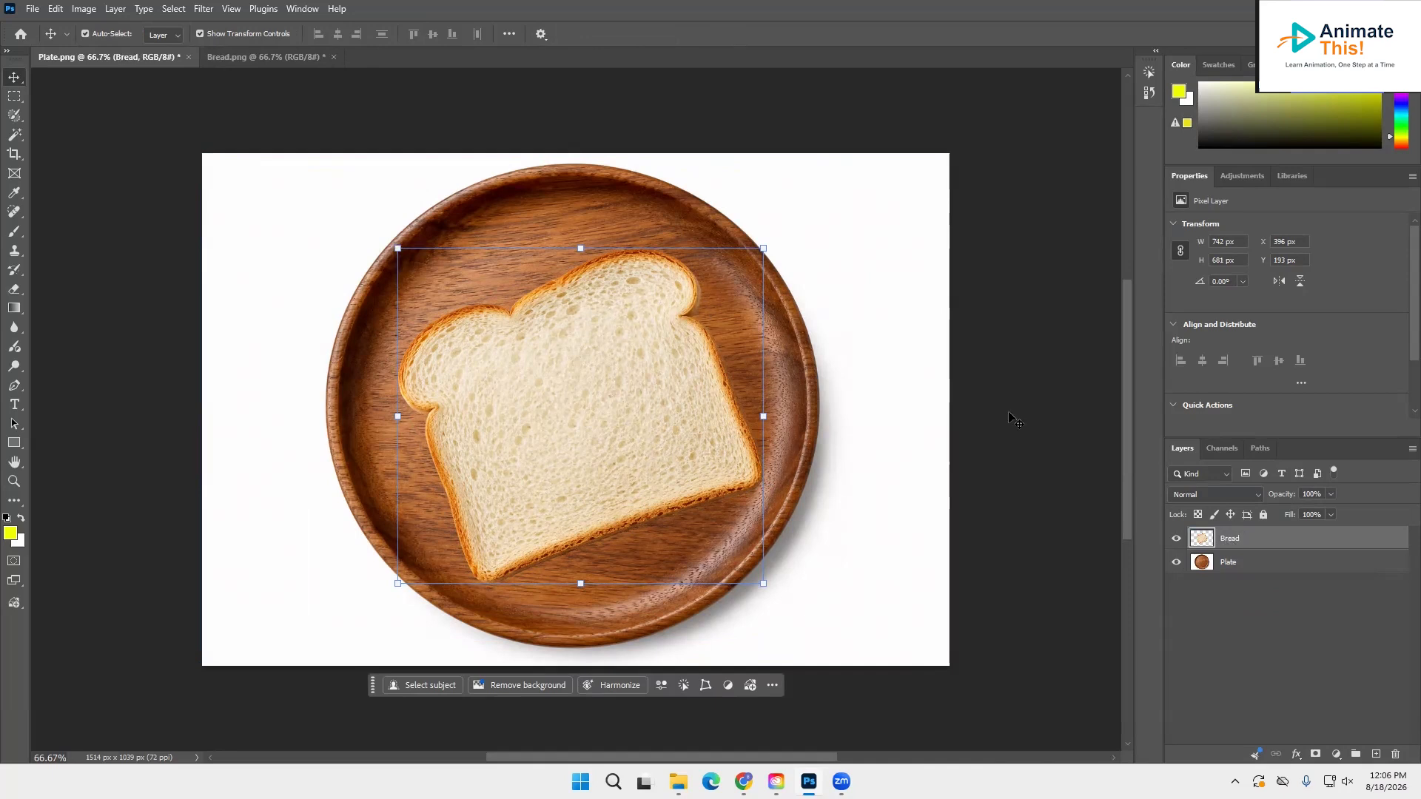
Step: Open Tomato.png from the Downloads folder as another document
click(33, 9)
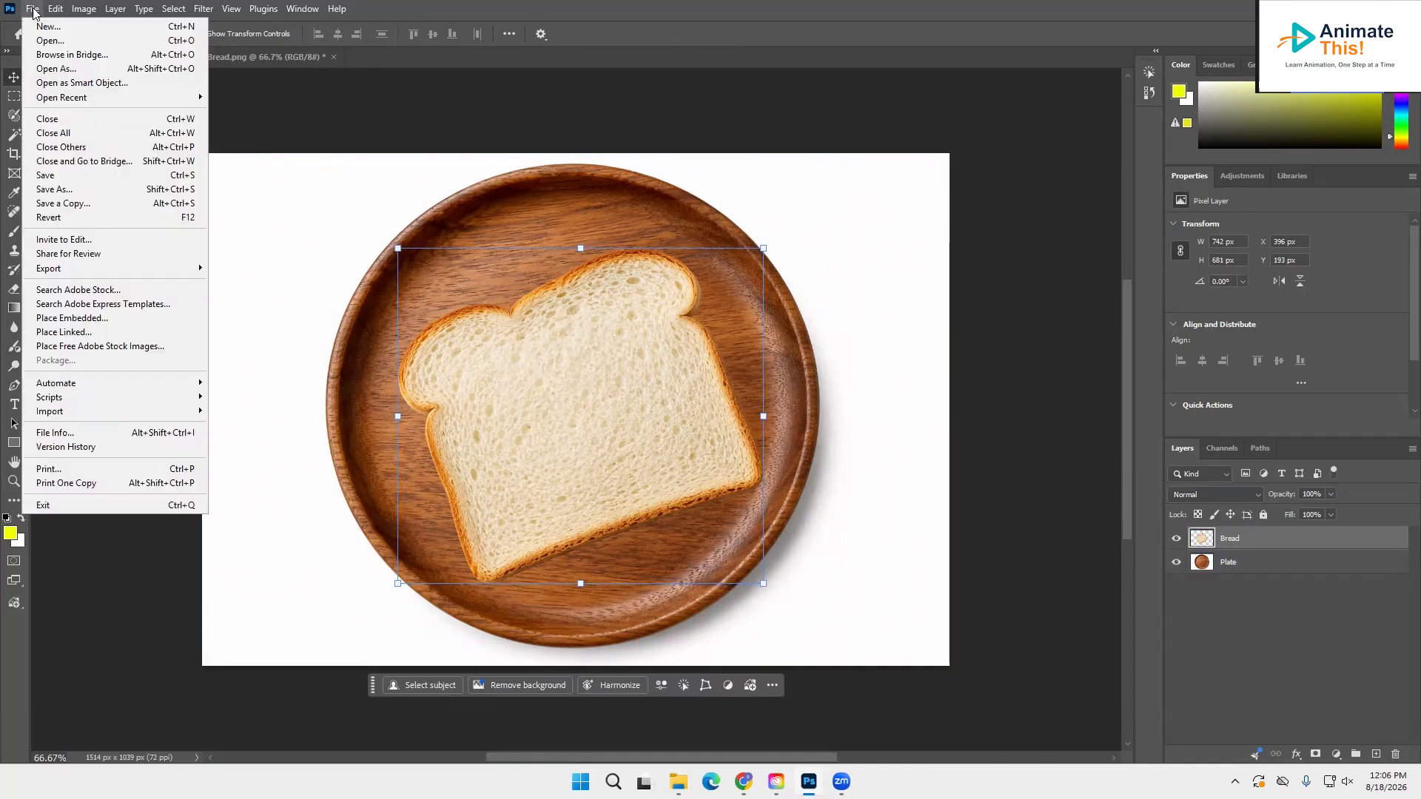
click(49, 38)
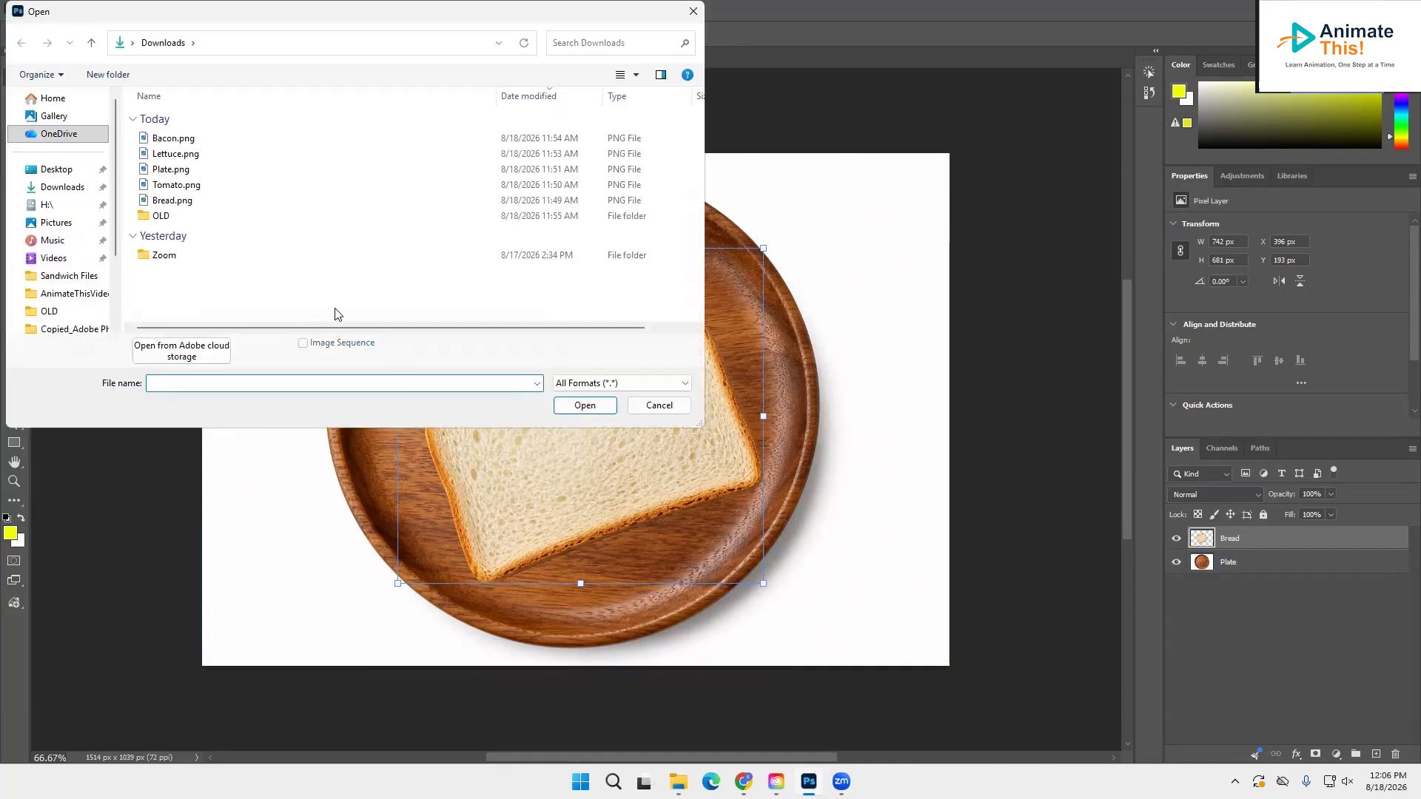
double_click(176, 186)
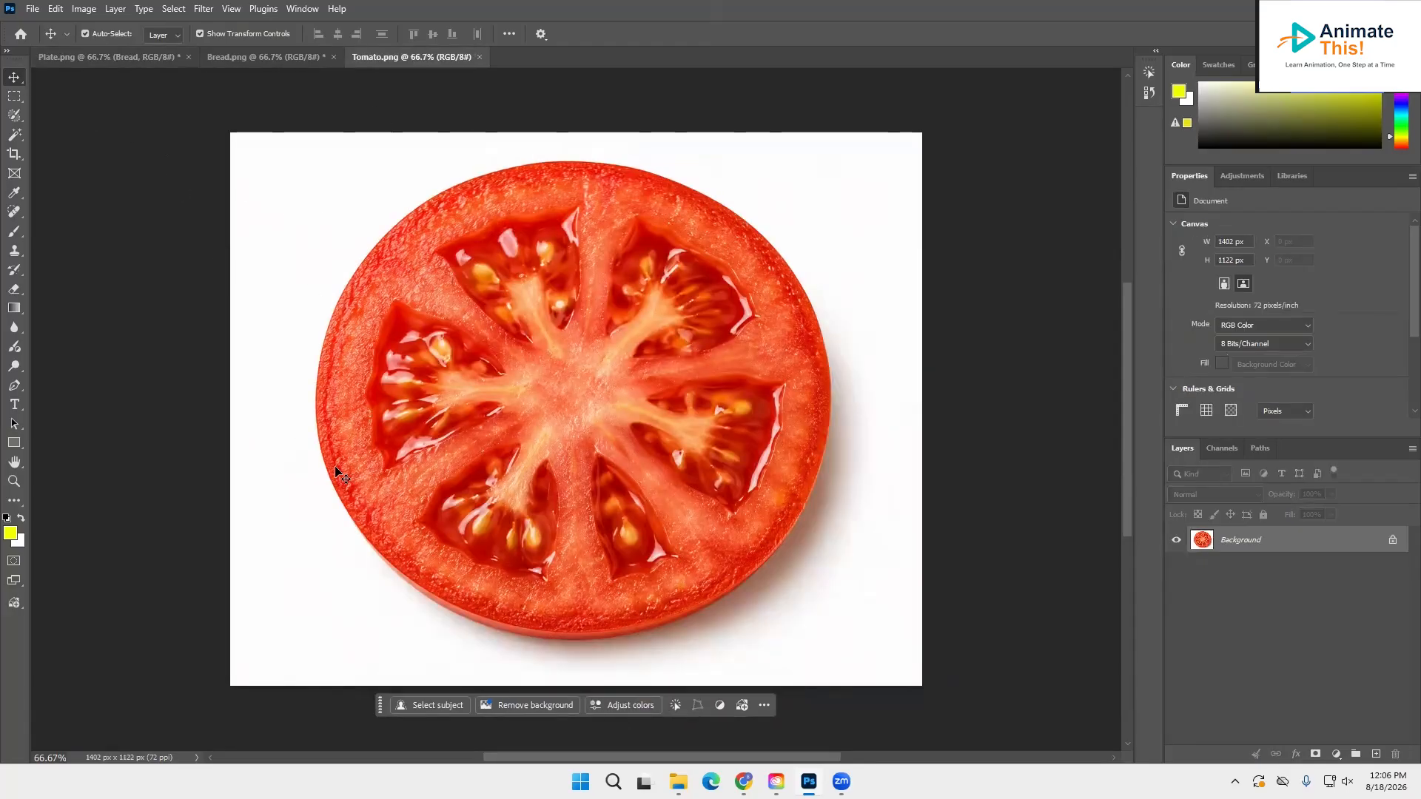
Step: Move the whole tomato image into the Plate.png document as a new layer and center the tomato over the plate
click(566, 377)
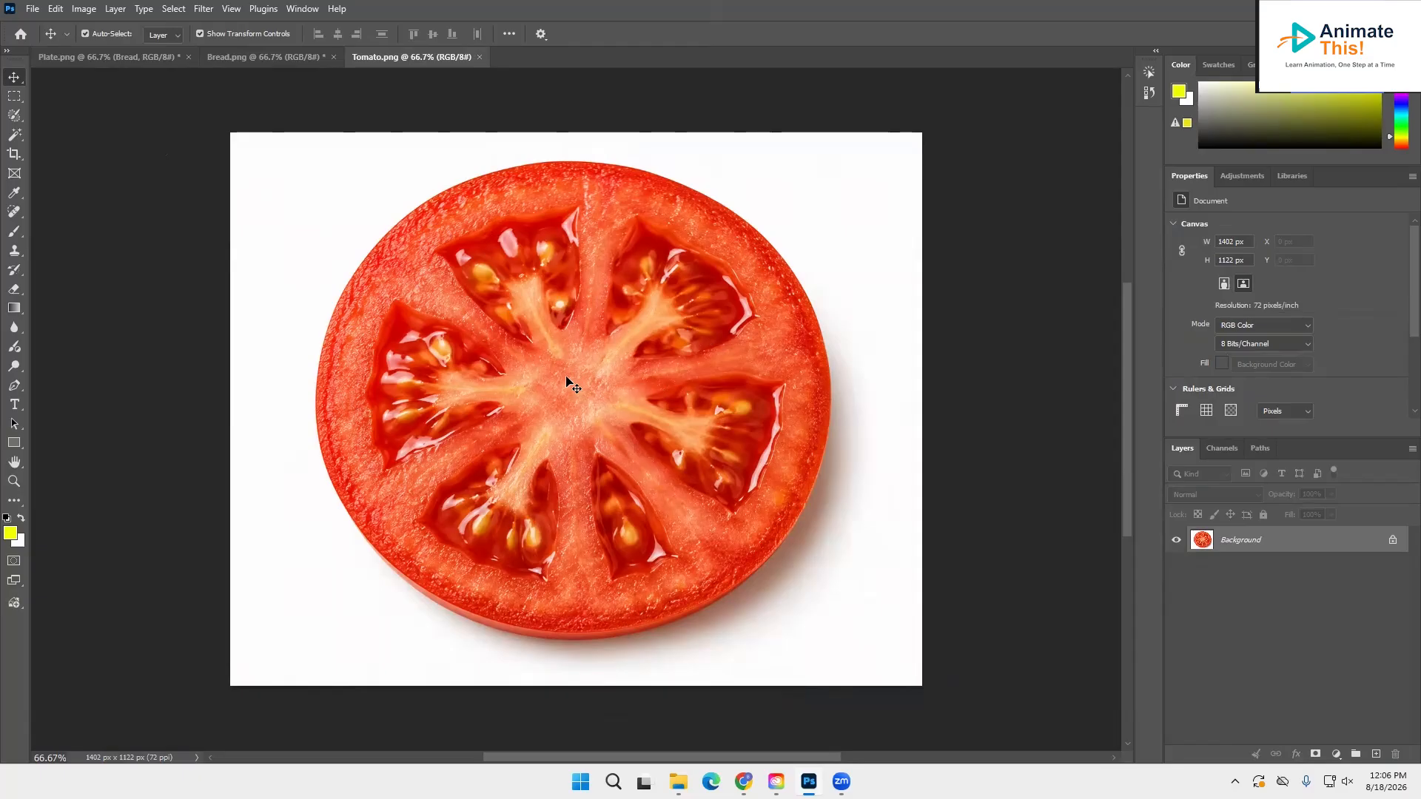
drag(566, 381, 94, 65)
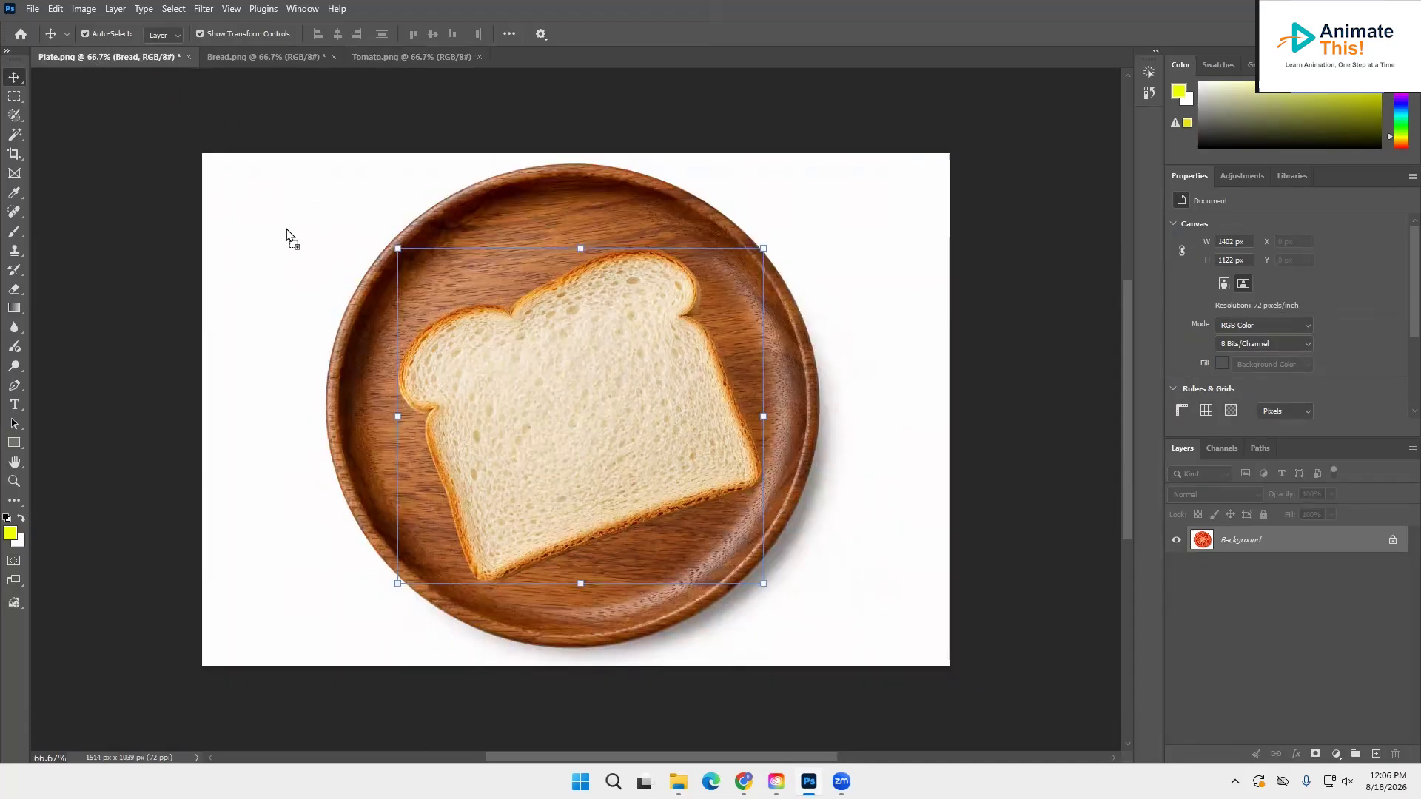
drag(549, 397, 549, 398)
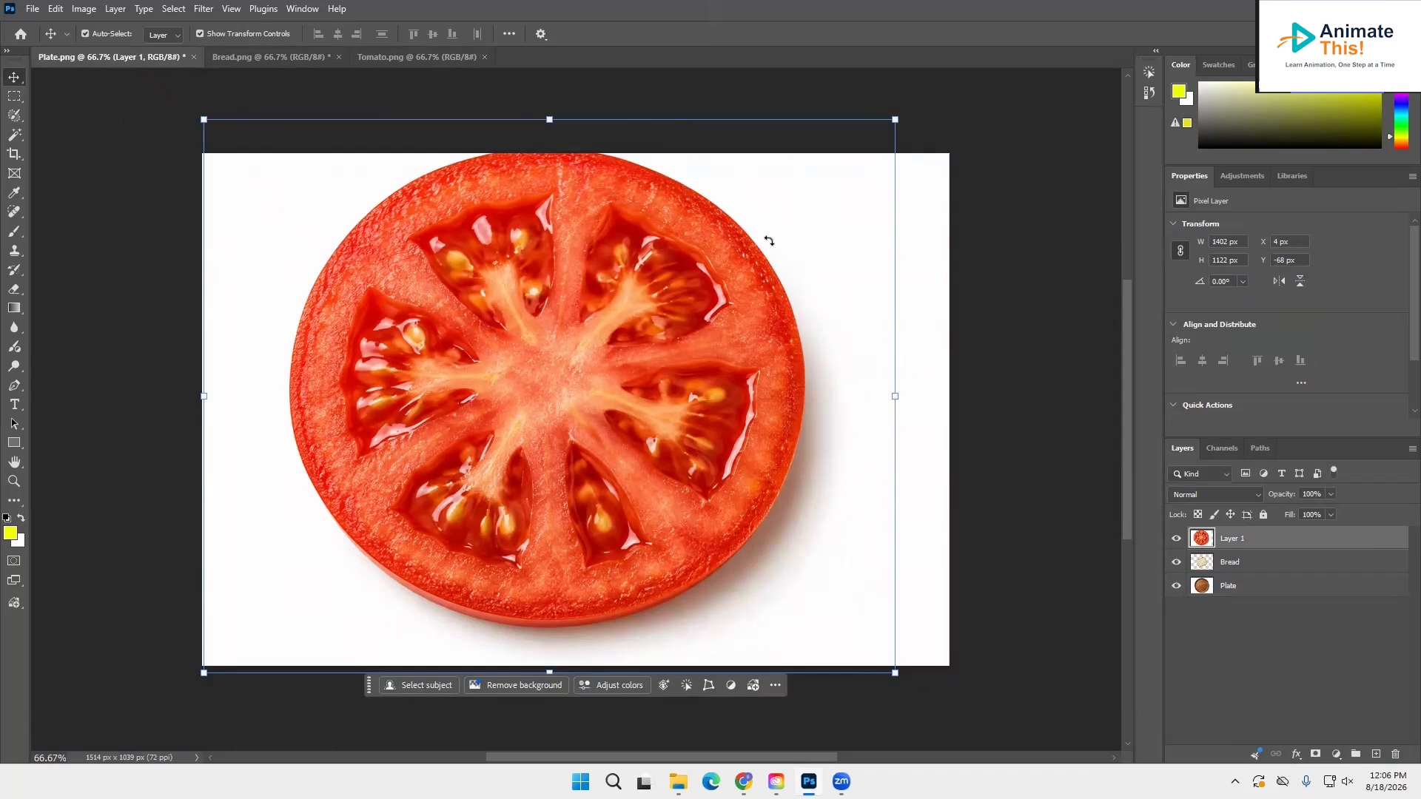
drag(588, 372, 620, 392)
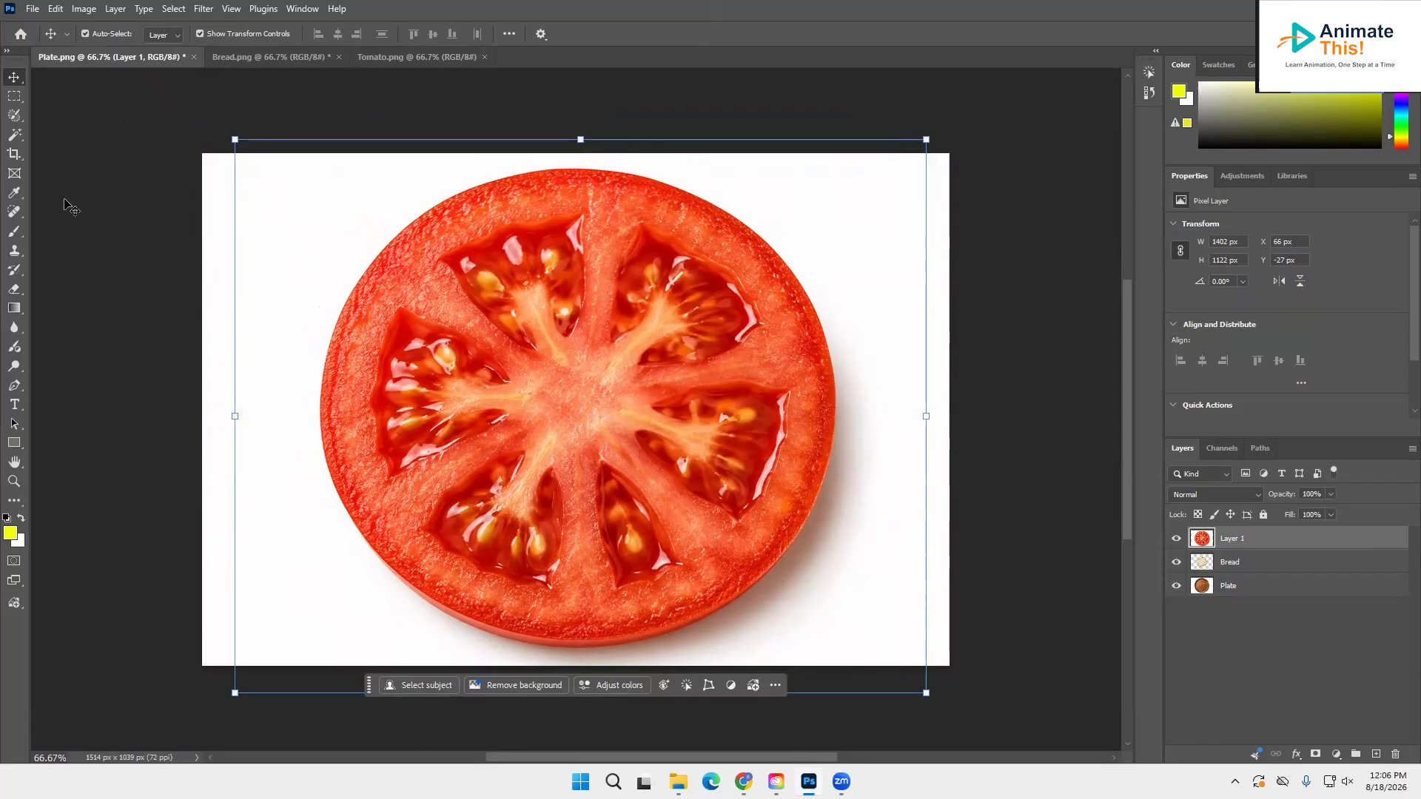
Step: Select the whole tomato slice on its layer with the Quick Selection tool, using a 58 px brush
click(16, 138)
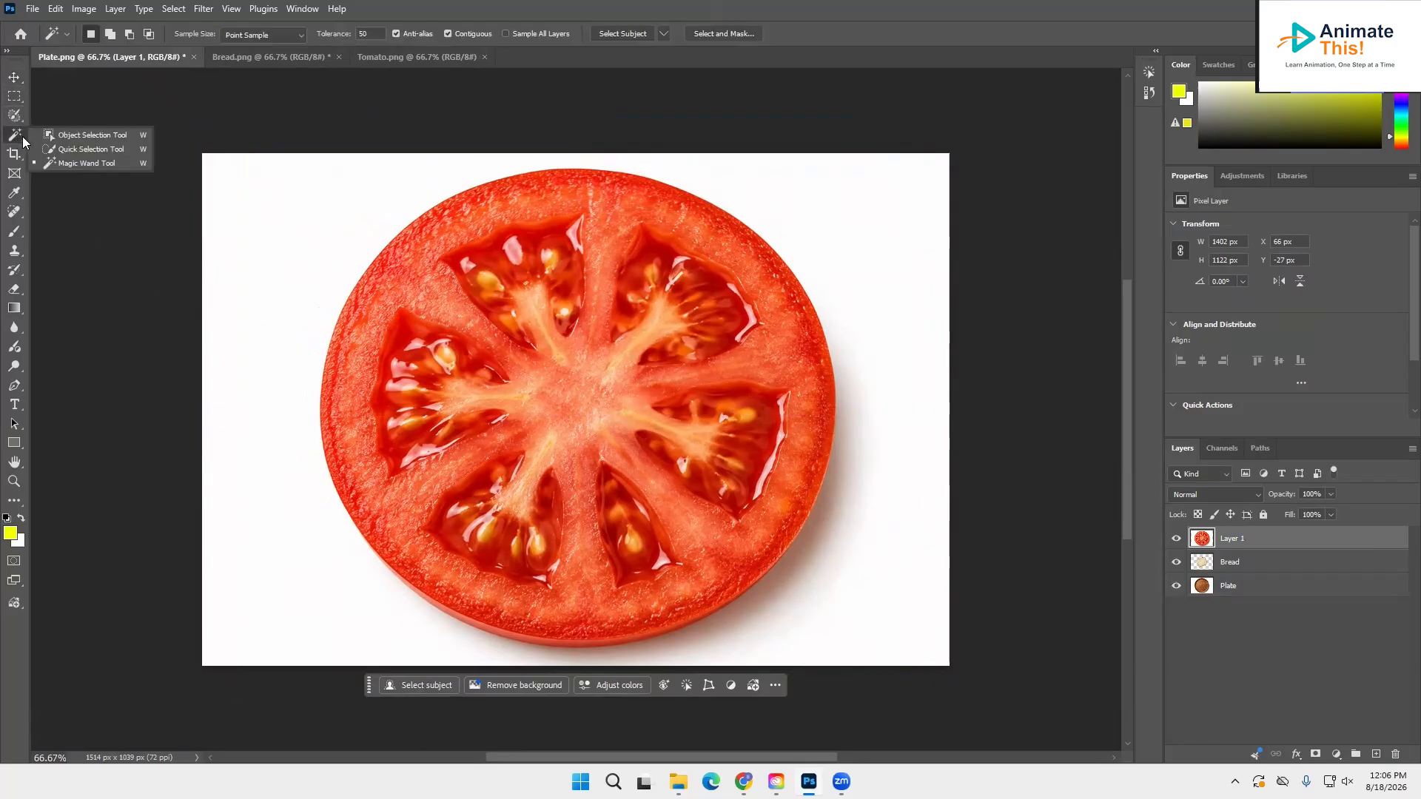
click(65, 150)
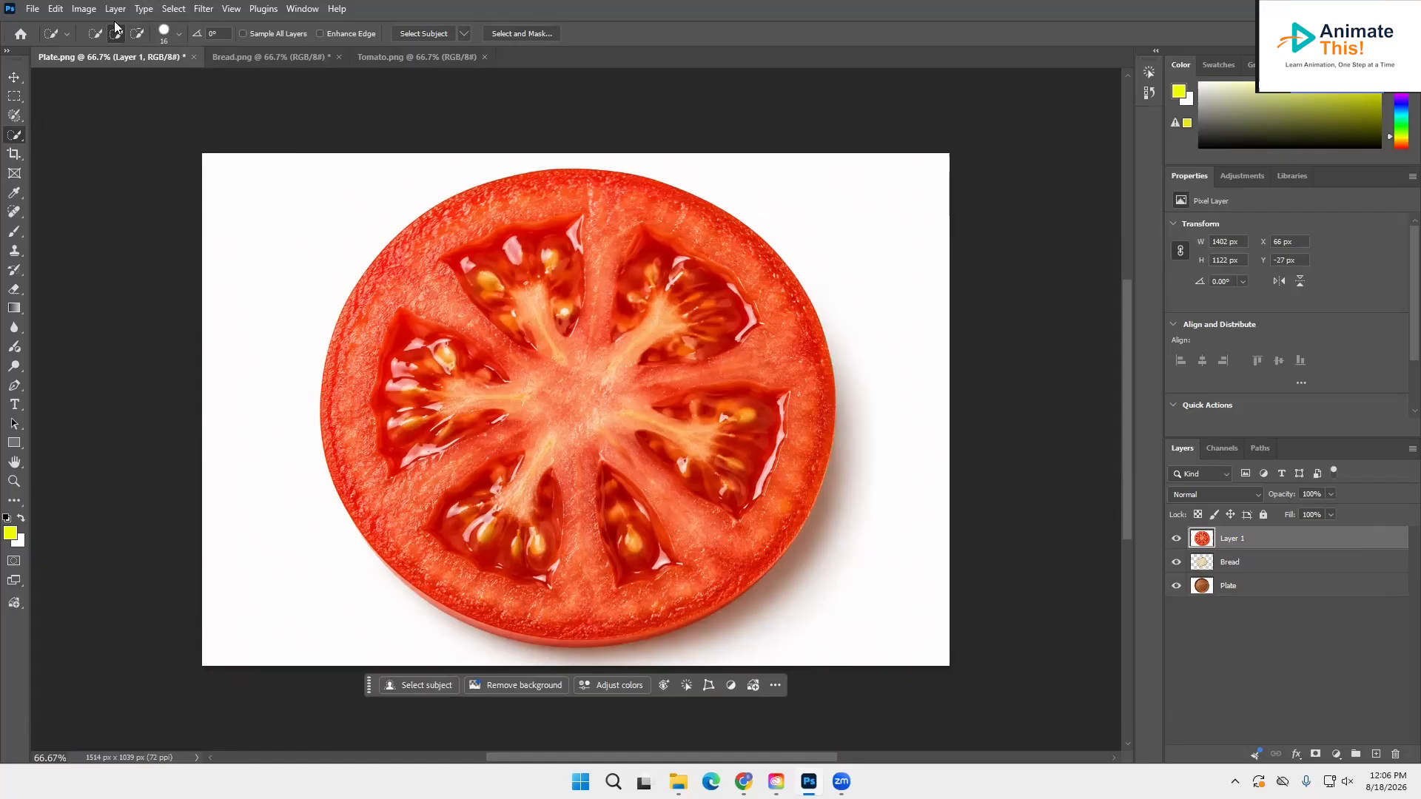
click(181, 34)
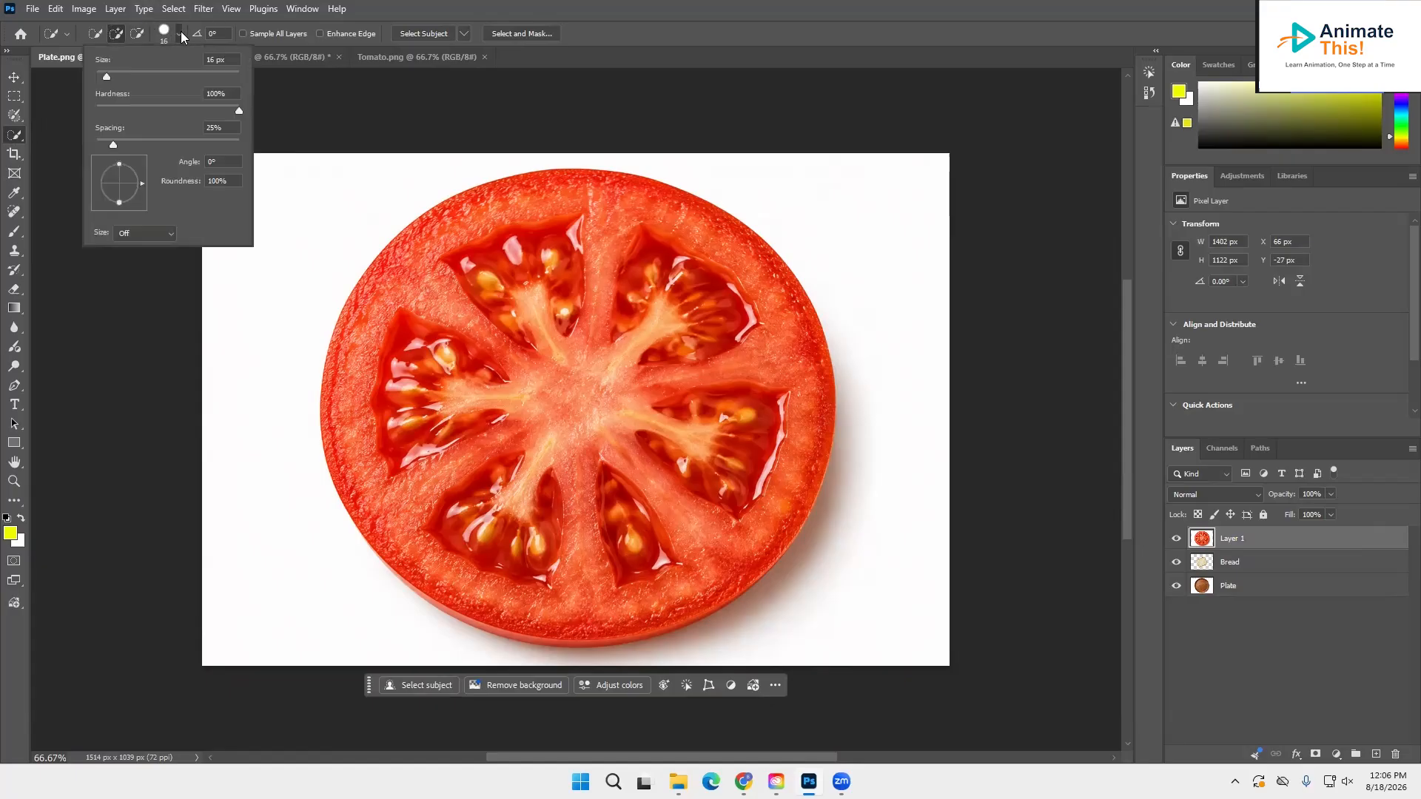
drag(110, 79, 137, 76)
key(Tab)
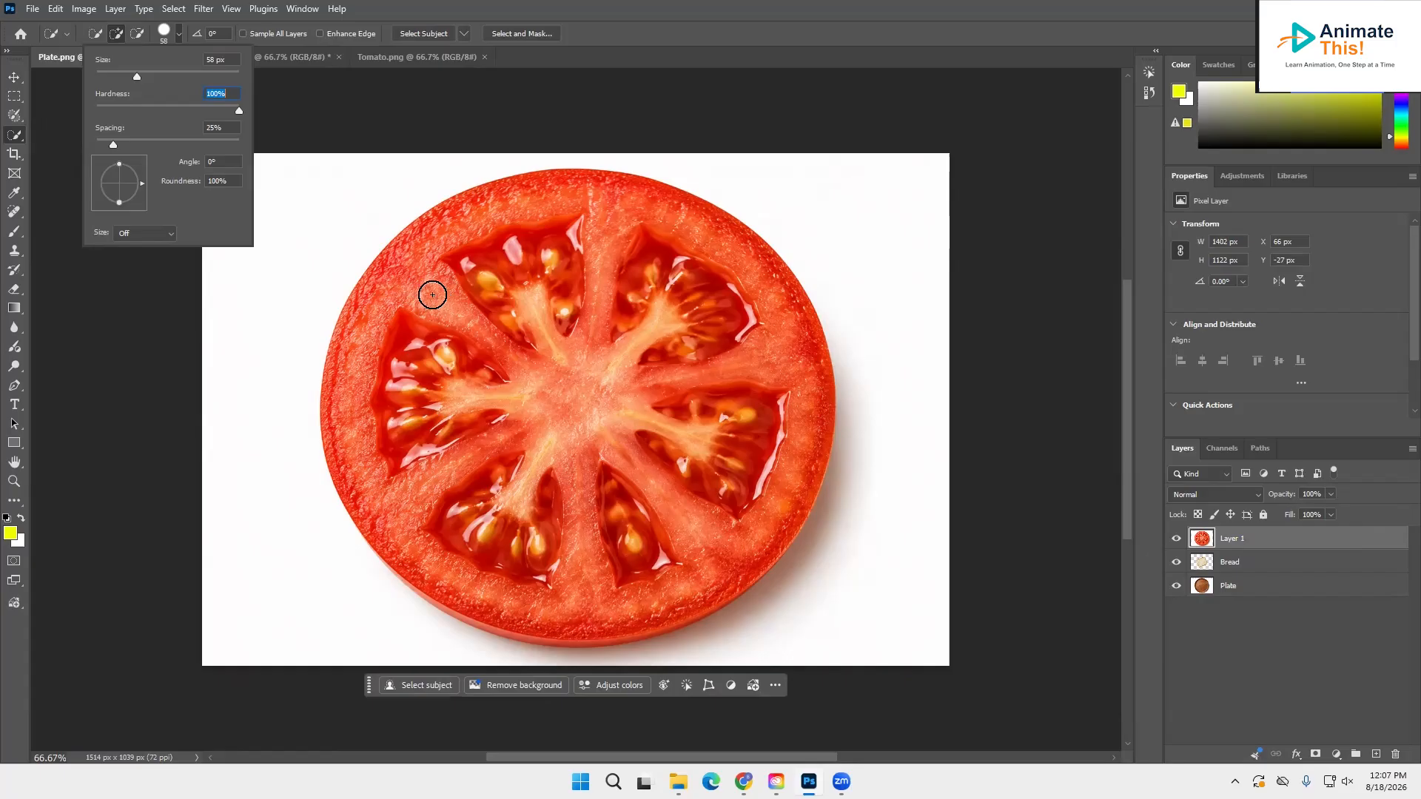
click(463, 384)
mouse_move(464, 384)
mouse_down()
mouse_move(420, 345)
mouse_move(413, 288)
mouse_move(450, 251)
mouse_move(499, 231)
mouse_move(630, 238)
mouse_move(711, 290)
mouse_move(740, 348)
mouse_move(755, 320)
mouse_move(779, 437)
mouse_move(762, 487)
mouse_move(650, 555)
mouse_move(659, 572)
mouse_move(632, 592)
mouse_move(573, 603)
mouse_up()
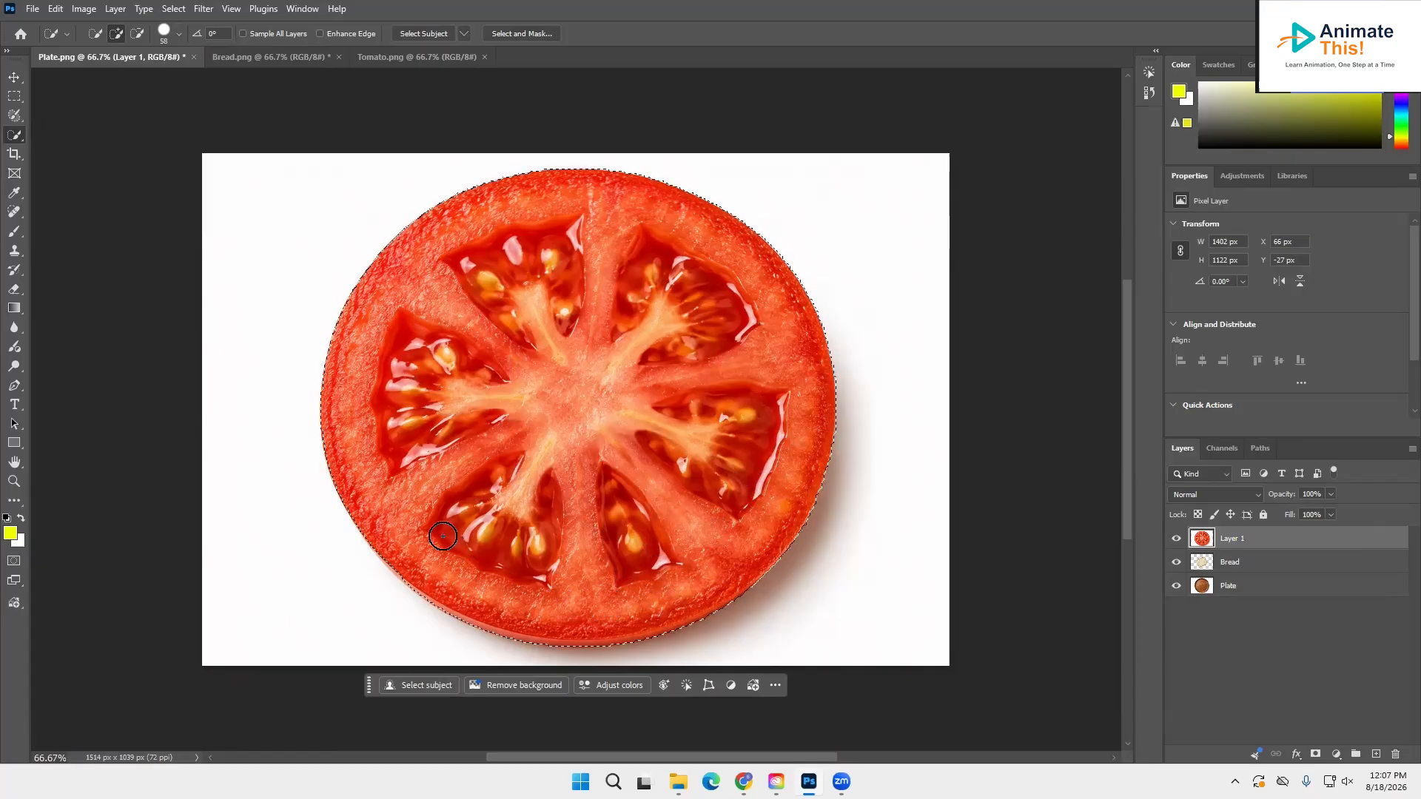
mouse_move(435, 546)
mouse_down()
mouse_move(439, 494)
mouse_move(492, 445)
mouse_up()
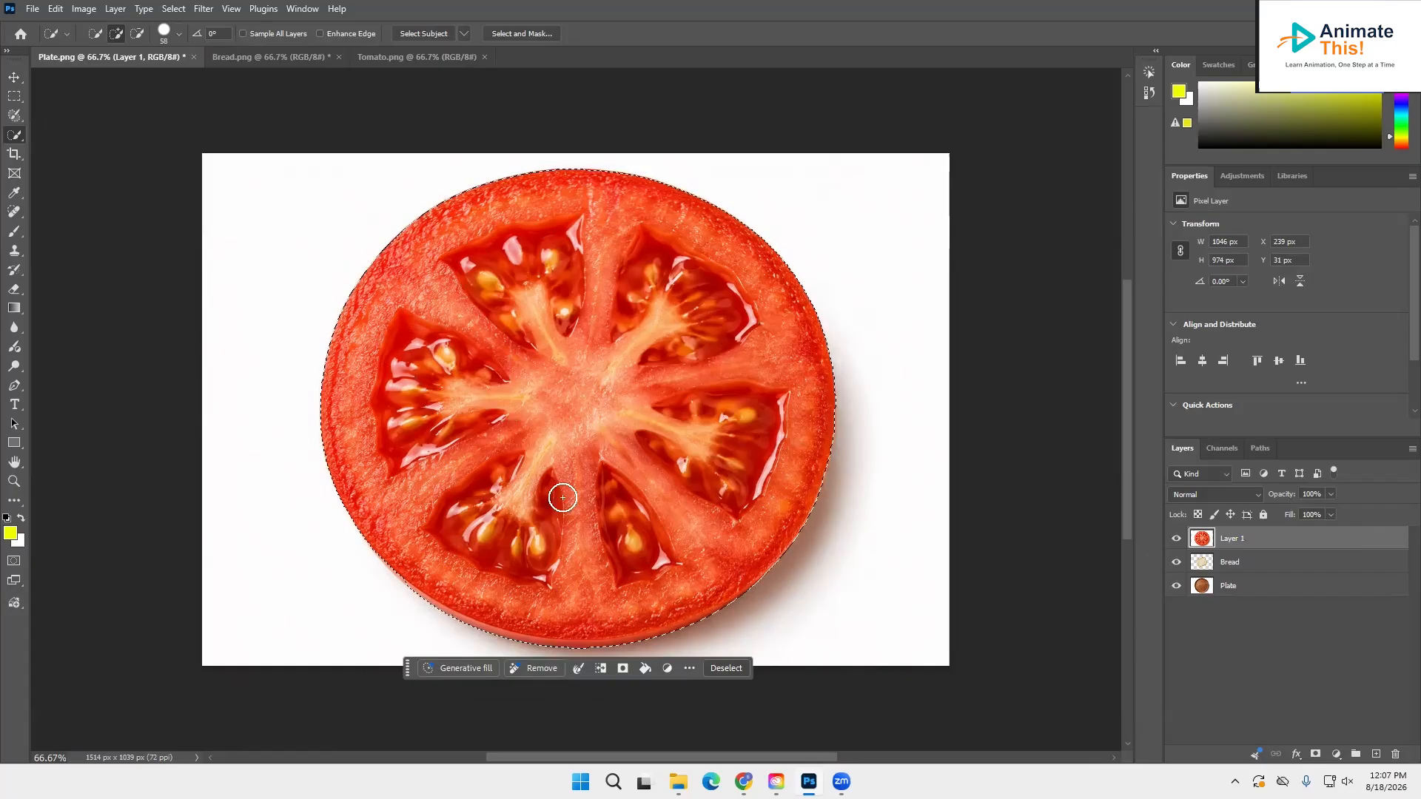
right_click(18, 137)
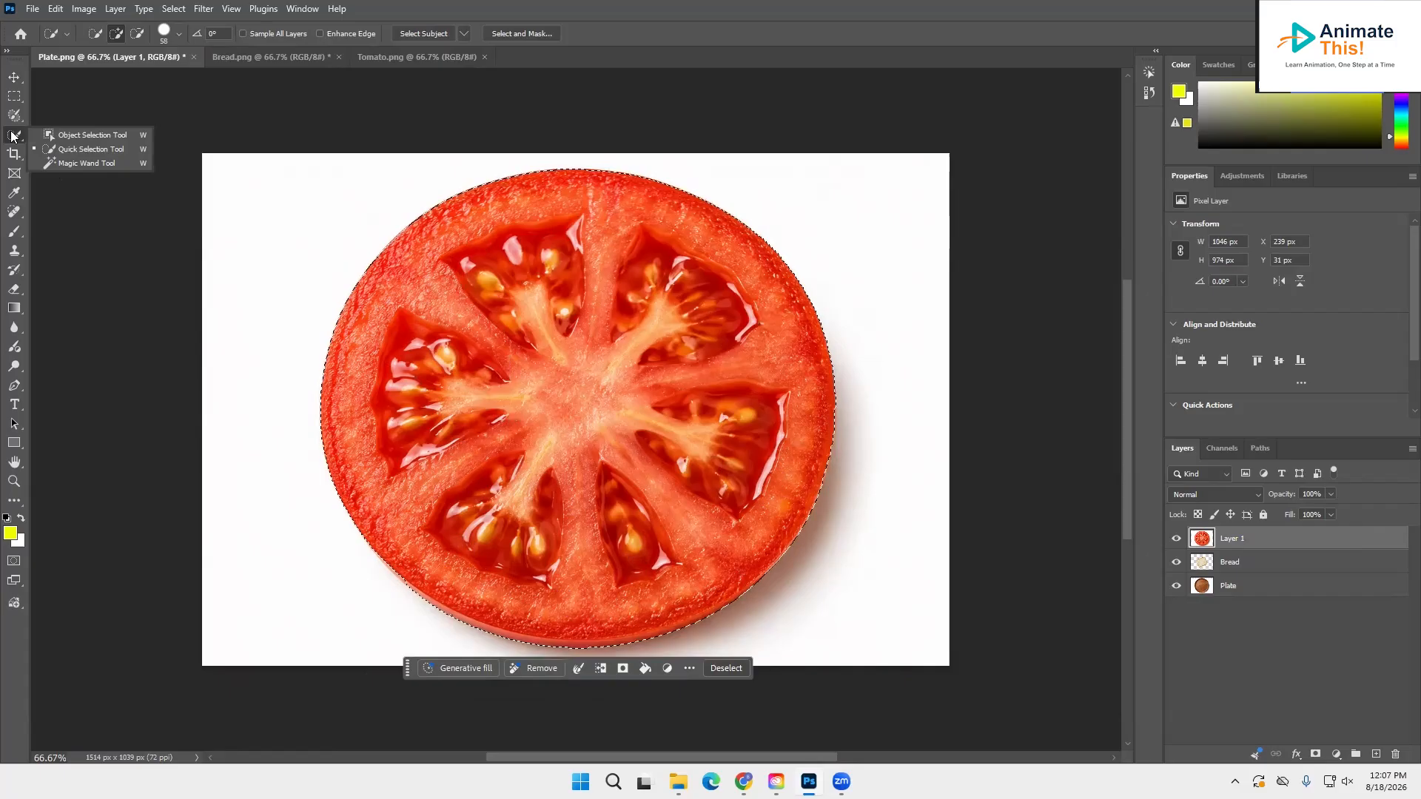
click(14, 137)
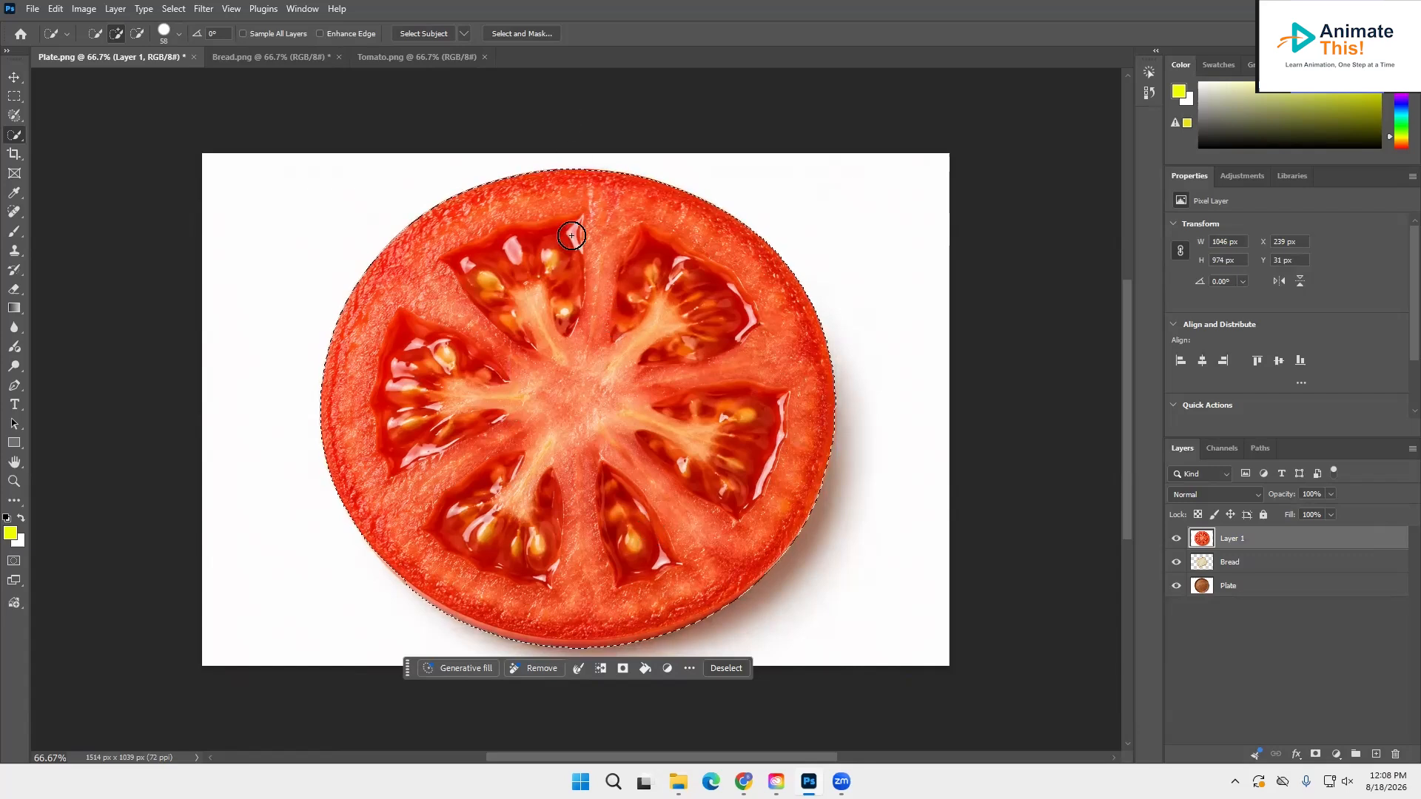
Step: Refine the tomato selection in Select and Mask with the Overlay view, brushing around its lower-left edge, and apply it
click(506, 35)
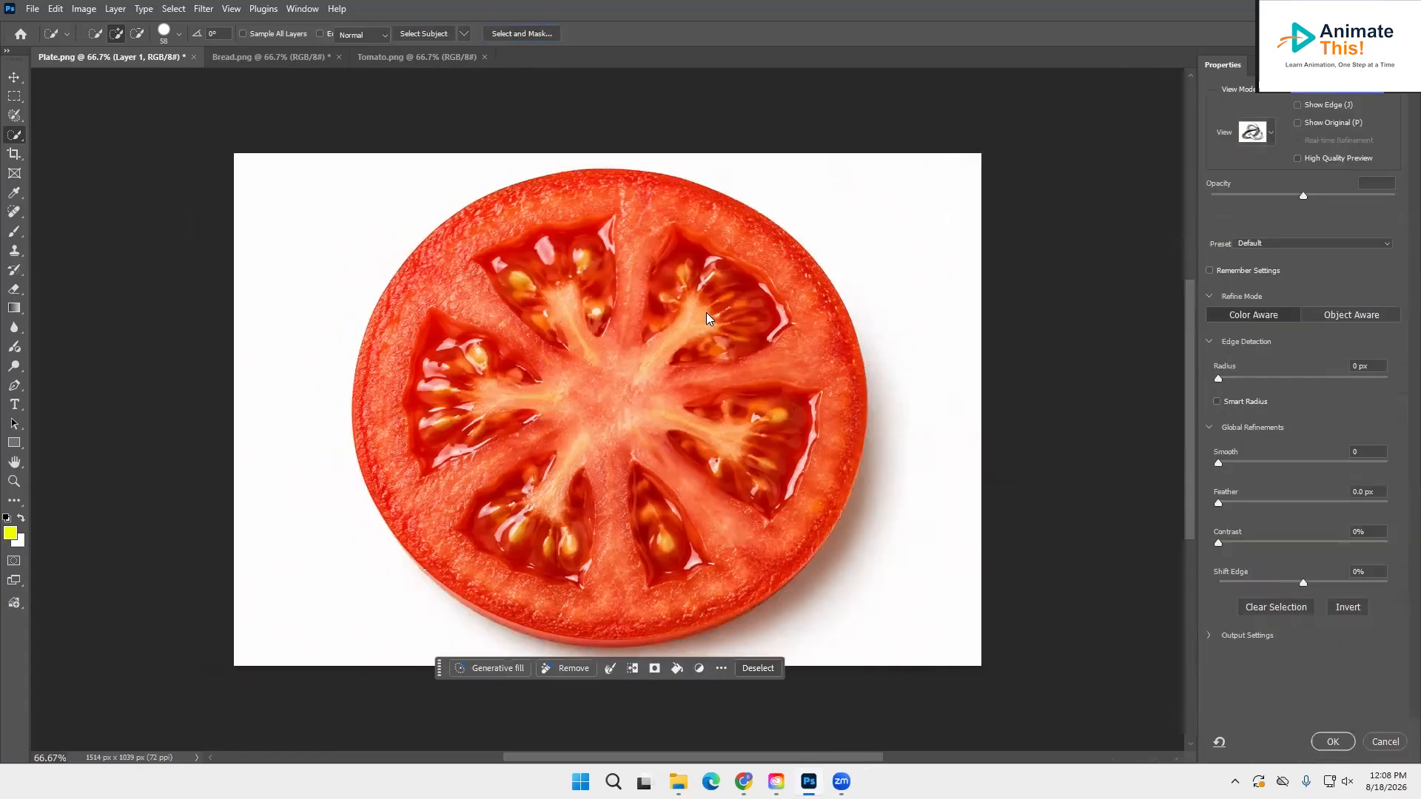
click(1272, 134)
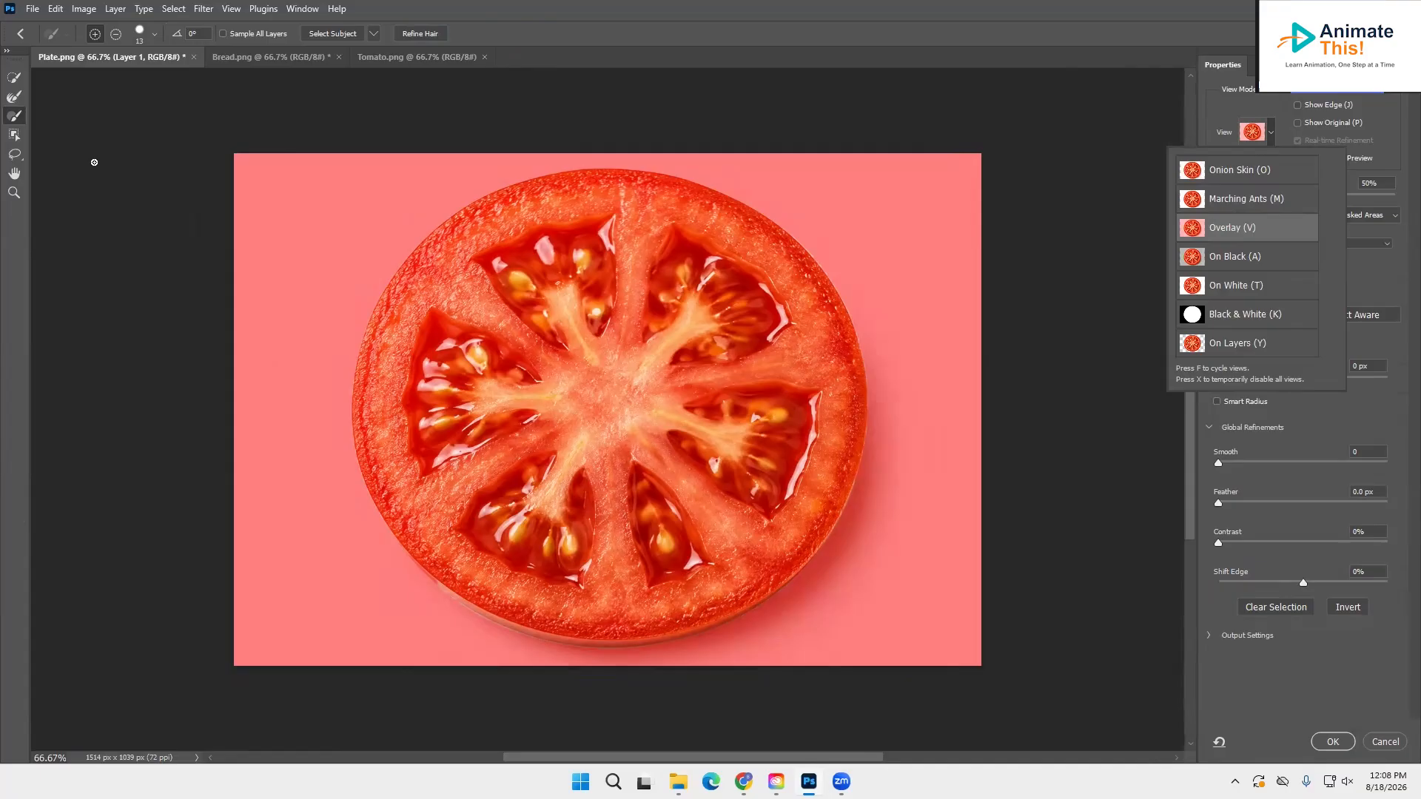
click(13, 118)
click(11, 118)
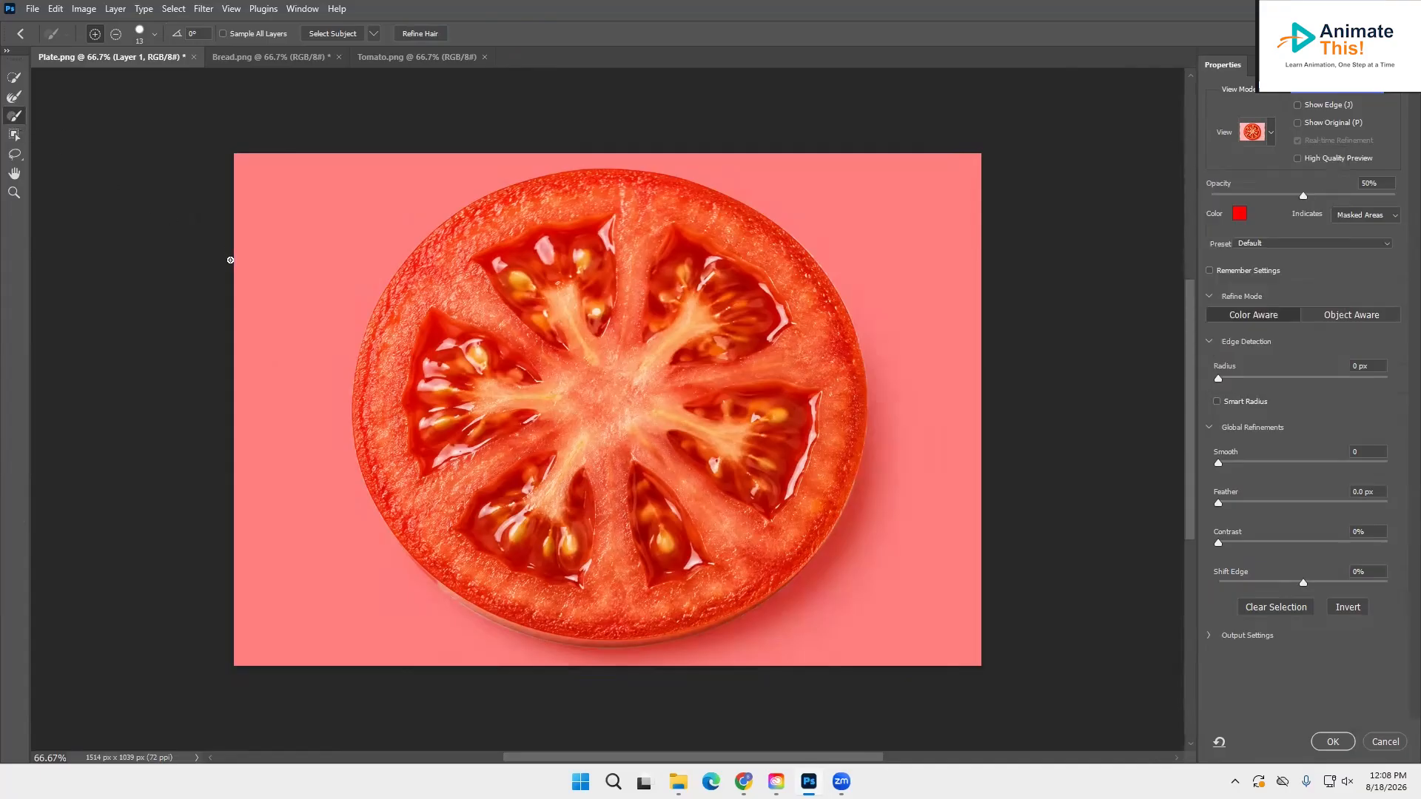
drag(383, 536, 402, 578)
drag(307, 596, 334, 628)
key(alt)
mouse_move(310, 599)
mouse_down()
mouse_move(279, 572)
mouse_move(304, 594)
mouse_up()
click(1330, 742)
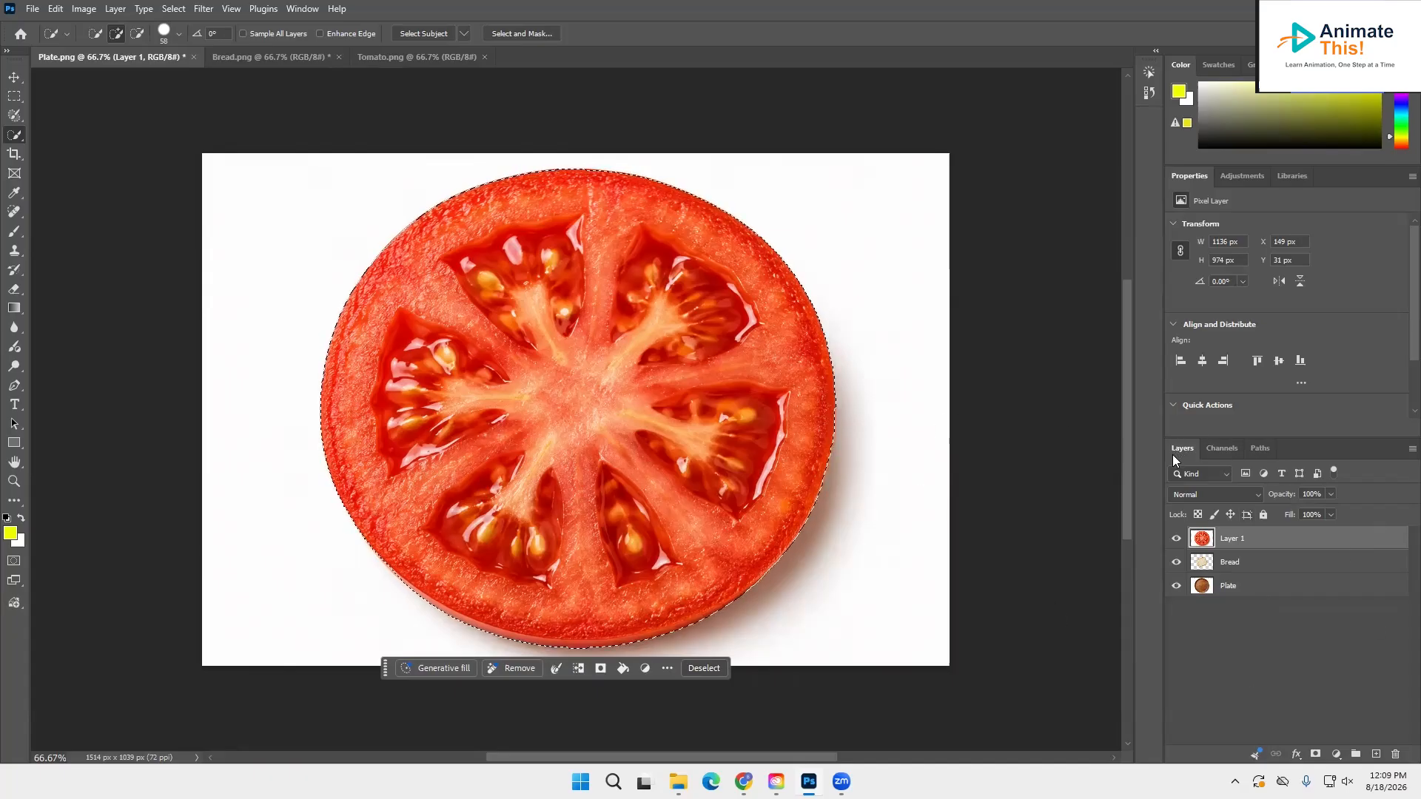
Step: Add a layer mask to the tomato layer in Plate.png from the current selection
mouse_move(1172, 457)
click(278, 59)
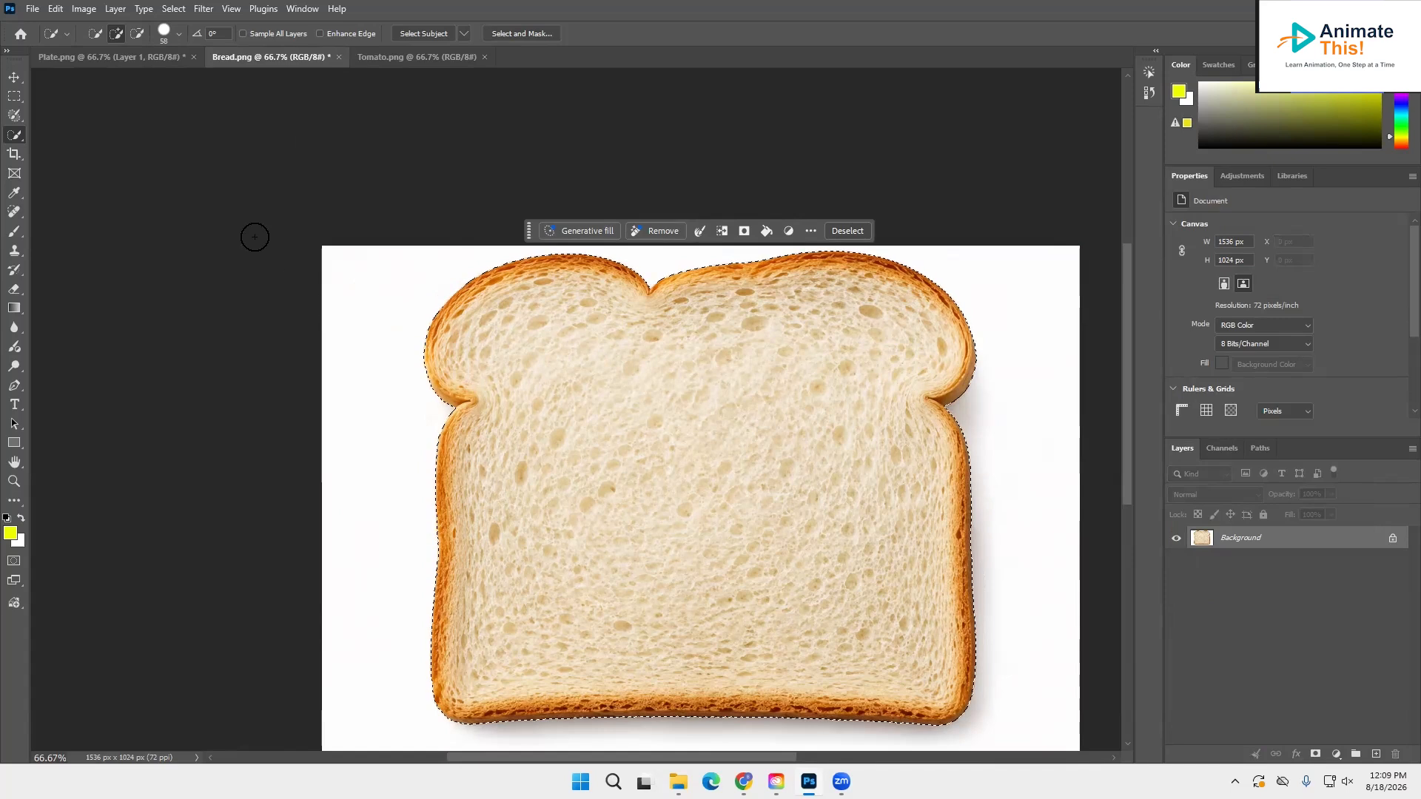
click(76, 56)
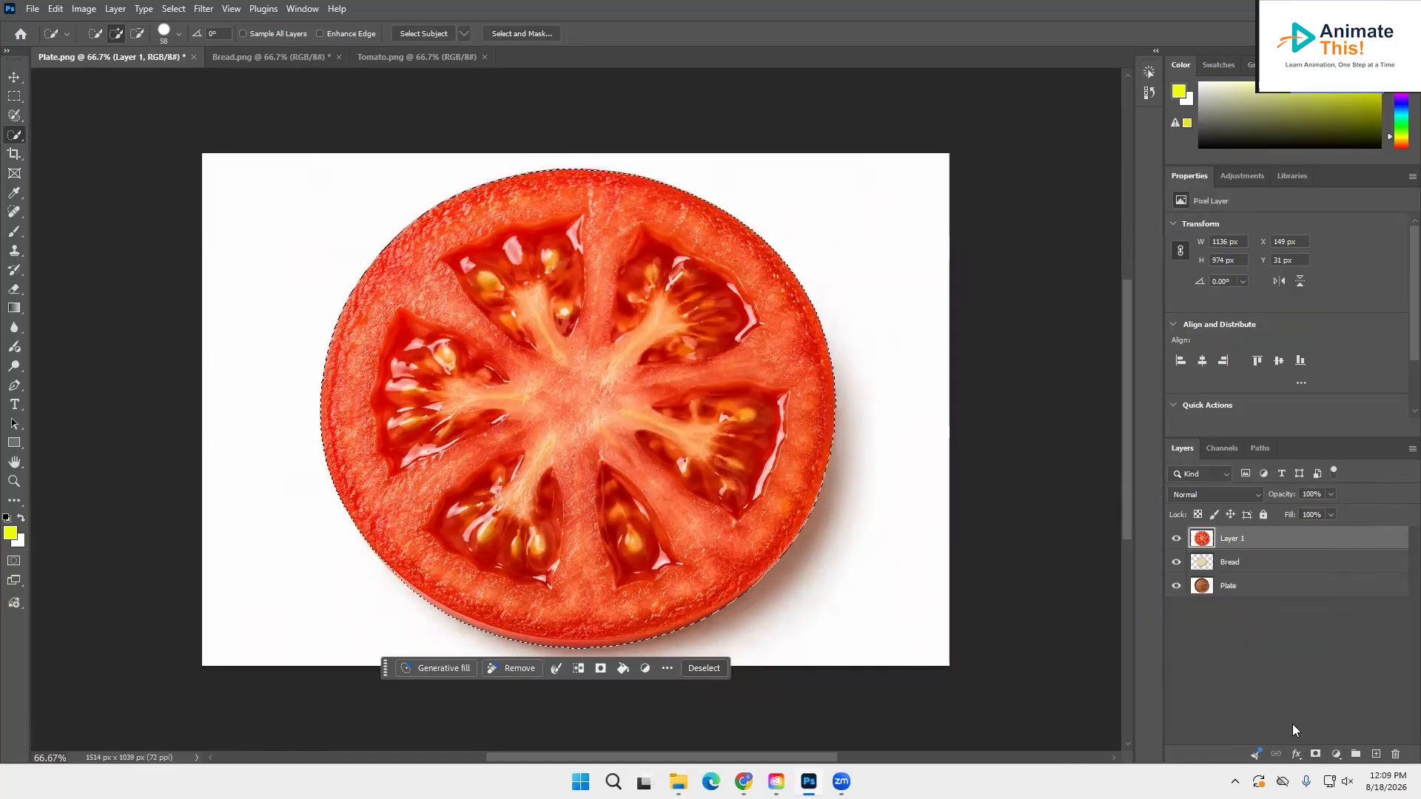
click(1316, 759)
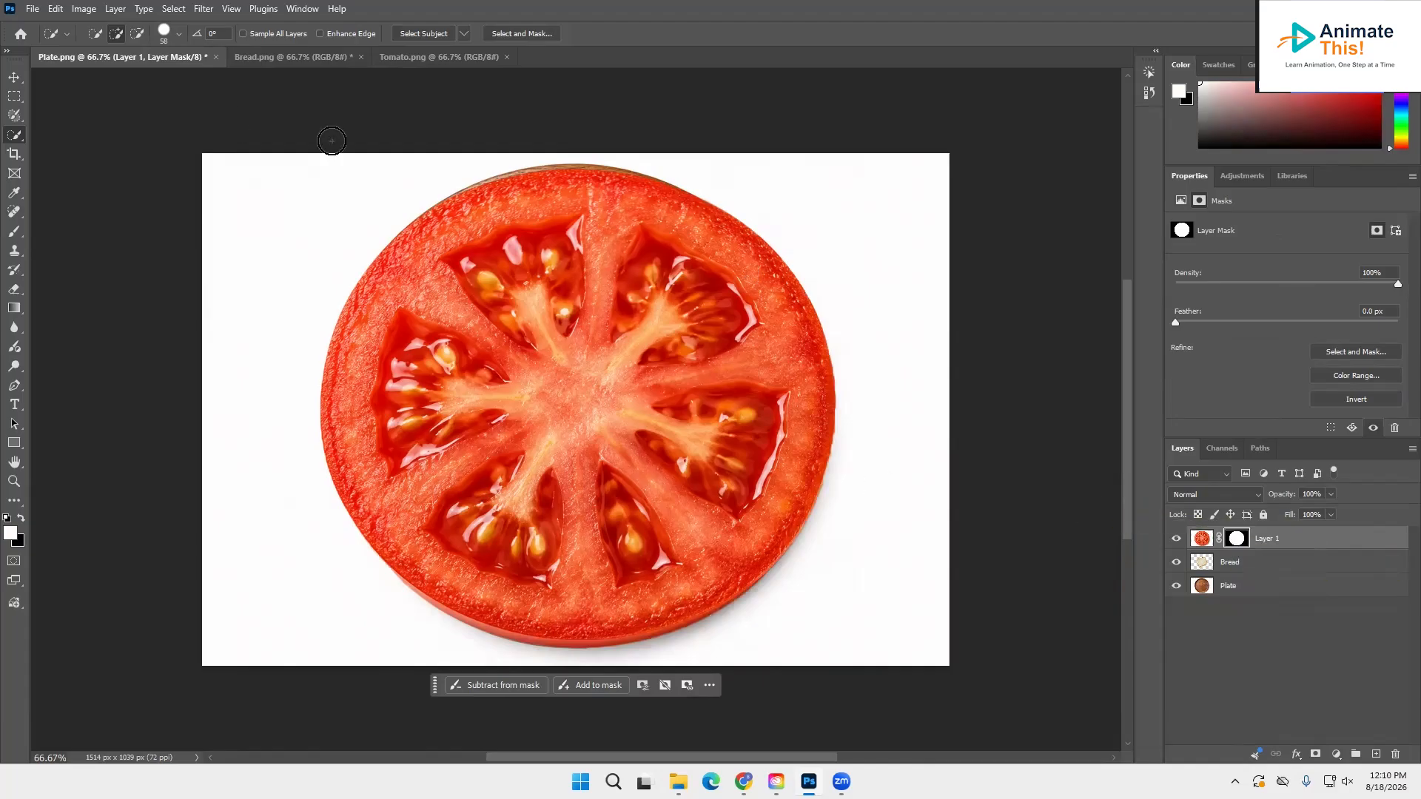
Step: Scale the masked tomato to about 29.8% and place it on the upper-left part of the bread slice
click(16, 79)
click(1234, 585)
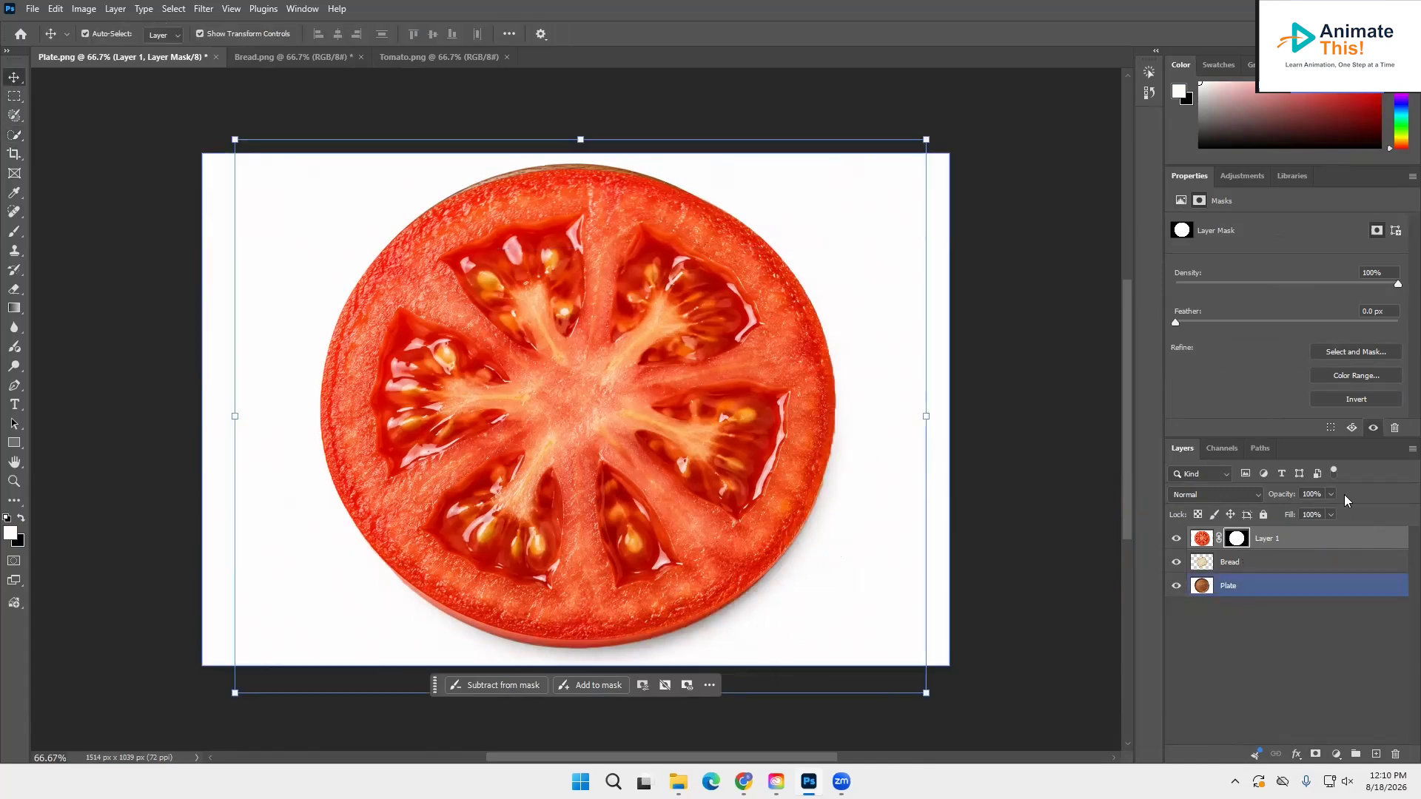
drag(925, 694, 376, 323)
drag(371, 236, 542, 398)
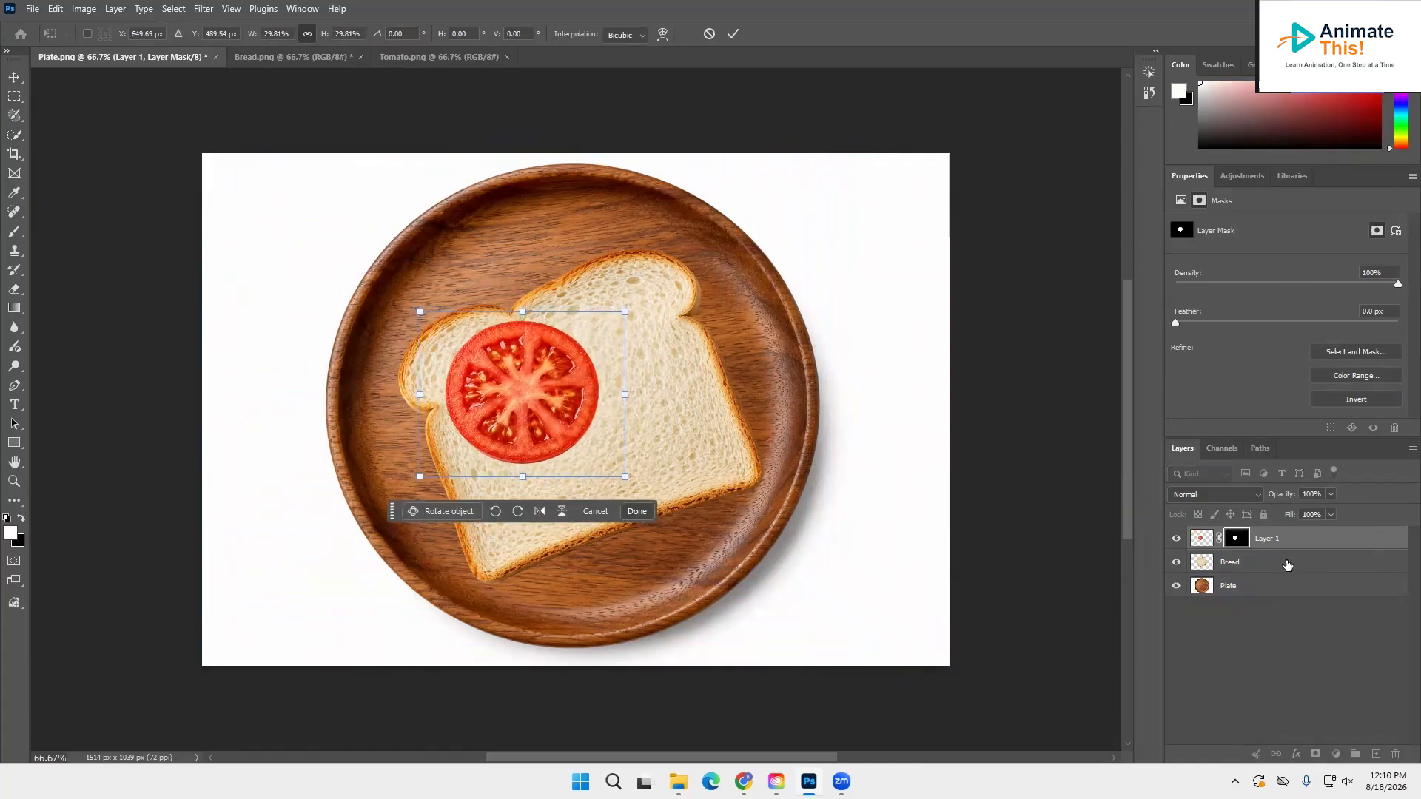
key(Return)
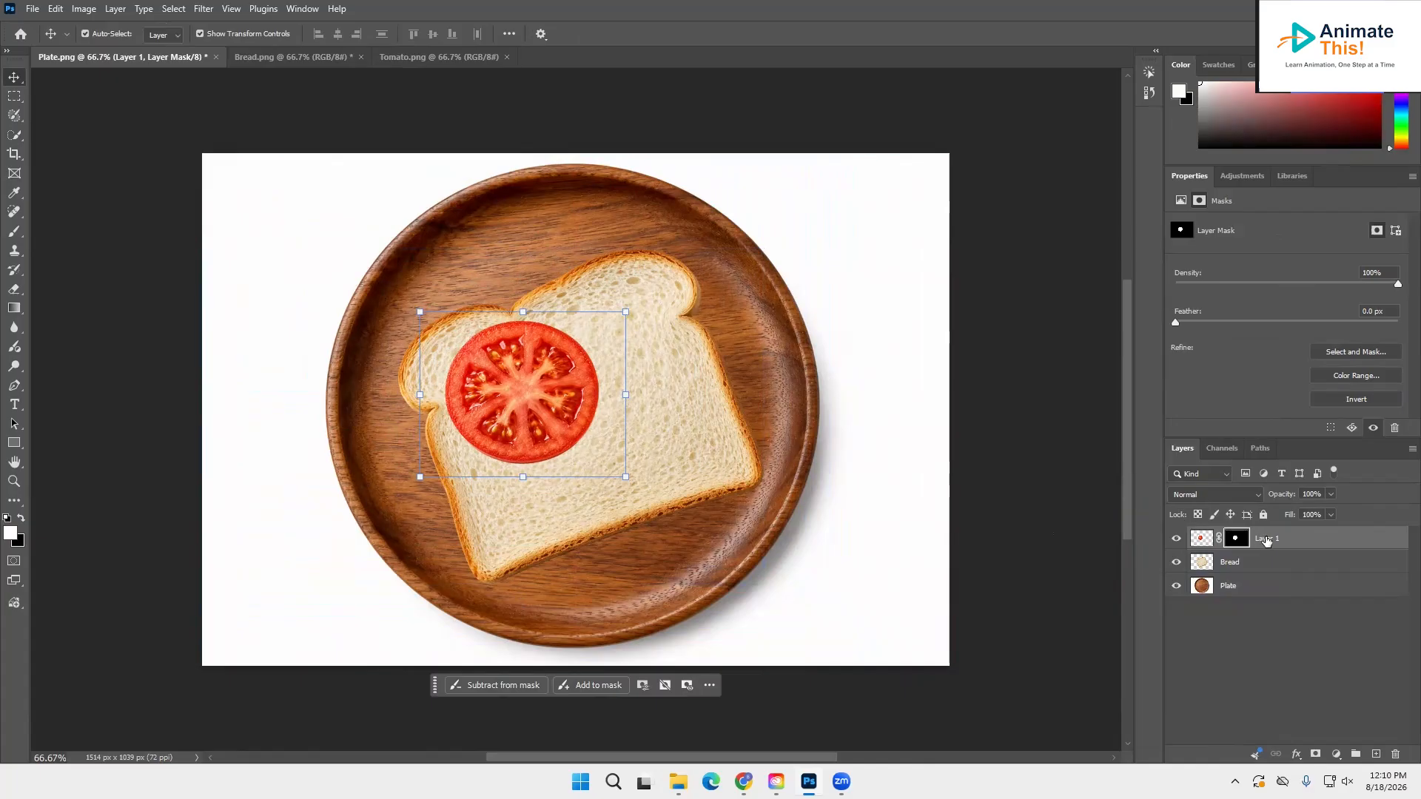
Step: Rename the tomato slice's layer as Tomato
double_click(1267, 540)
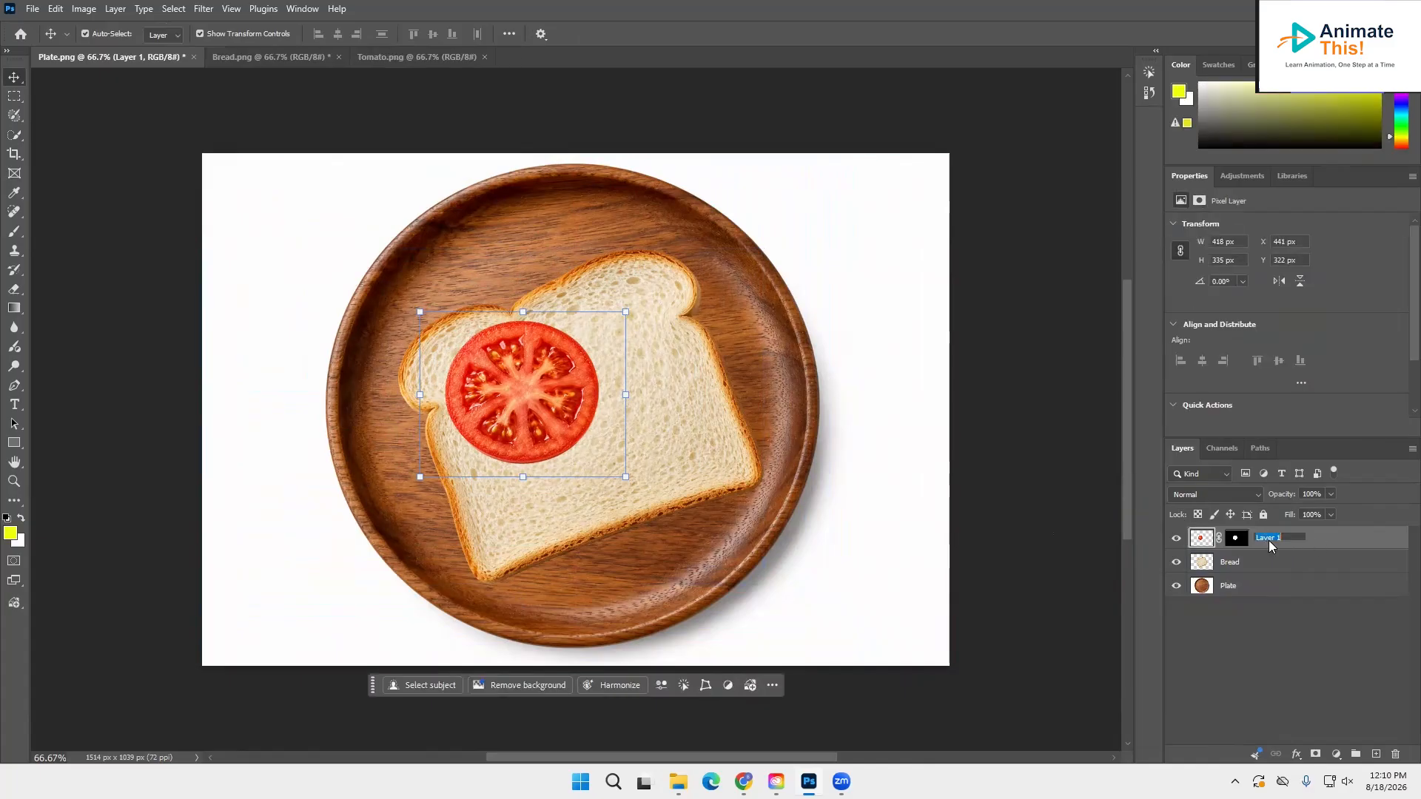
text(Tomato)
key(Return)
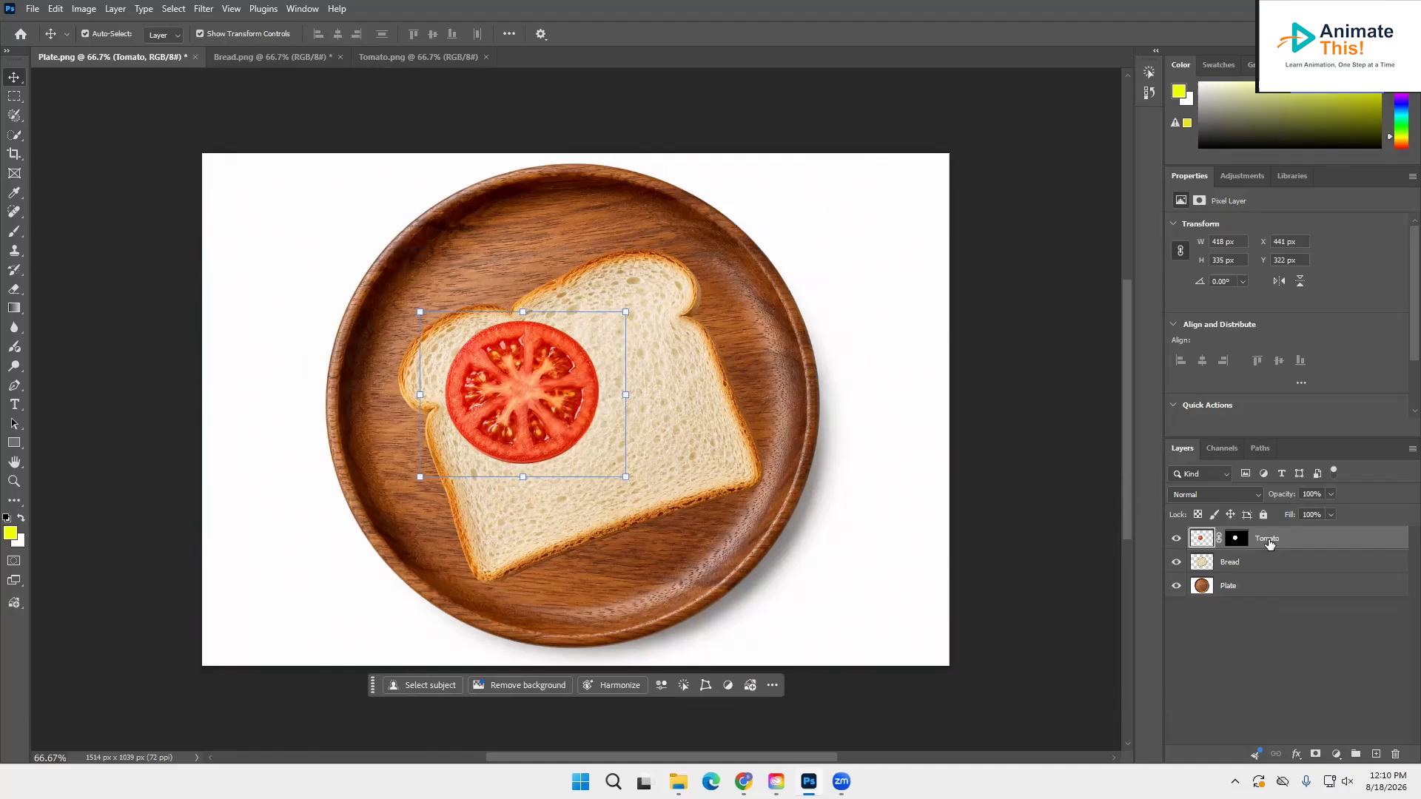
Step: Duplicate the Tomato layer as Tomato copy and move the copy onto the bread's right half, beside the first slice
click(1410, 449)
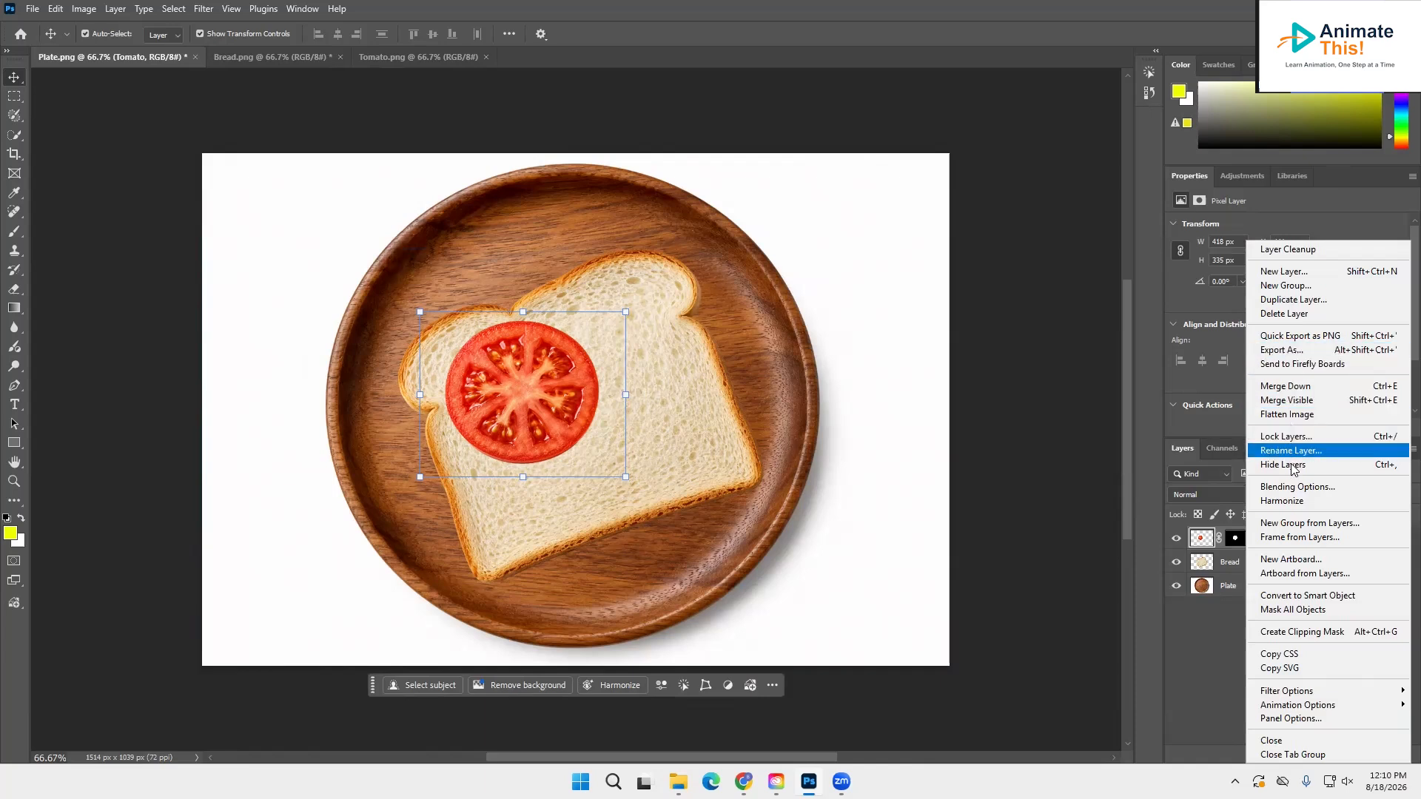
click(1284, 300)
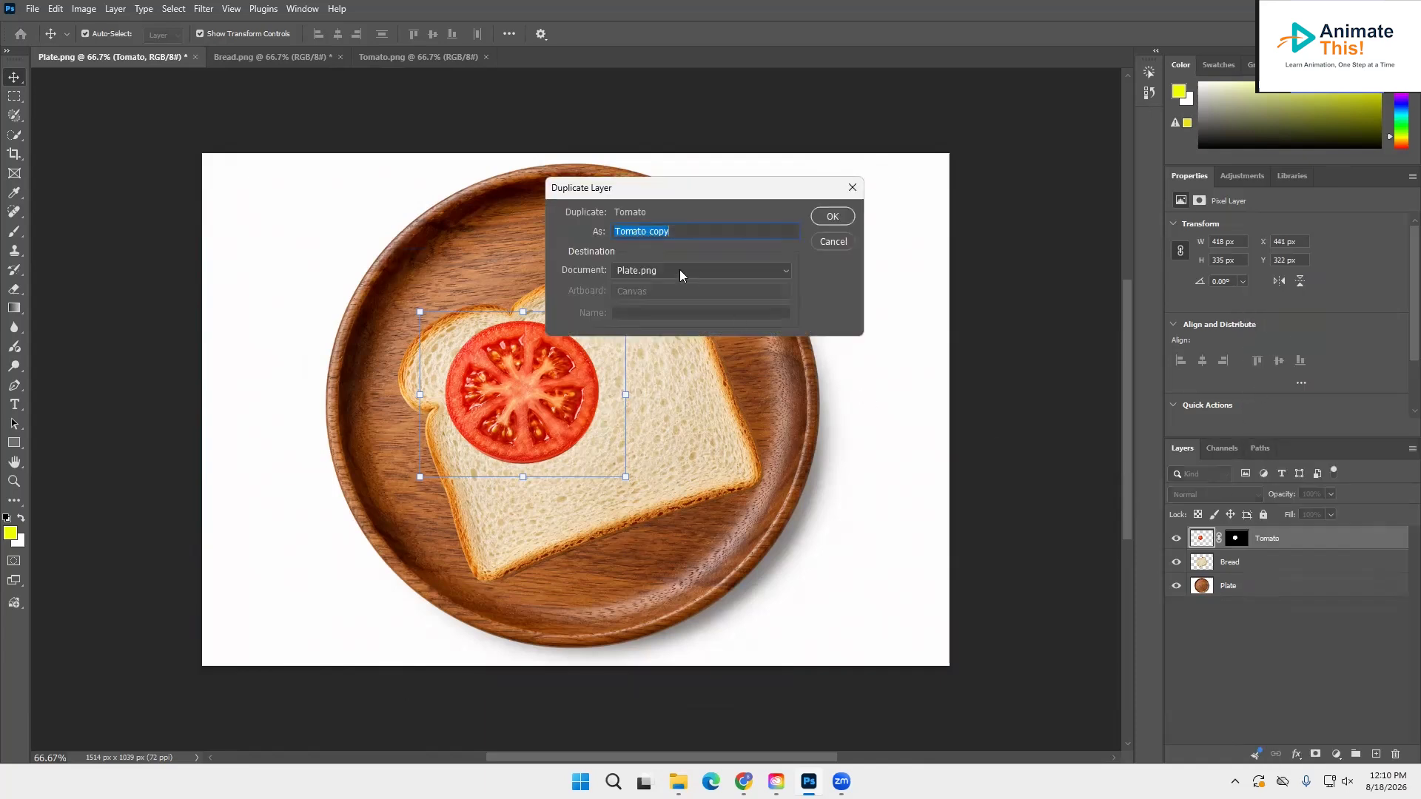
click(831, 216)
drag(519, 375, 642, 401)
click(731, 567)
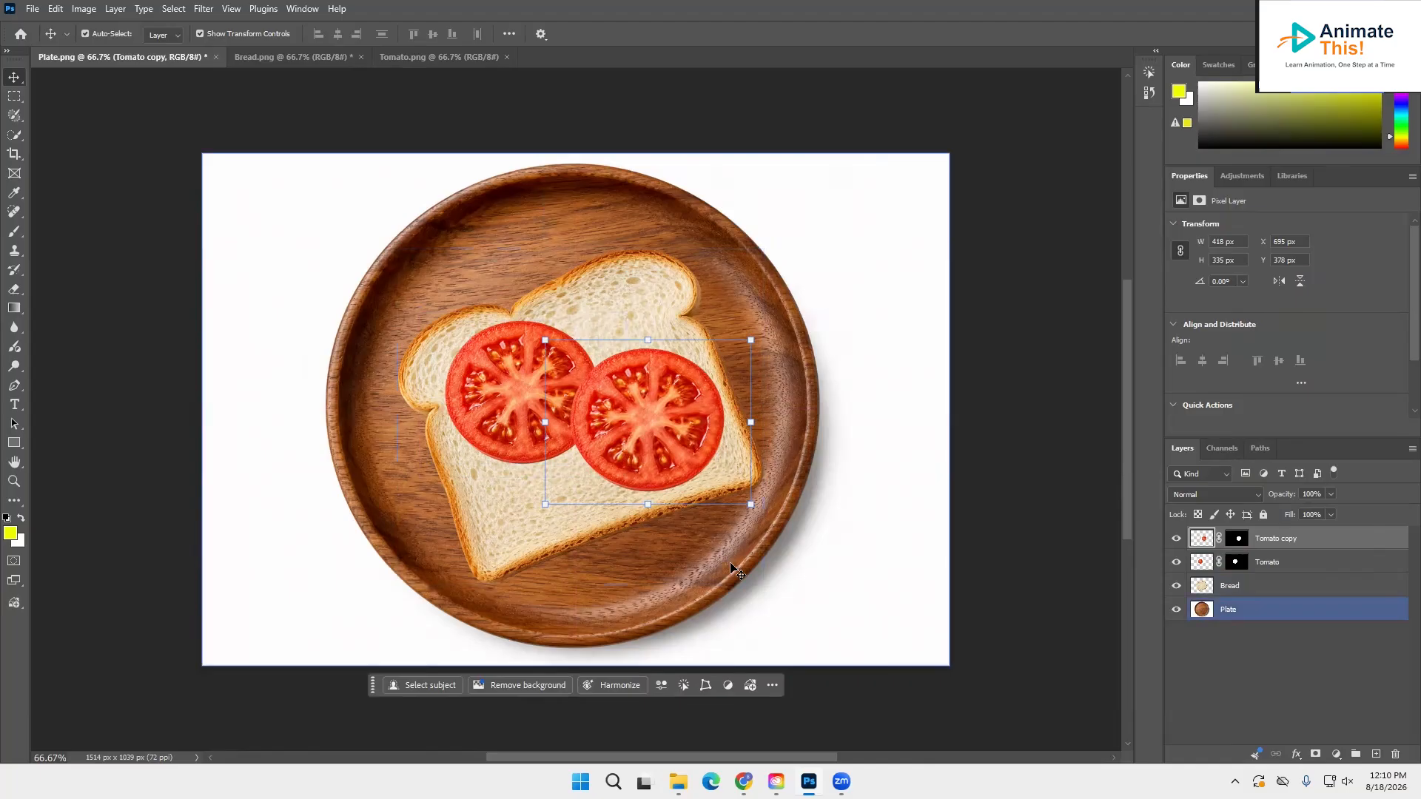
click(601, 383)
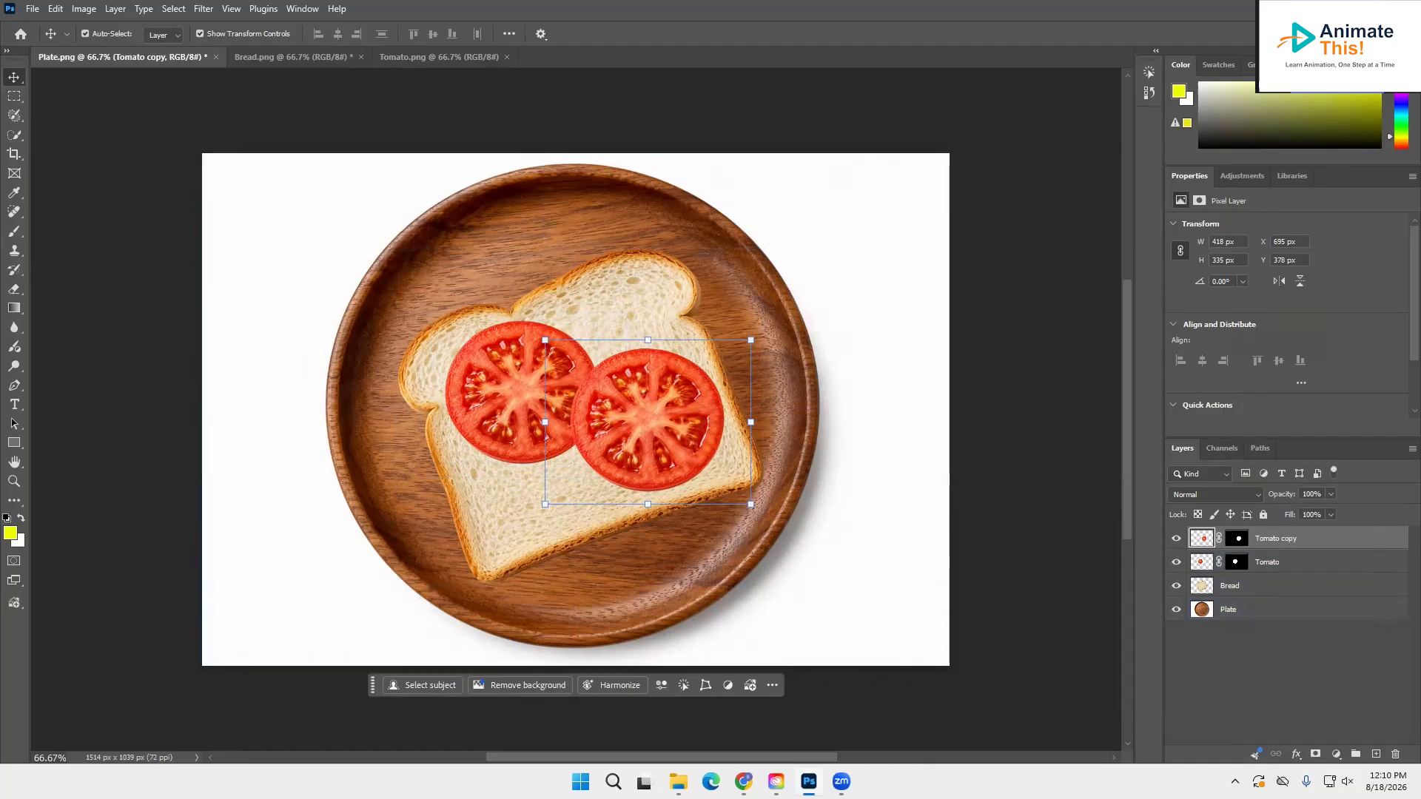
Step: Open Lettuce.png as another document
click(33, 8)
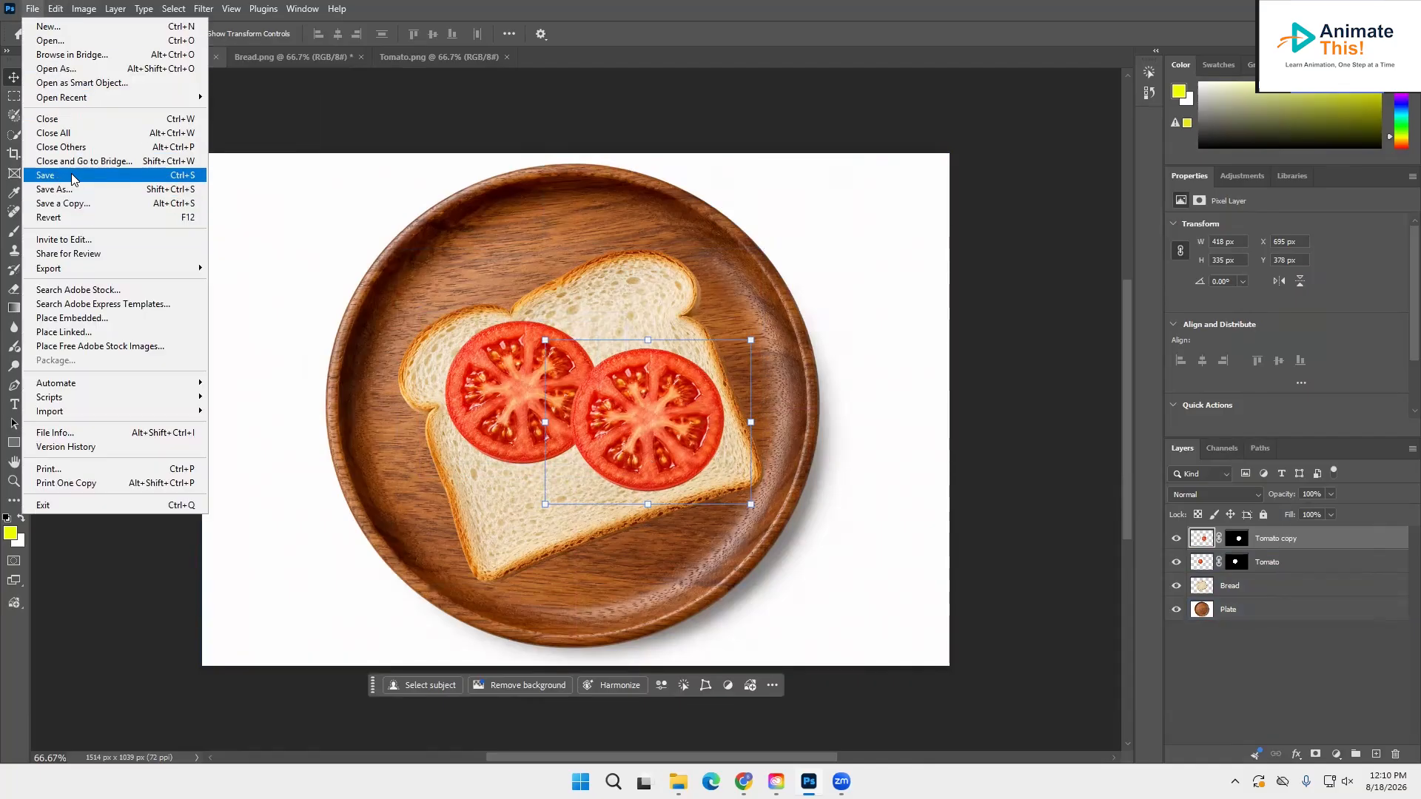
click(53, 41)
double_click(174, 154)
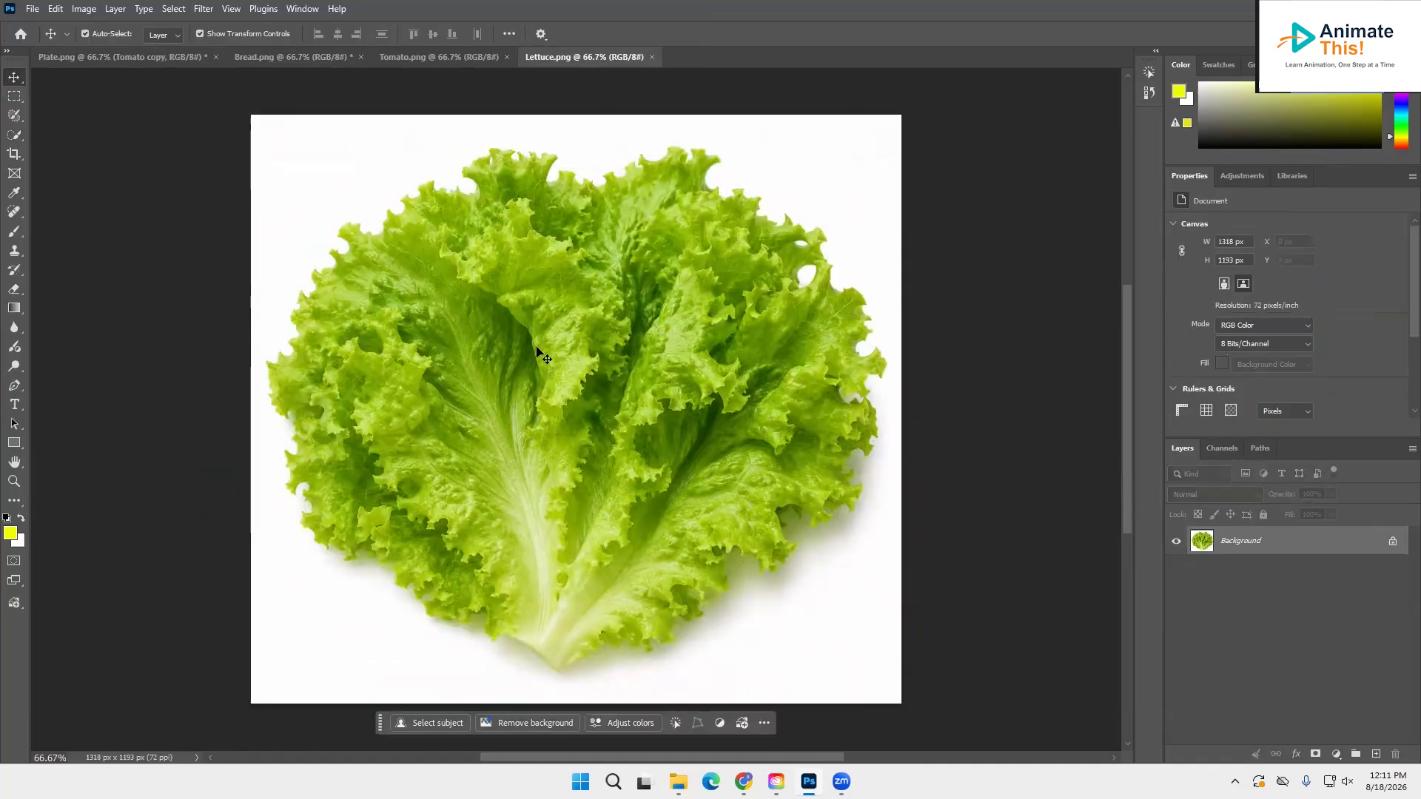
Step: Move the lettuce image into Plate.png as a new layer, scale it to about 75% and center it over the plate
drag(601, 343, 146, 61)
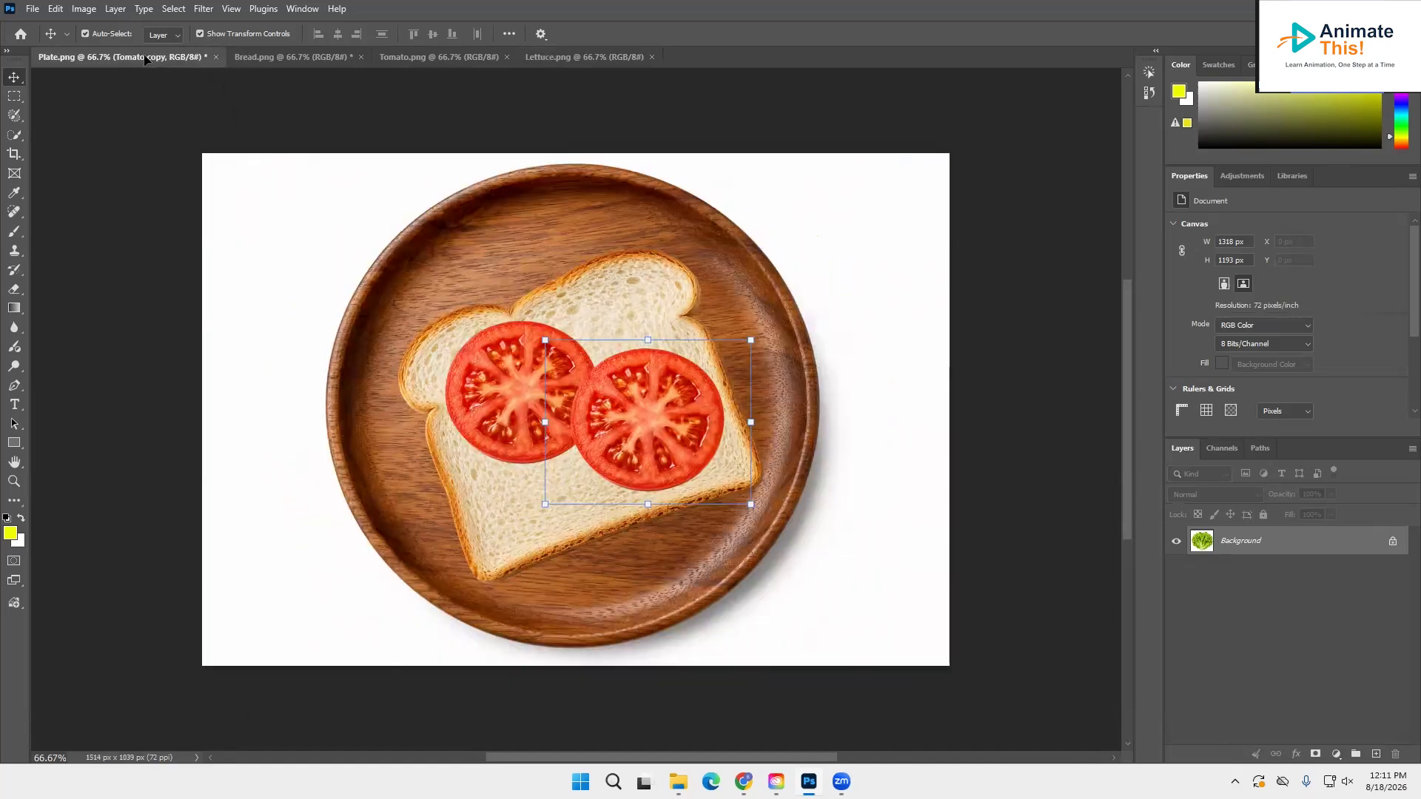
drag(538, 344, 563, 386)
drag(905, 688, 716, 570)
drag(472, 327, 506, 397)
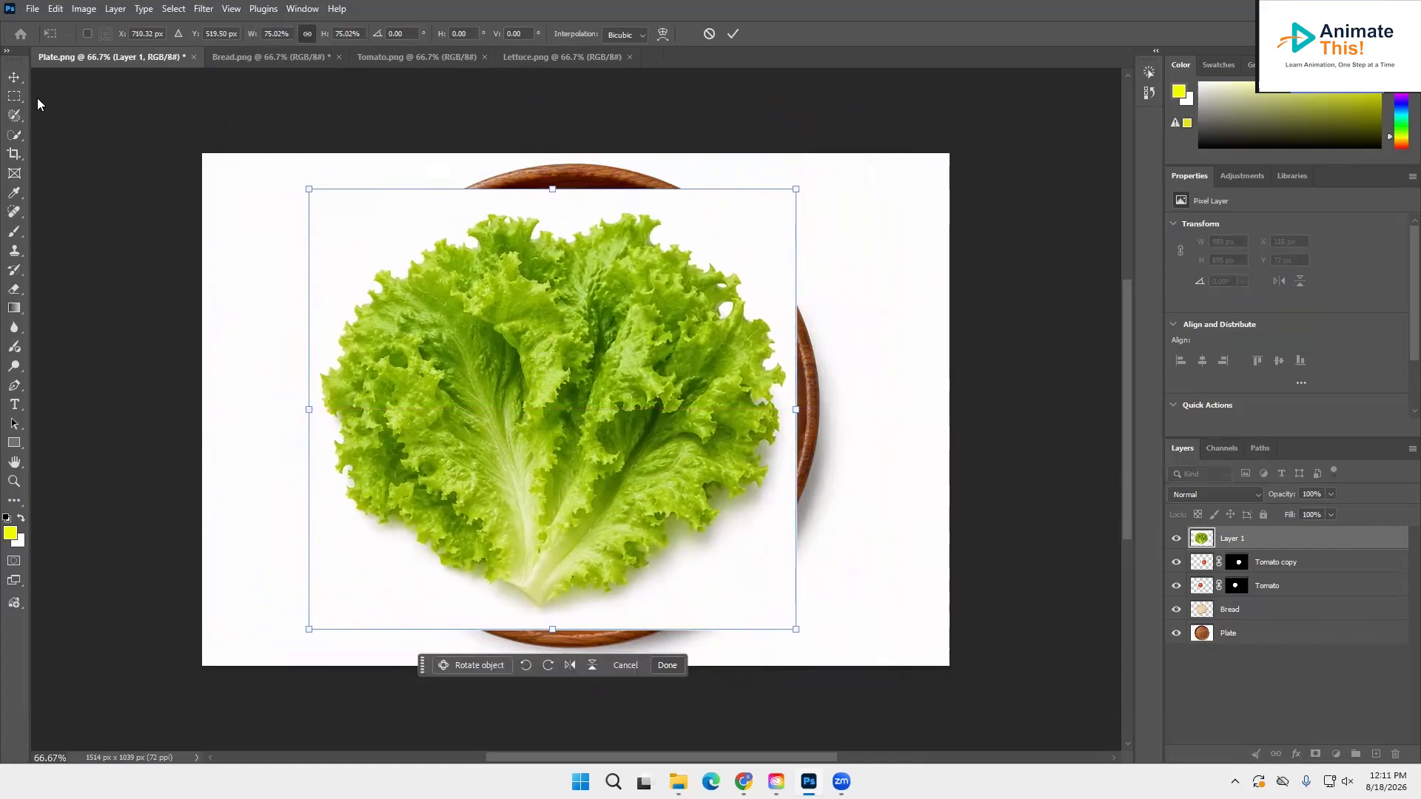
Step: Try to select the white background and shadow around the lettuce with the Magic Wand at tolerance 50
click(17, 136)
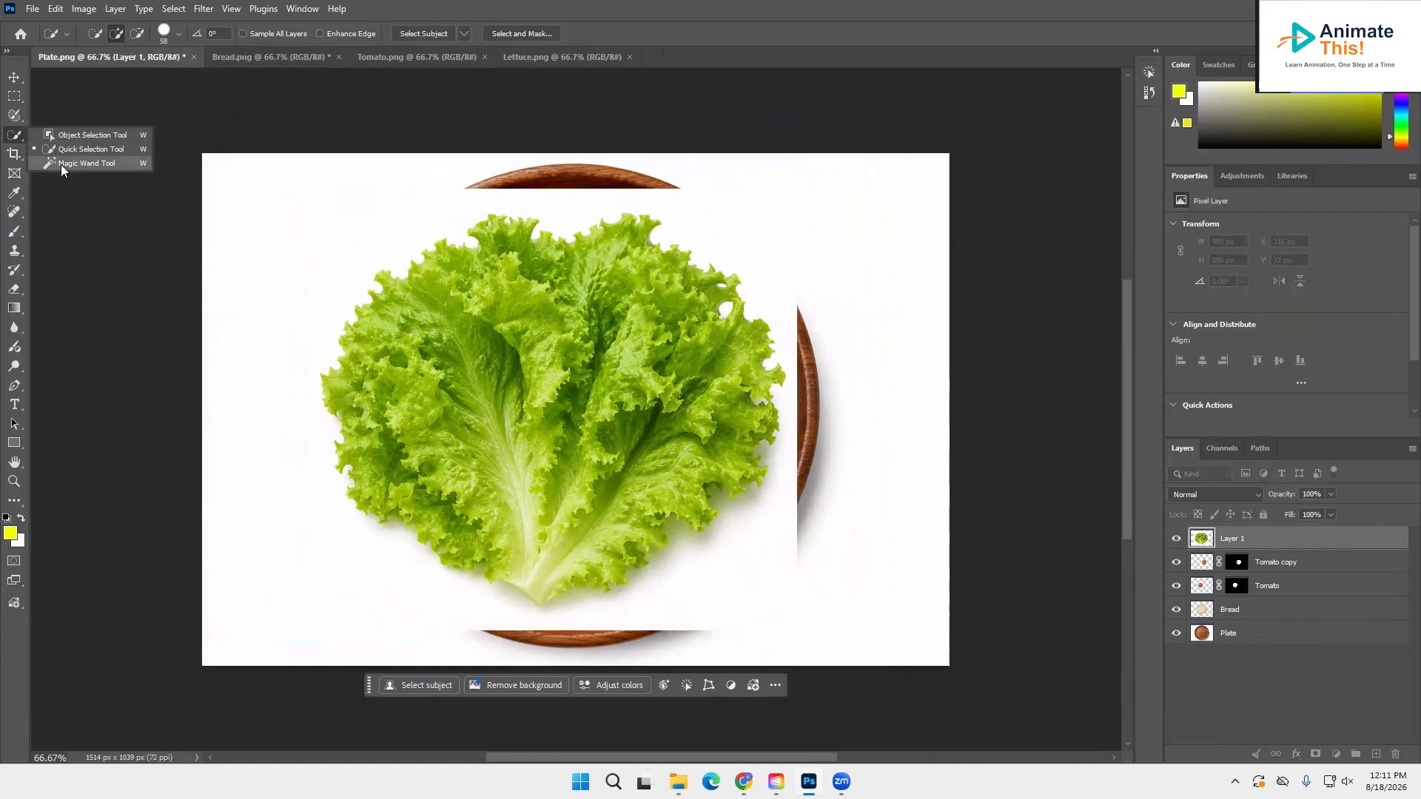
click(61, 164)
click(722, 583)
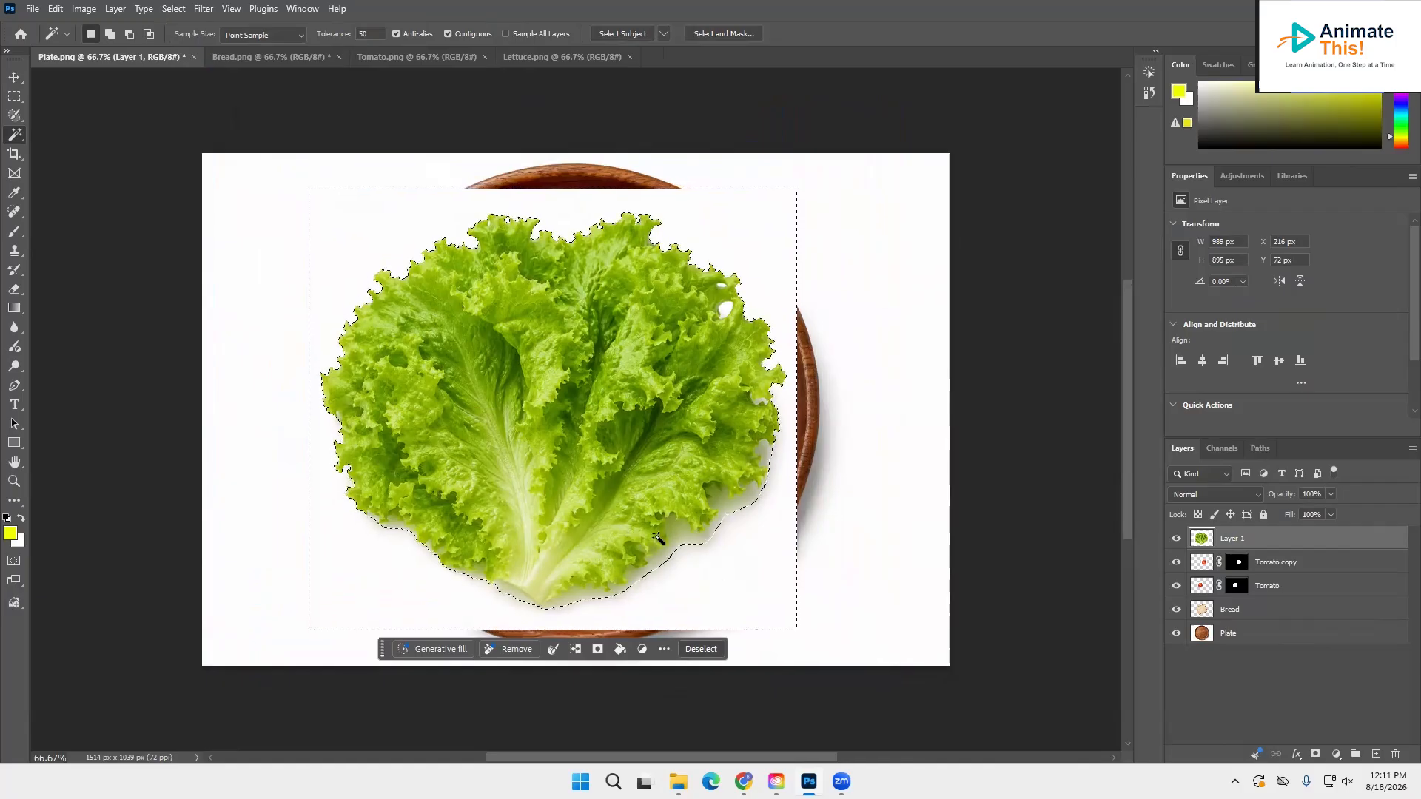
shift+click(675, 546)
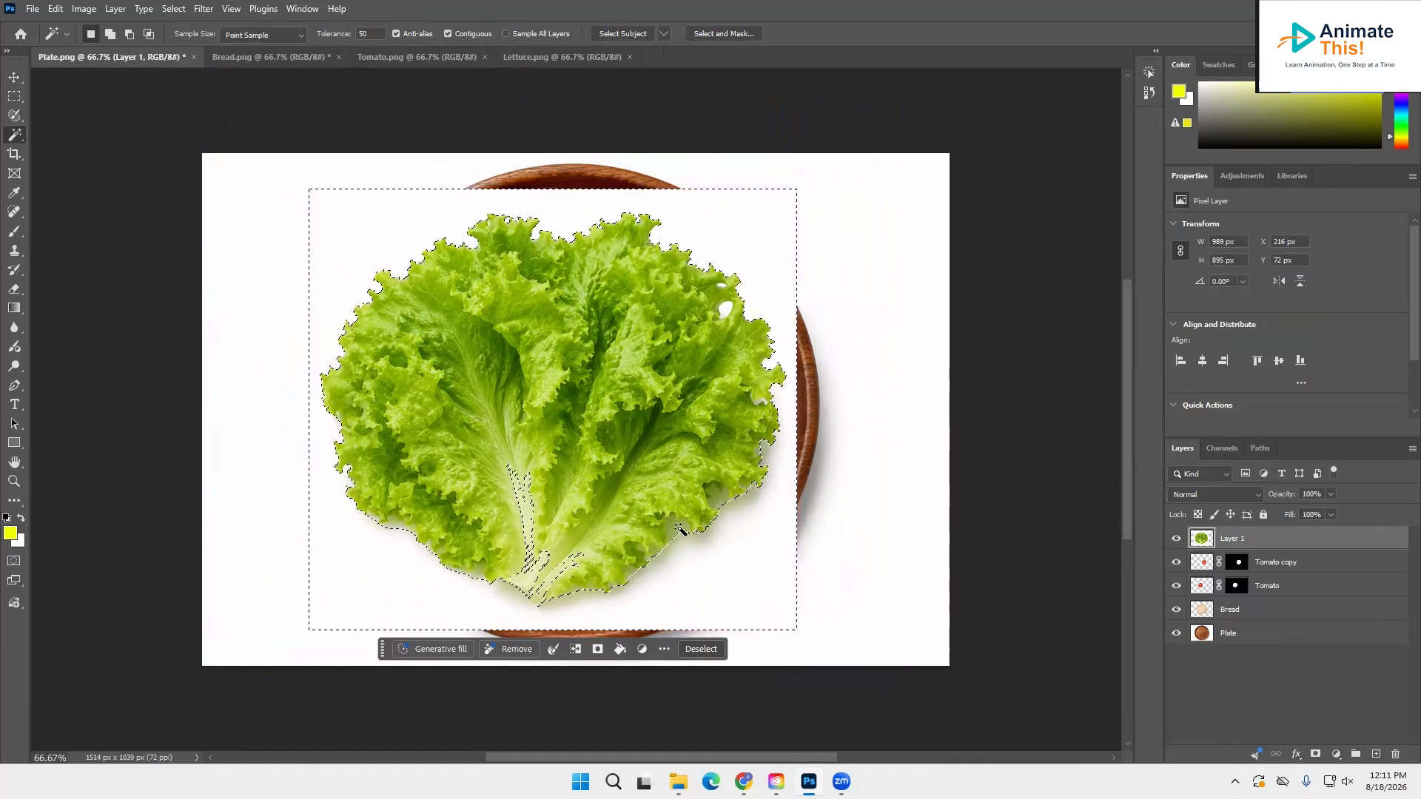
Step: Try selecting the lettuce's background and shadow with the Magic Wand tolerance set to 32, and clear the selection
double_click(370, 33)
text(32)
click(736, 571)
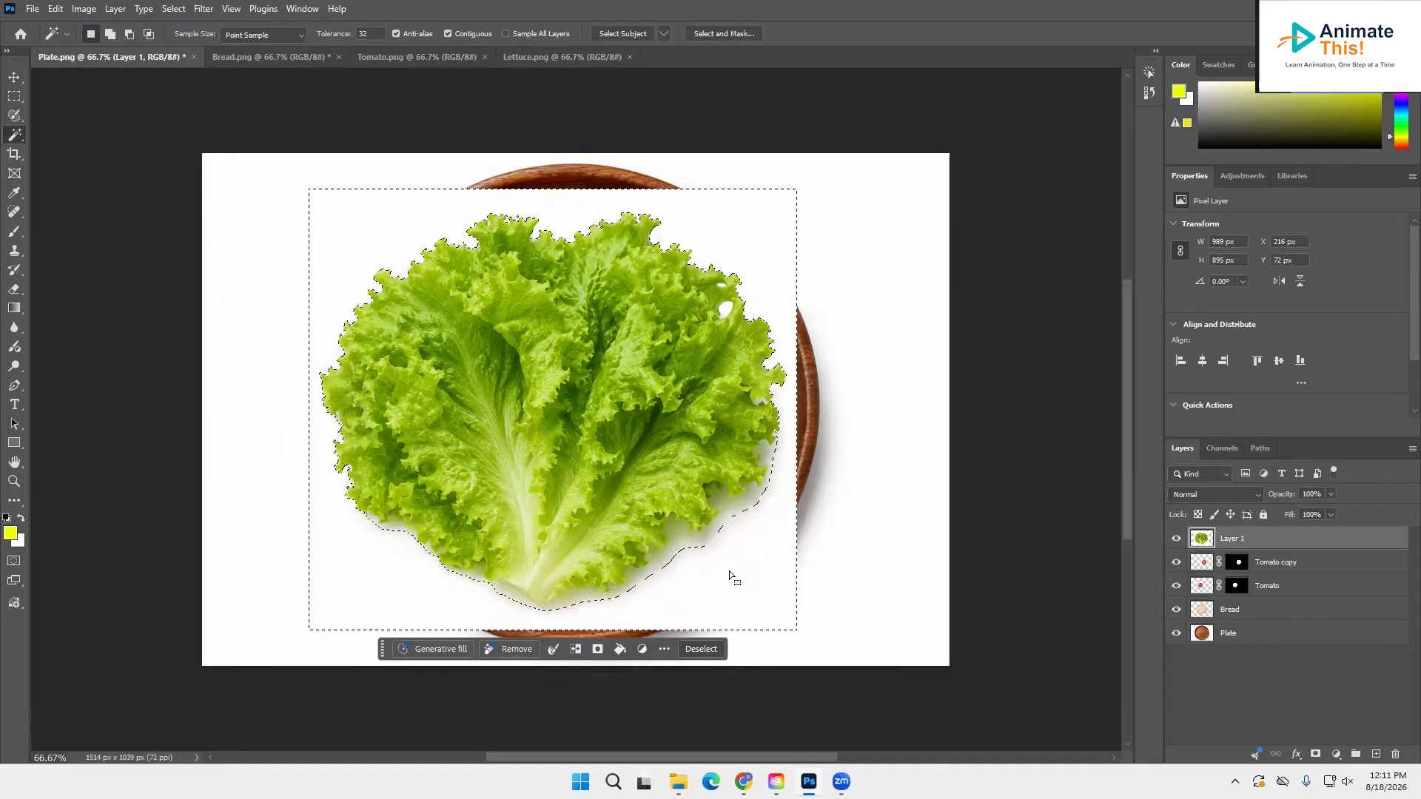
shift+click(681, 538)
shift+click(677, 534)
click(701, 649)
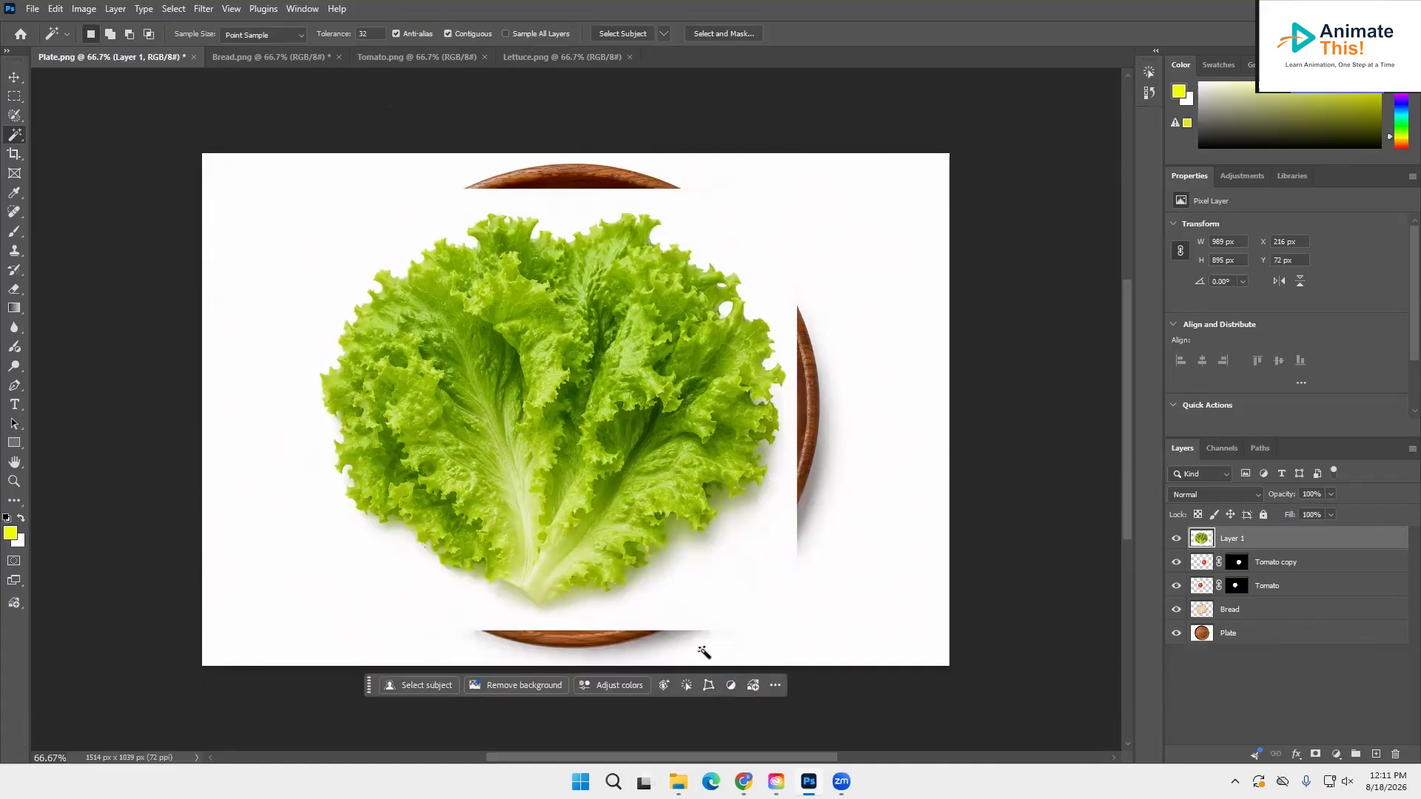
click(175, 9)
click(230, 8)
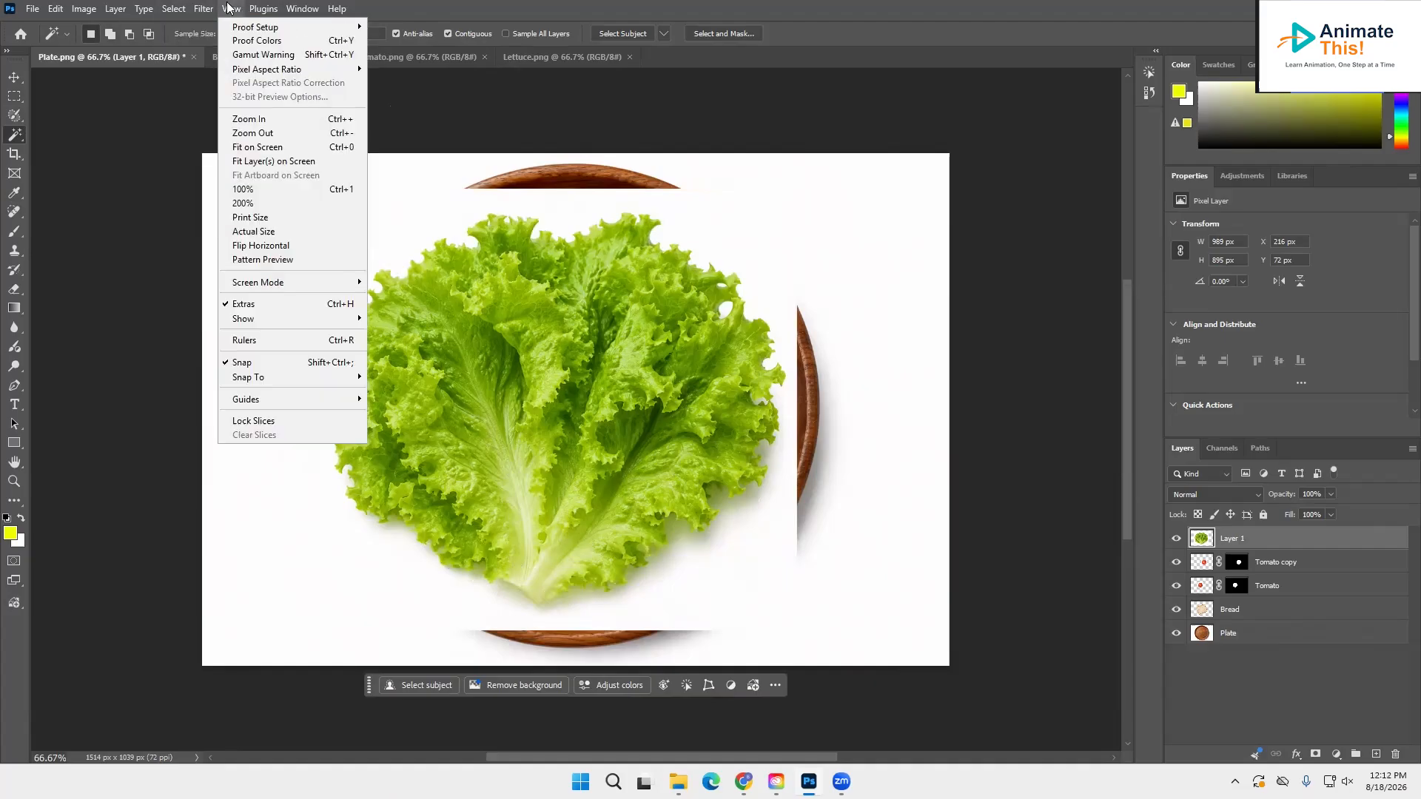
click(450, 10)
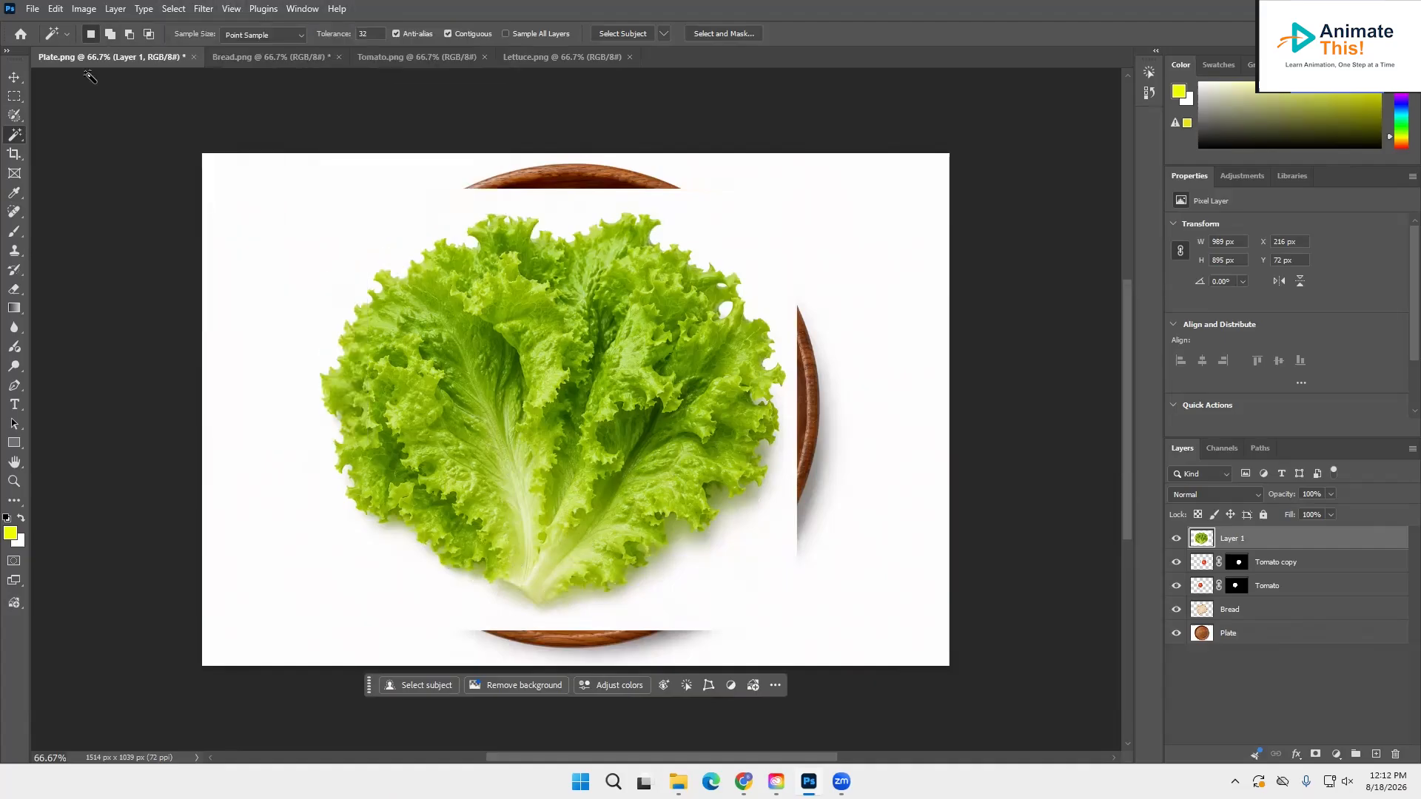
Step: Select the whole lettuce head on Layer 1 with the Quick Selection tool
right_click(23, 140)
click(74, 148)
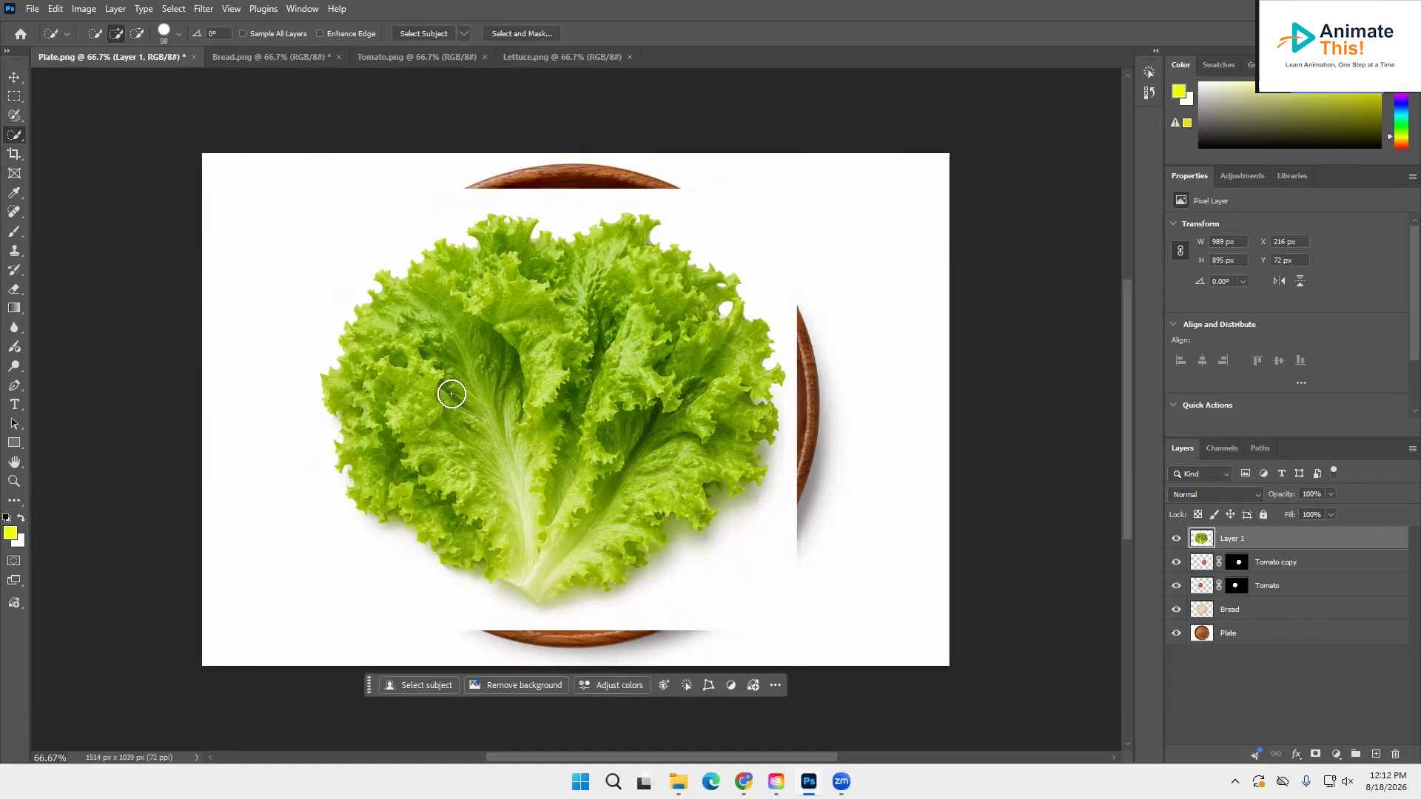
mouse_move(510, 453)
mouse_down()
mouse_move(539, 473)
mouse_move(536, 499)
mouse_move(484, 512)
mouse_up()
mouse_move(544, 554)
mouse_down()
mouse_move(605, 555)
mouse_move(651, 487)
mouse_move(718, 456)
mouse_move(731, 362)
mouse_move(674, 357)
mouse_move(649, 334)
mouse_move(659, 301)
mouse_move(590, 295)
mouse_move(592, 266)
mouse_move(547, 278)
mouse_move(529, 261)
mouse_move(476, 298)
mouse_up()
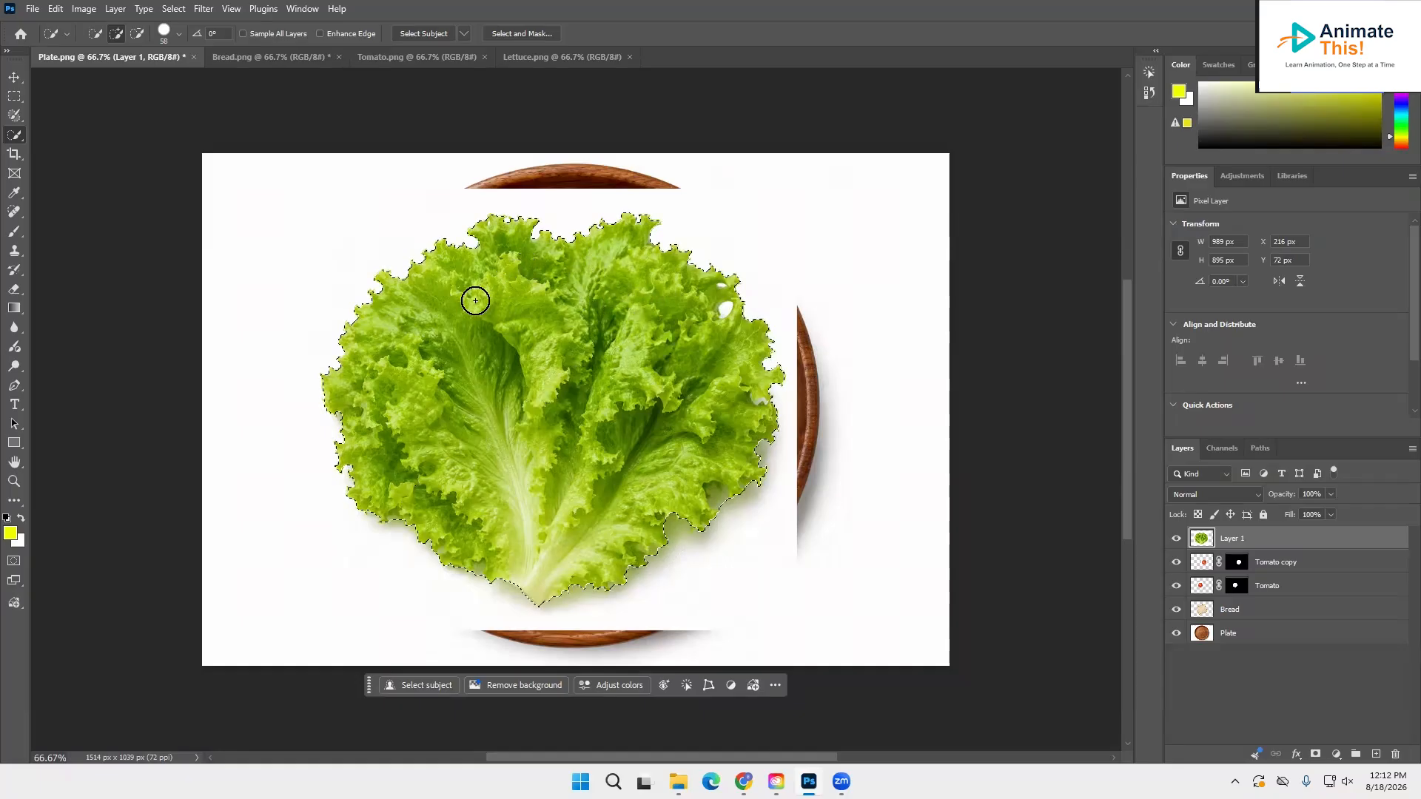
Step: Refine the lettuce selection in Select and Mask by subtracting the background gap in the leaf's lower-right edge with the brush
click(518, 33)
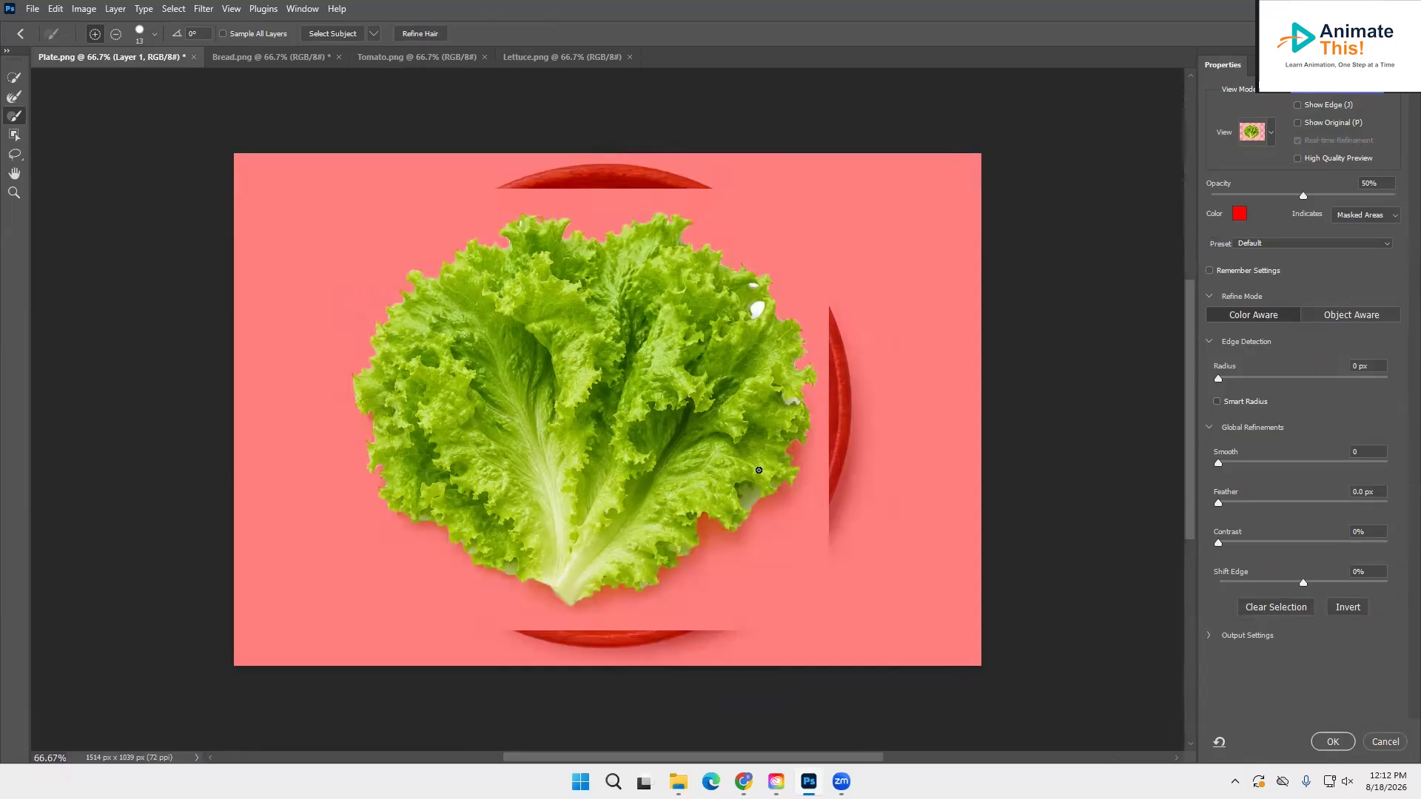
click(13, 191)
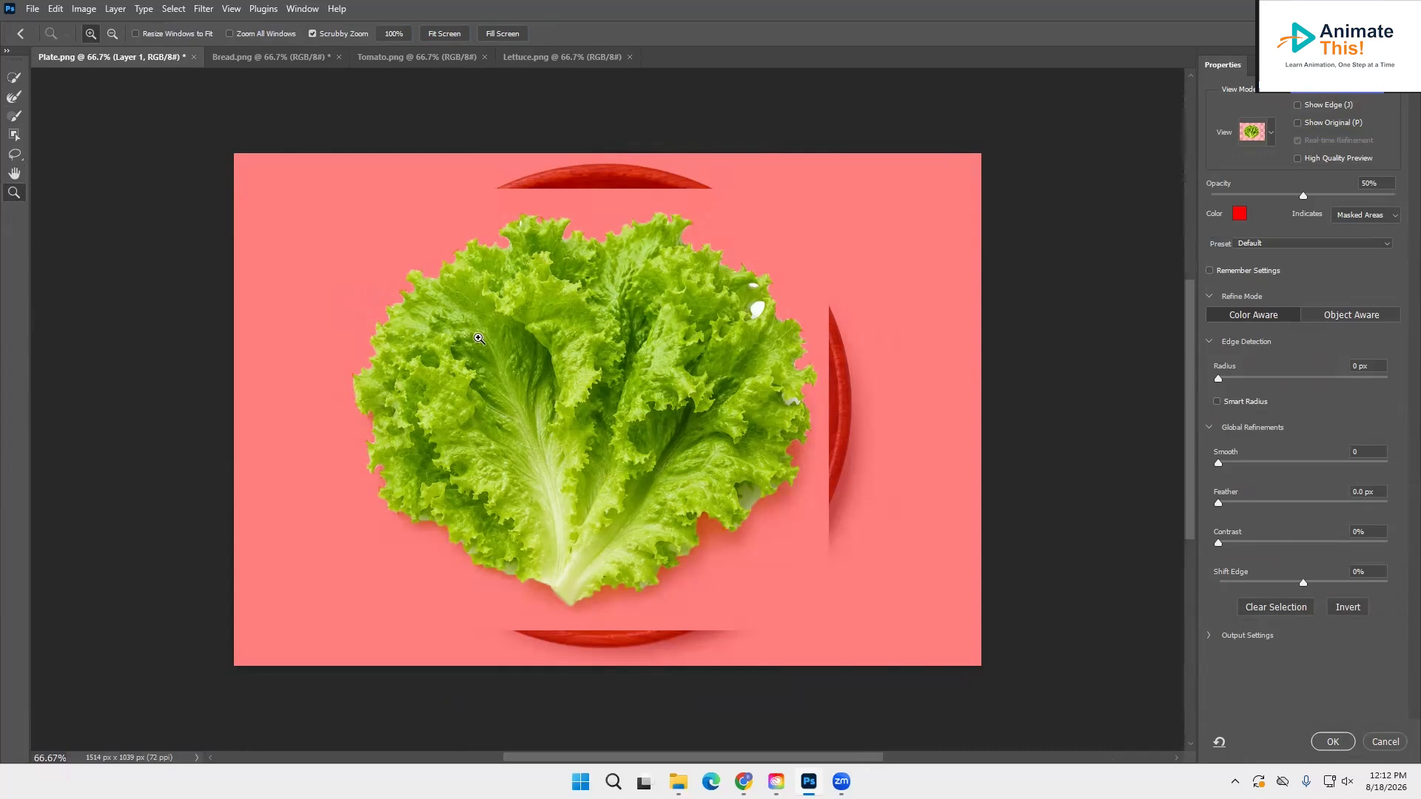
drag(748, 498, 754, 493)
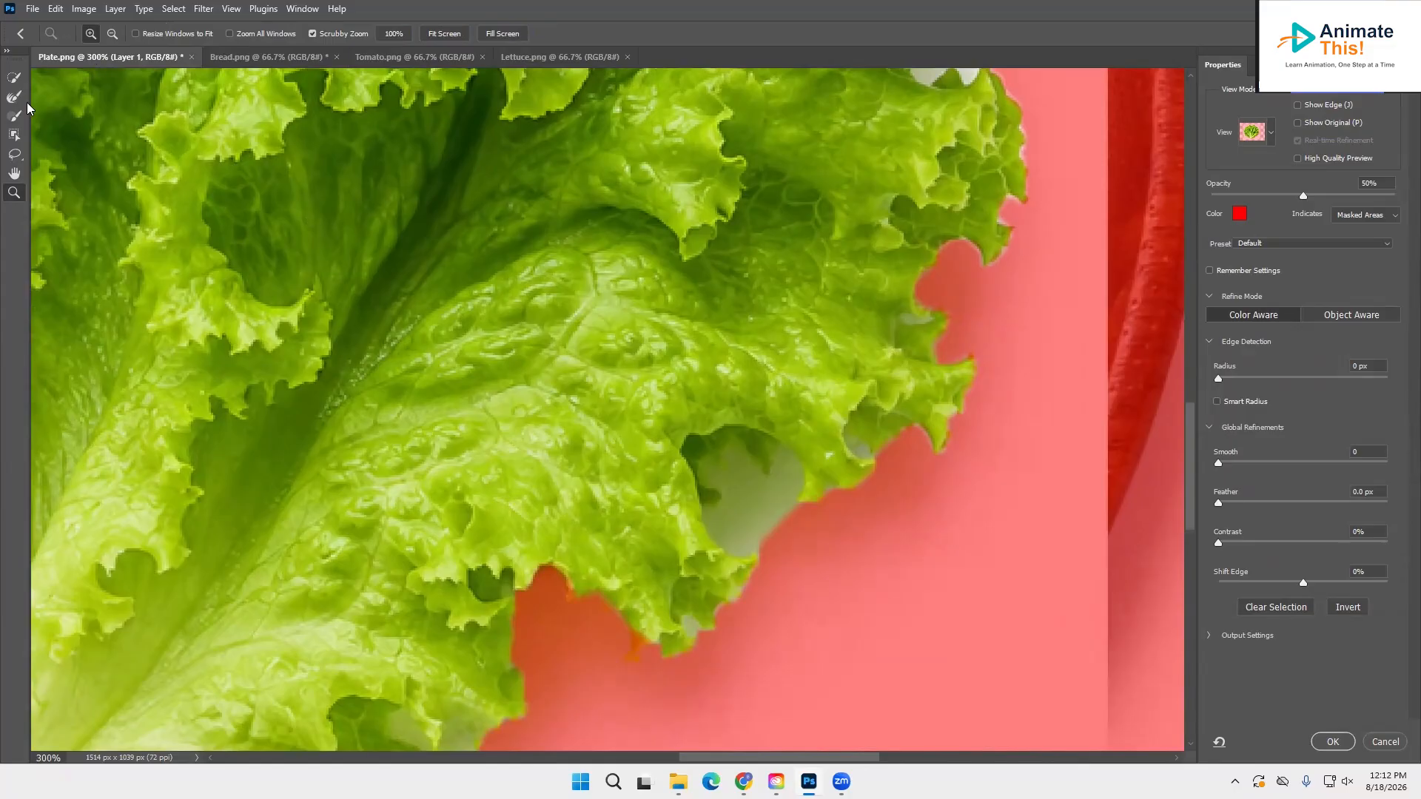
click(14, 115)
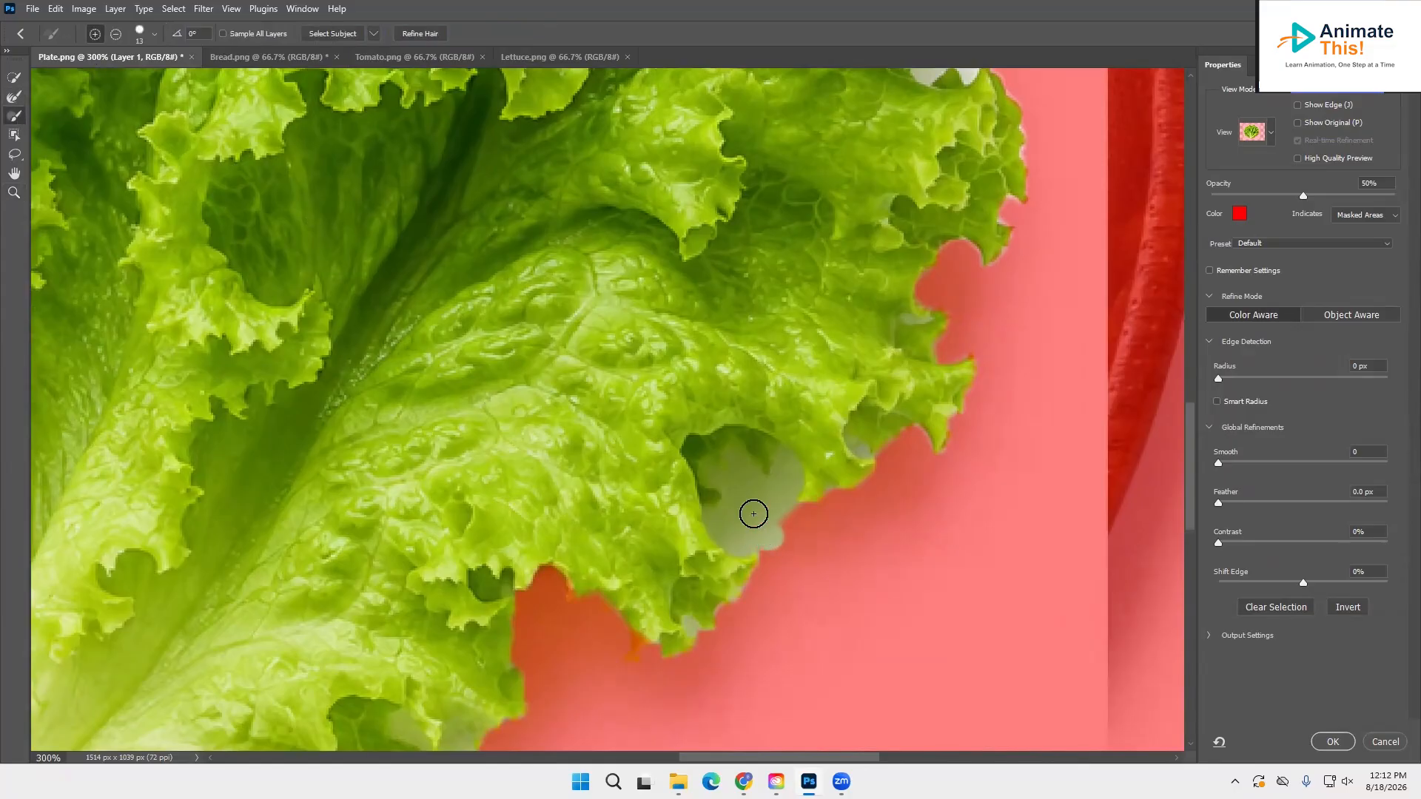
key(alt)
mouse_move(767, 528)
mouse_down()
mouse_move(736, 539)
mouse_move(725, 525)
mouse_move(739, 488)
mouse_move(783, 507)
mouse_move(785, 462)
mouse_move(770, 478)
mouse_move(736, 454)
mouse_move(723, 473)
mouse_move(710, 466)
mouse_move(736, 491)
mouse_up()
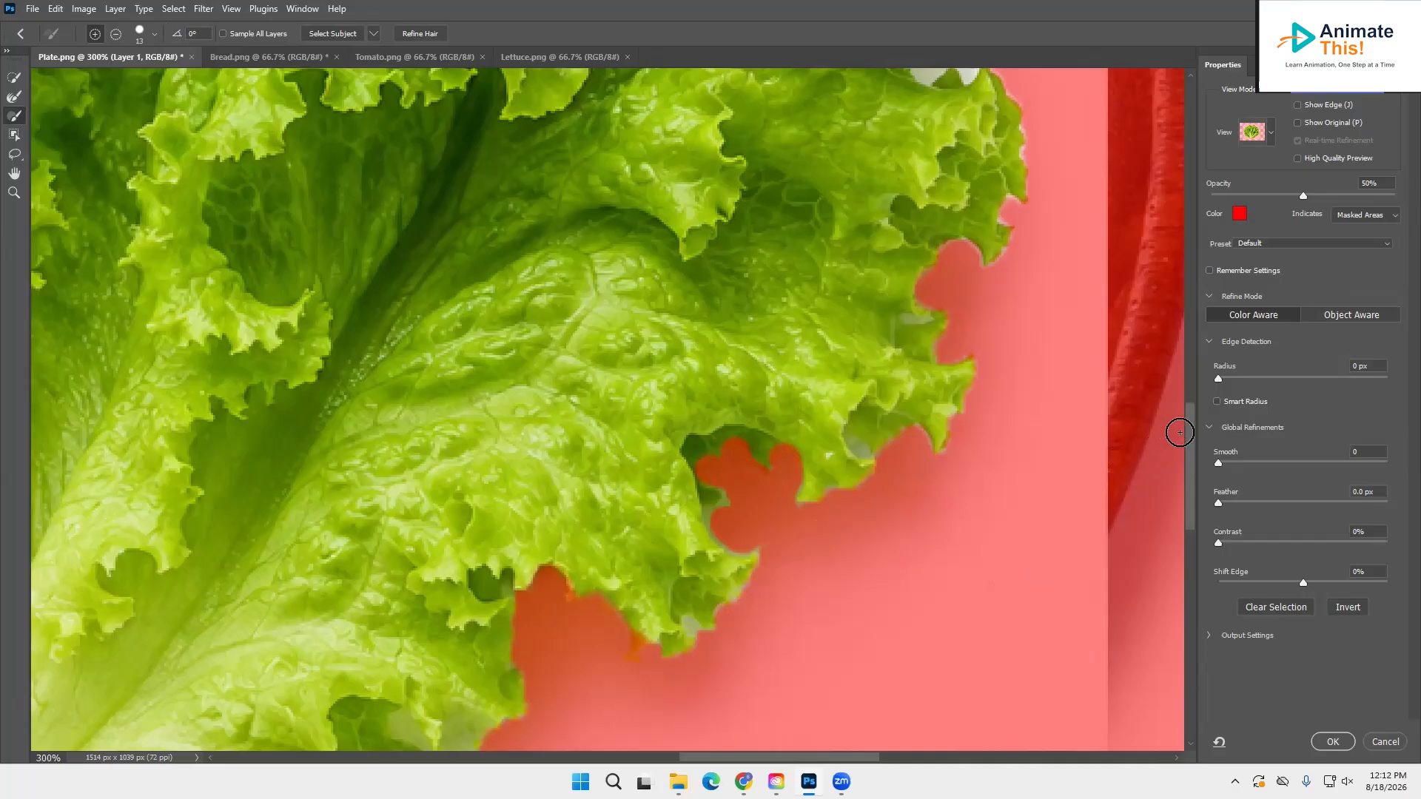
Step: Subtract the three white gaps between the leaves along the lettuce's right side and apply the refined selection
drag(1185, 429, 1181, 318)
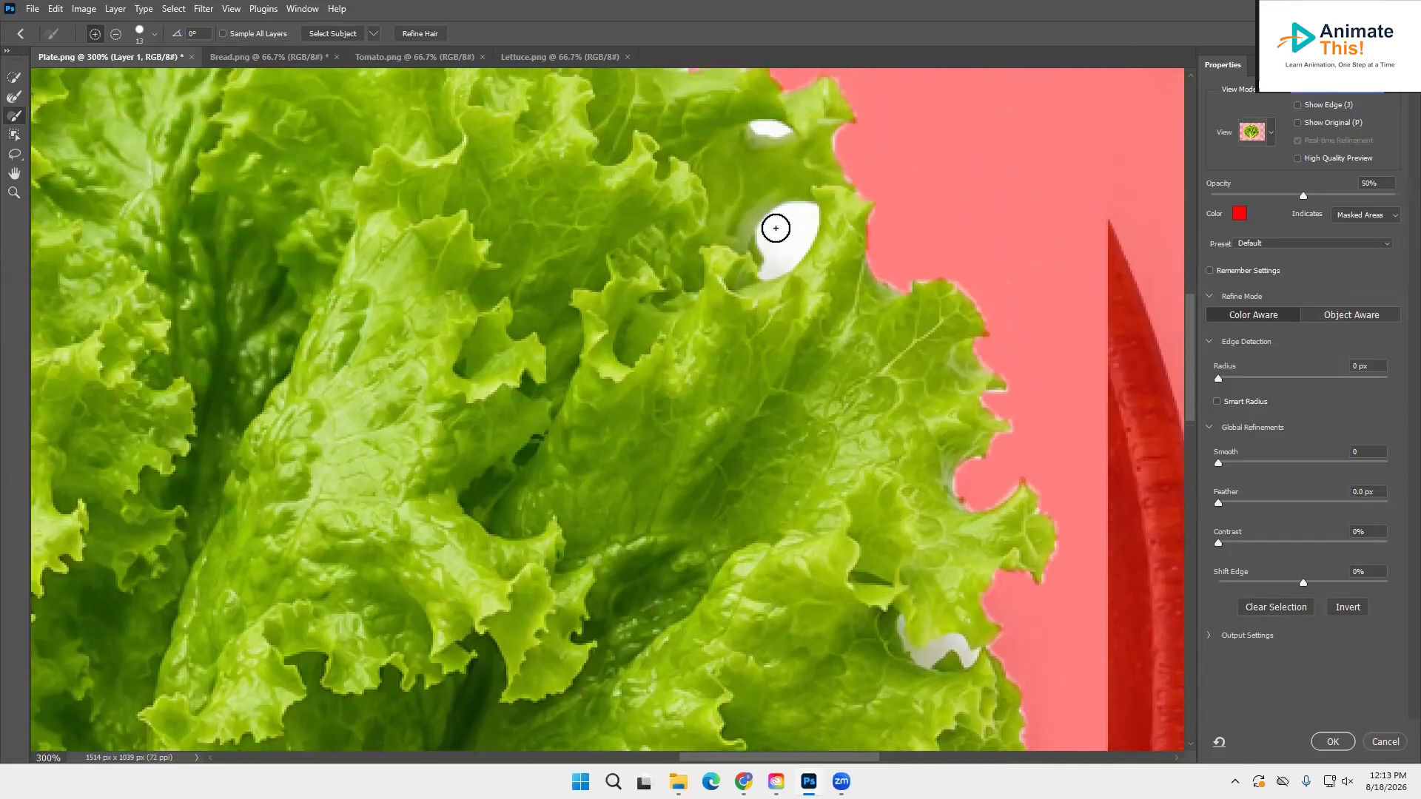
key(alt)
mouse_move(771, 232)
mouse_down()
mouse_move(799, 217)
mouse_move(766, 267)
mouse_move(777, 220)
mouse_move(802, 212)
mouse_move(809, 232)
mouse_up()
drag(771, 126, 753, 127)
mouse_move(901, 626)
mouse_down()
mouse_move(922, 658)
mouse_move(969, 651)
mouse_up()
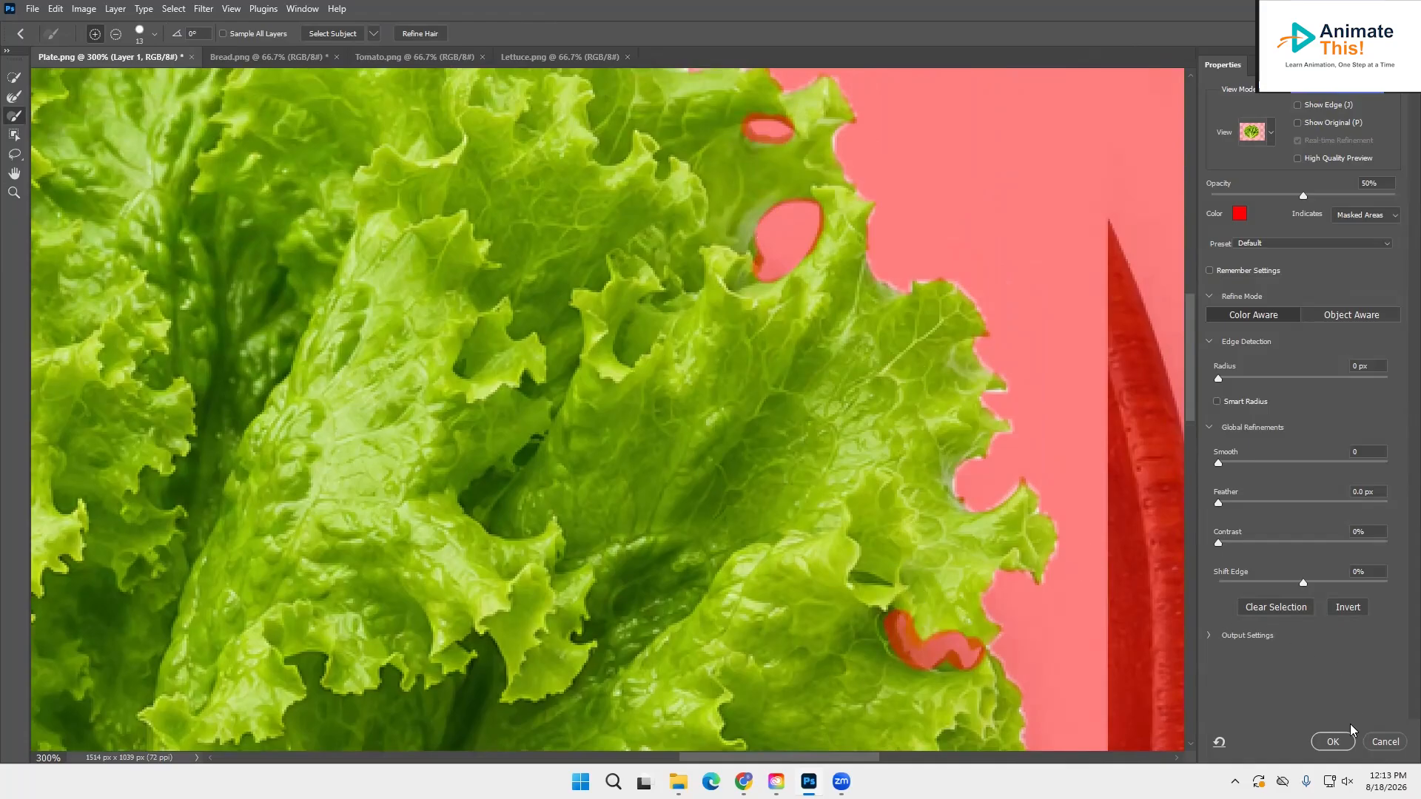
click(1332, 741)
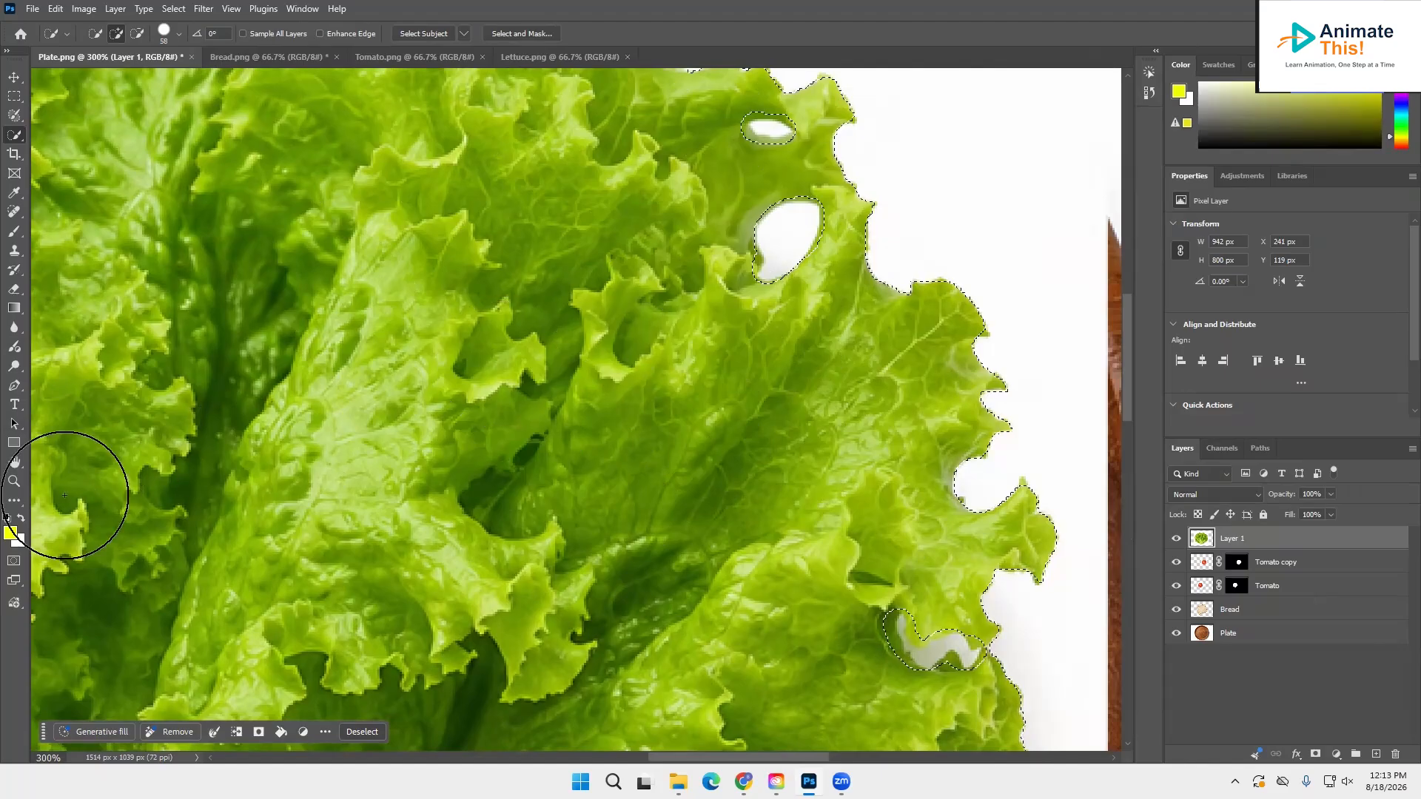
Step: Add a layer mask to Layer 1 from the lettuce selection to hide its background
click(14, 483)
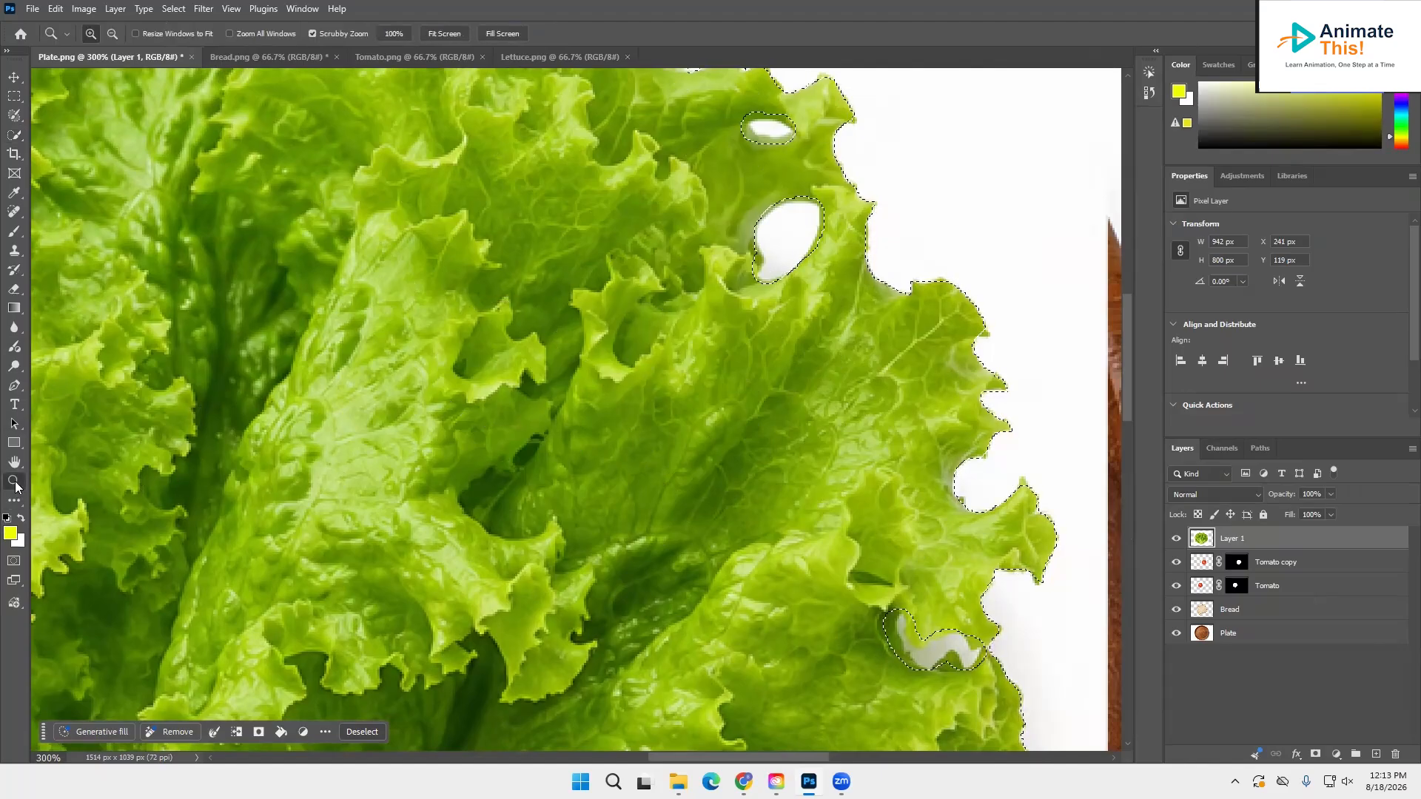
alt+click(368, 459)
alt+click(365, 463)
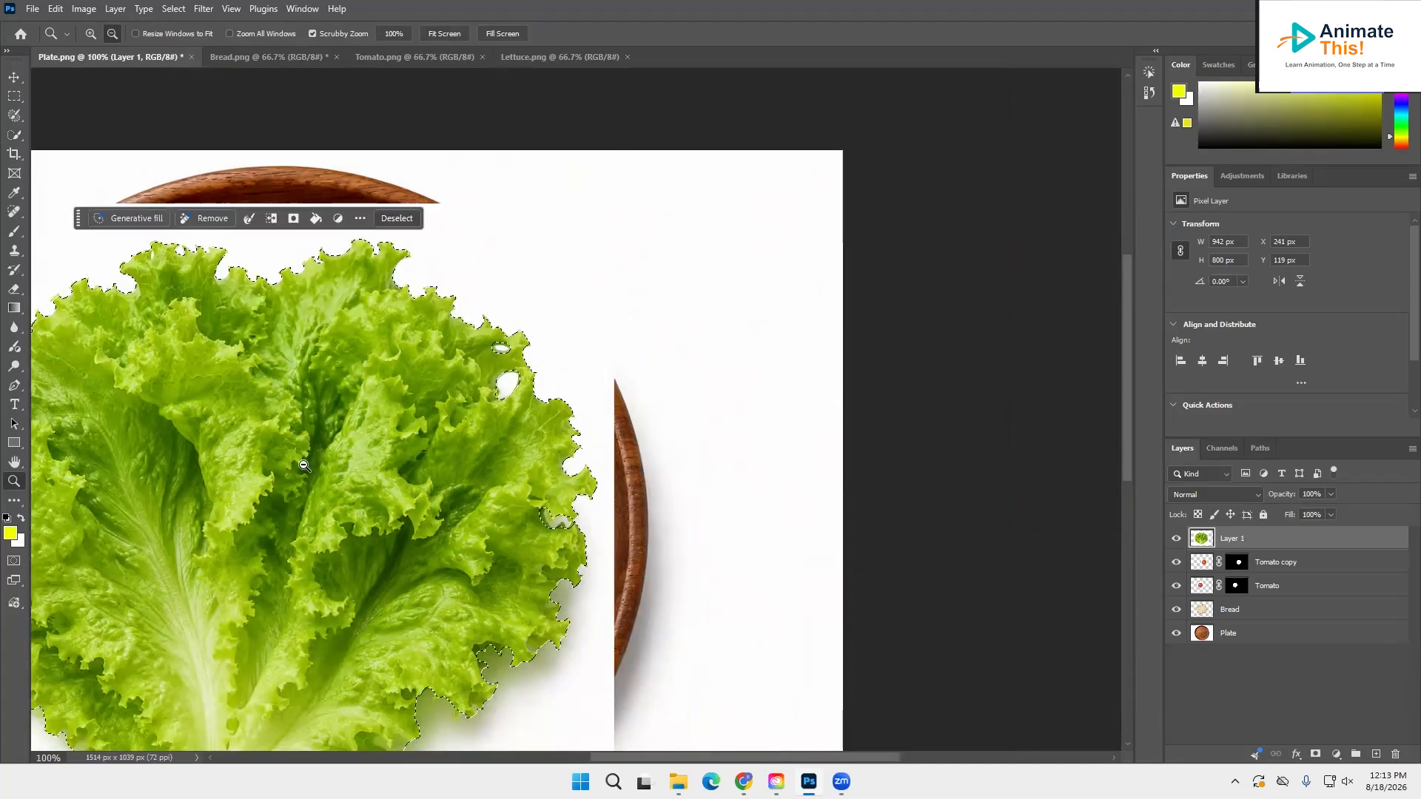
alt+click(303, 464)
scroll(222, 458, down, 1)
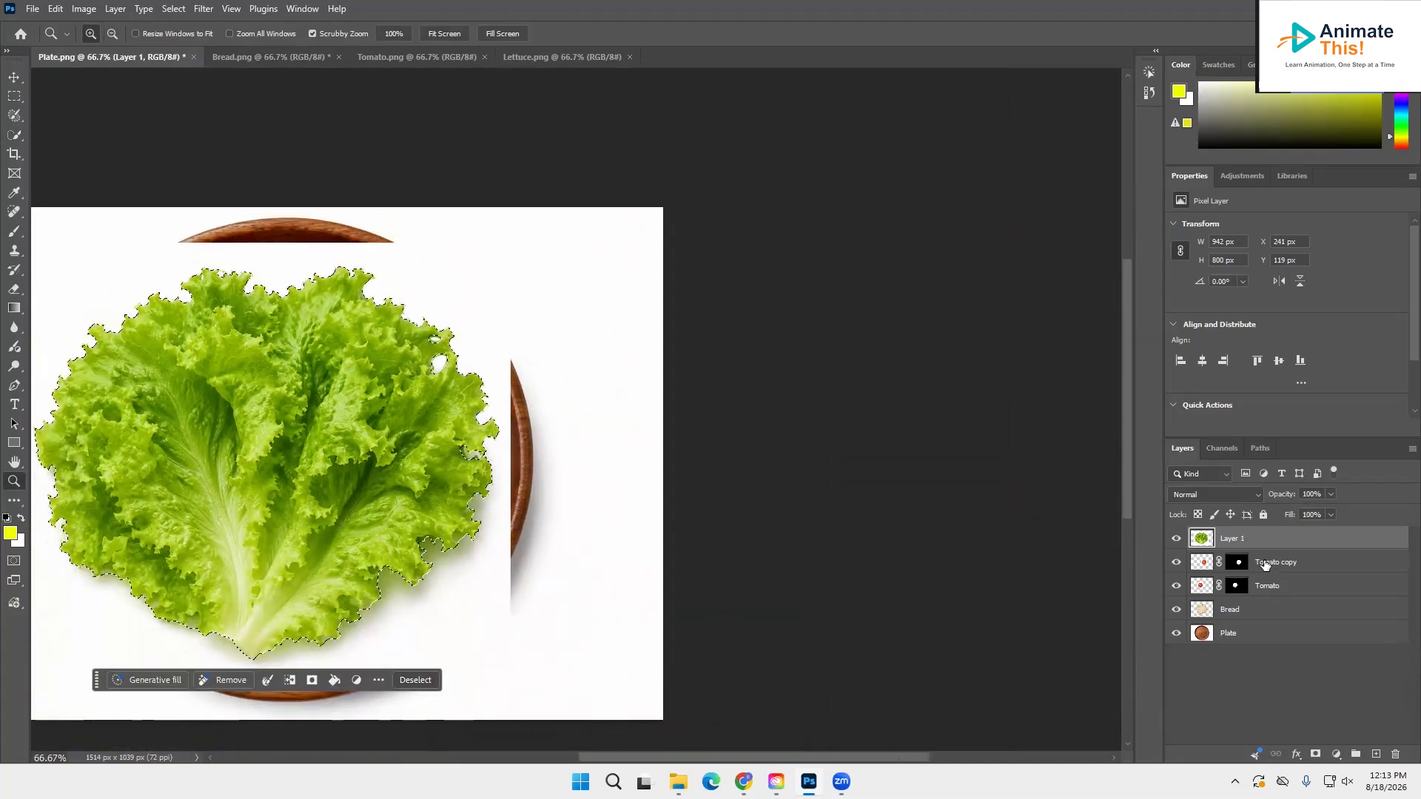
click(1315, 754)
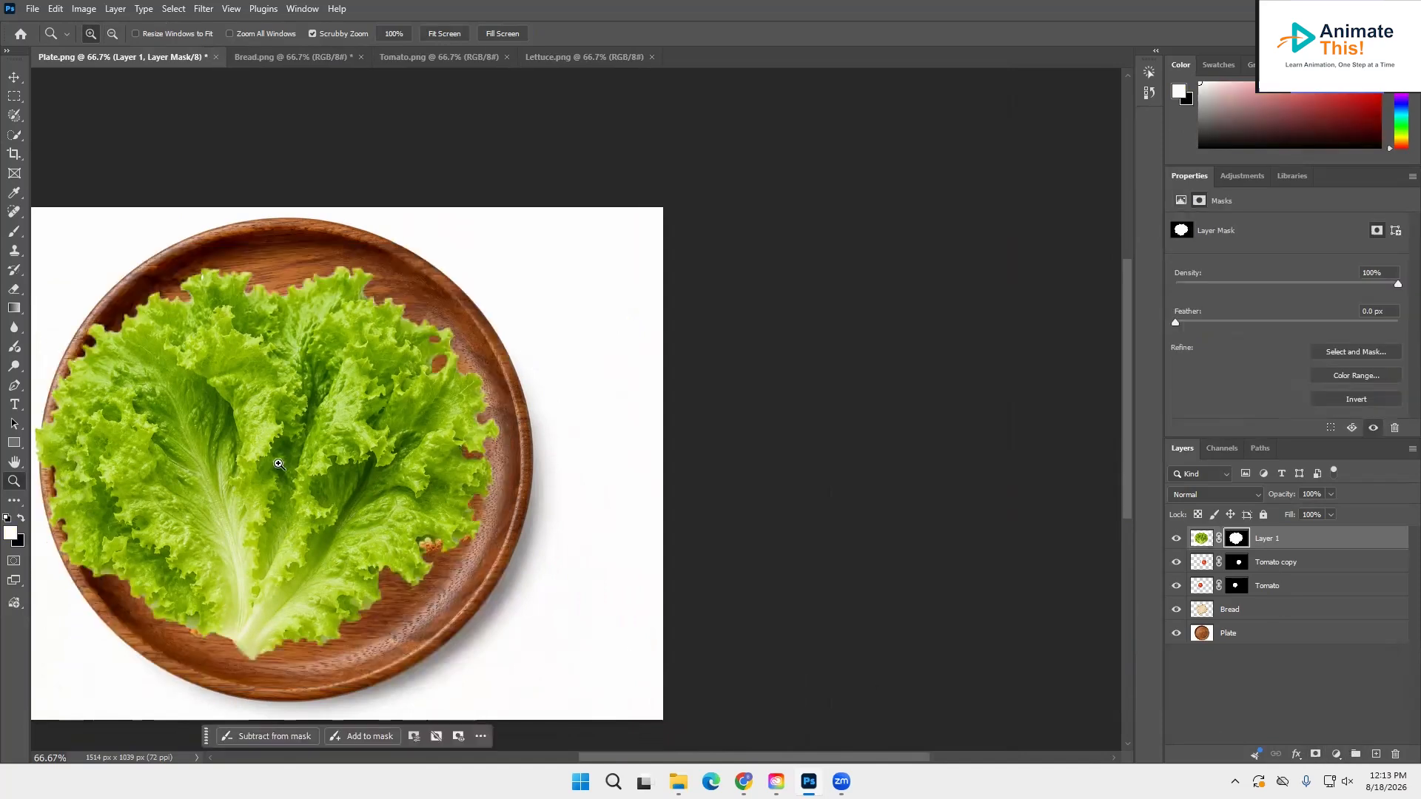
Step: Scale the masked lettuce to about 71% and center it over the bread on the plate
click(13, 78)
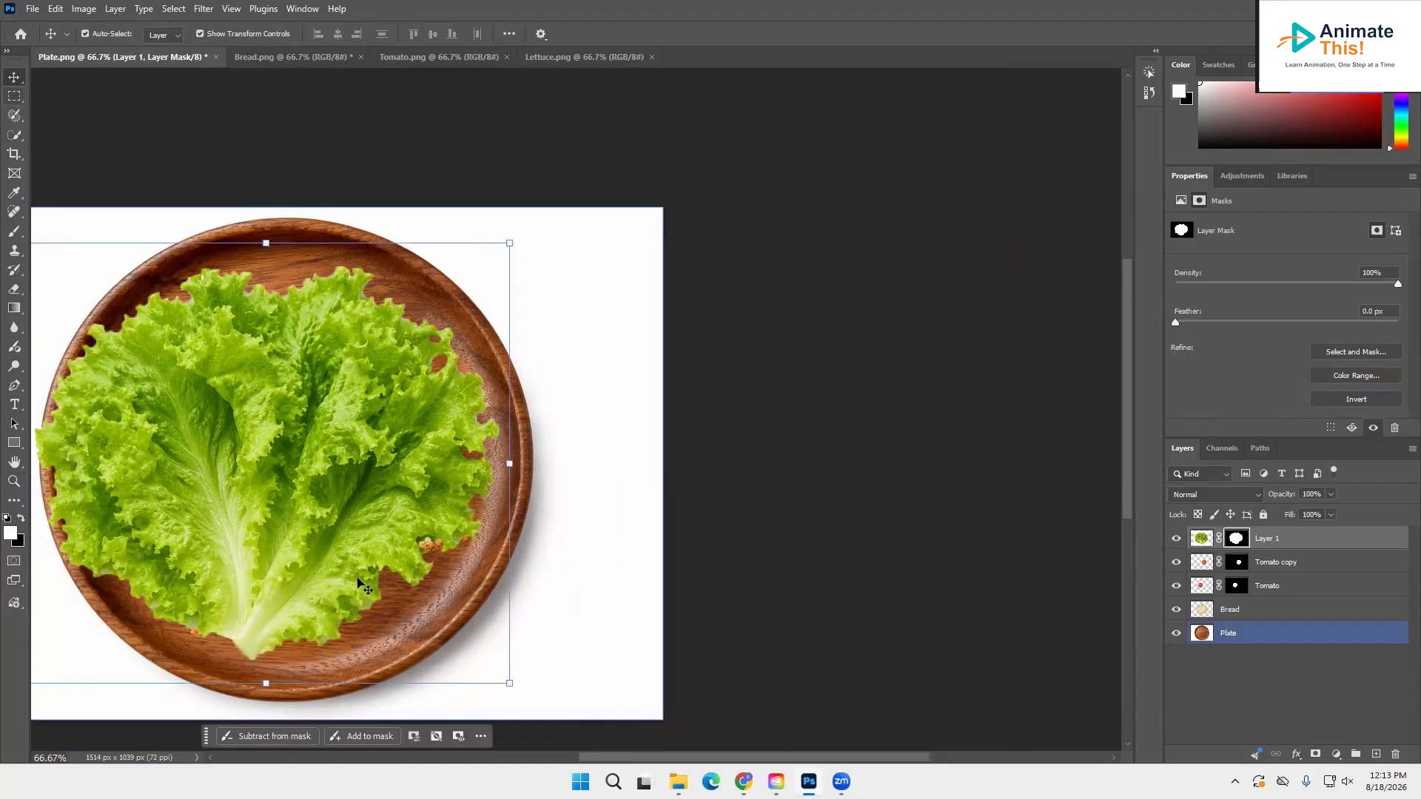
drag(500, 687, 331, 549)
drag(194, 436, 292, 500)
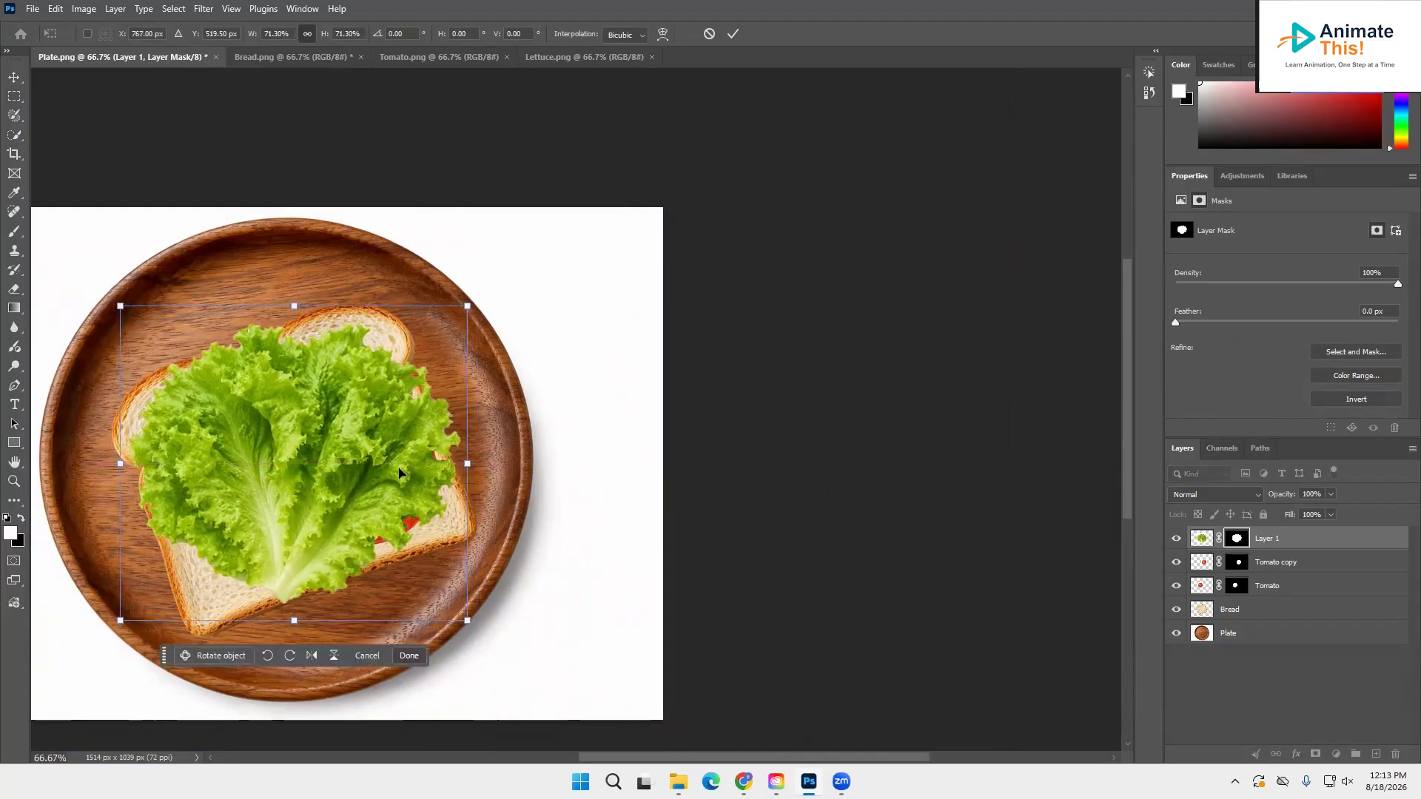
Step: Rename Layer 1 as Lettuce and place it between the Bread and Tomato layers
double_click(1266, 540)
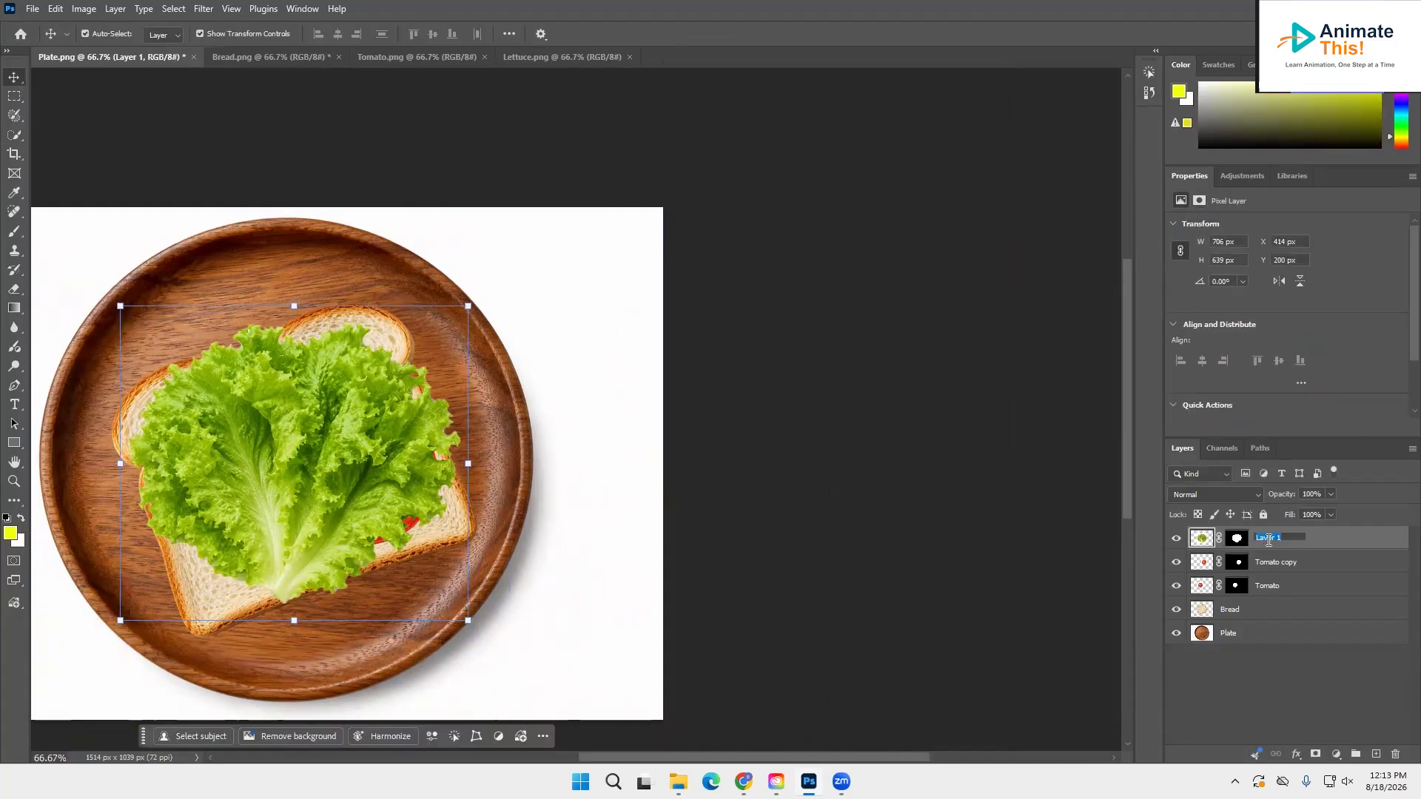
key(Return)
drag(1279, 538, 1285, 620)
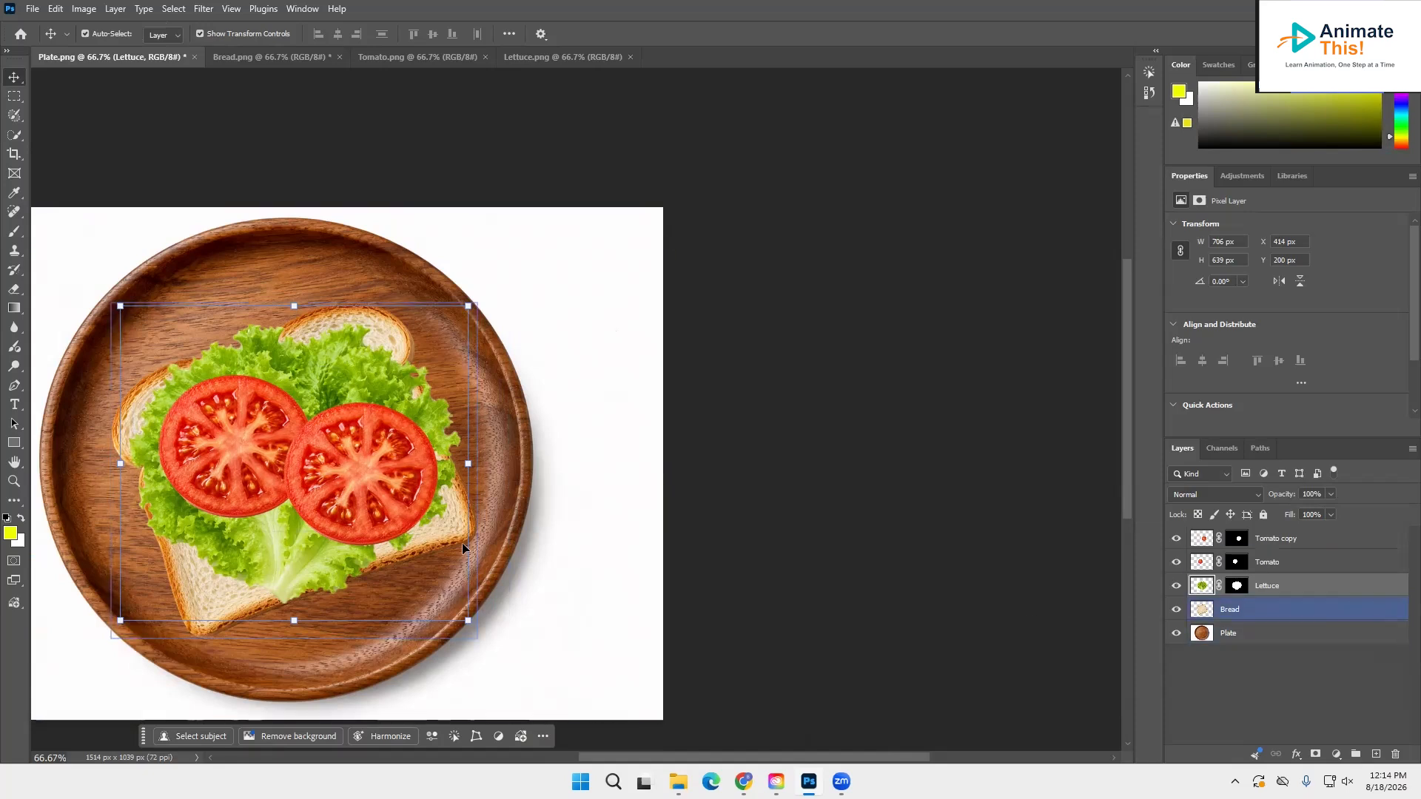
Step: Open Bacon.png from the Downloads folder as another document
click(34, 10)
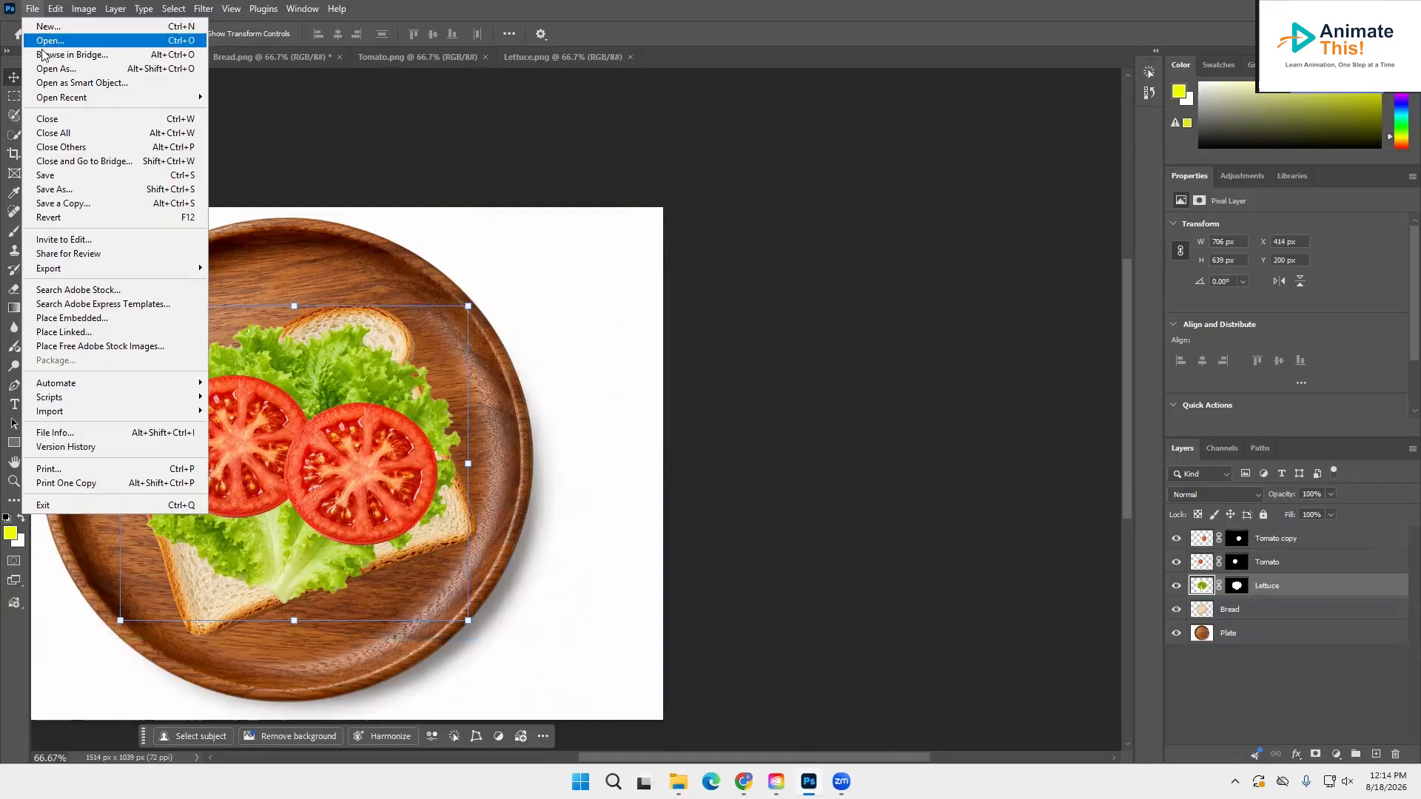
click(46, 43)
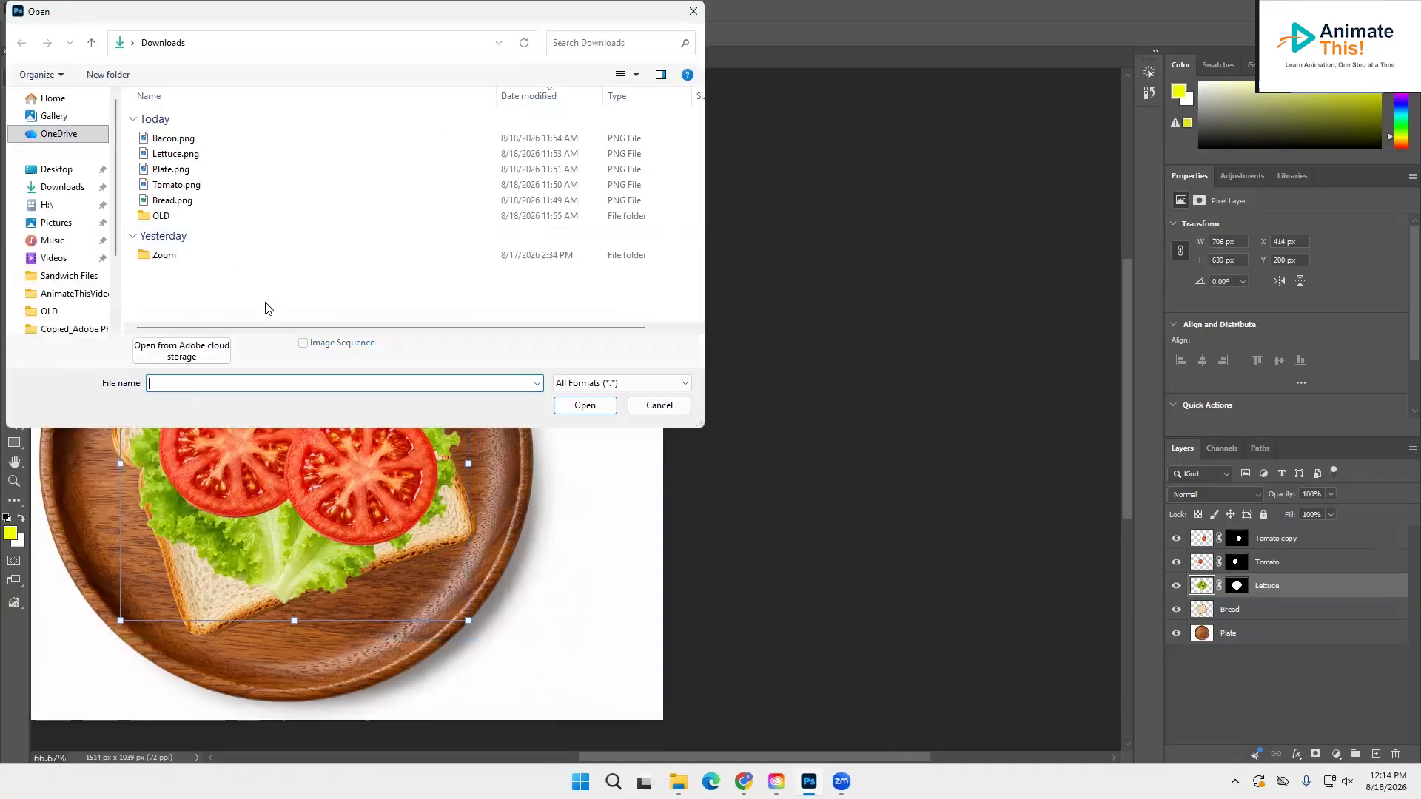
double_click(168, 141)
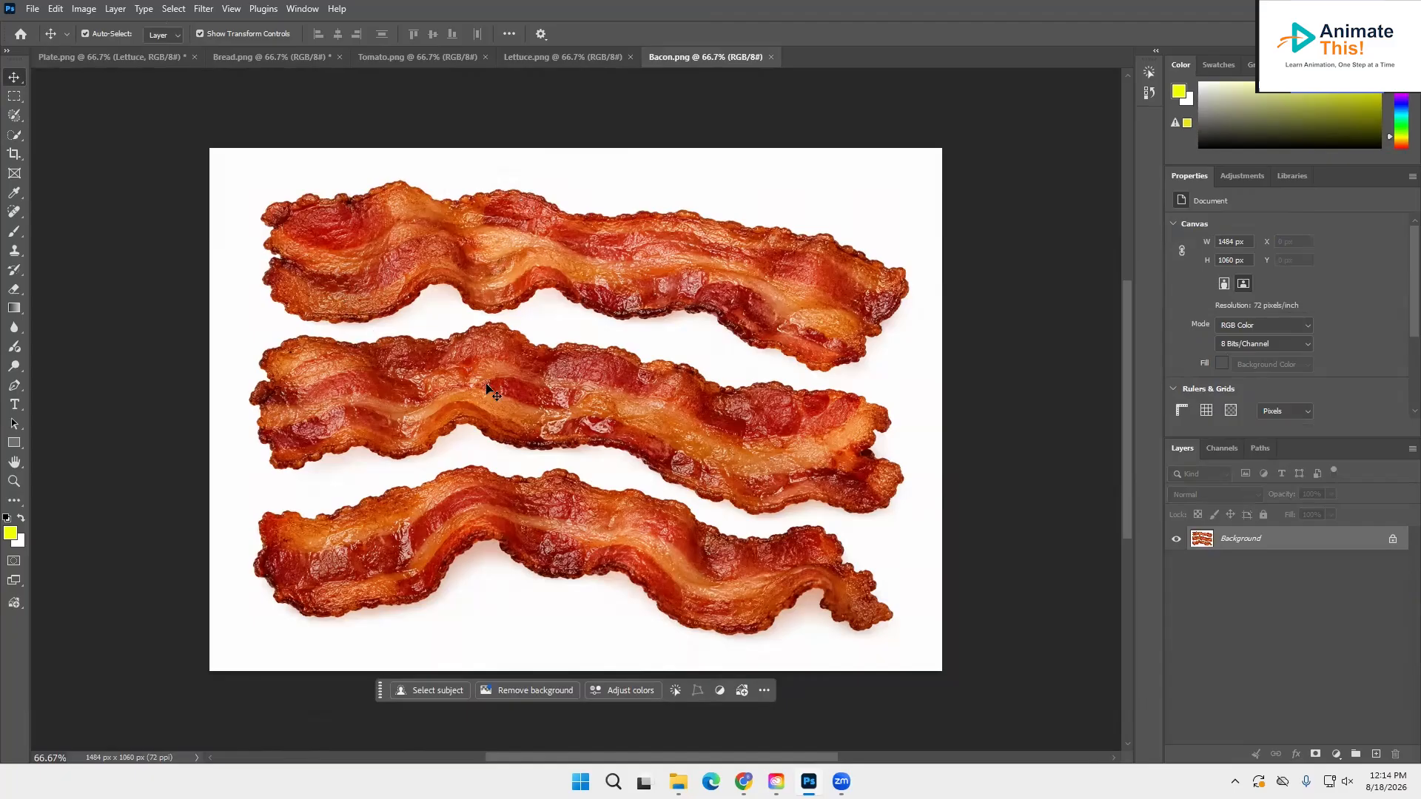
Step: Select the white background and the shadows around the bacon strips with the Magic Wand at tolerance 32, adding each missed area
right_click(15, 137)
click(45, 163)
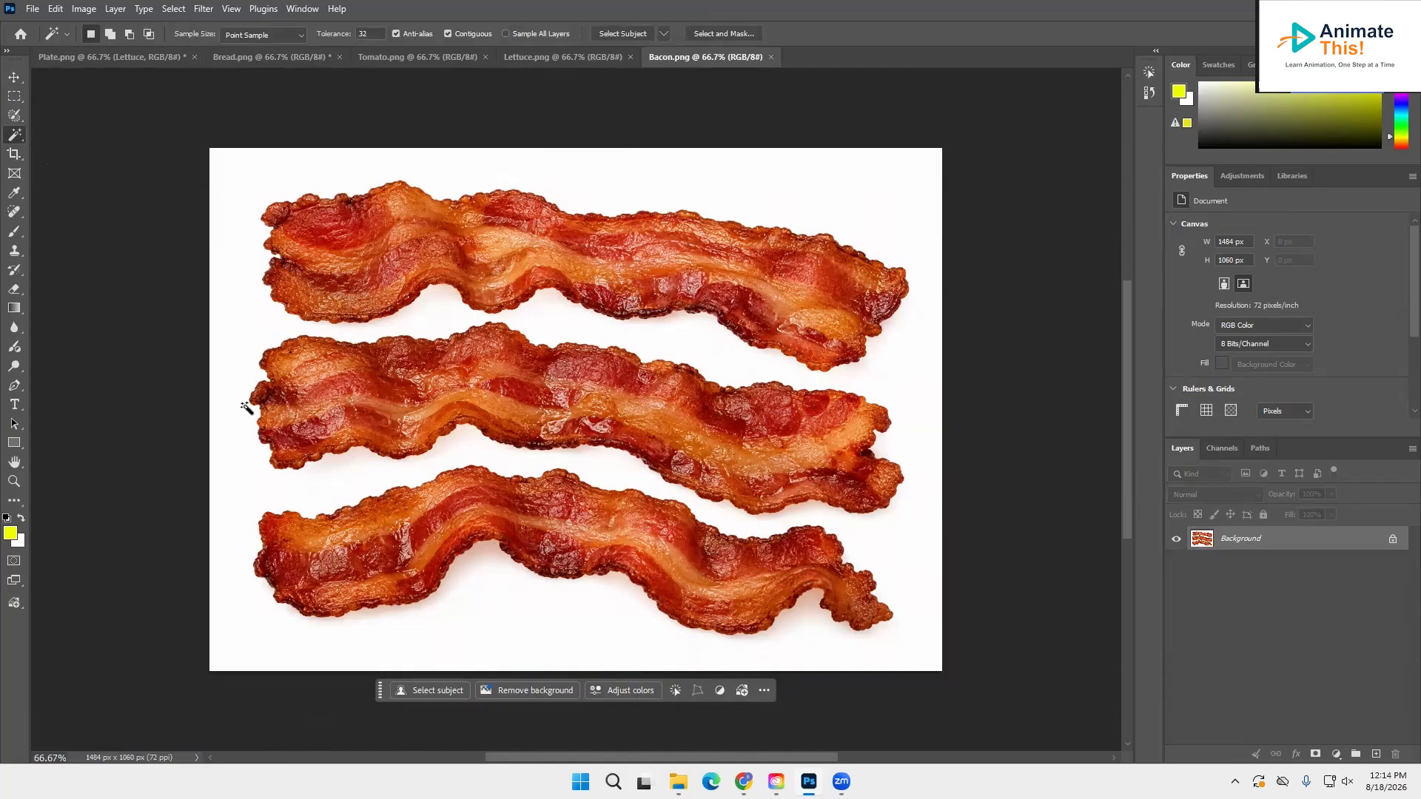
click(228, 334)
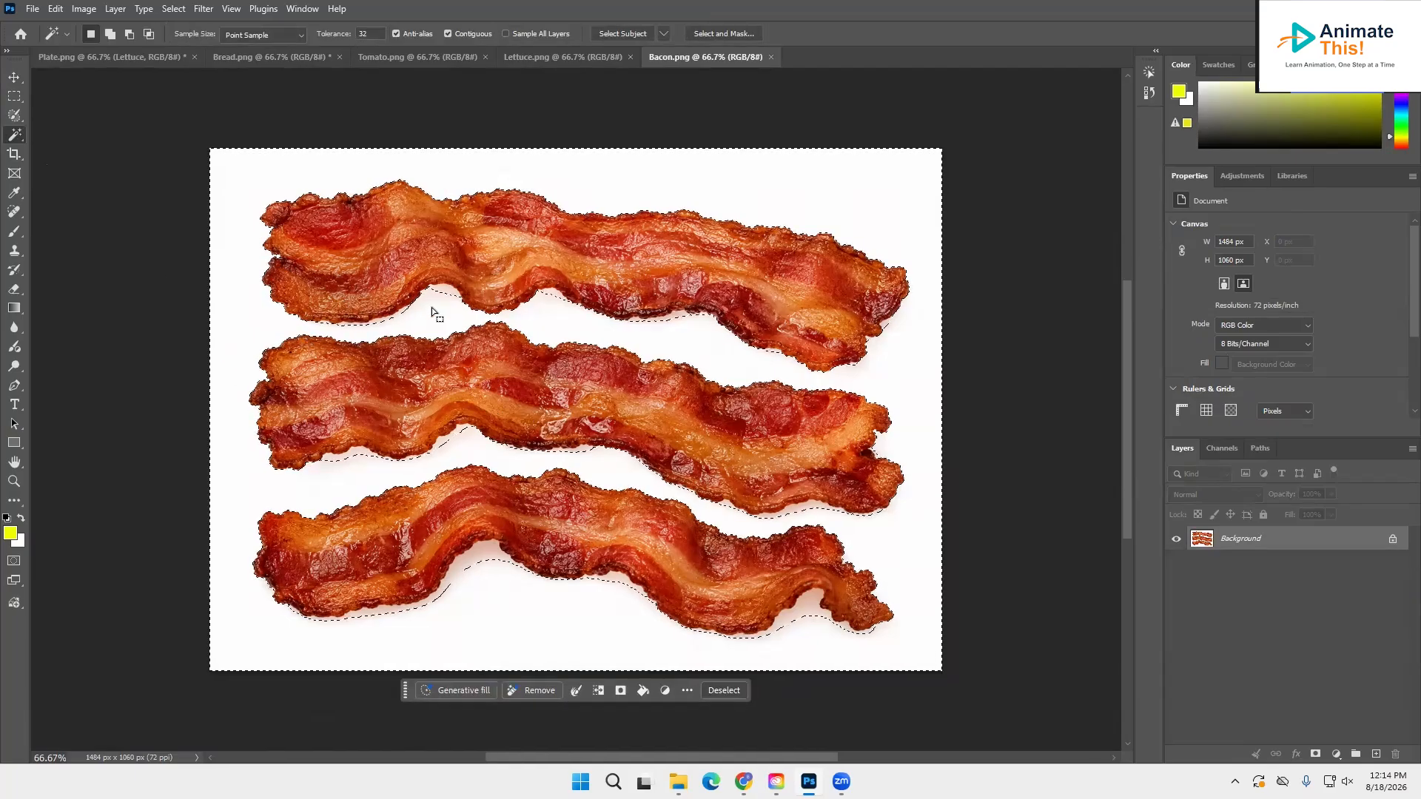
key(shift)
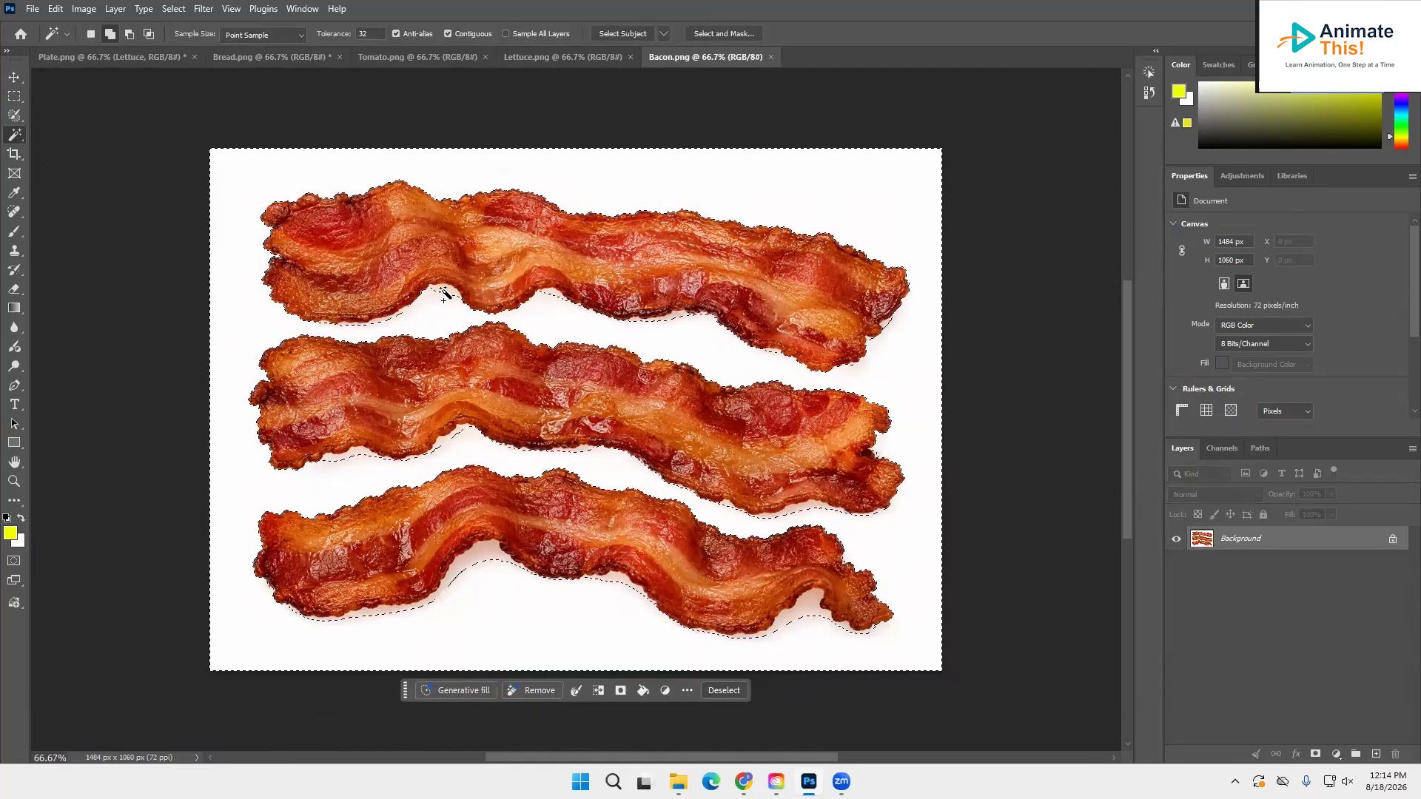
shift+click(445, 291)
shift+click(555, 293)
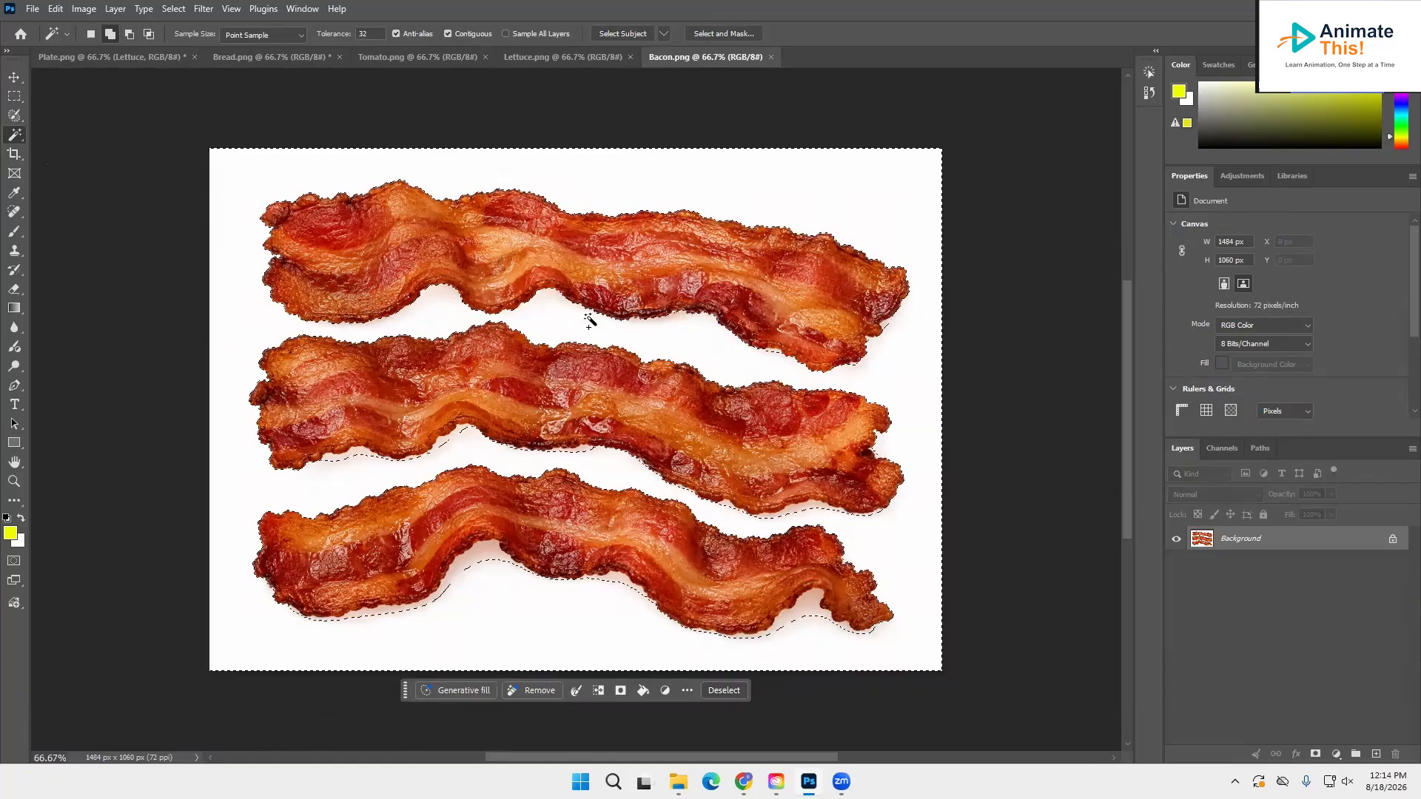
shift+click(614, 581)
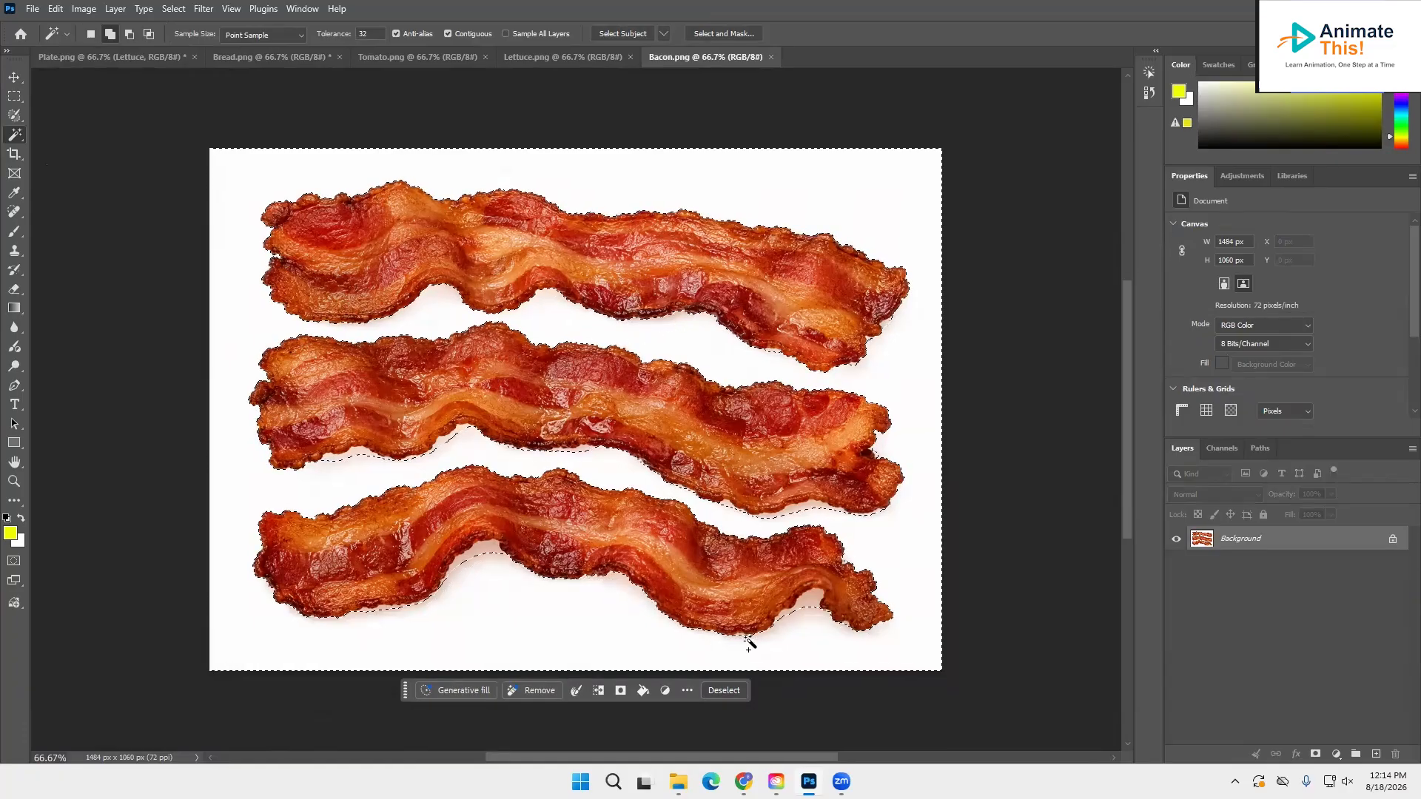
shift+click(799, 615)
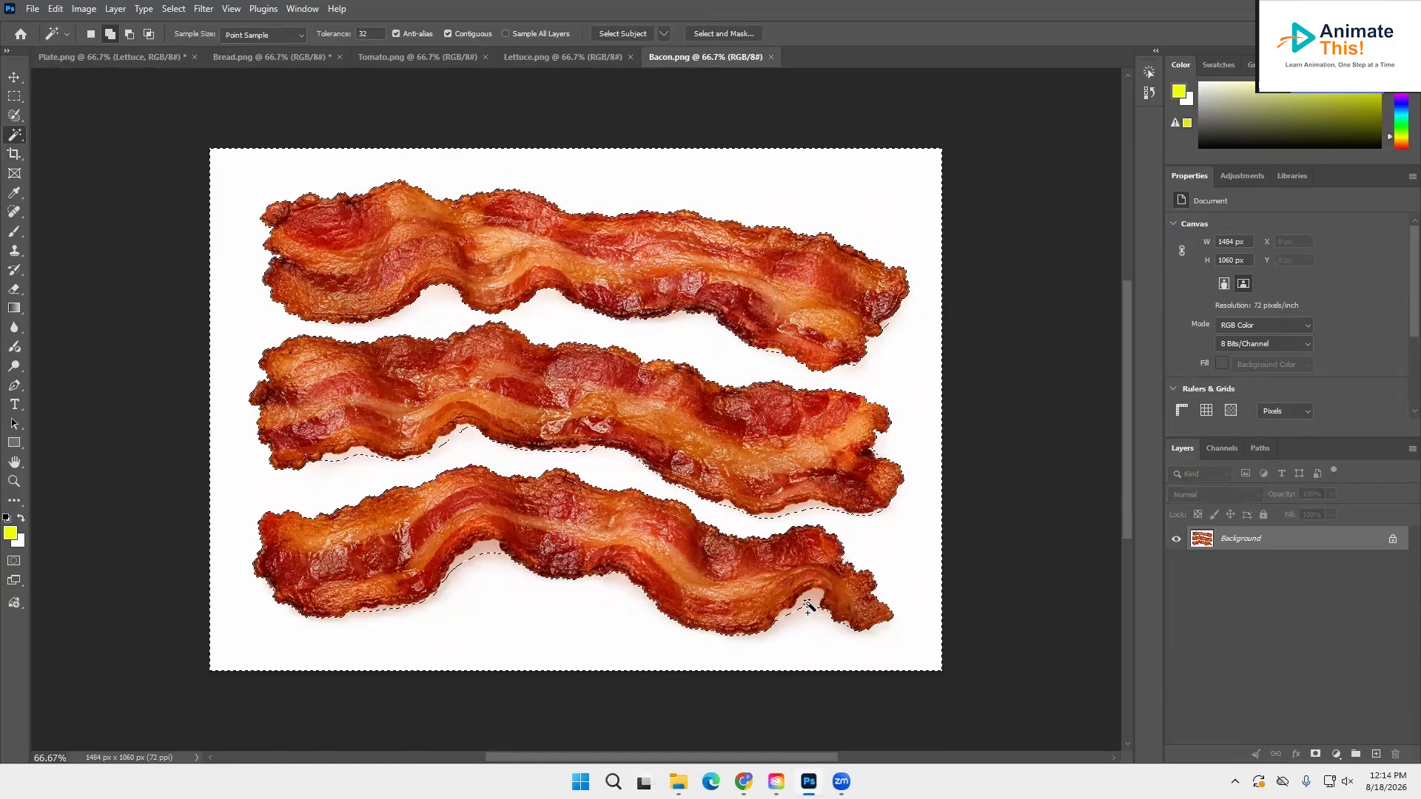
shift+click(798, 511)
shift+click(577, 453)
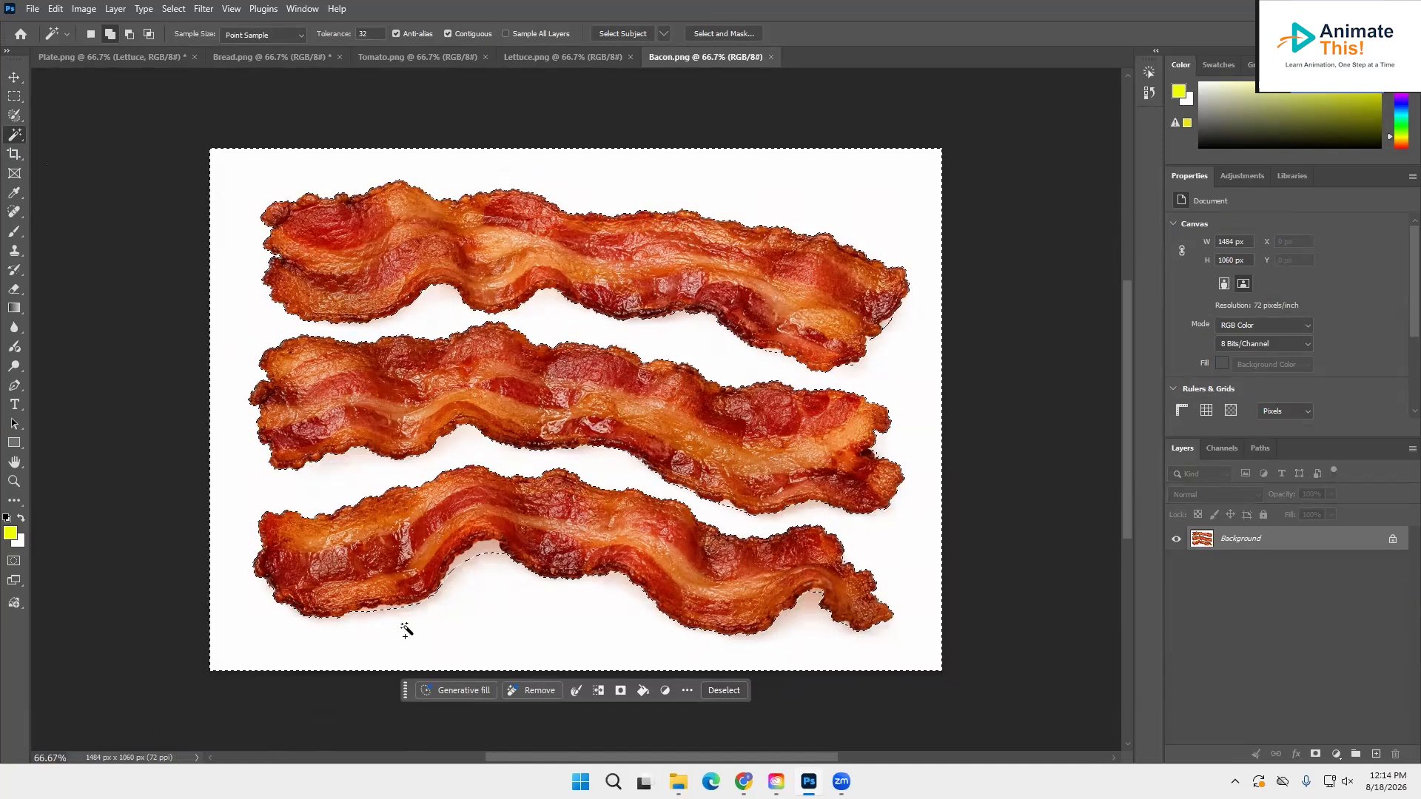
shift+click(462, 564)
Step: Invert the selection to the three bacon strips and move them into Plate.png as a new layer above Lettuce
click(174, 9)
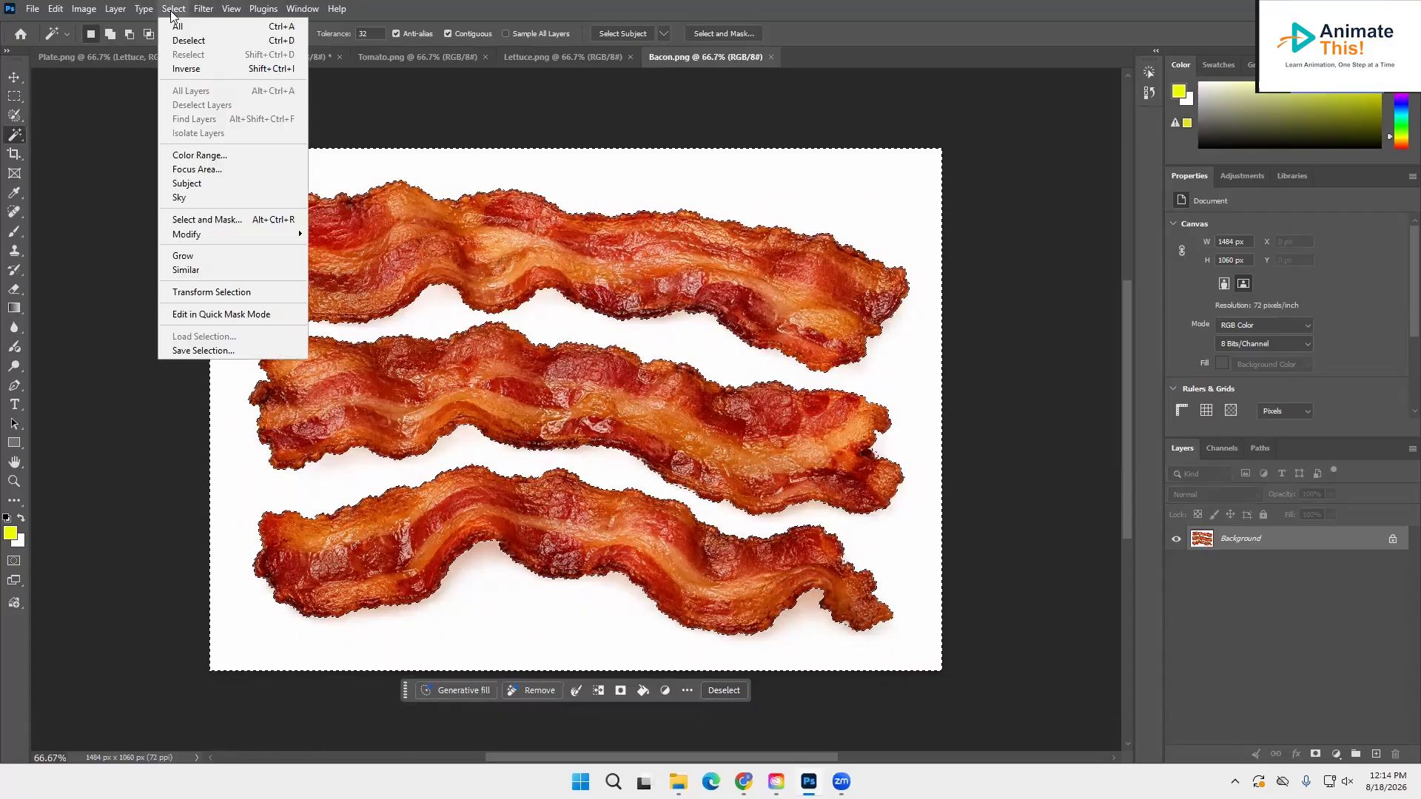
click(185, 68)
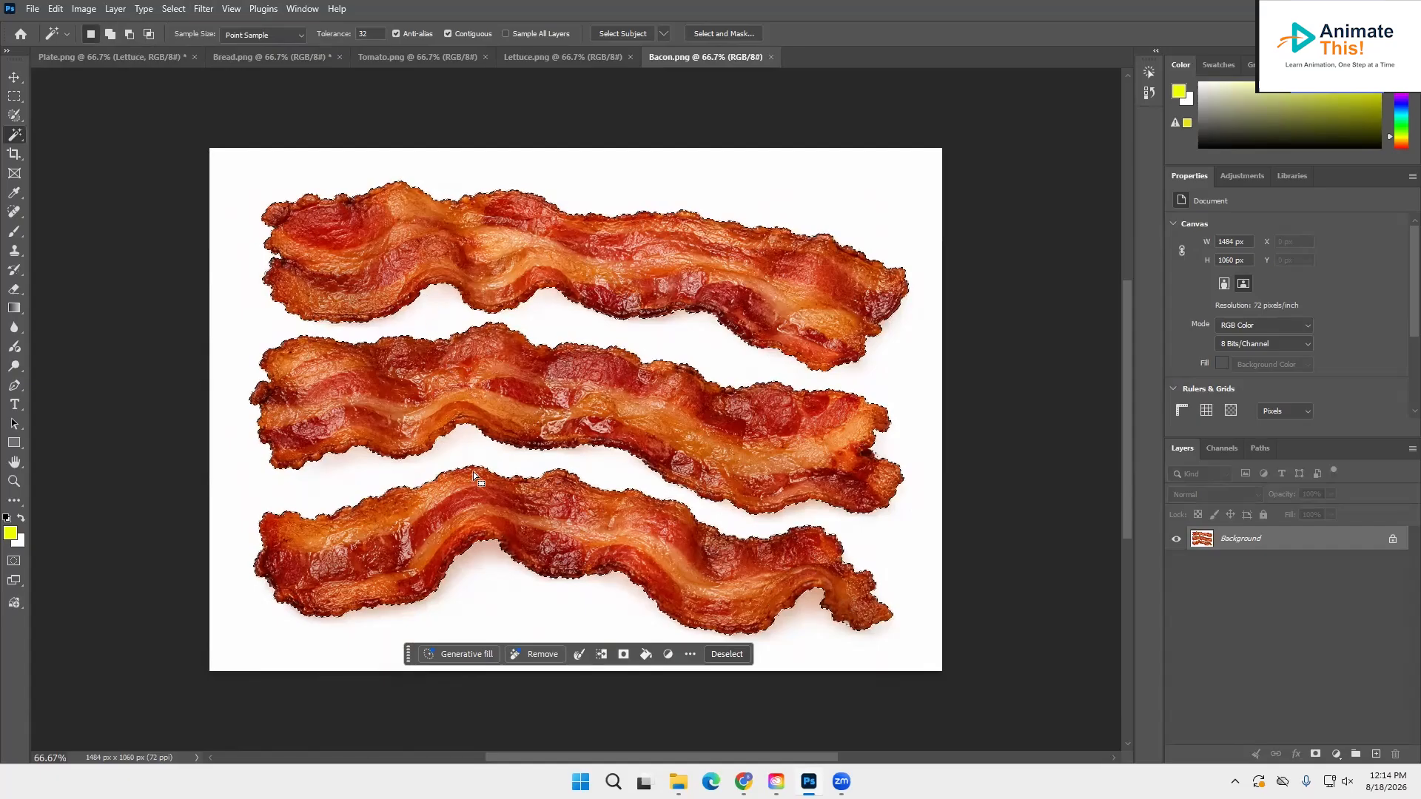
click(14, 77)
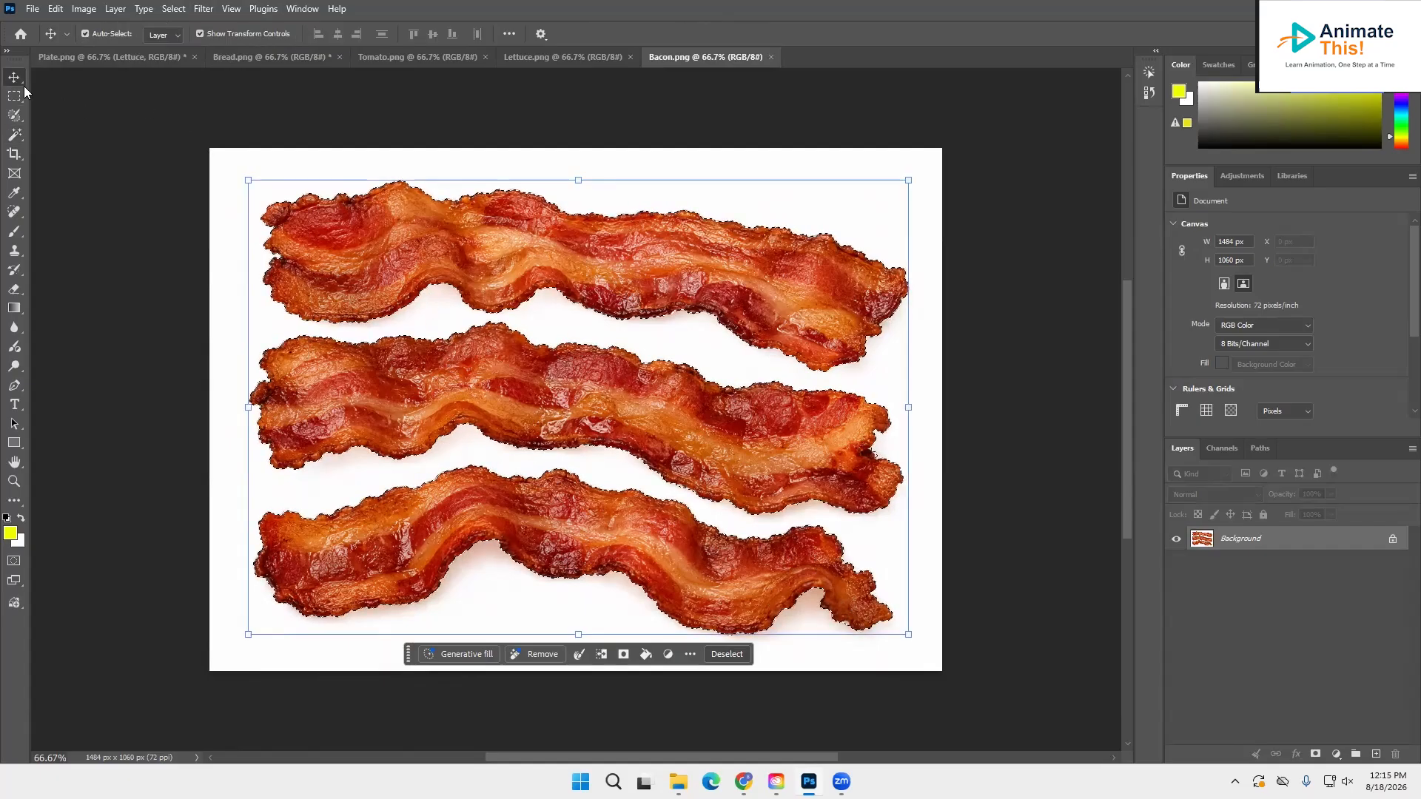
drag(314, 228, 343, 335)
drag(393, 432, 393, 433)
drag(687, 465, 450, 317)
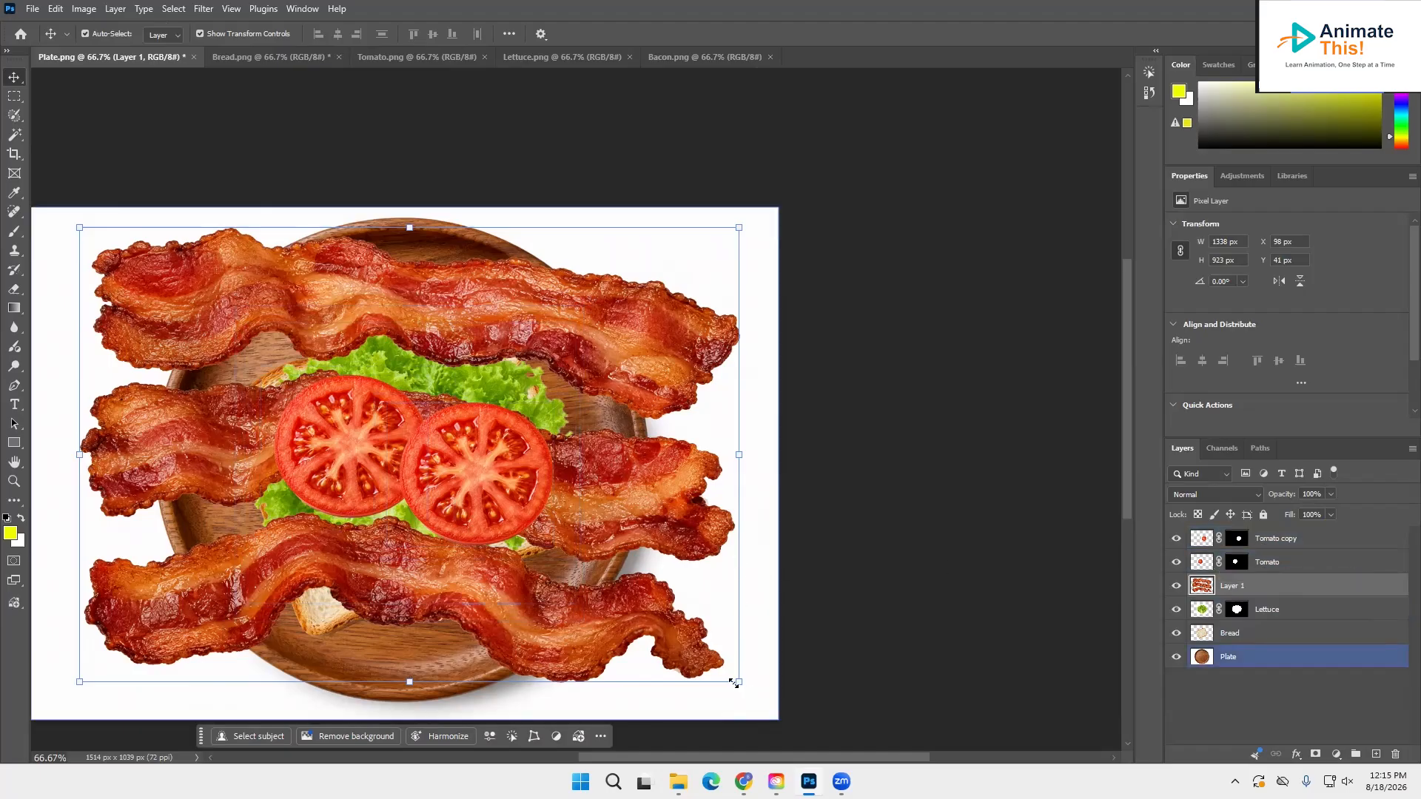
Step: Scale the bacon layer to about 53.5% and center it over the sandwich
drag(738, 682, 431, 470)
drag(164, 324, 320, 442)
drag(320, 443, 321, 444)
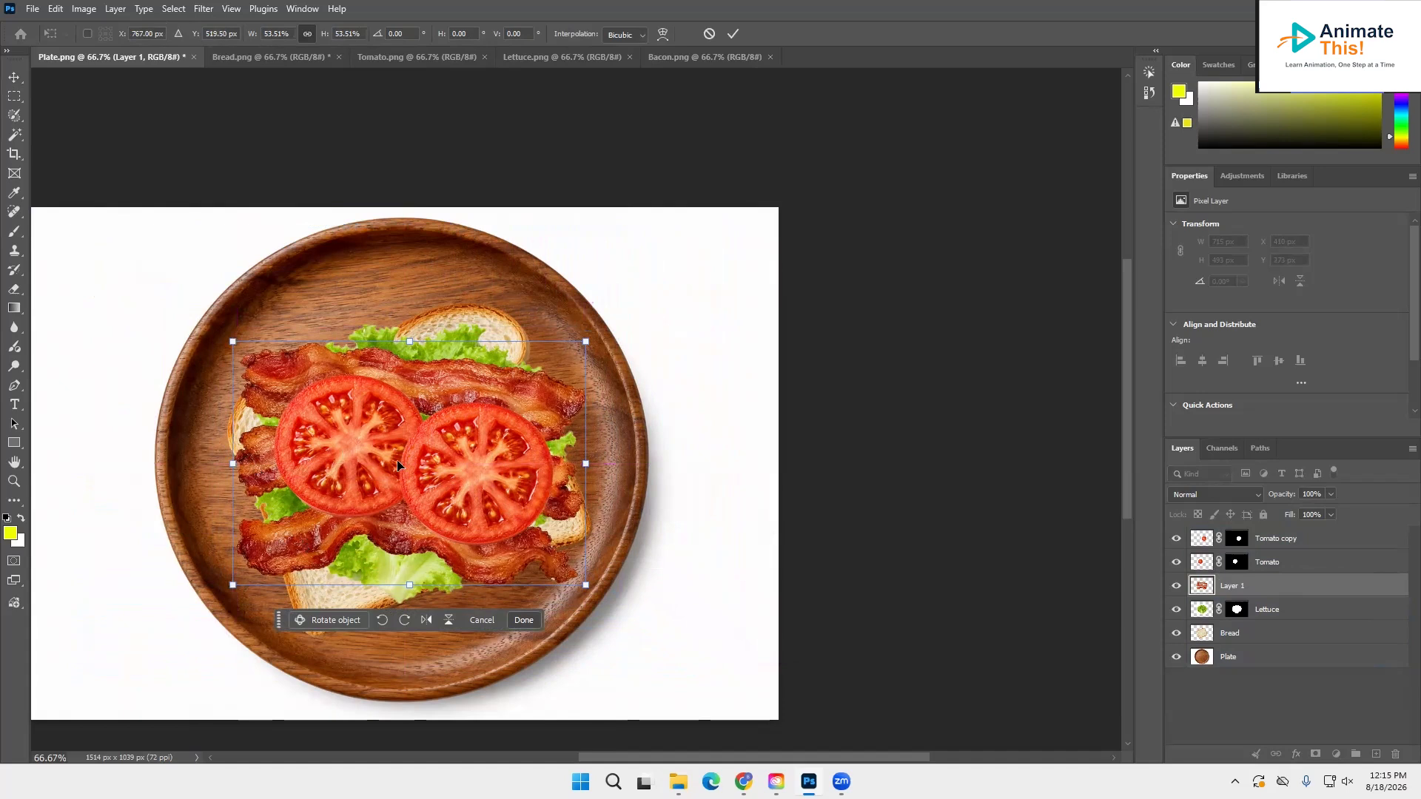
Step: Rename the bacon strips' layer as Bacon
double_click(1246, 585)
text(Bacon)
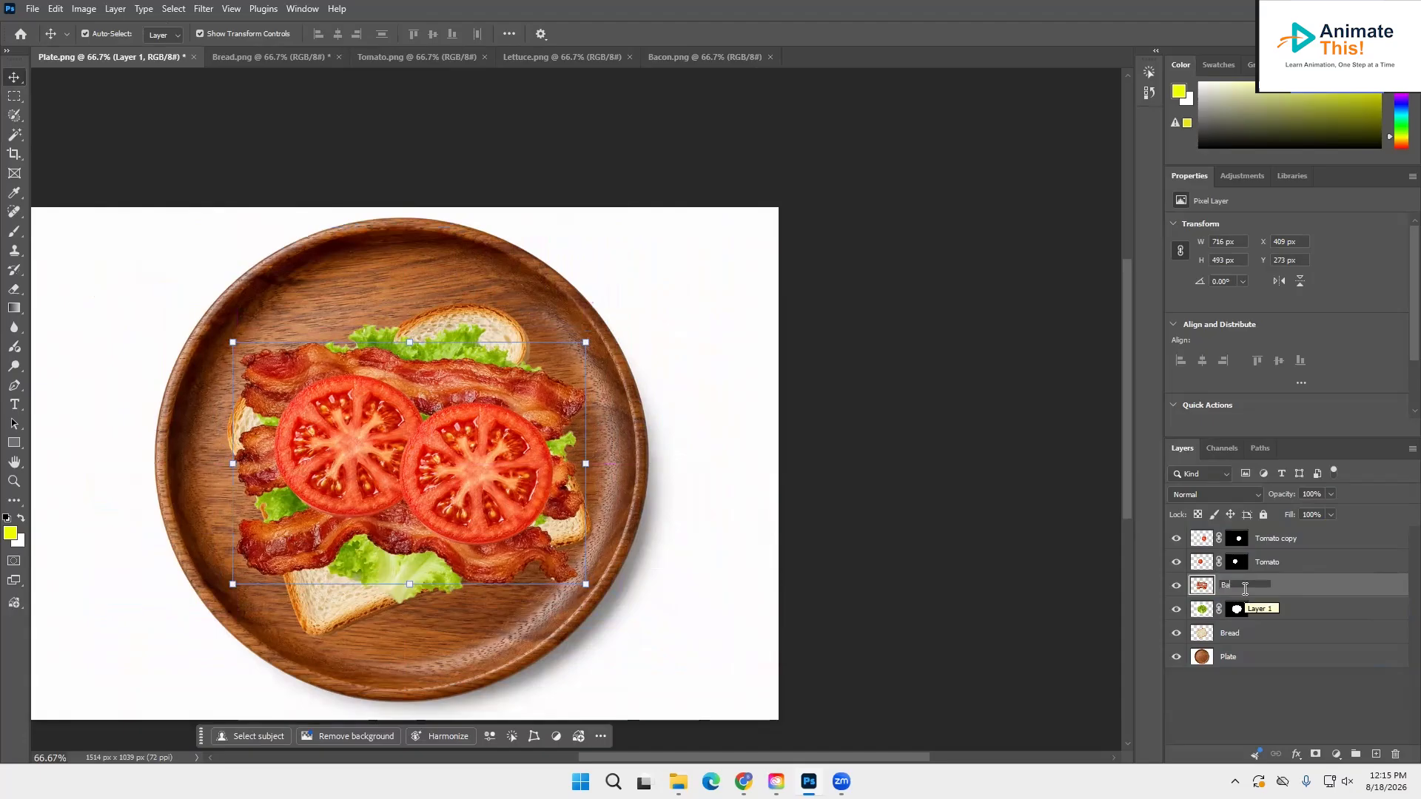
key(Return)
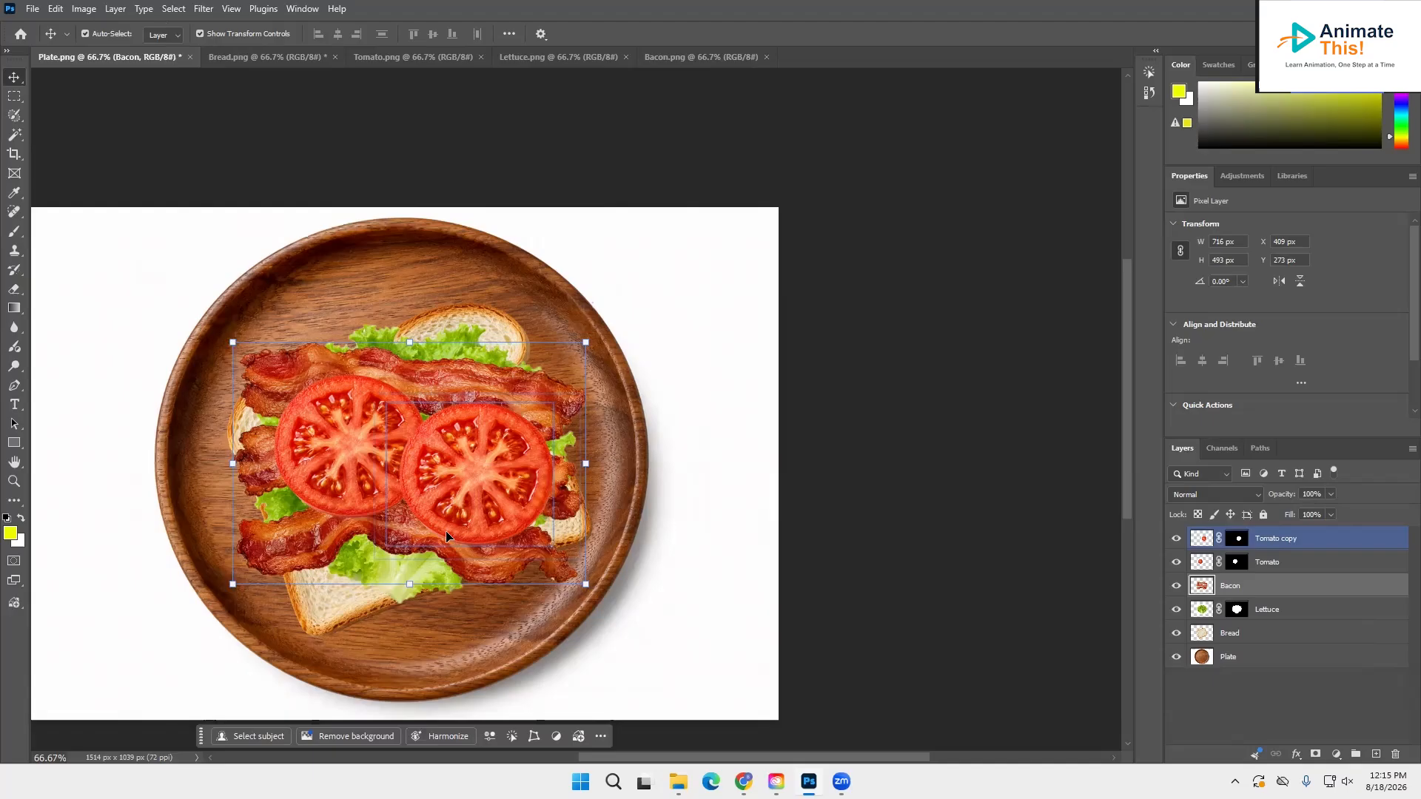
Step: Add a new empty layer above the topmost tomato layer and name it Mustard
click(1275, 543)
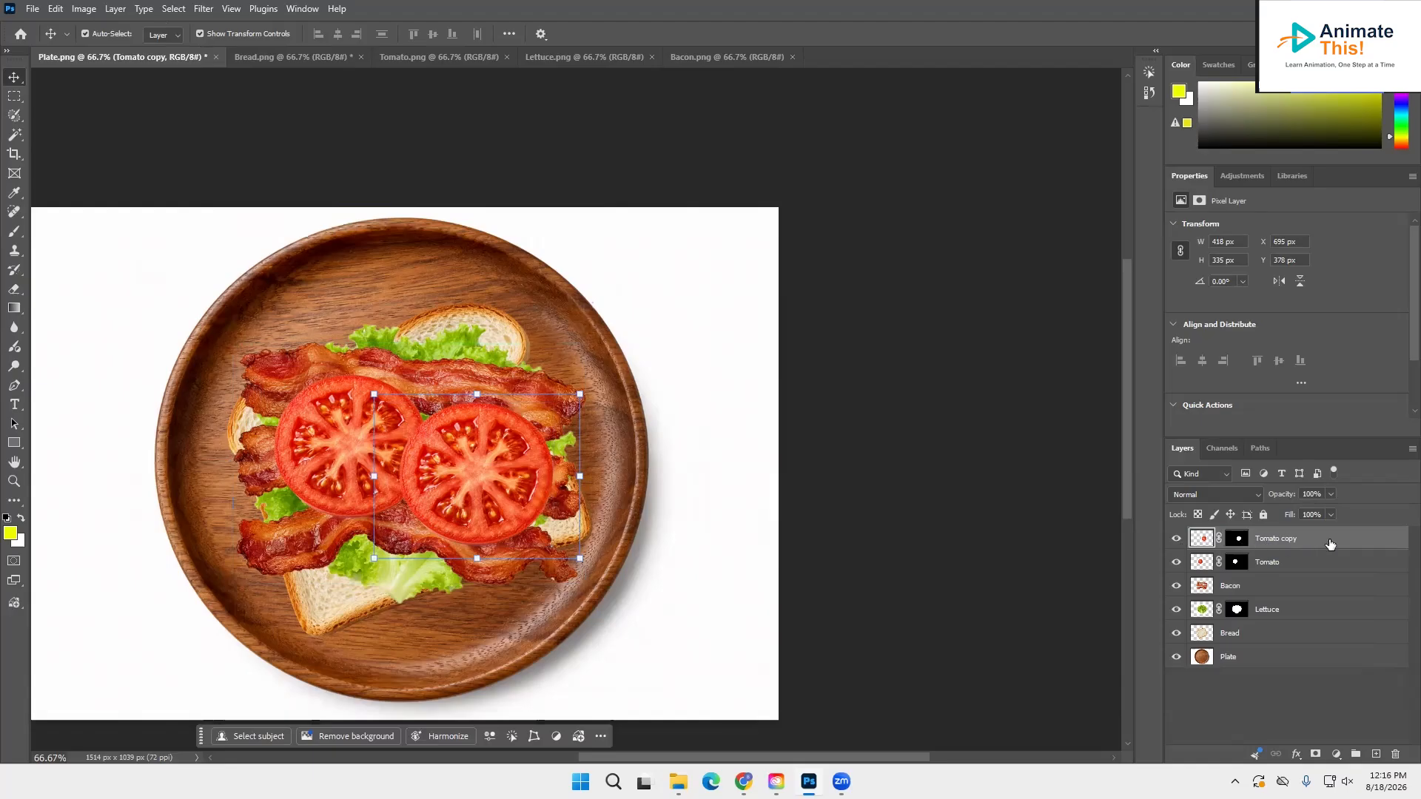
click(1376, 754)
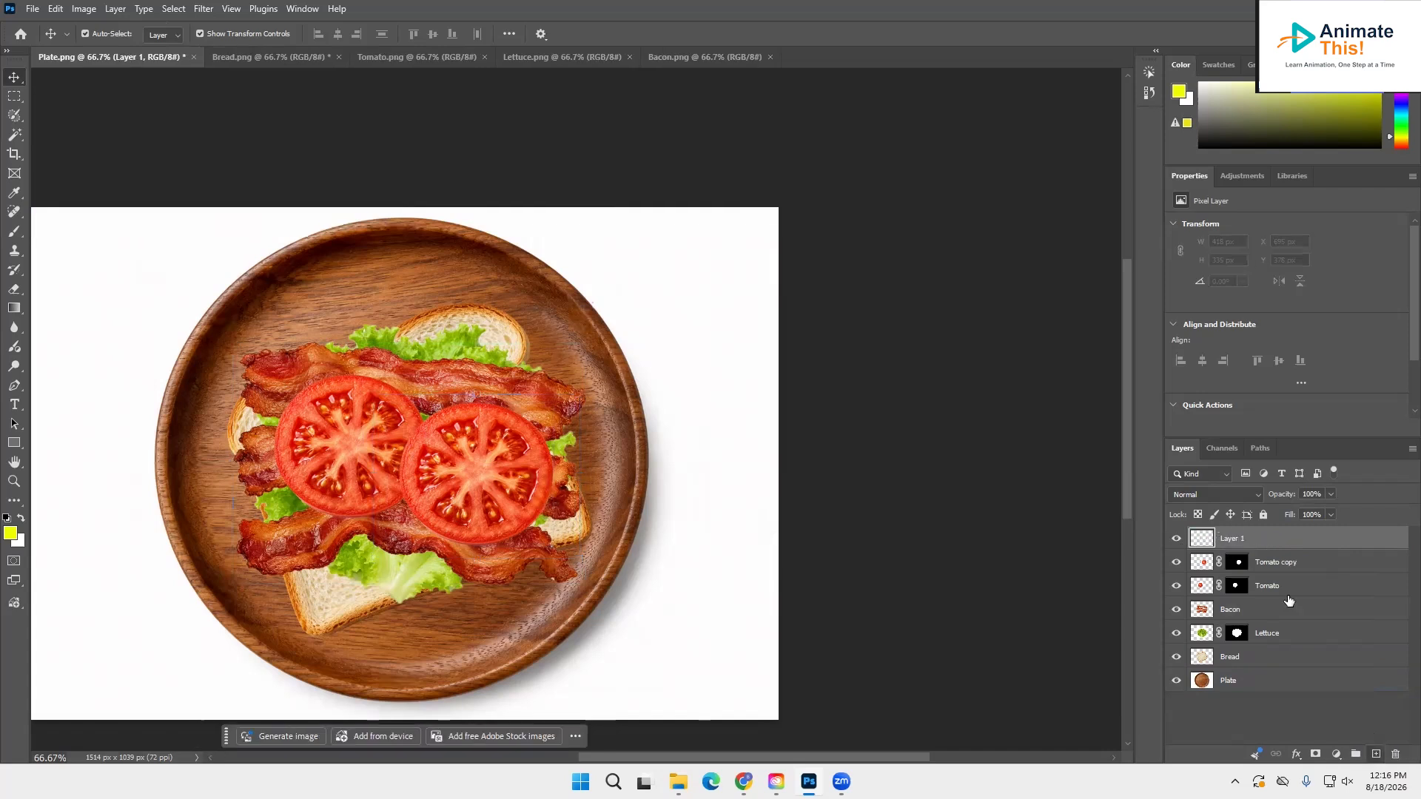
double_click(1230, 539)
text(Mustard)
key(Return)
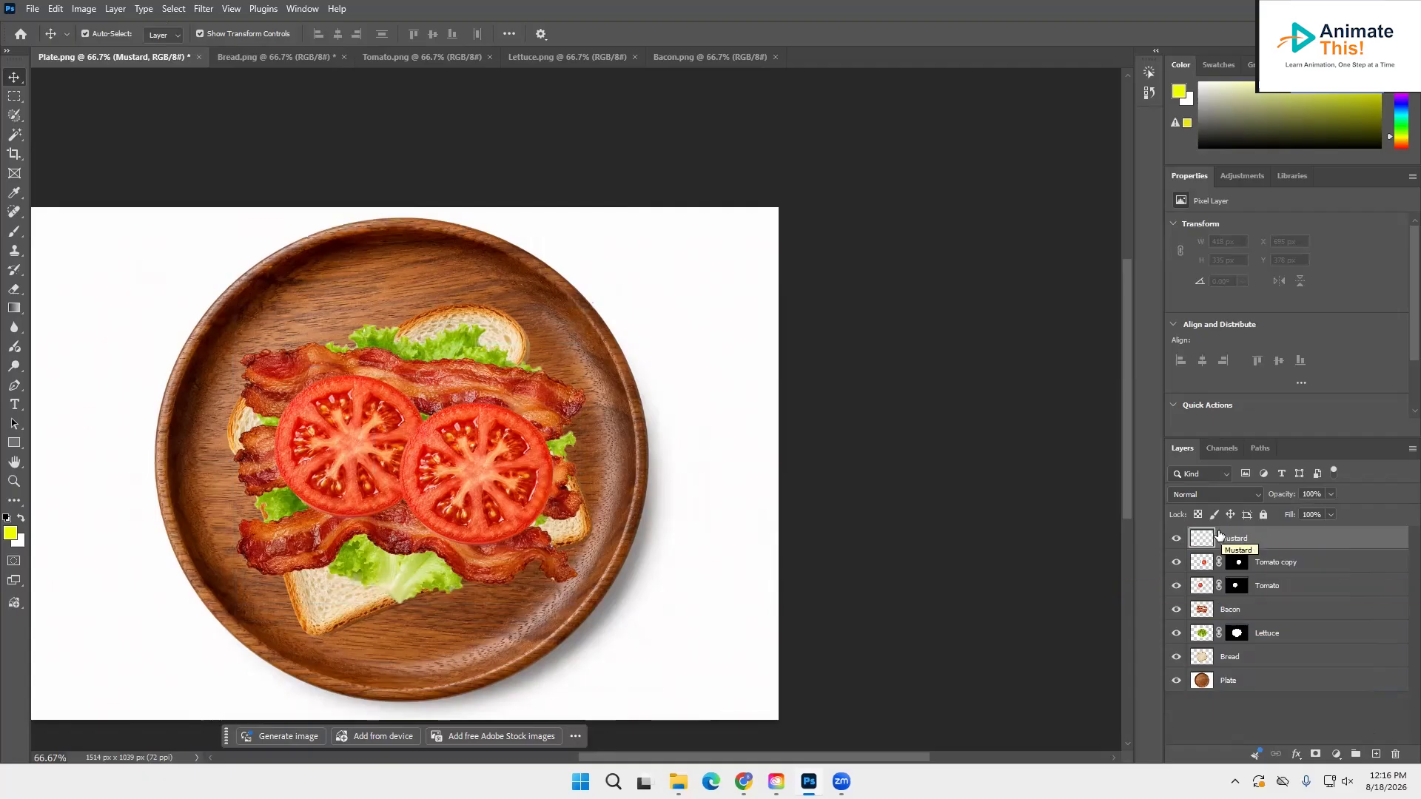
Step: Set up the Brush tool with a 44 px round tip at 100% hardness
click(18, 230)
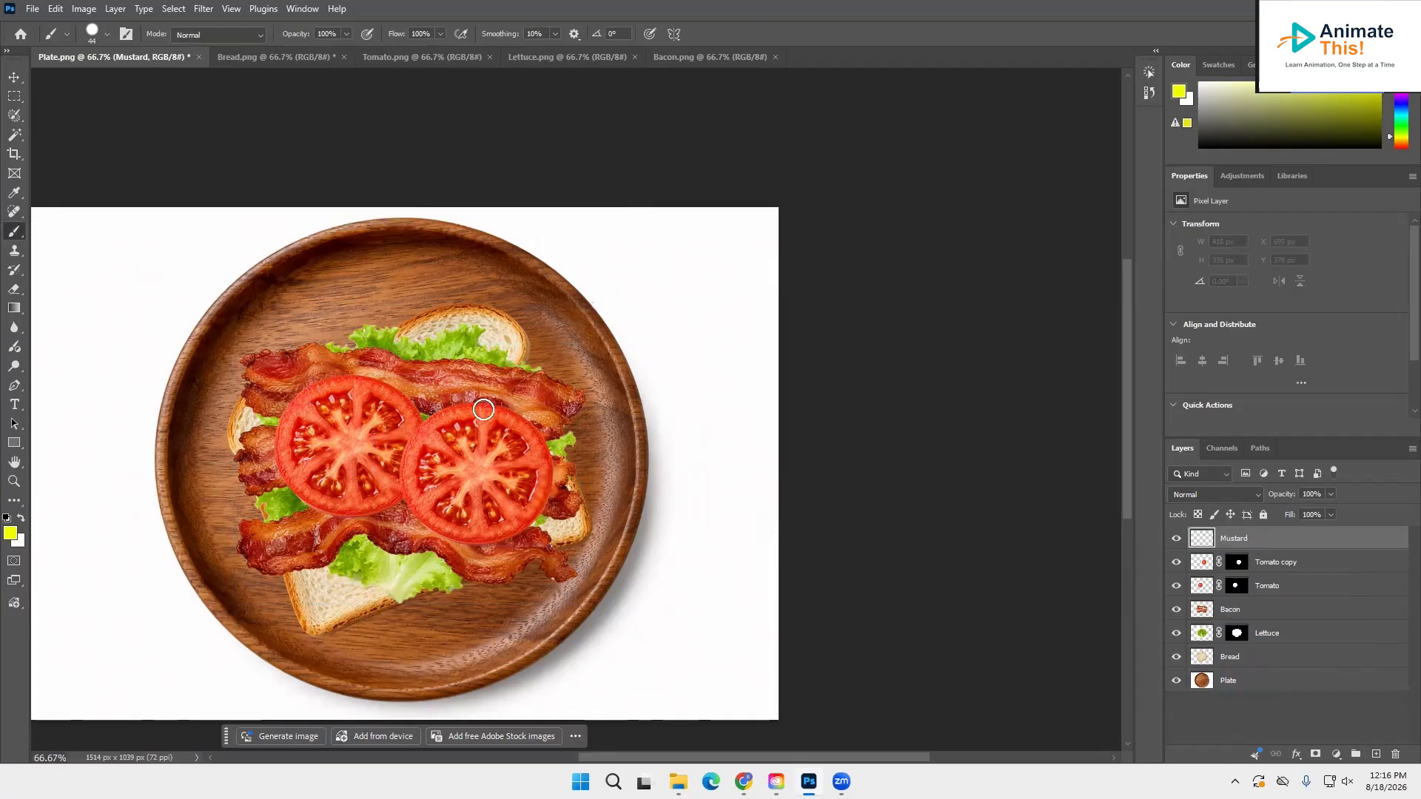
click(108, 35)
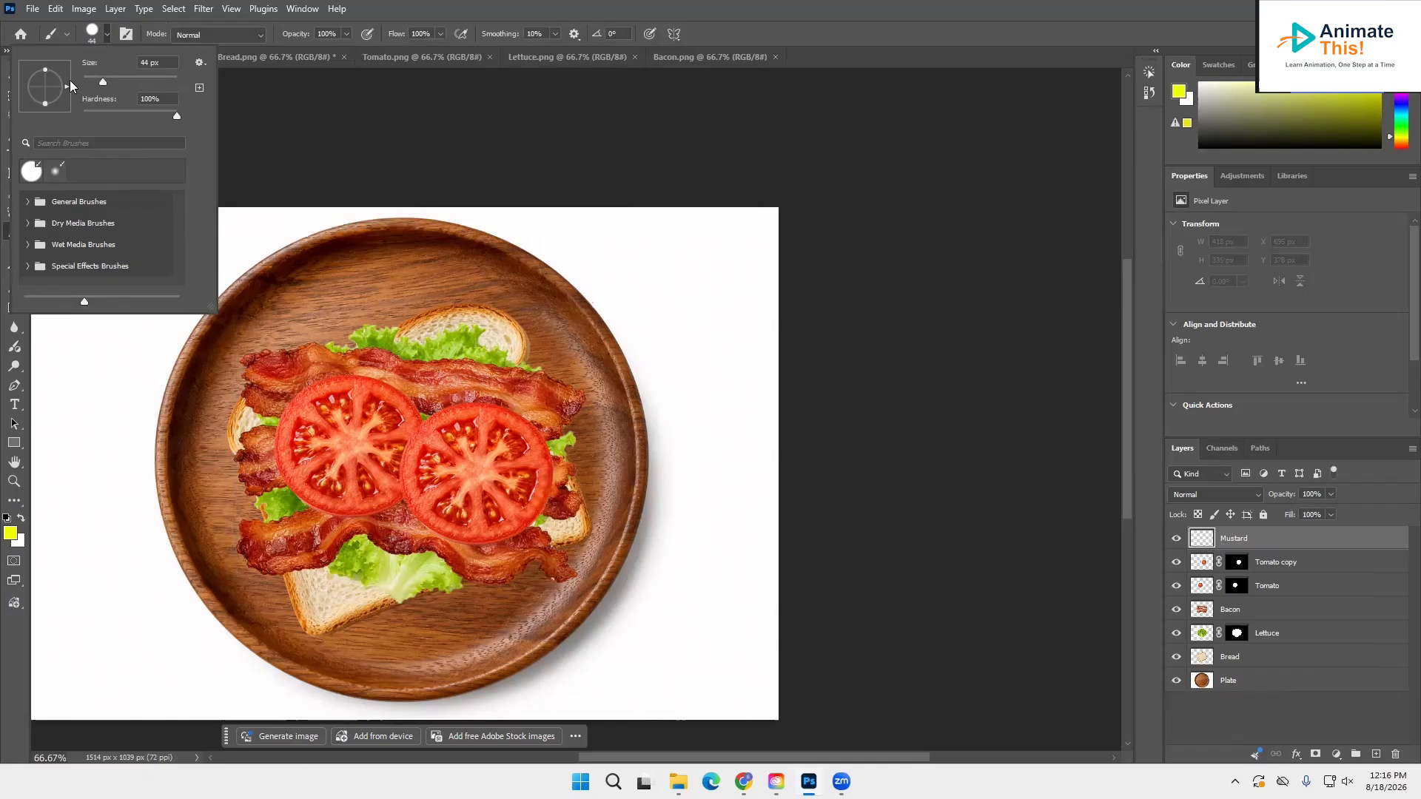
drag(177, 116, 201, 121)
click(496, 11)
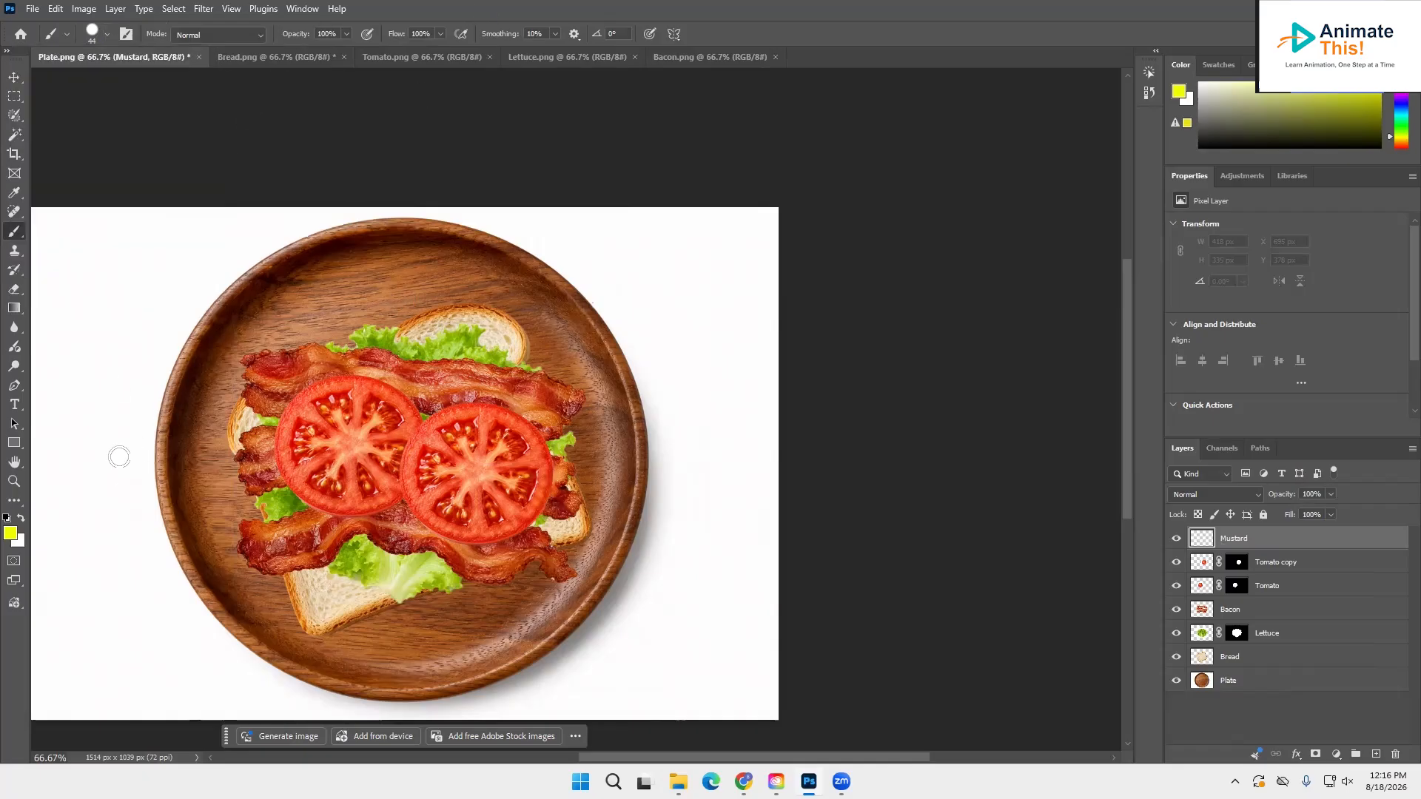
Step: Set the foreground color to ffe400 and paint a winding mustard squiggle across the bacon and tomatoes on the Mustard layer
click(10, 534)
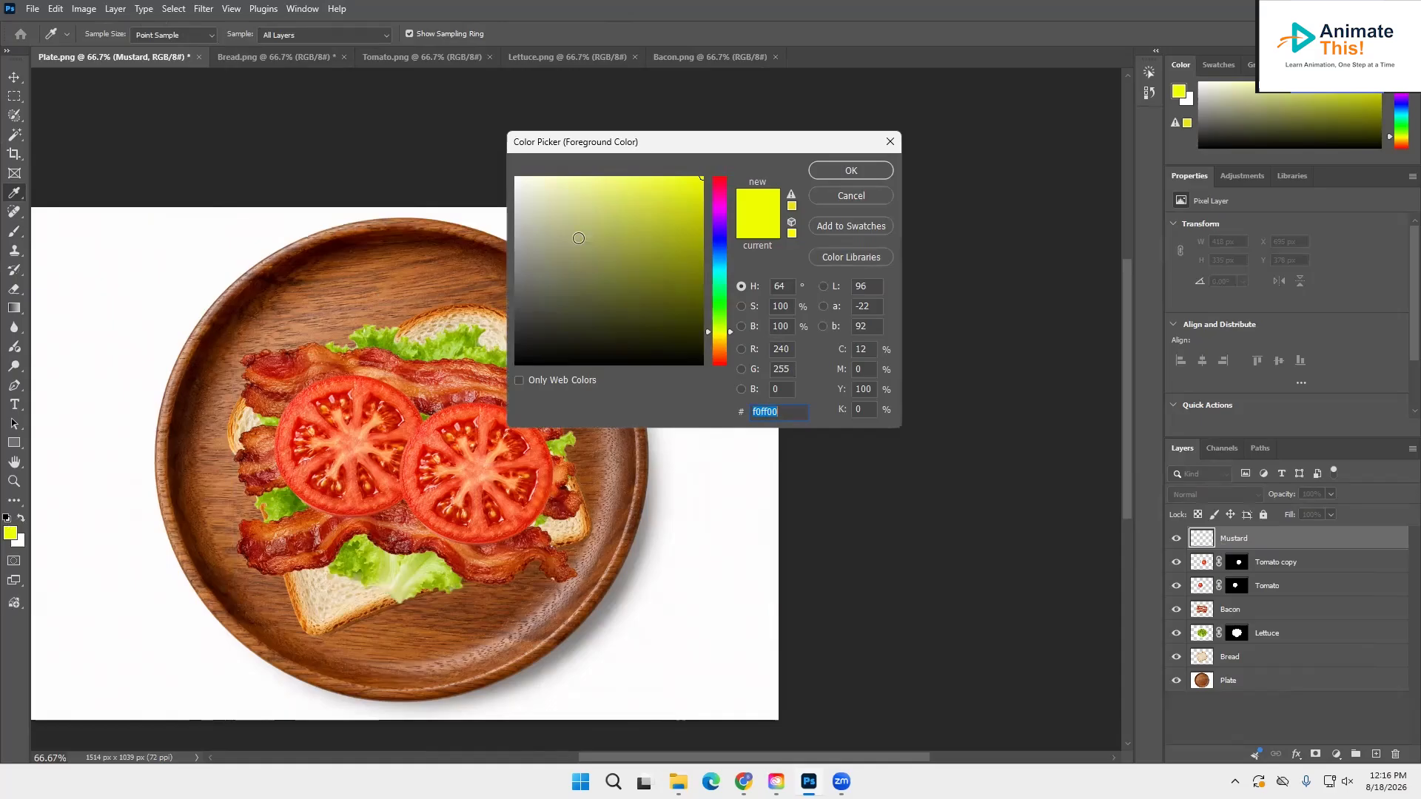
text(ffe400)
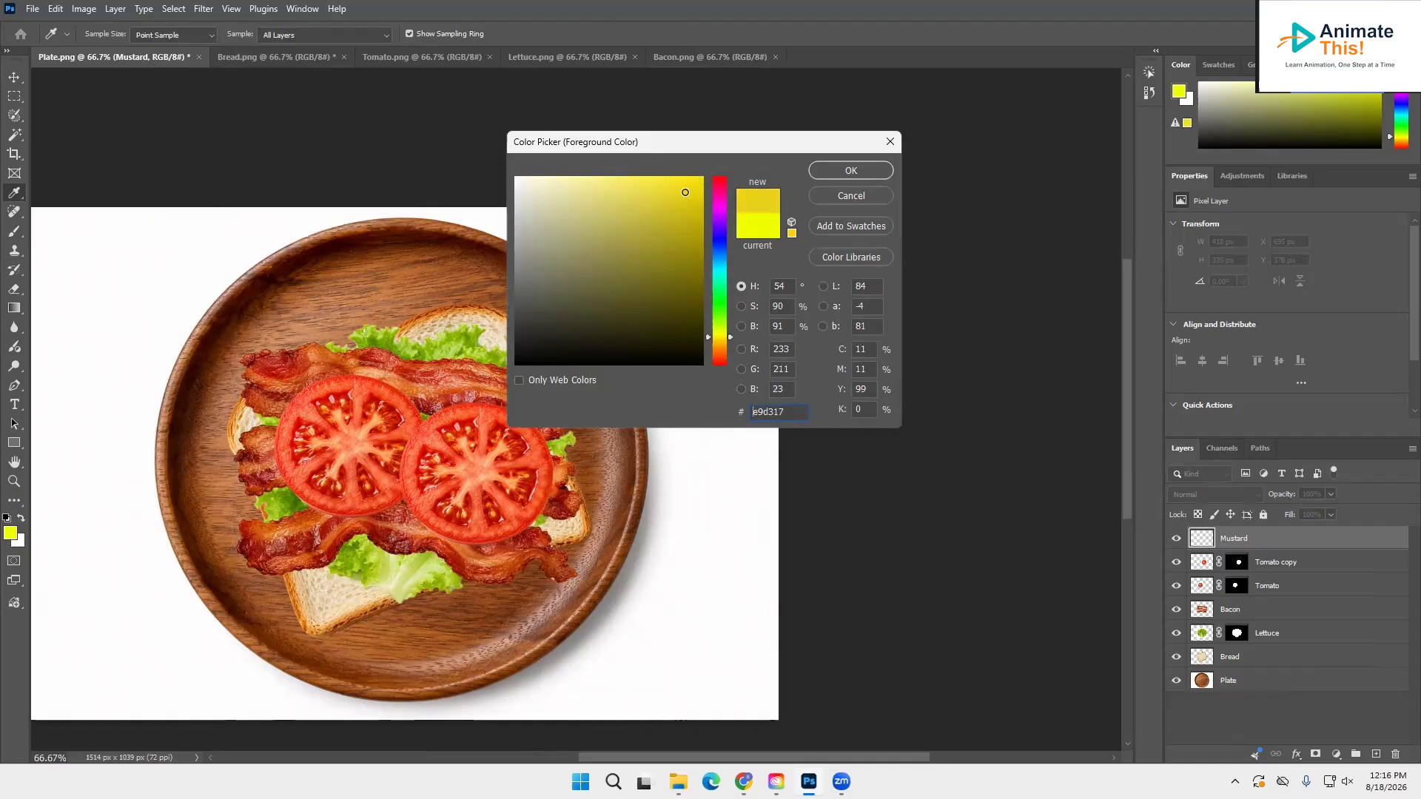
mouse_move(707, 174)
mouse_down()
mouse_move(698, 187)
mouse_move(707, 167)
mouse_up()
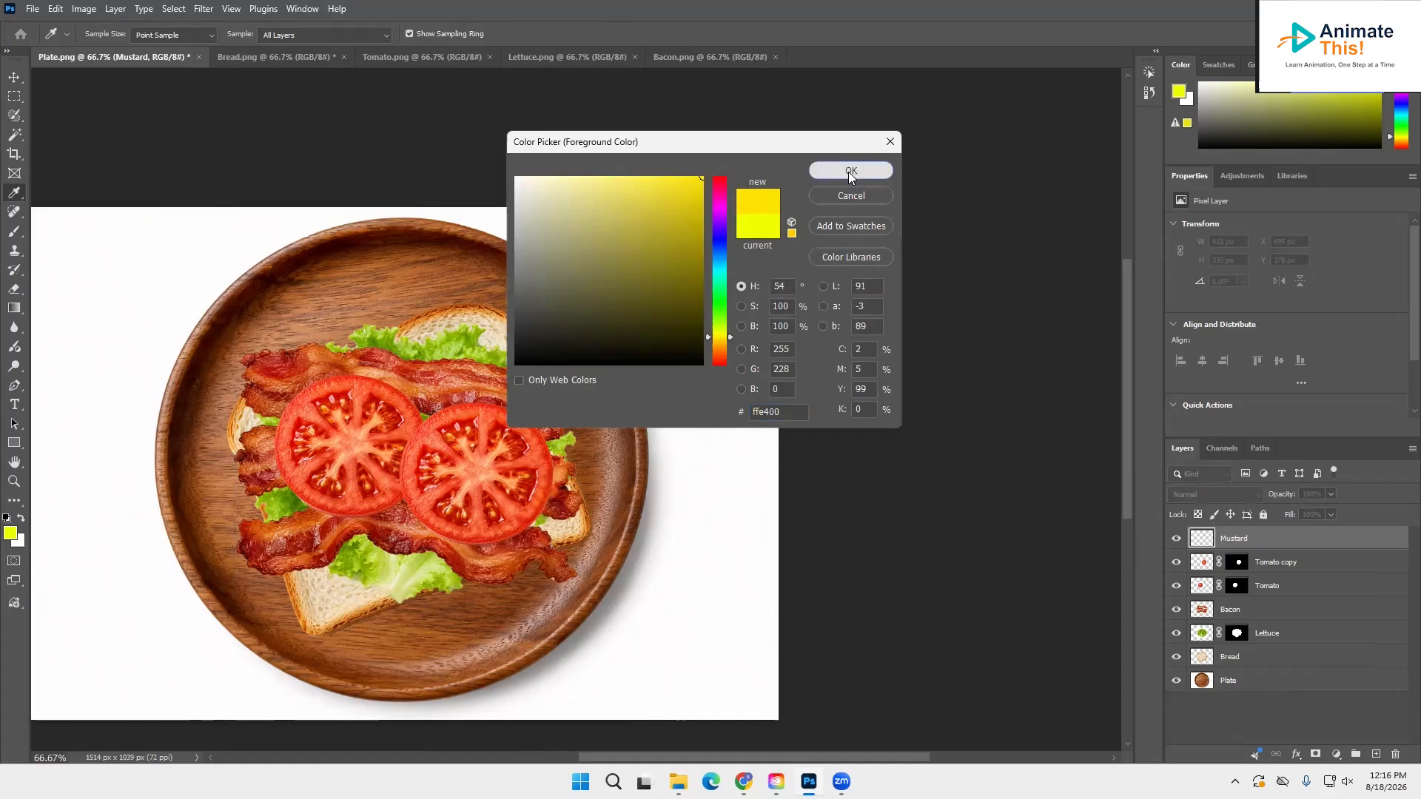
click(850, 171)
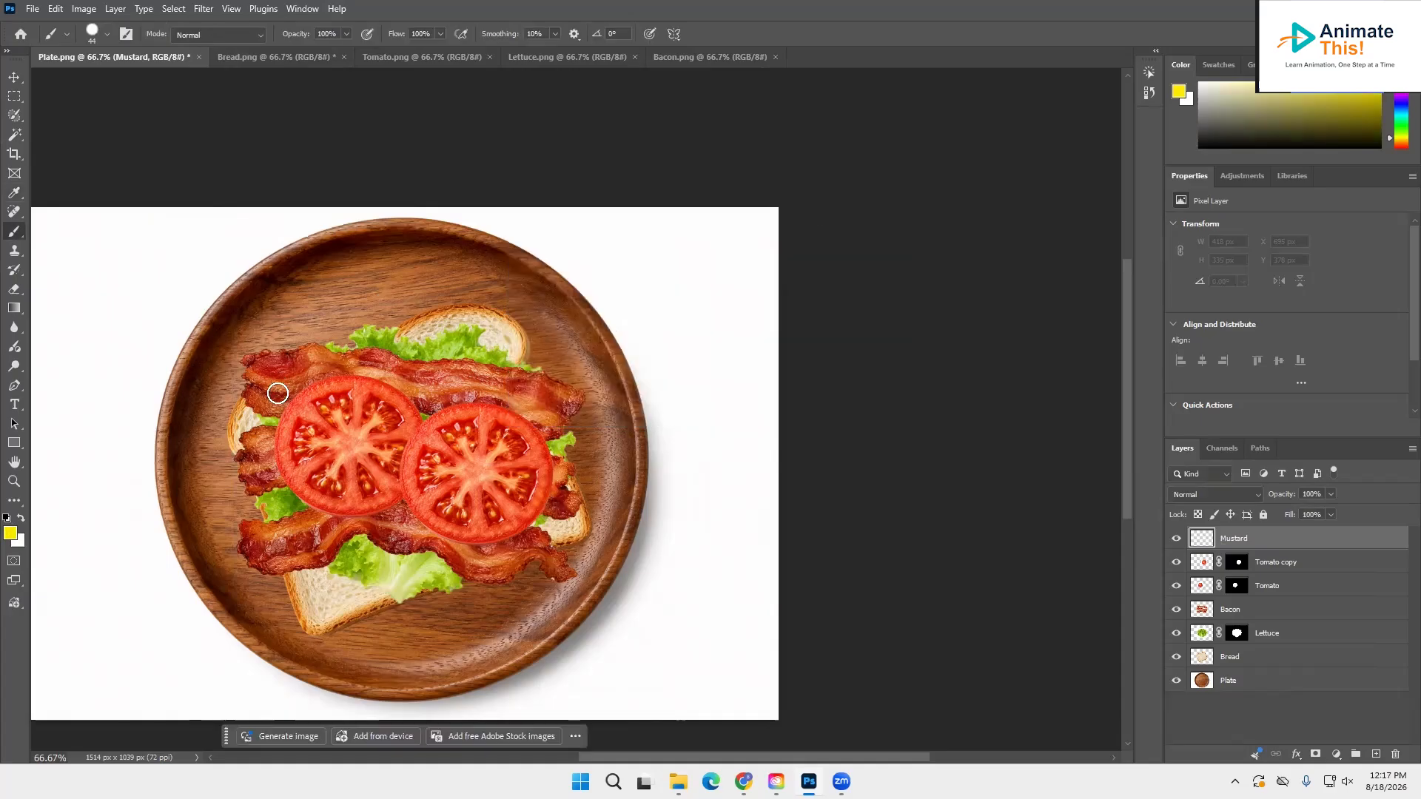
mouse_move(275, 406)
mouse_down()
mouse_move(375, 364)
mouse_move(427, 366)
mouse_move(431, 390)
mouse_move(350, 436)
mouse_move(336, 478)
mouse_move(346, 492)
mouse_move(480, 451)
mouse_move(527, 455)
mouse_move(528, 487)
mouse_move(402, 528)
mouse_move(332, 593)
mouse_up()
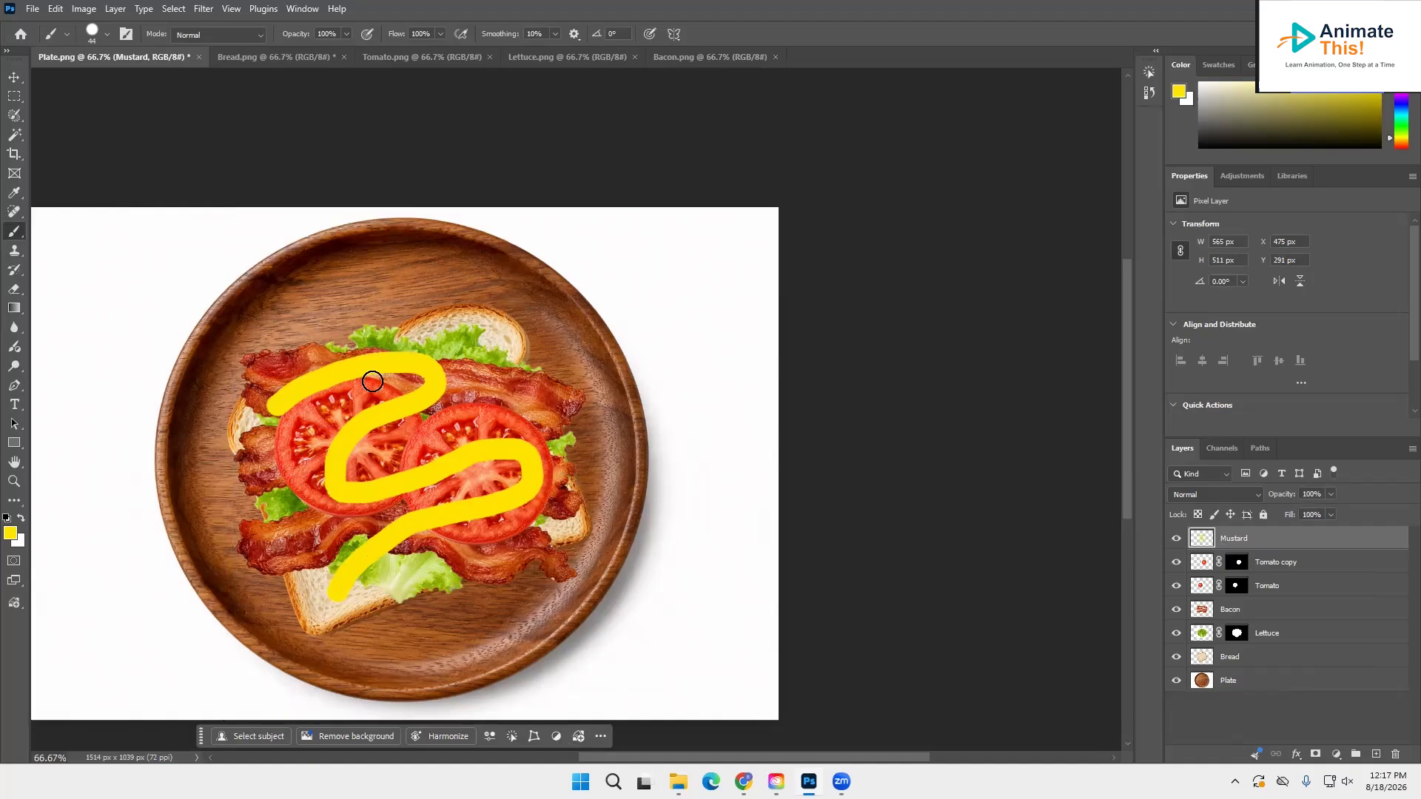
Step: Apply an Inner Bevel with Bevel & Emboss to the Mustard layer, with size 27 px and soften 16 px
click(1297, 754)
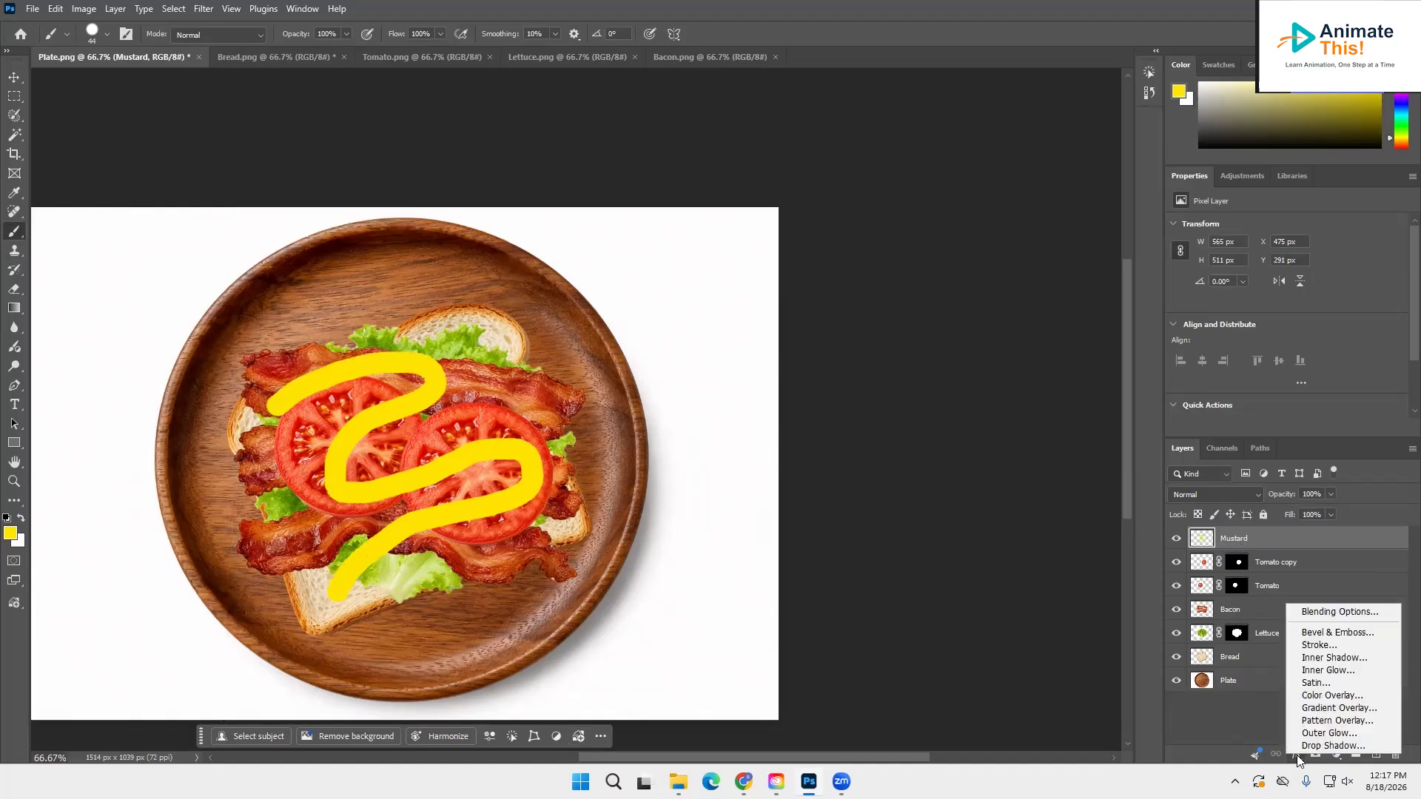
click(1326, 633)
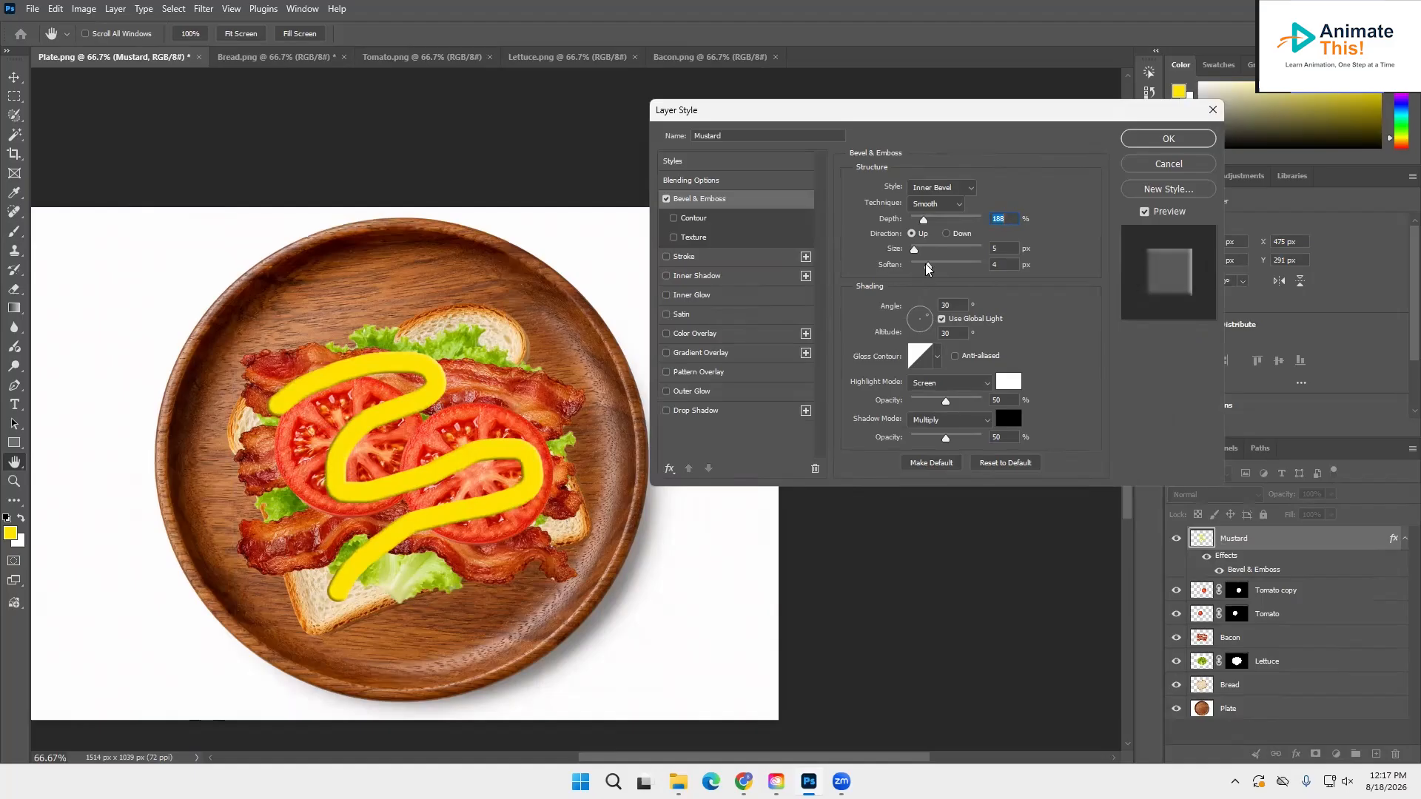
drag(916, 250, 1011, 270)
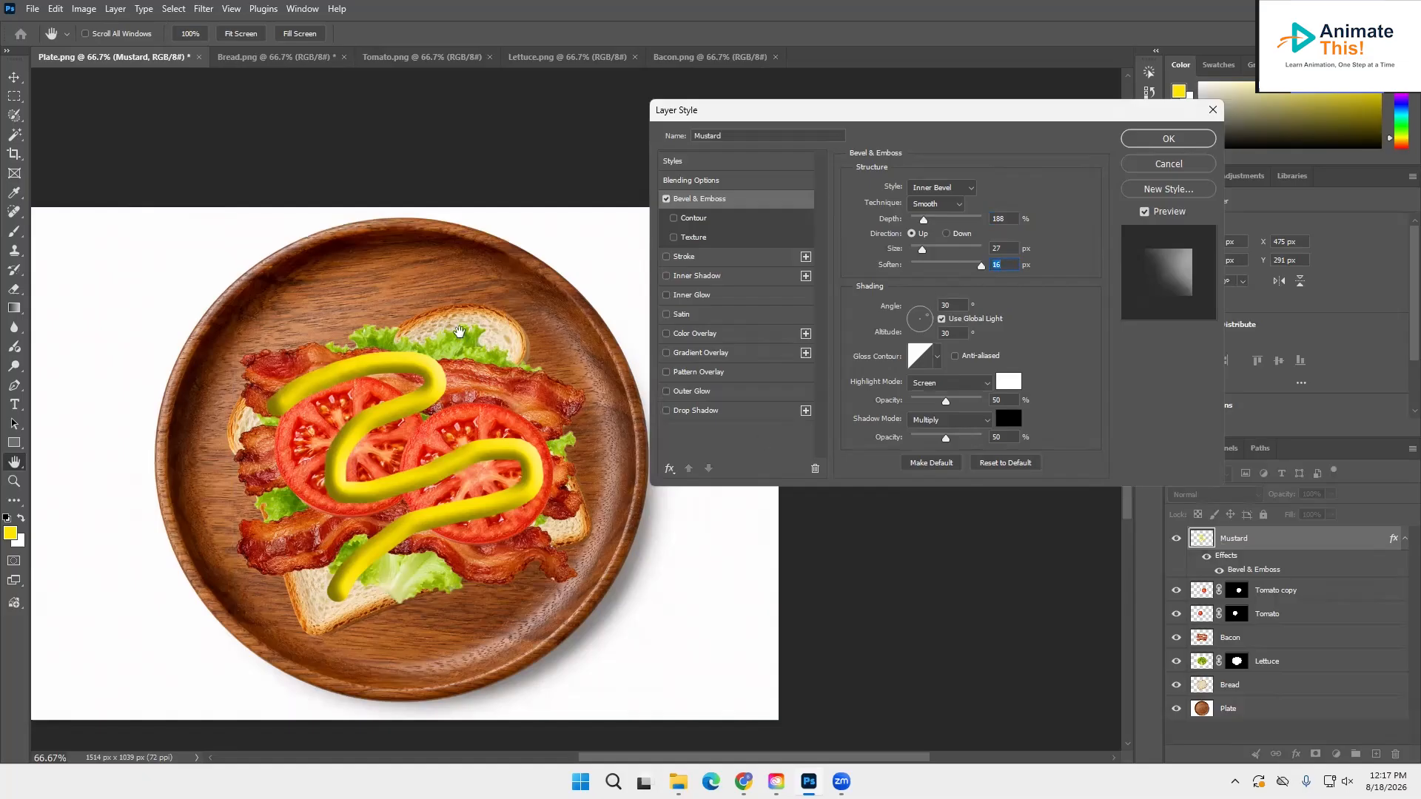
click(1167, 139)
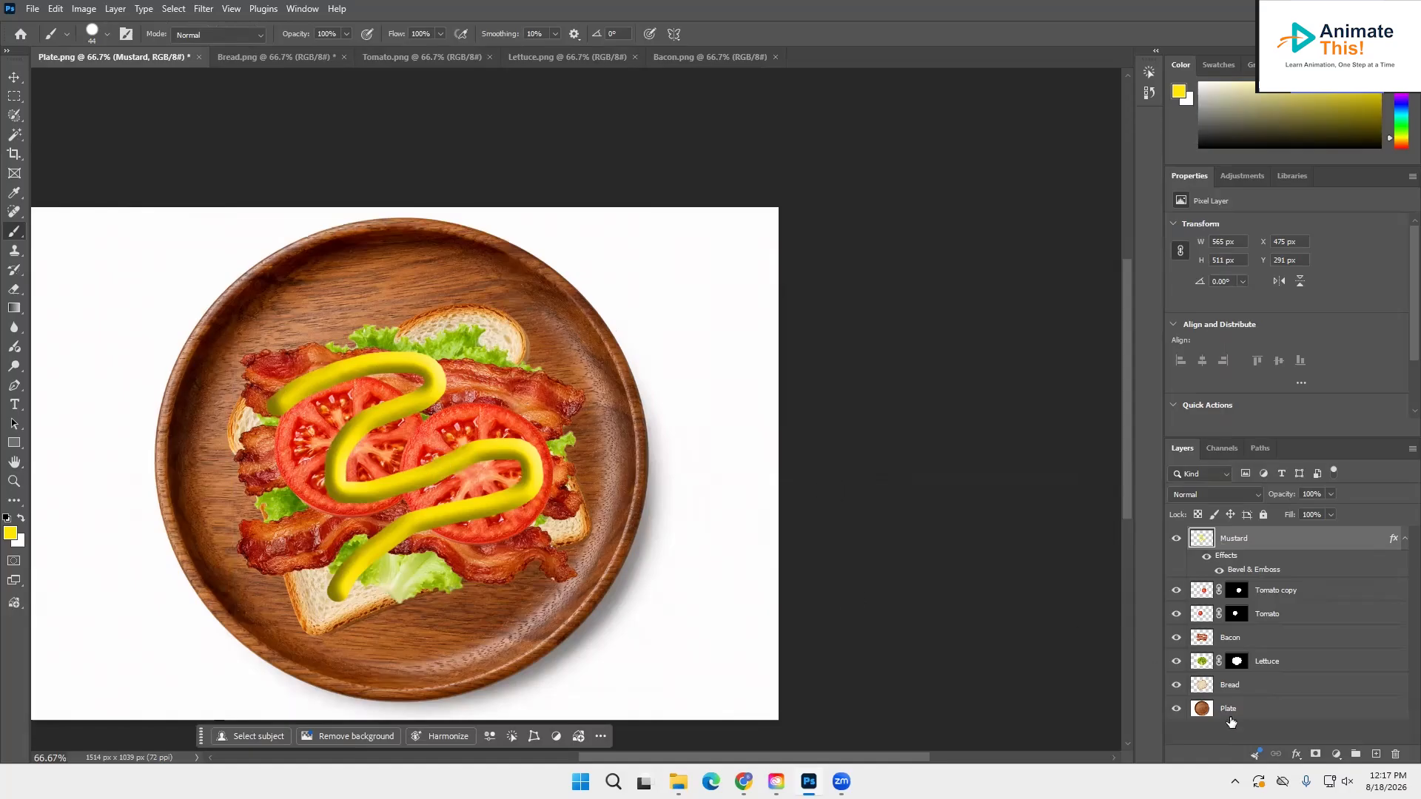
Step: Duplicate the Bread layer within Plate.png and move the copy to the top of the layer stack, above Mustard
click(1234, 694)
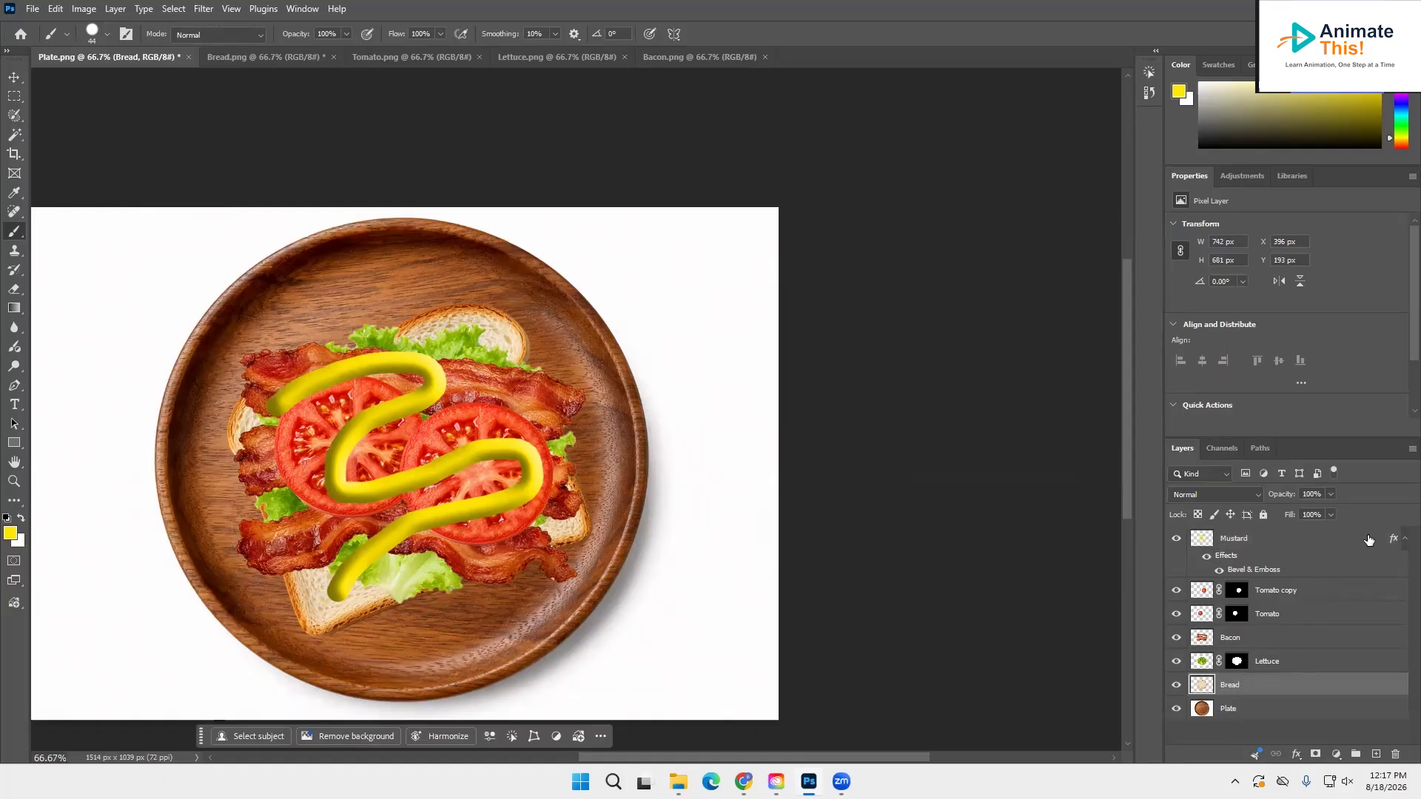
click(1411, 449)
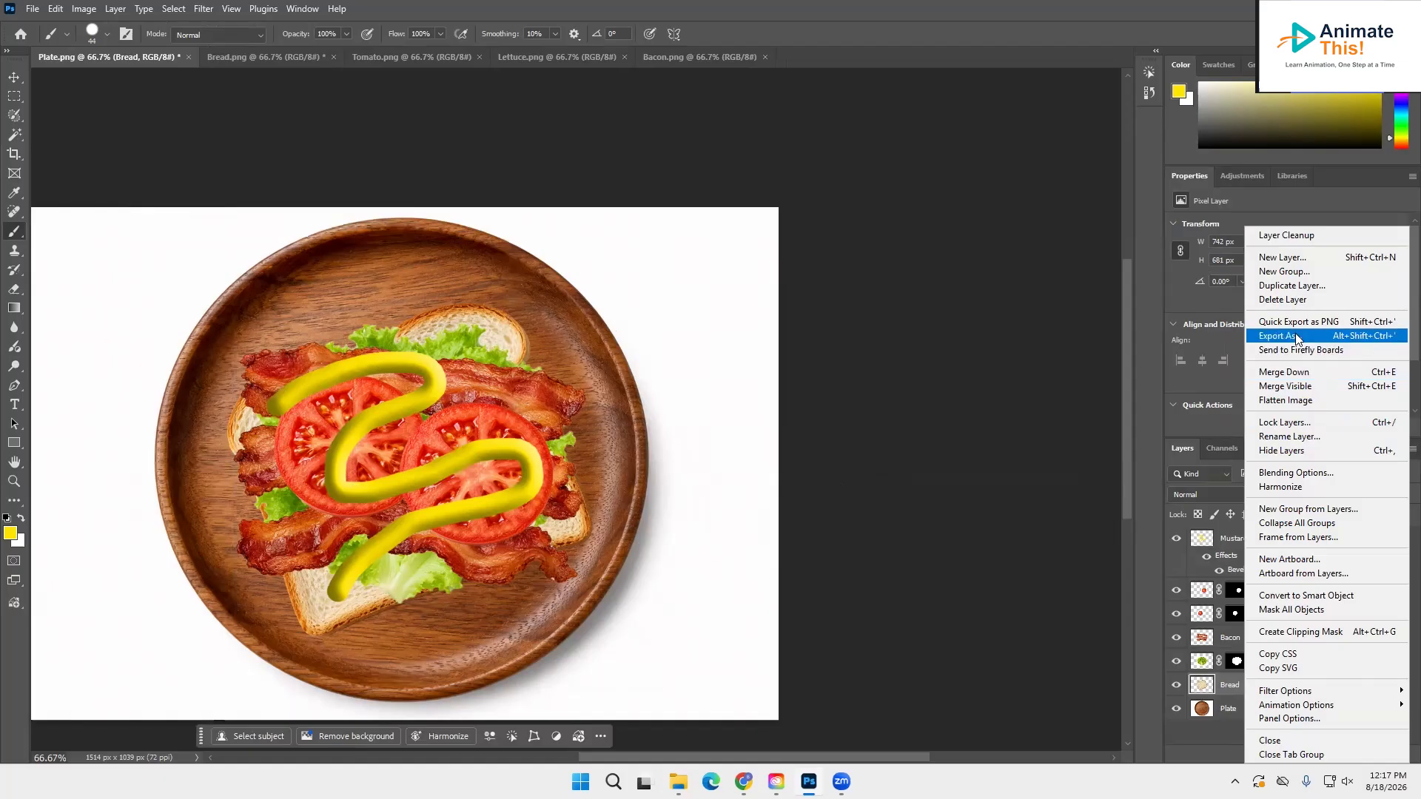
click(1288, 286)
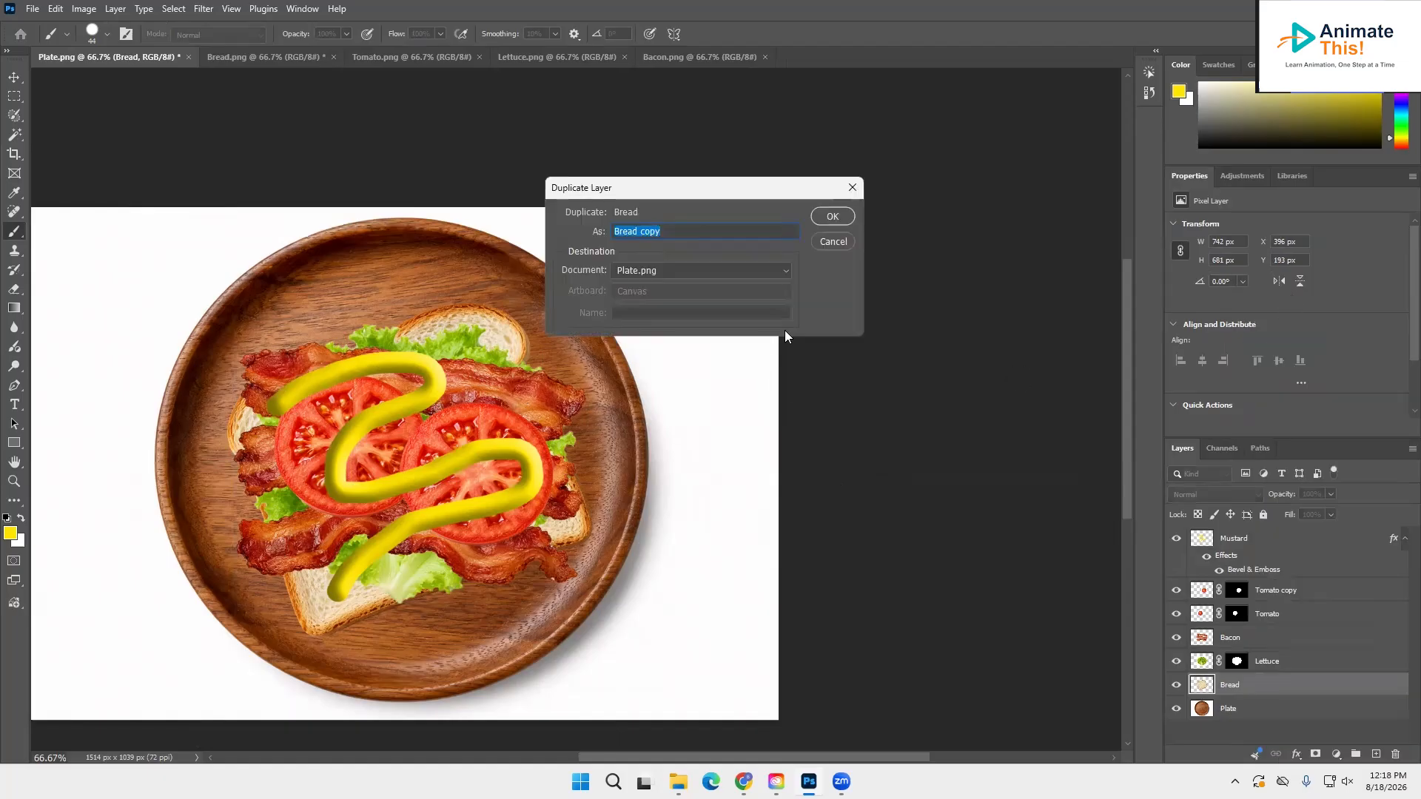
click(832, 218)
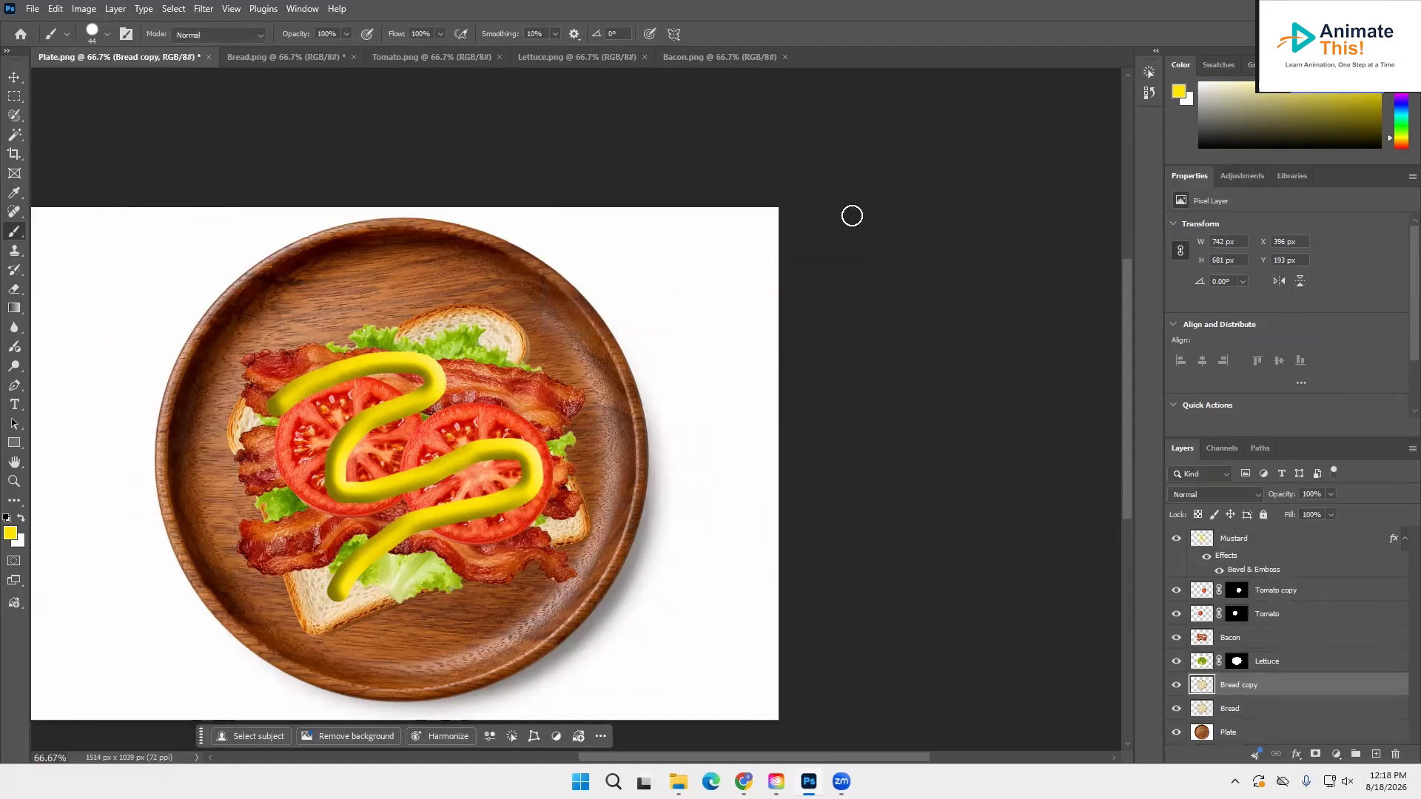
click(14, 77)
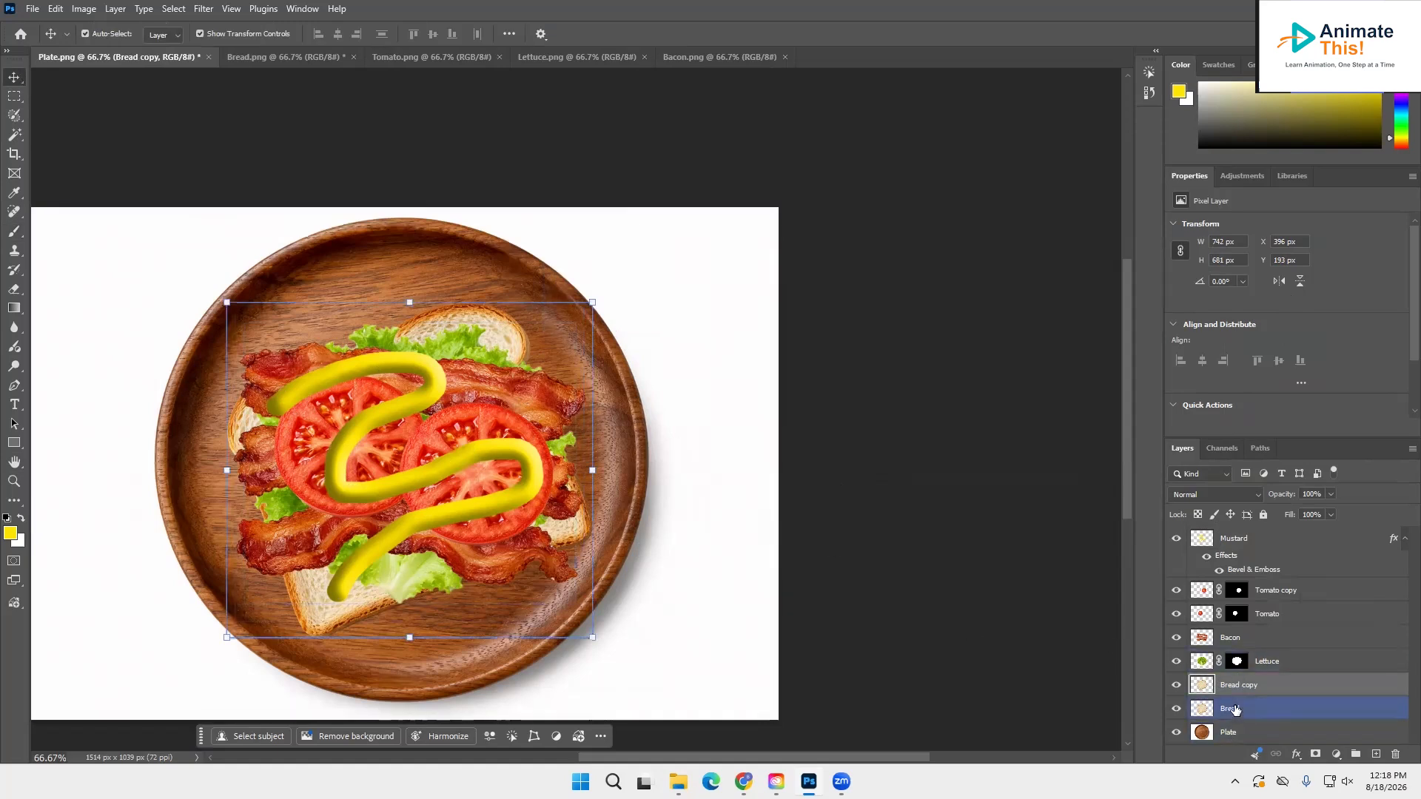
drag(1223, 687, 1200, 539)
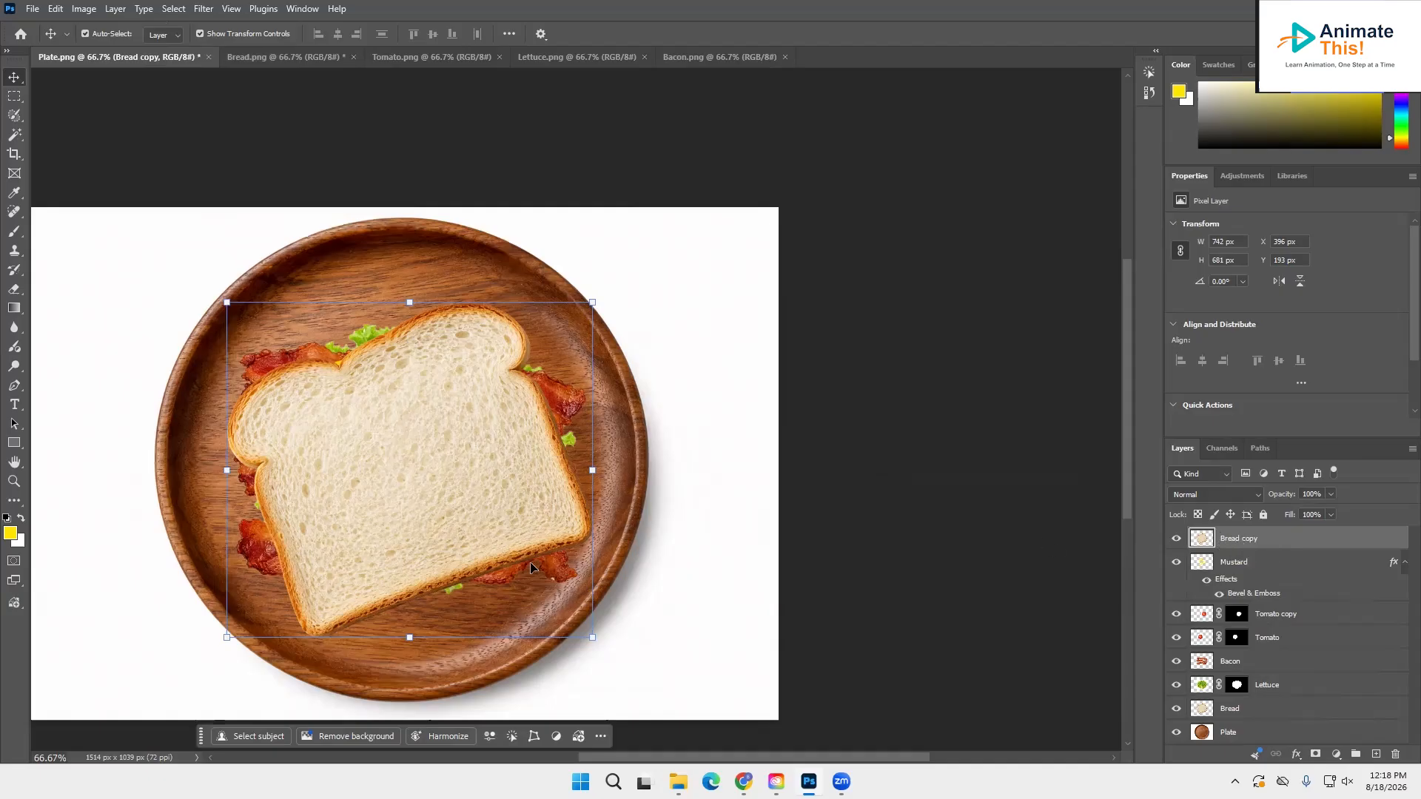
click(54, 524)
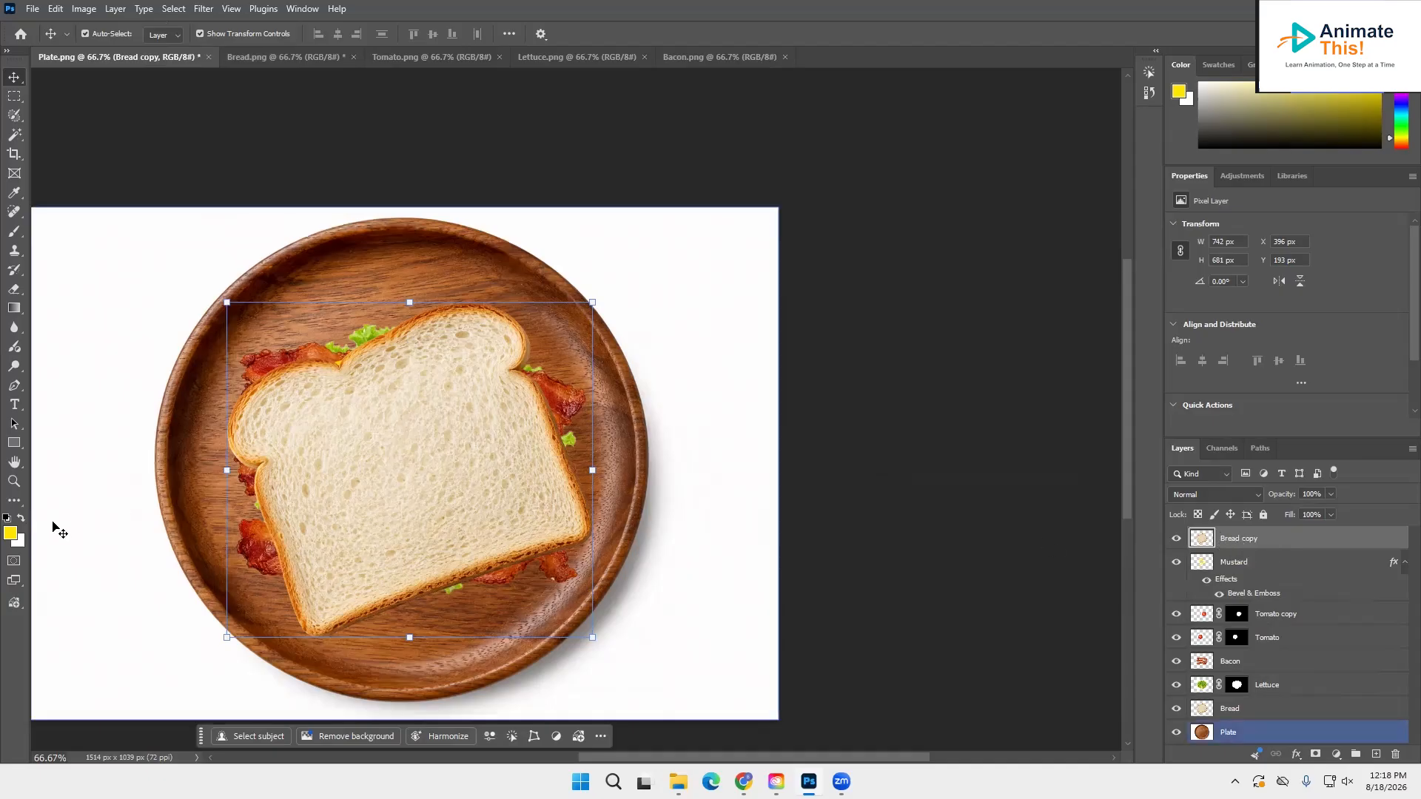
Step: Paint two eyes and a smile on the top bread slice in Quick Mask with a 72 px black brush, and convert the mask to a selection
click(14, 562)
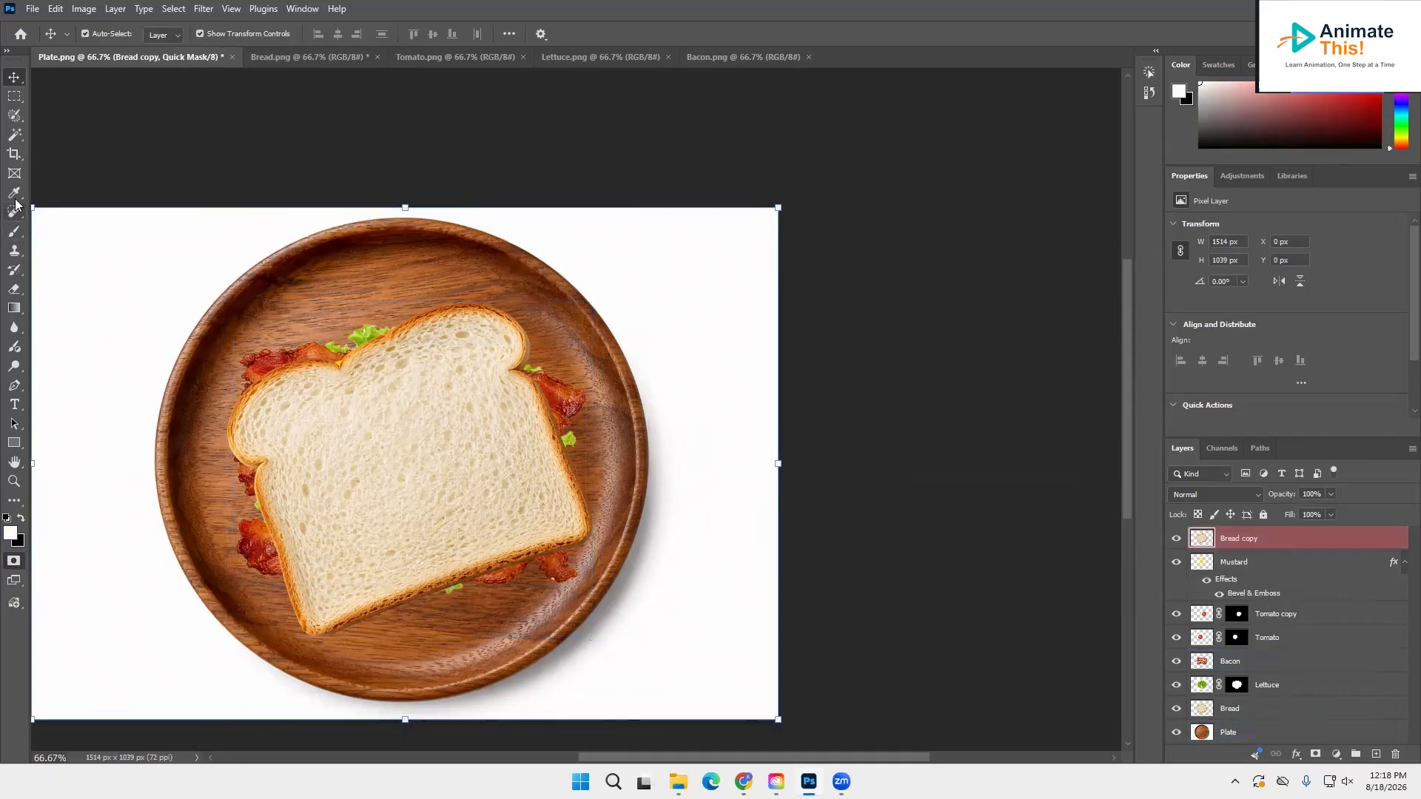
click(14, 235)
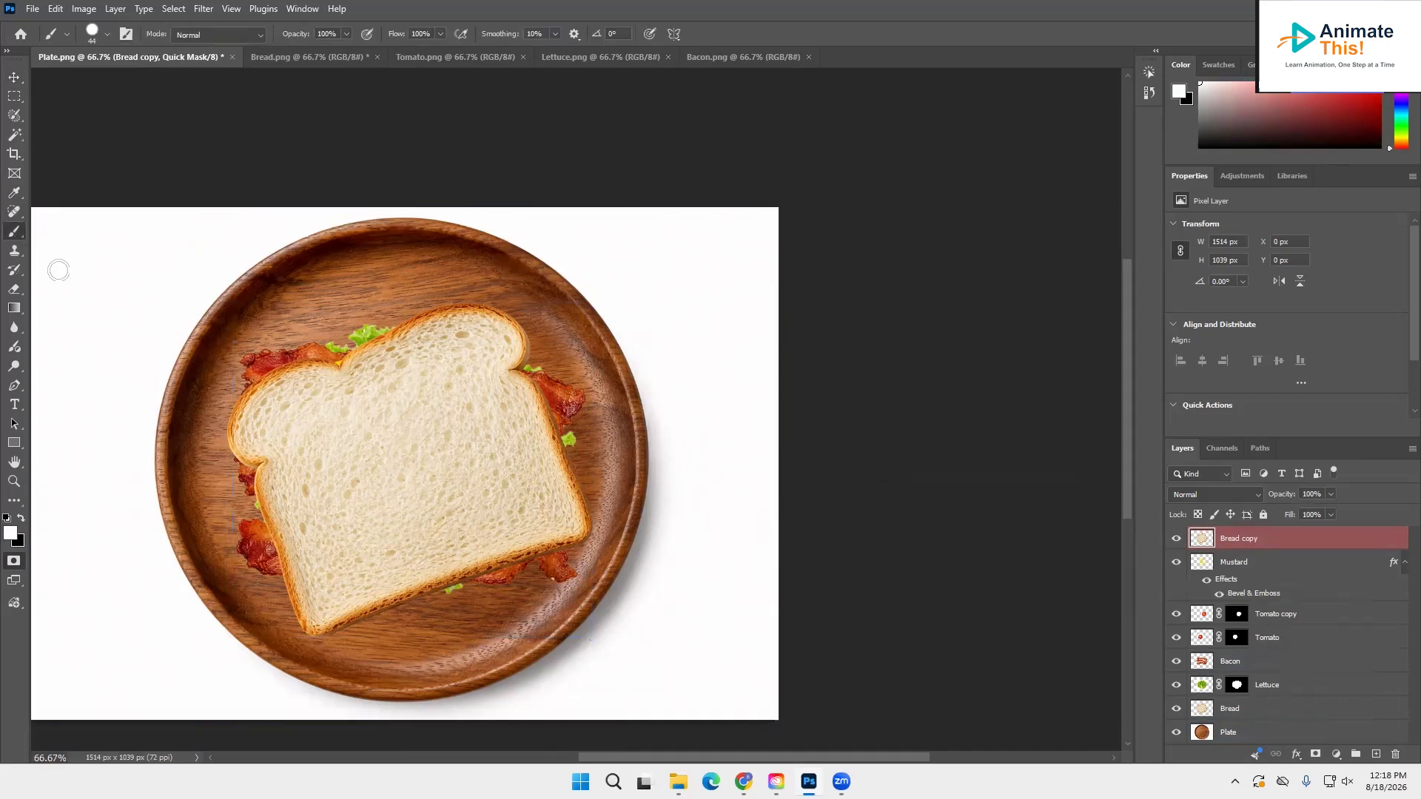
click(21, 520)
click(108, 34)
drag(108, 79, 117, 83)
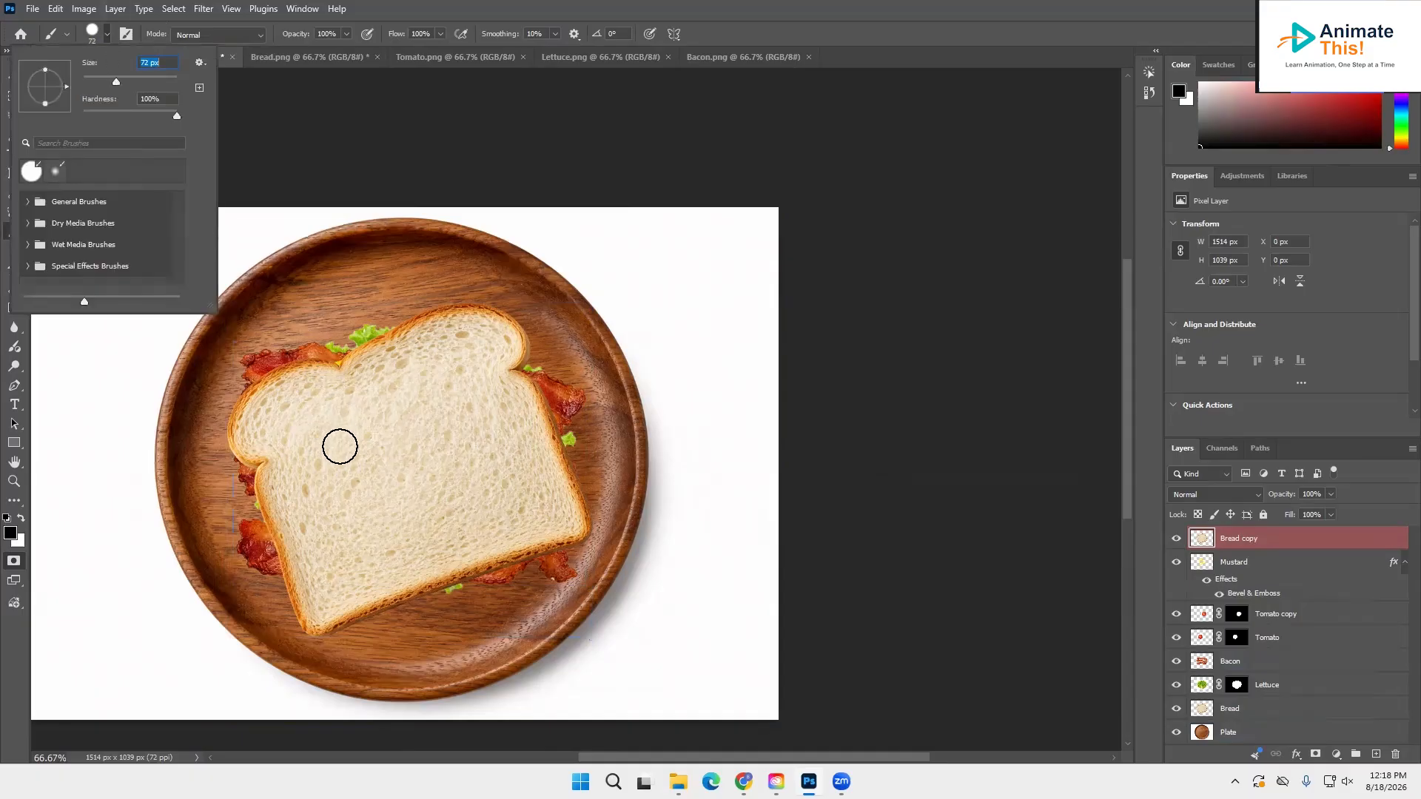
click(340, 446)
click(445, 408)
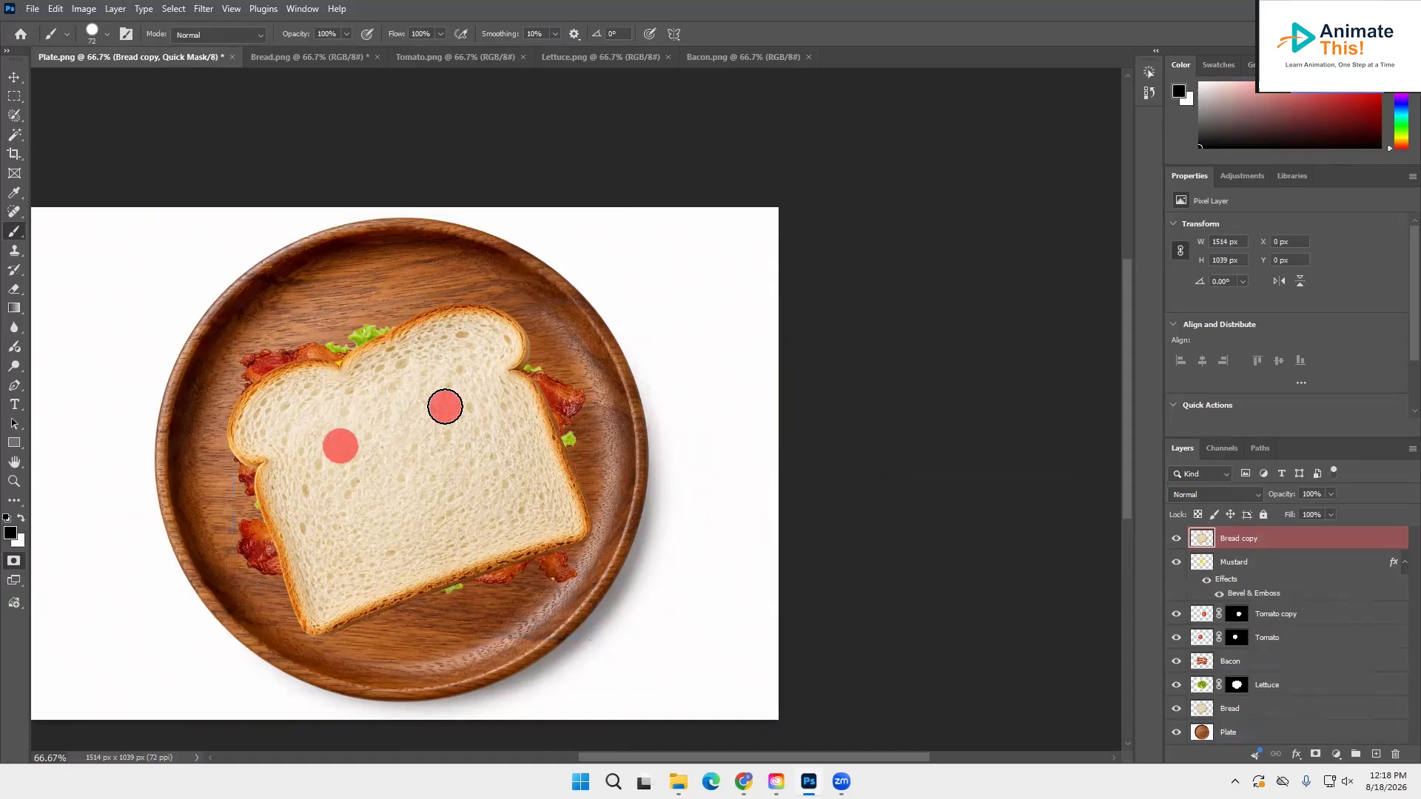
mouse_move(340, 514)
mouse_down()
mouse_move(403, 536)
mouse_move(482, 498)
mouse_move(495, 453)
mouse_up()
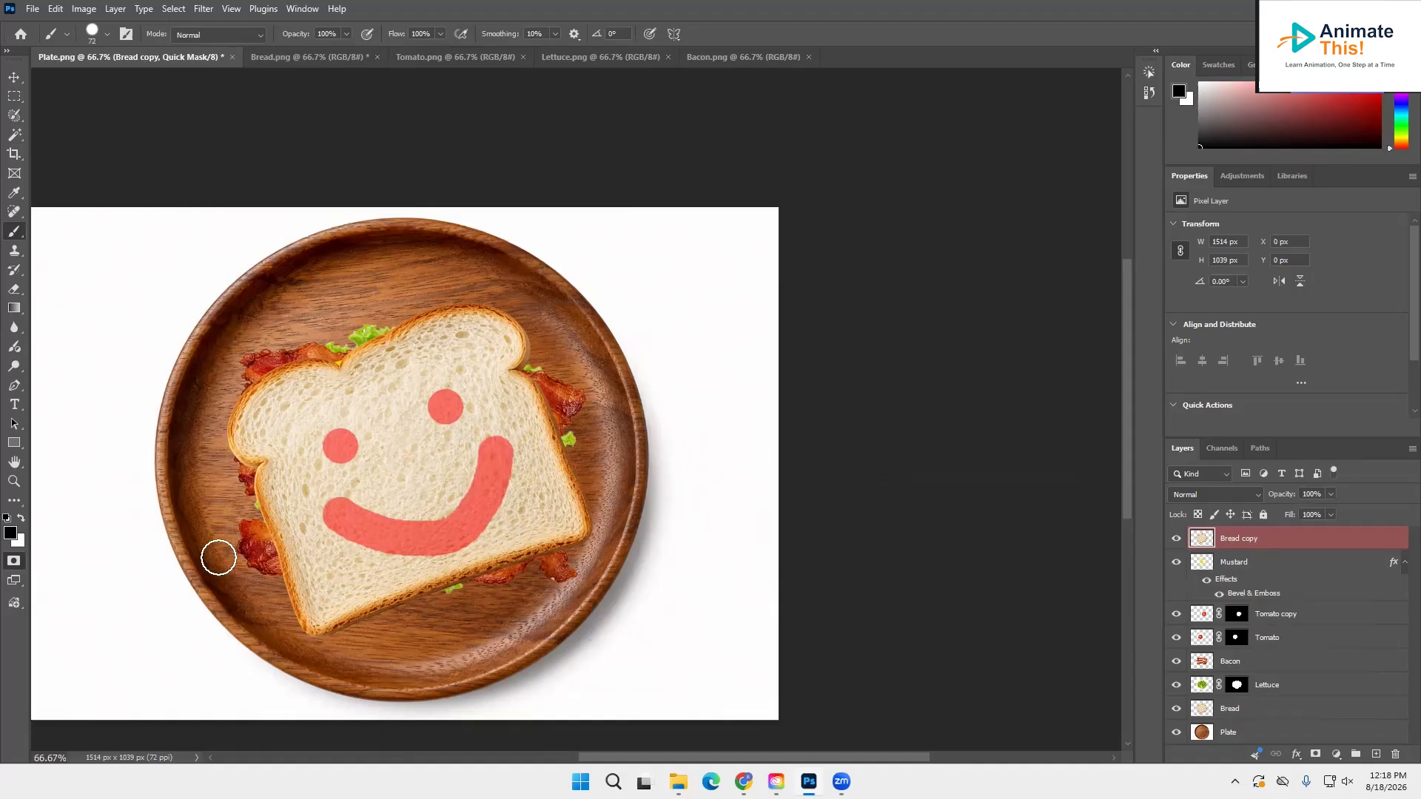
click(14, 562)
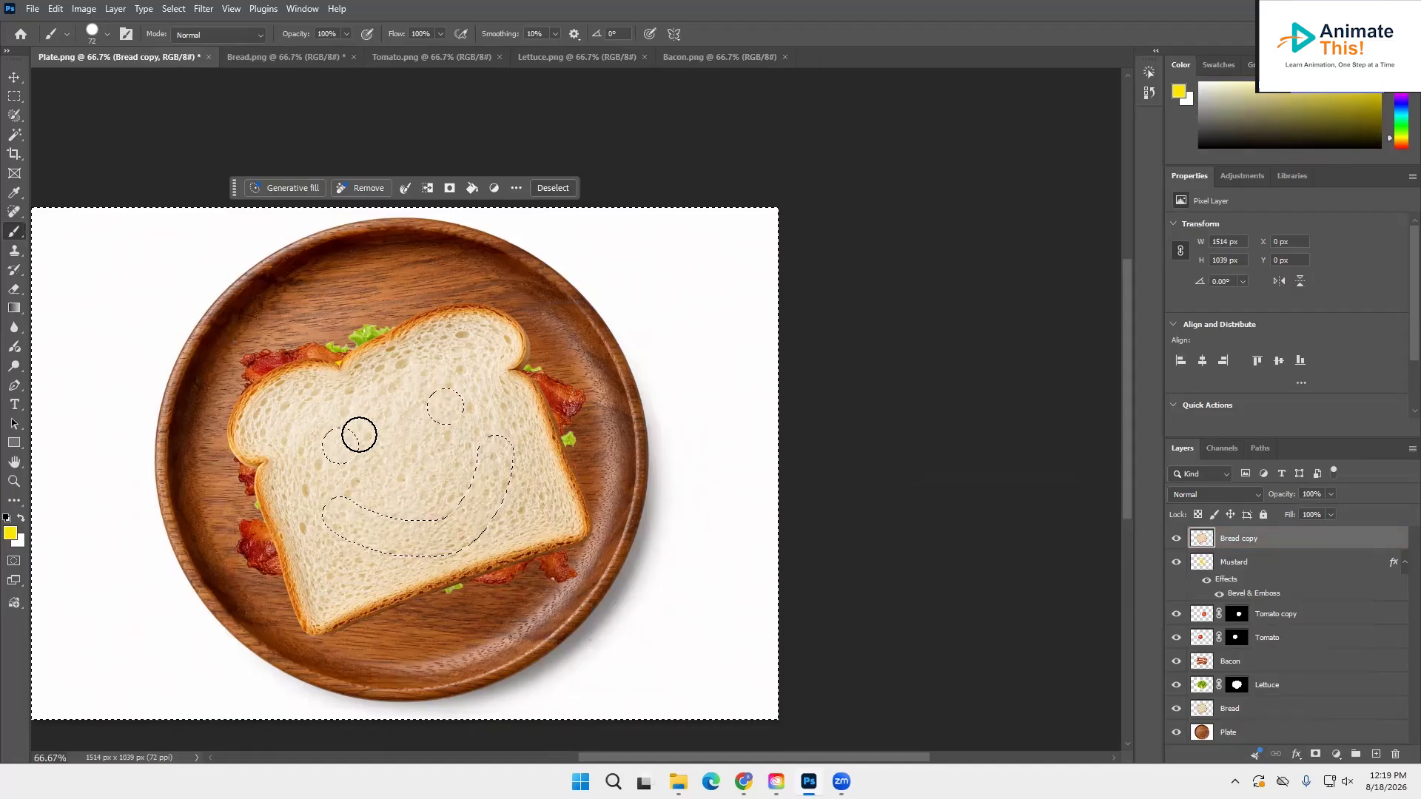
Step: Try masking the top bread layer with the inverted face selection, and undo both the mask and the inversion
click(174, 9)
click(191, 60)
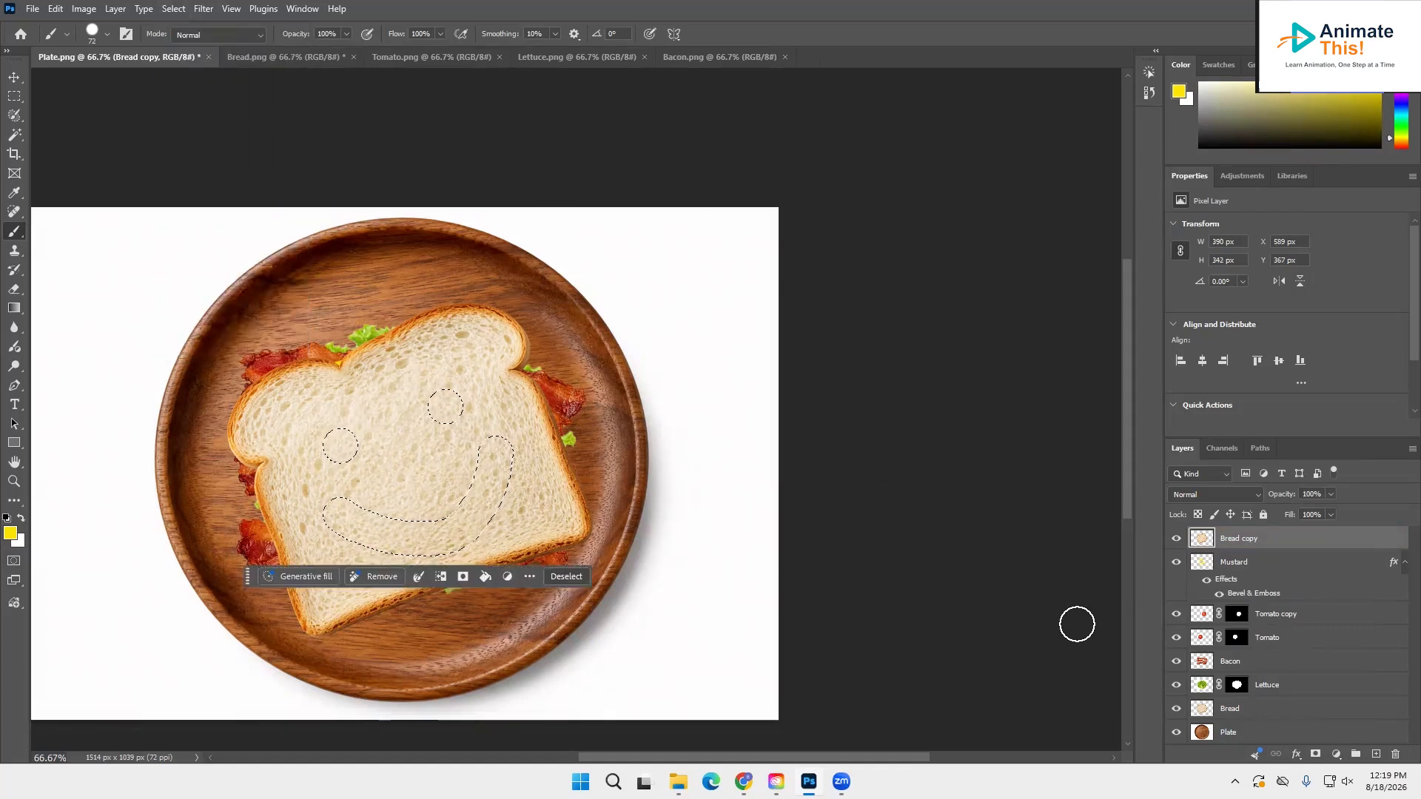
click(1315, 754)
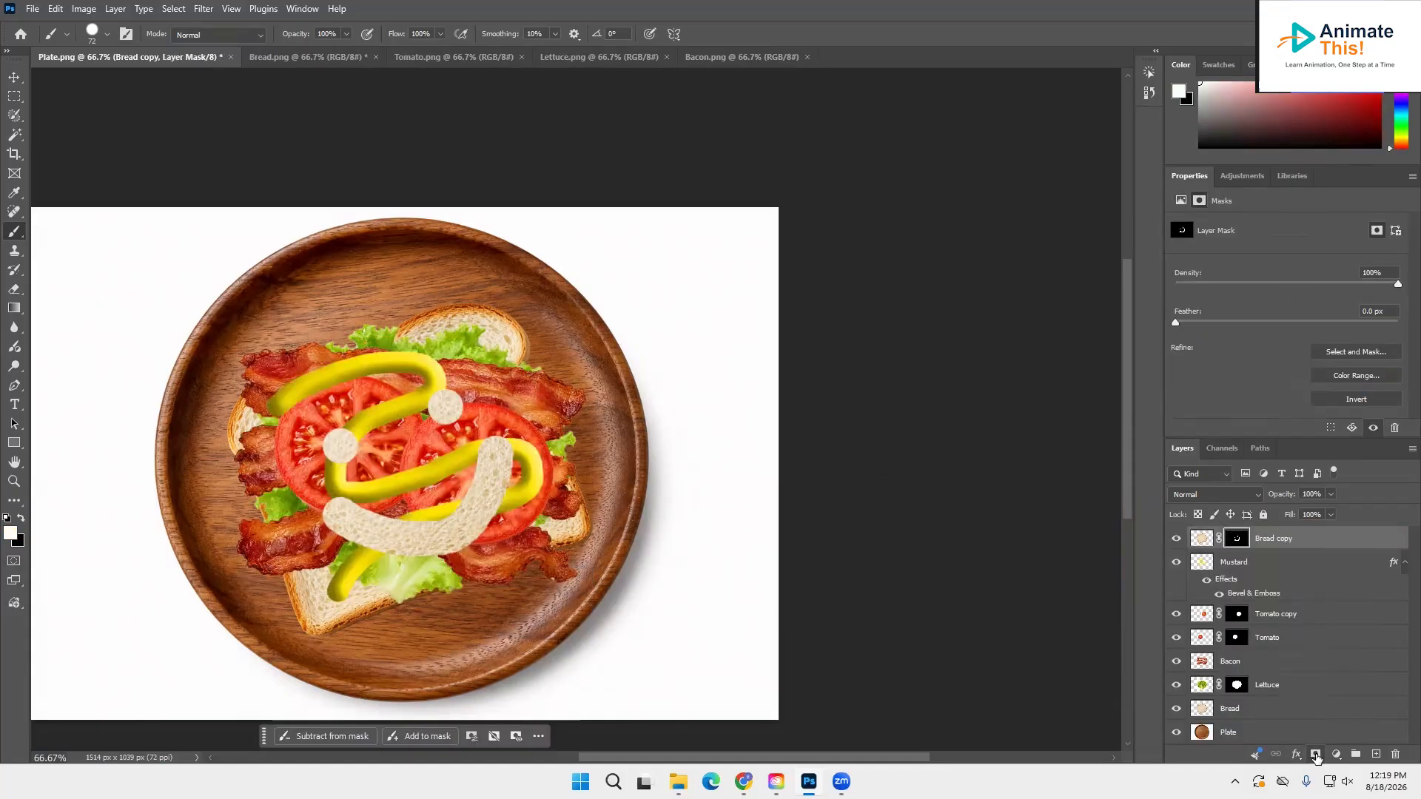
key(ctrl+z)
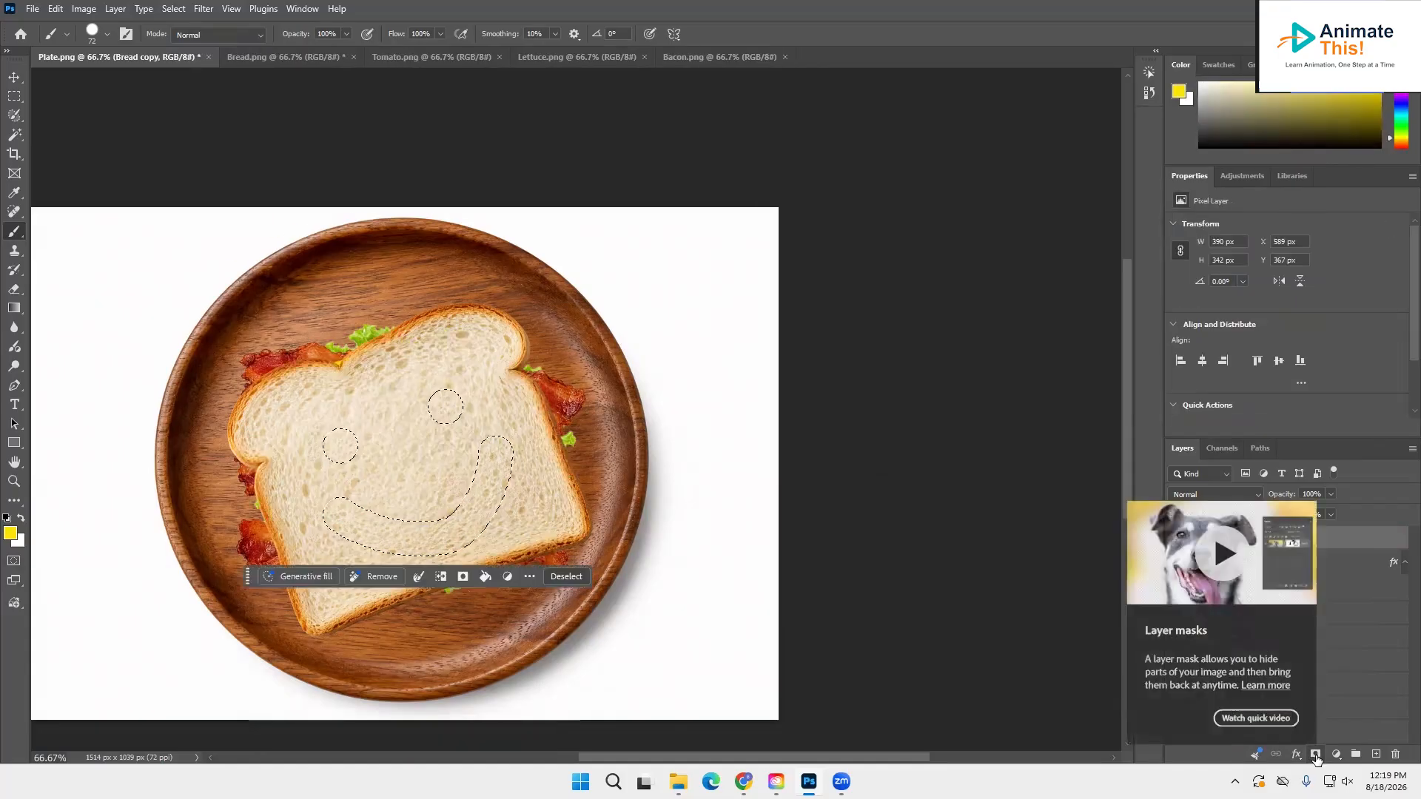
key(ctrl+shift+i)
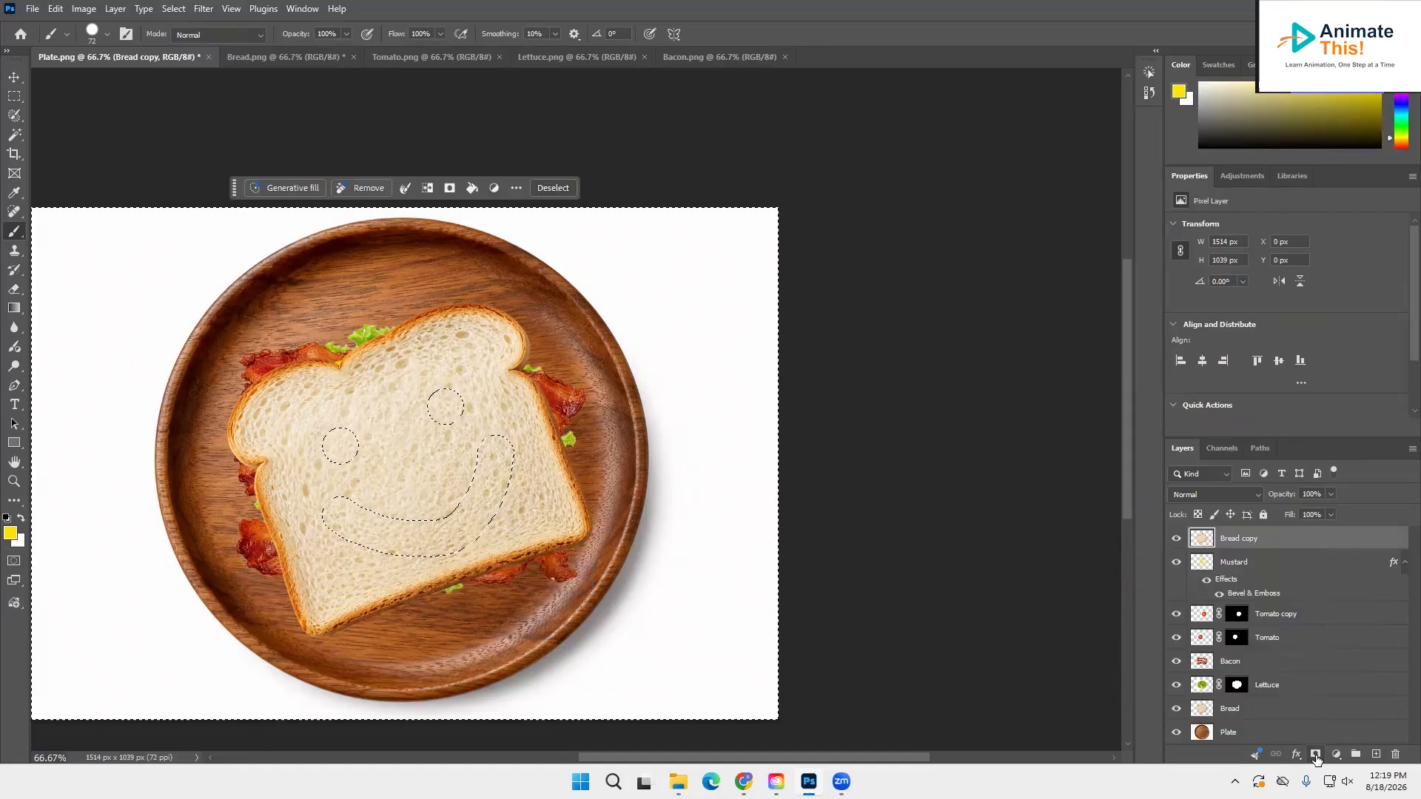
Step: Check the painted face in Quick Mask and add a layer mask to the top bread layer that cuts out the eyes and smile
key(q)
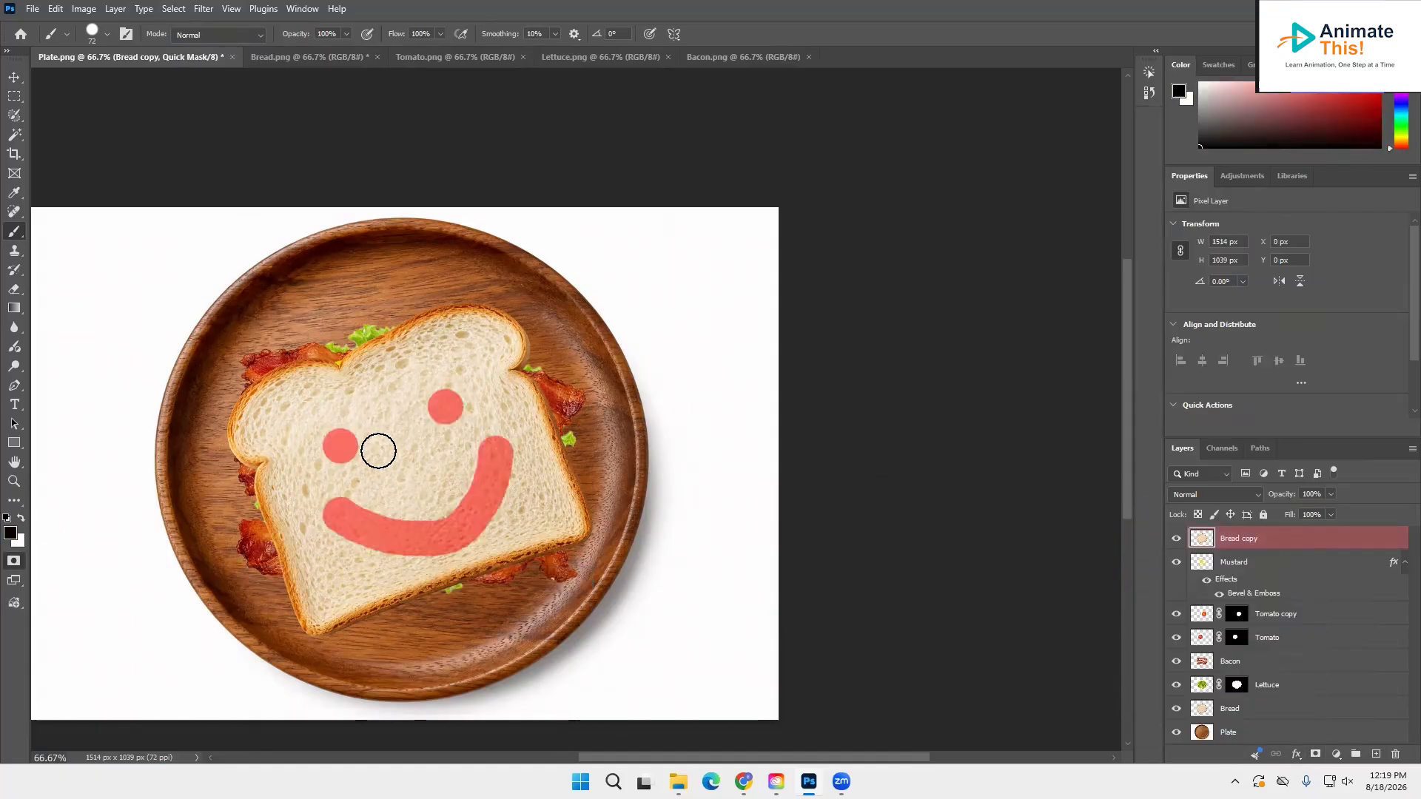
click(13, 560)
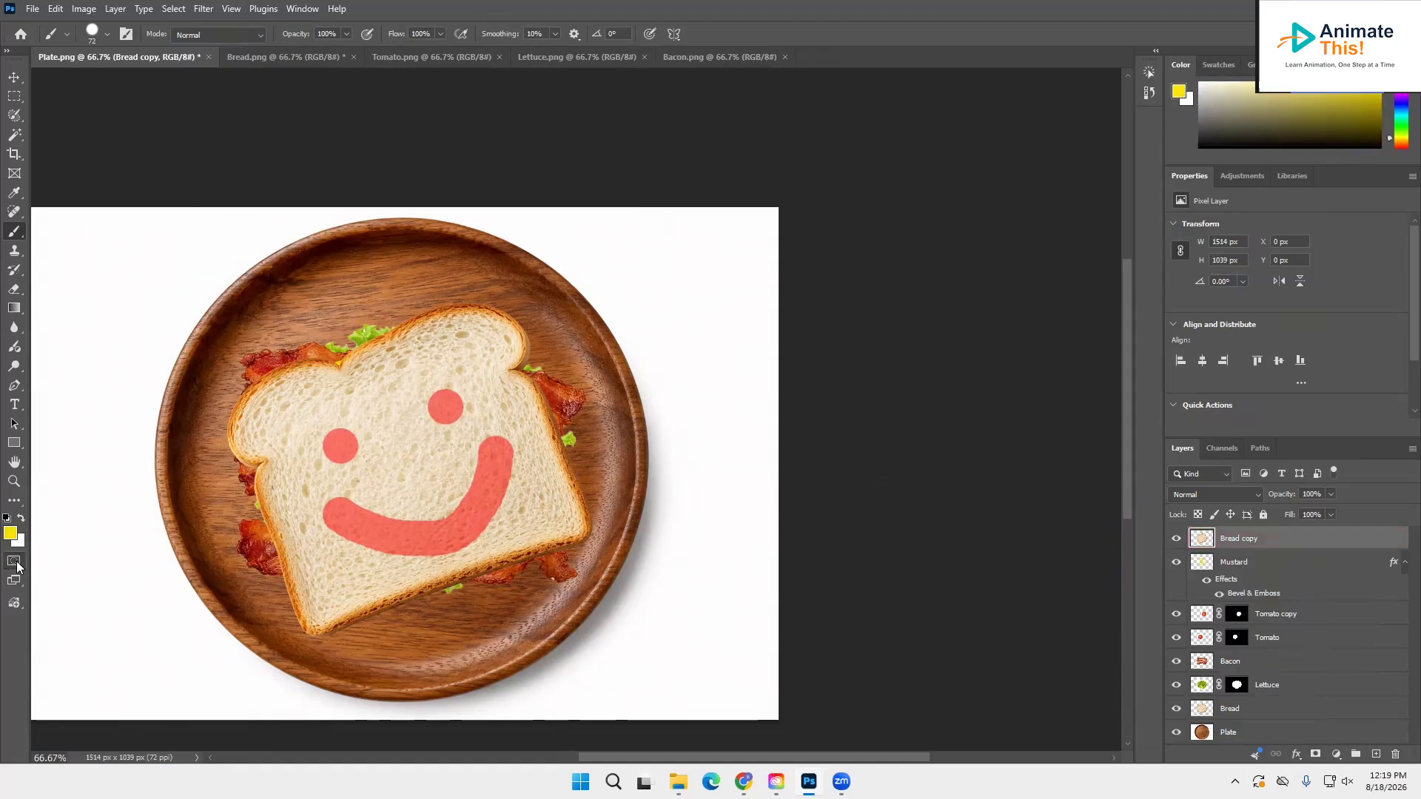
click(1316, 755)
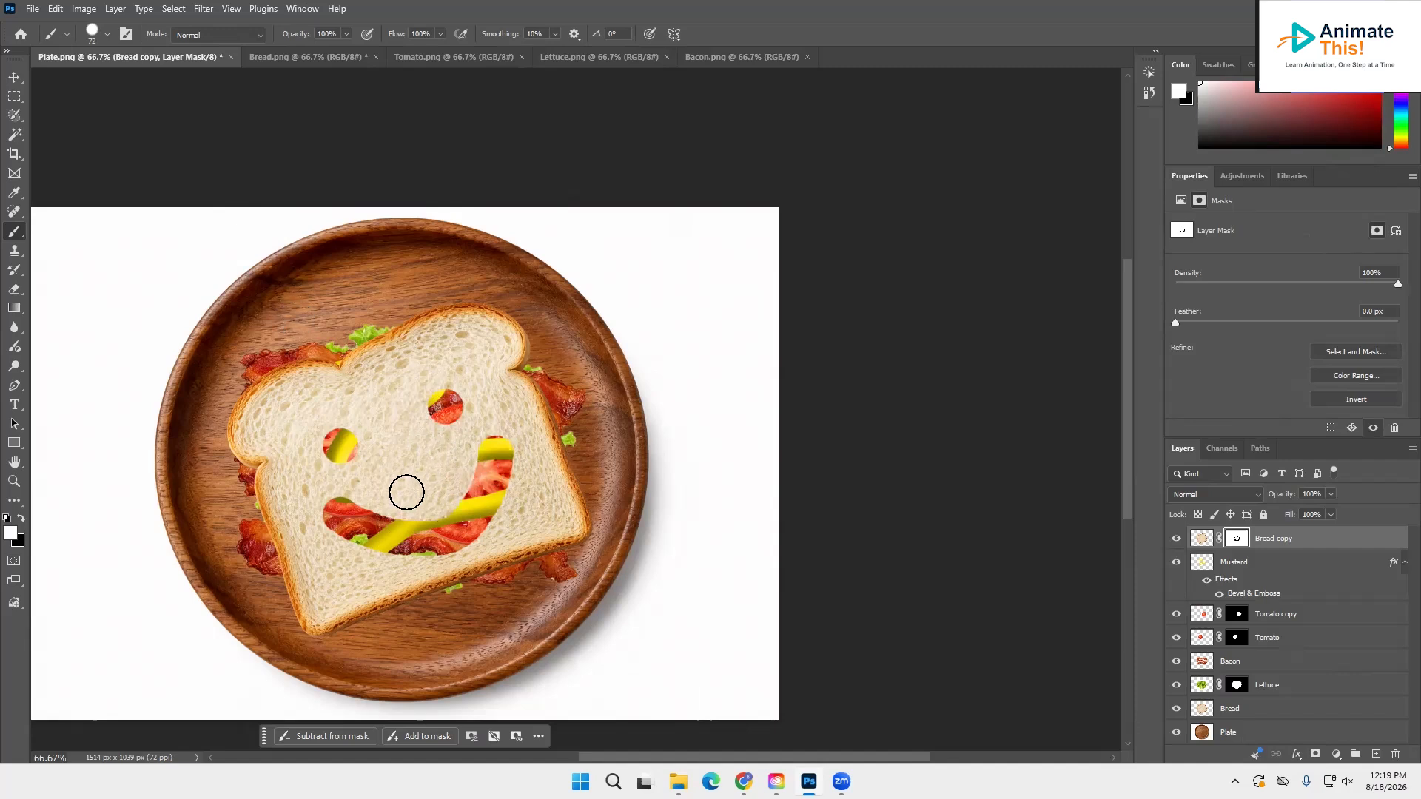
Step: Shift the top bread slice slightly up and to the left so the lower slice's bottom edge shows beneath it
click(14, 77)
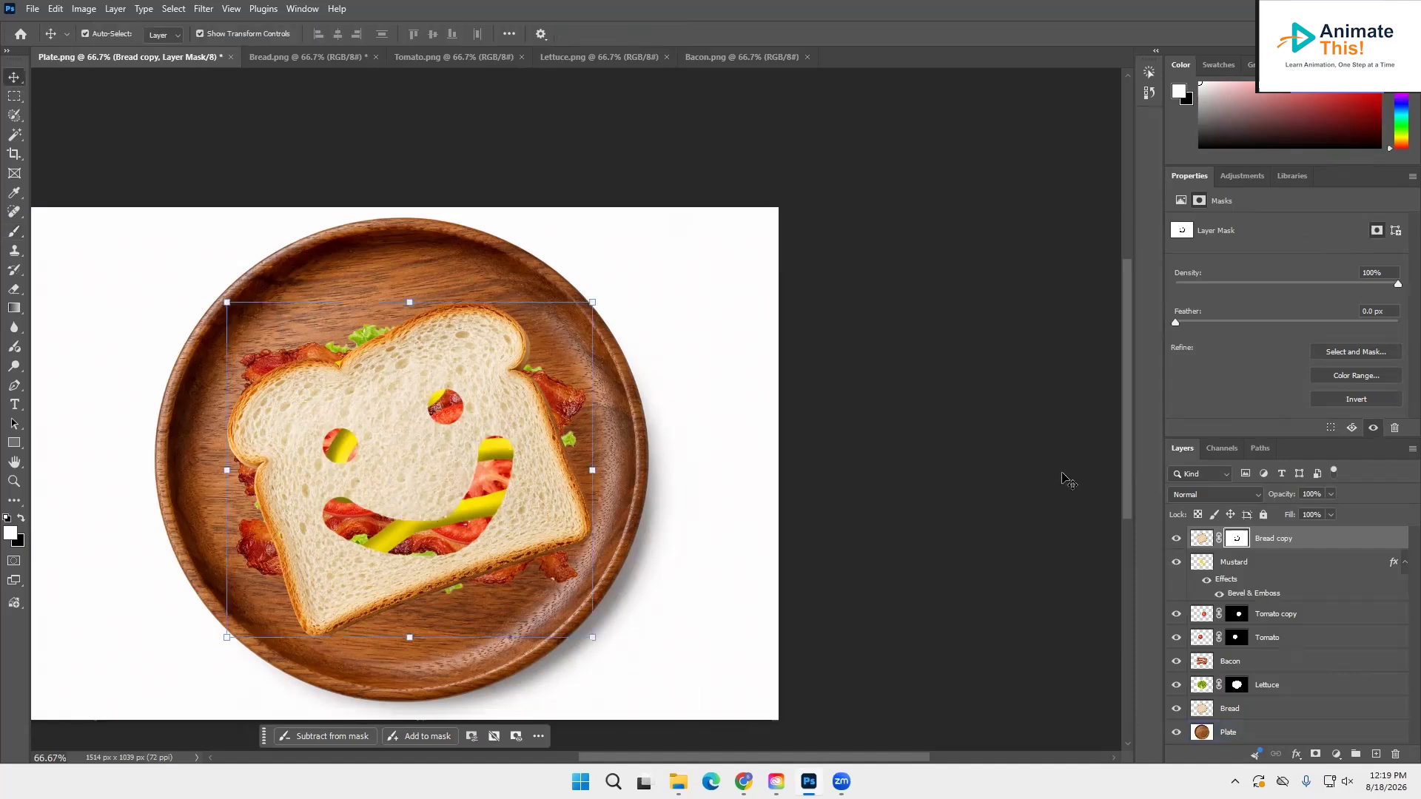
mouse_move(396, 396)
mouse_down()
mouse_move(392, 300)
mouse_move(401, 388)
mouse_up()
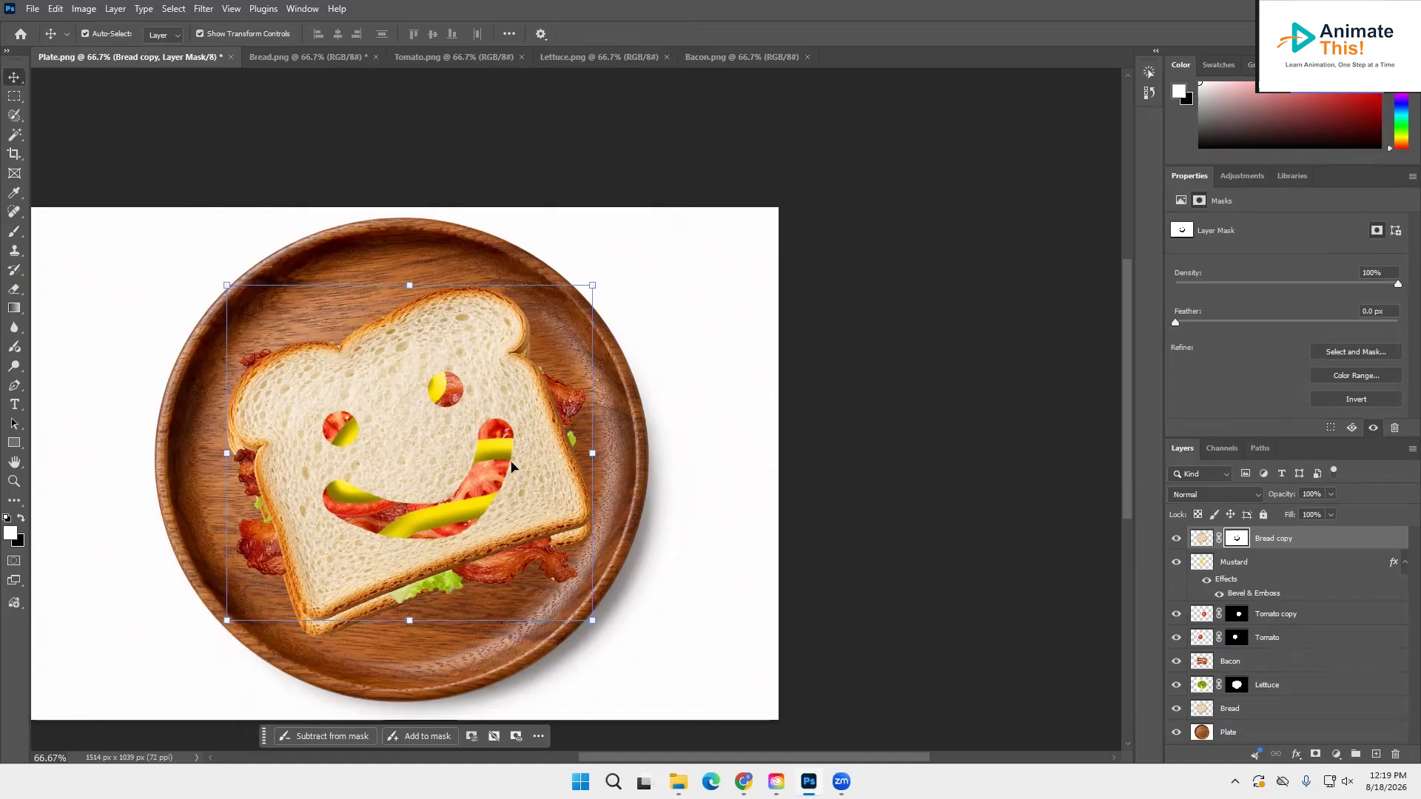
drag(520, 411, 517, 415)
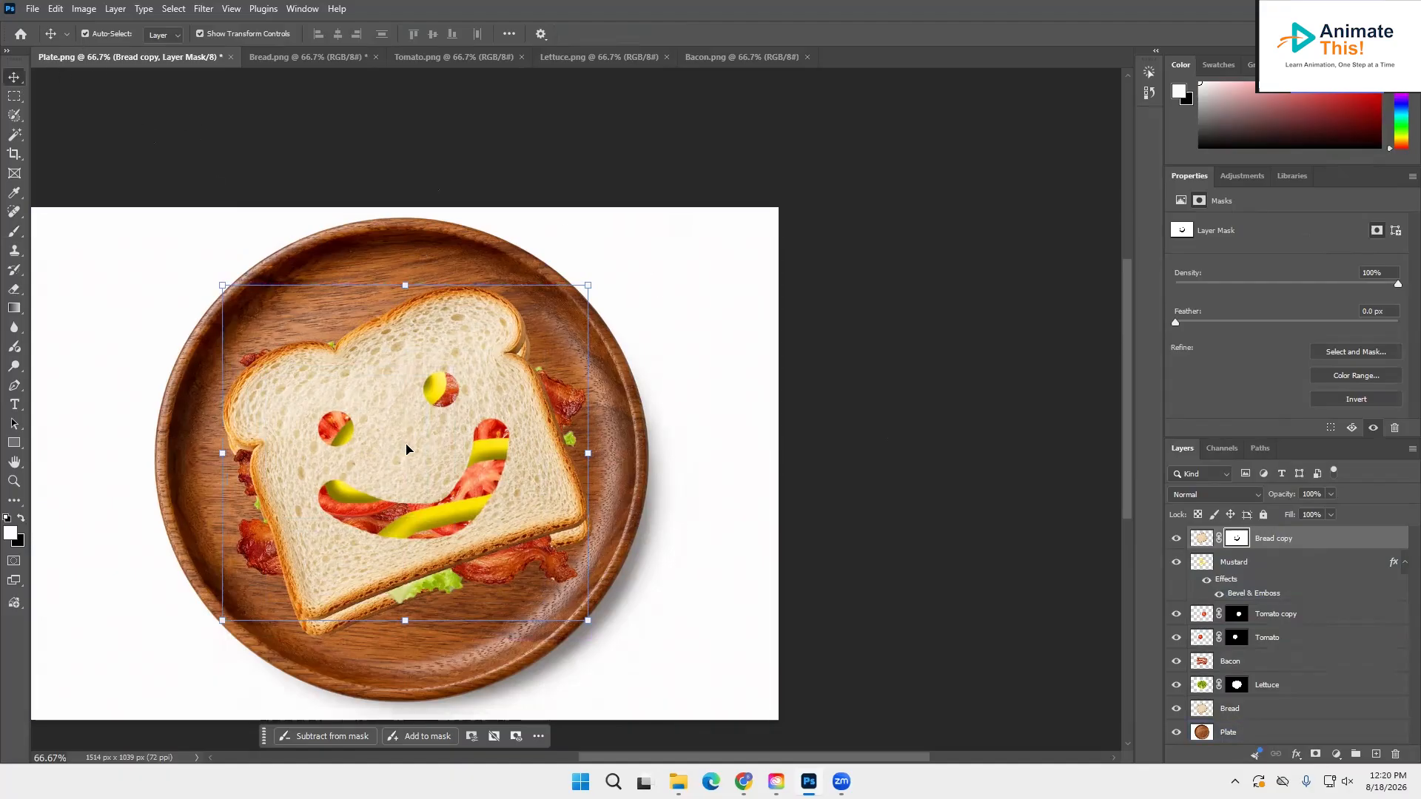
Step: Save the composite as the Photoshop document Sandwich.psd in the Downloads folder
click(33, 9)
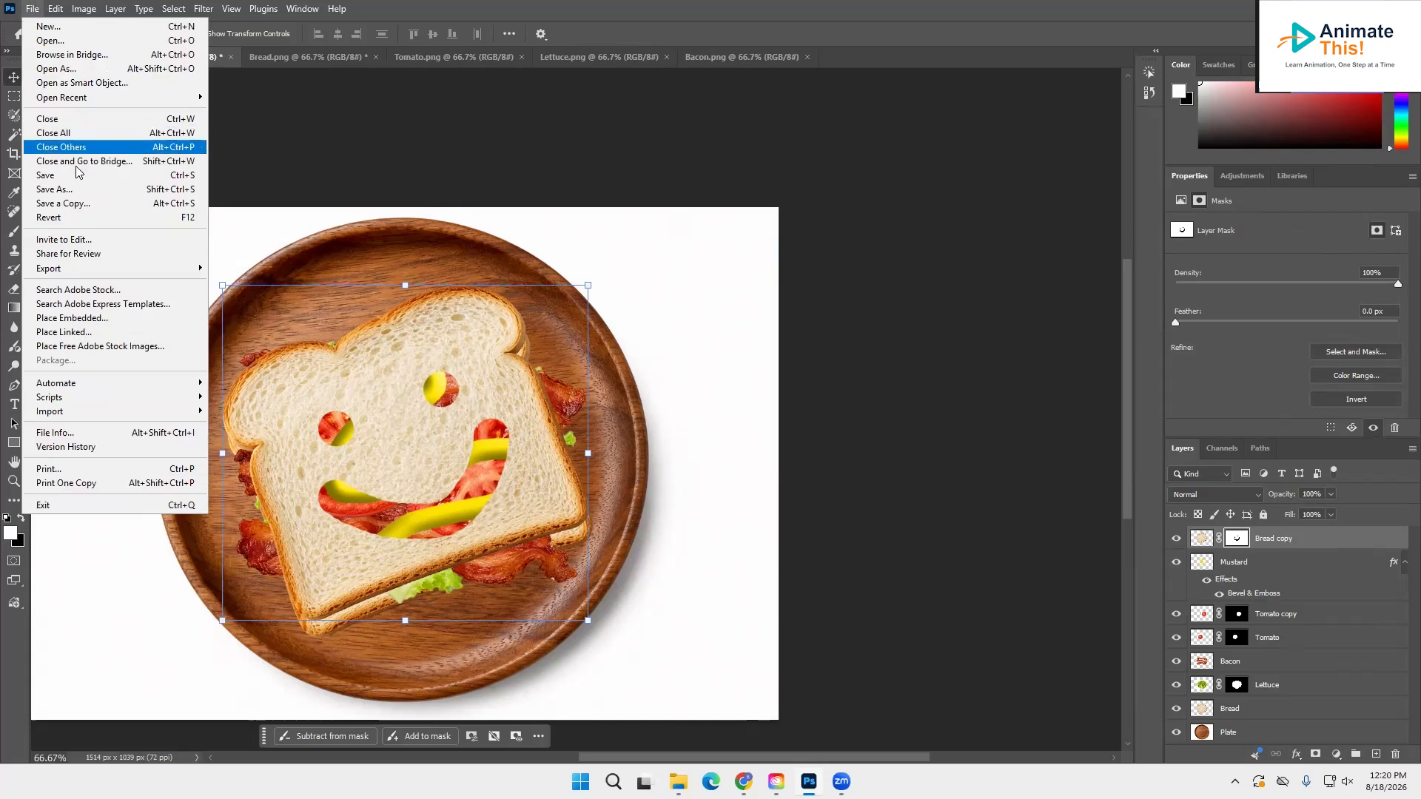
click(77, 190)
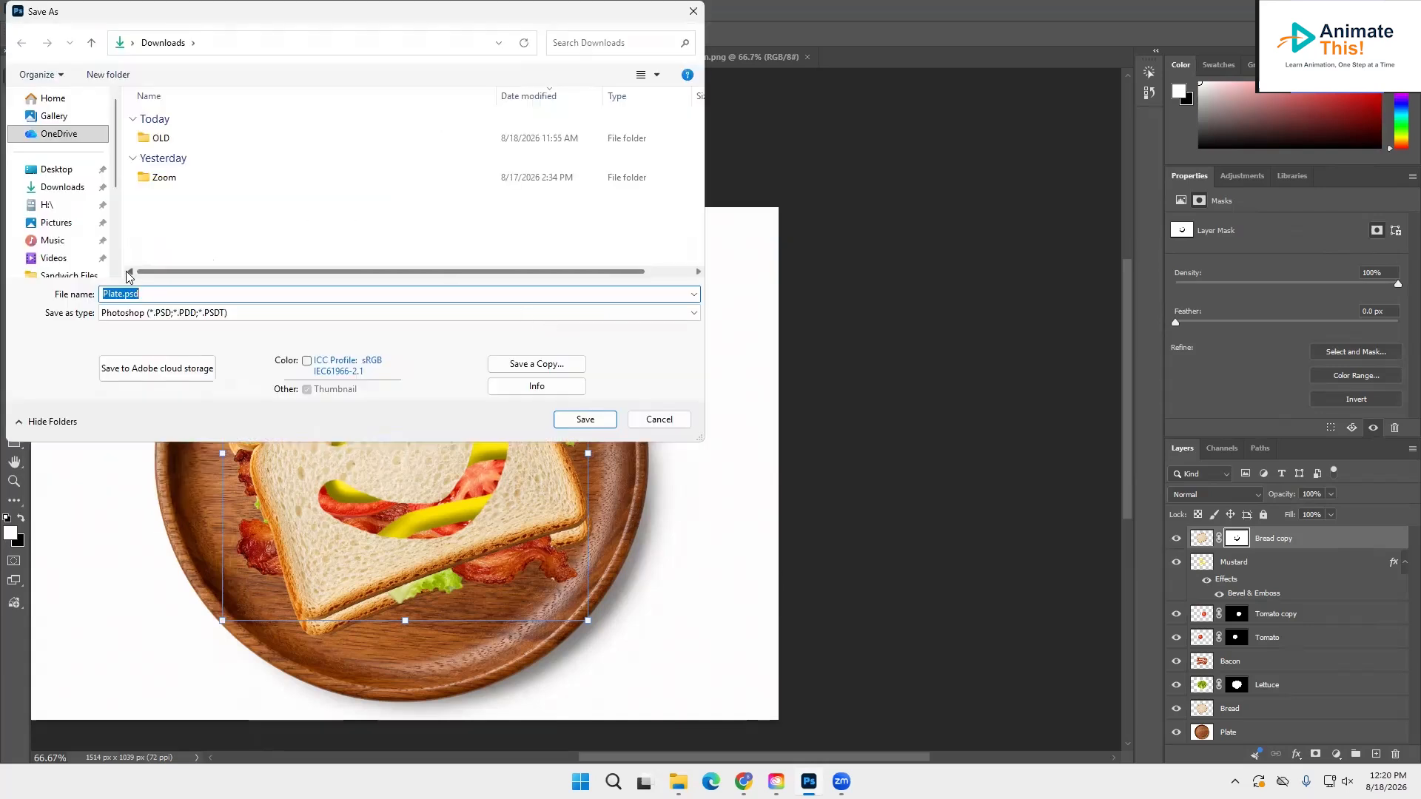
click(122, 295)
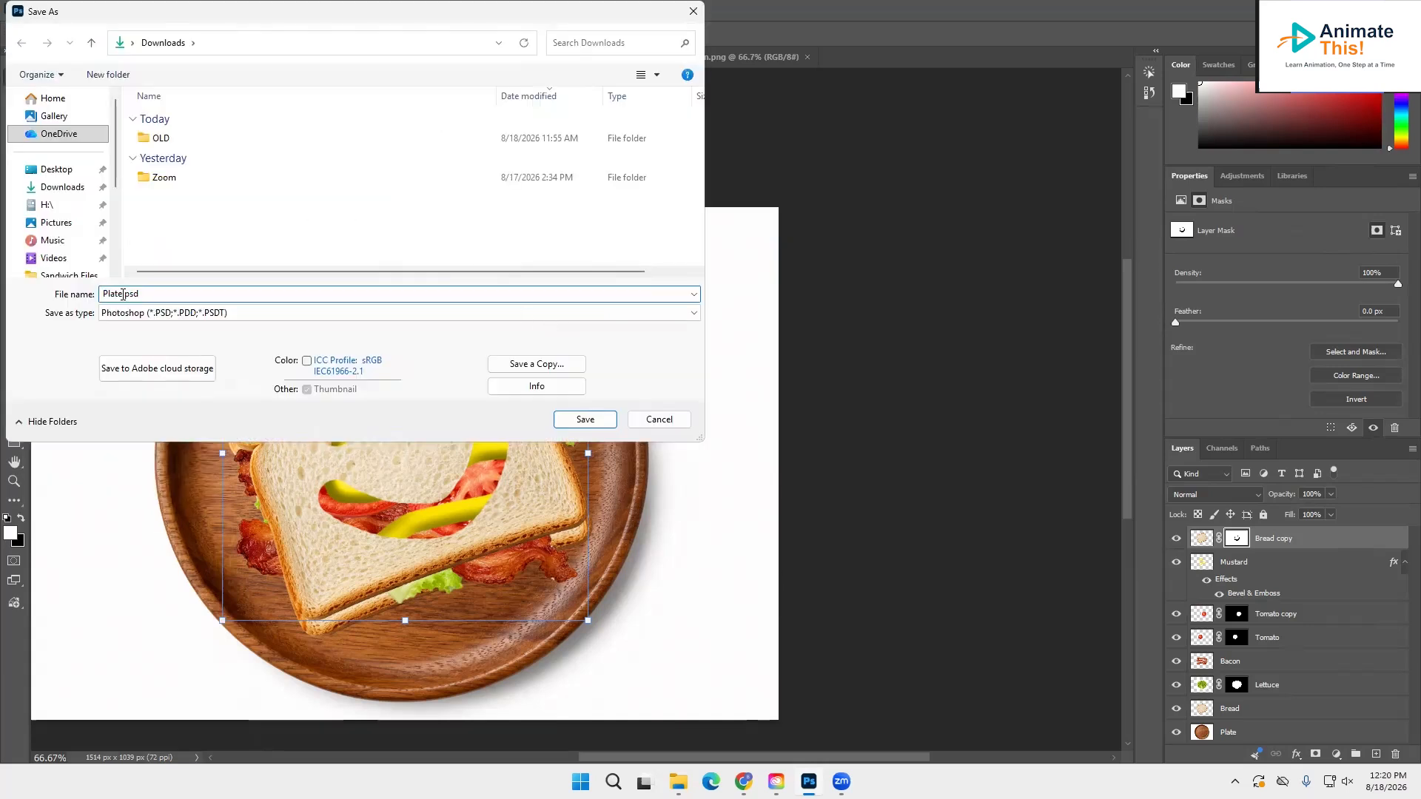
text(Sandwich)
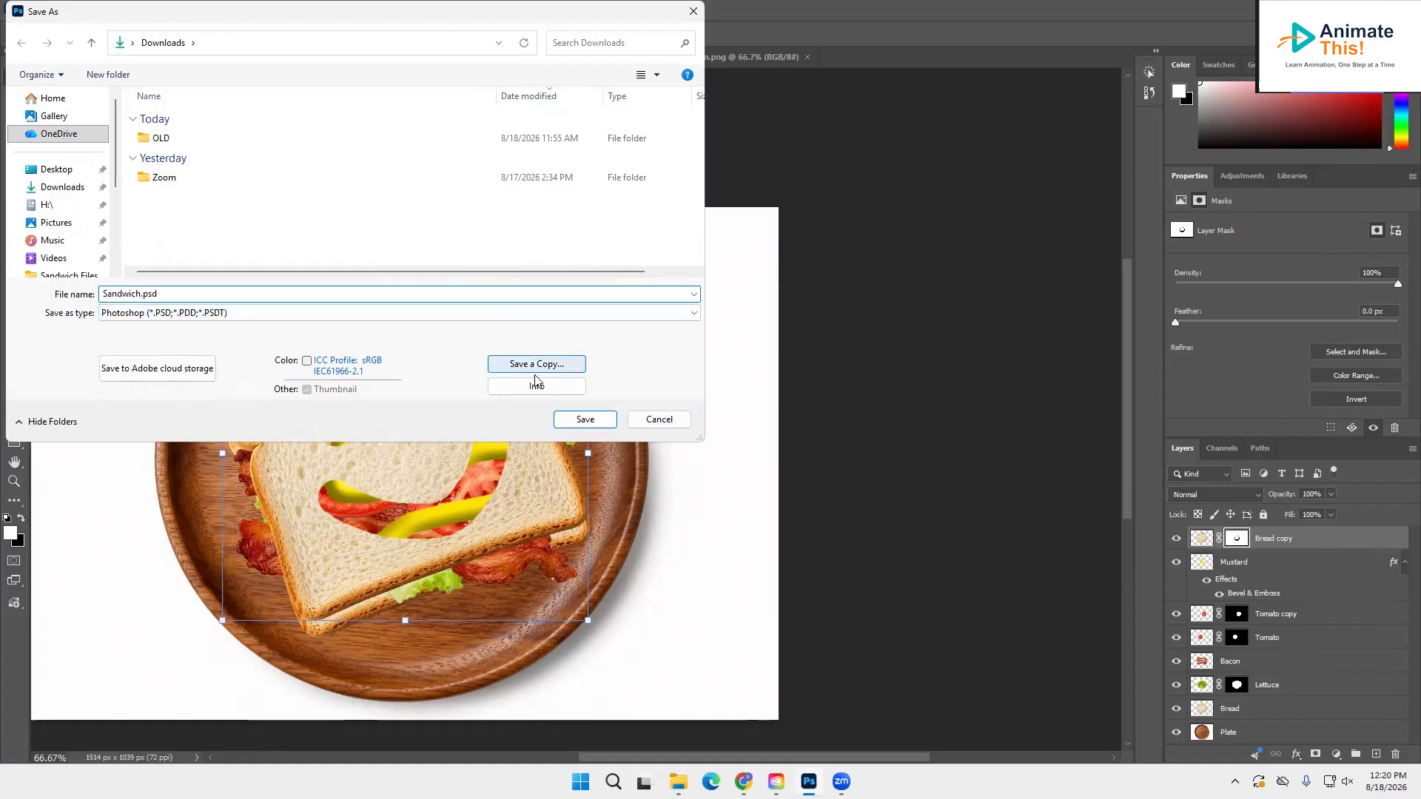
click(582, 417)
click(871, 220)
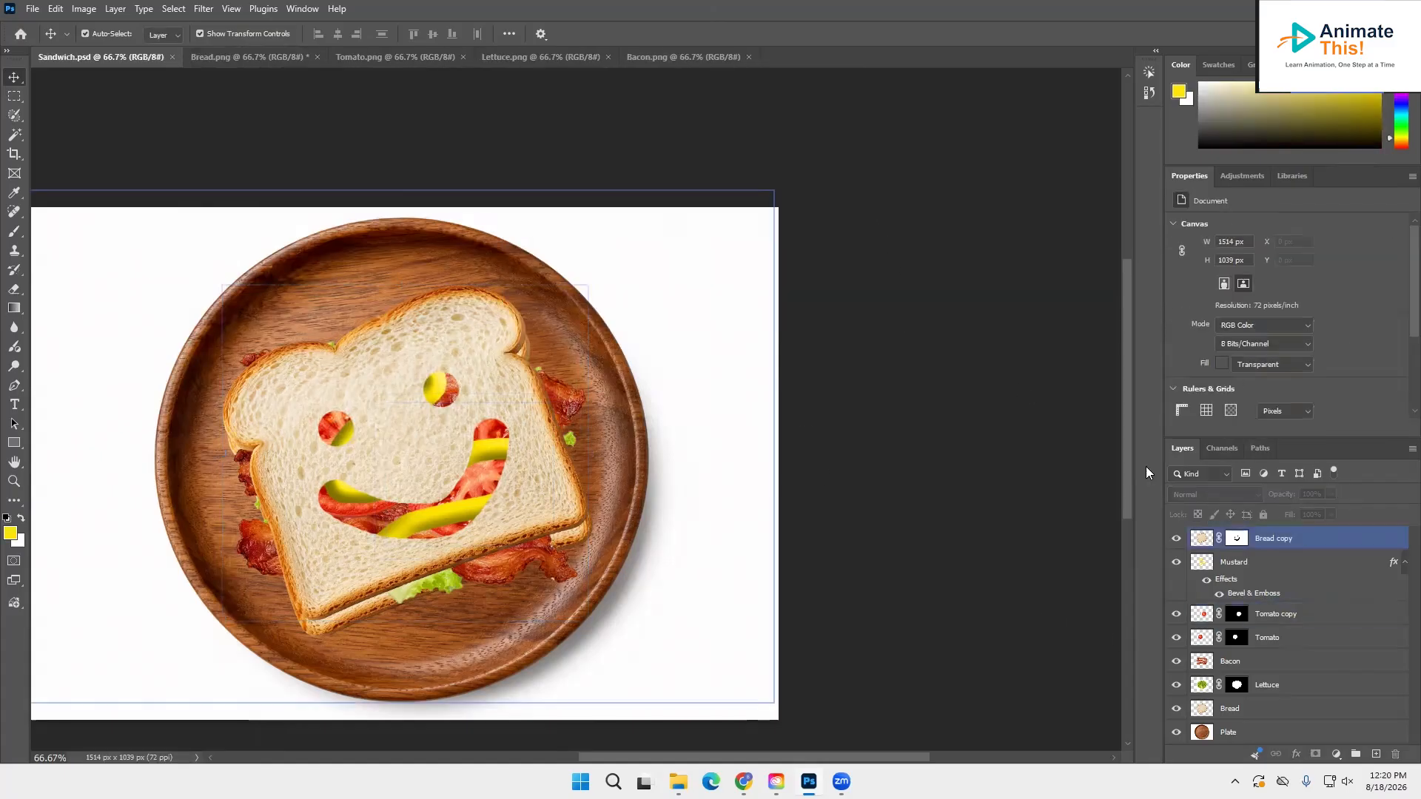
click(664, 703)
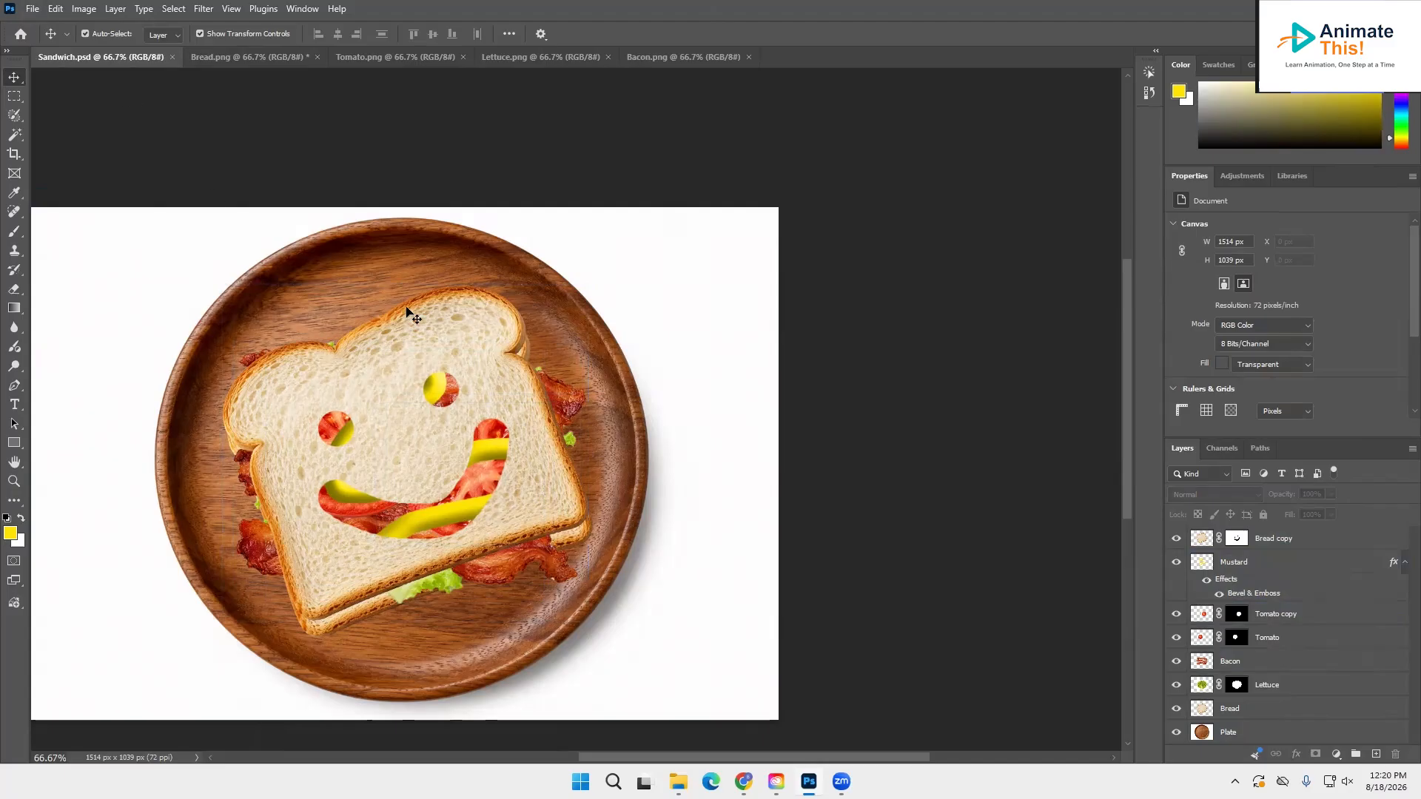
Step: Quick-export the finished composite as Sandwich.png to the Downloads folder
click(35, 11)
mouse_move(129, 270)
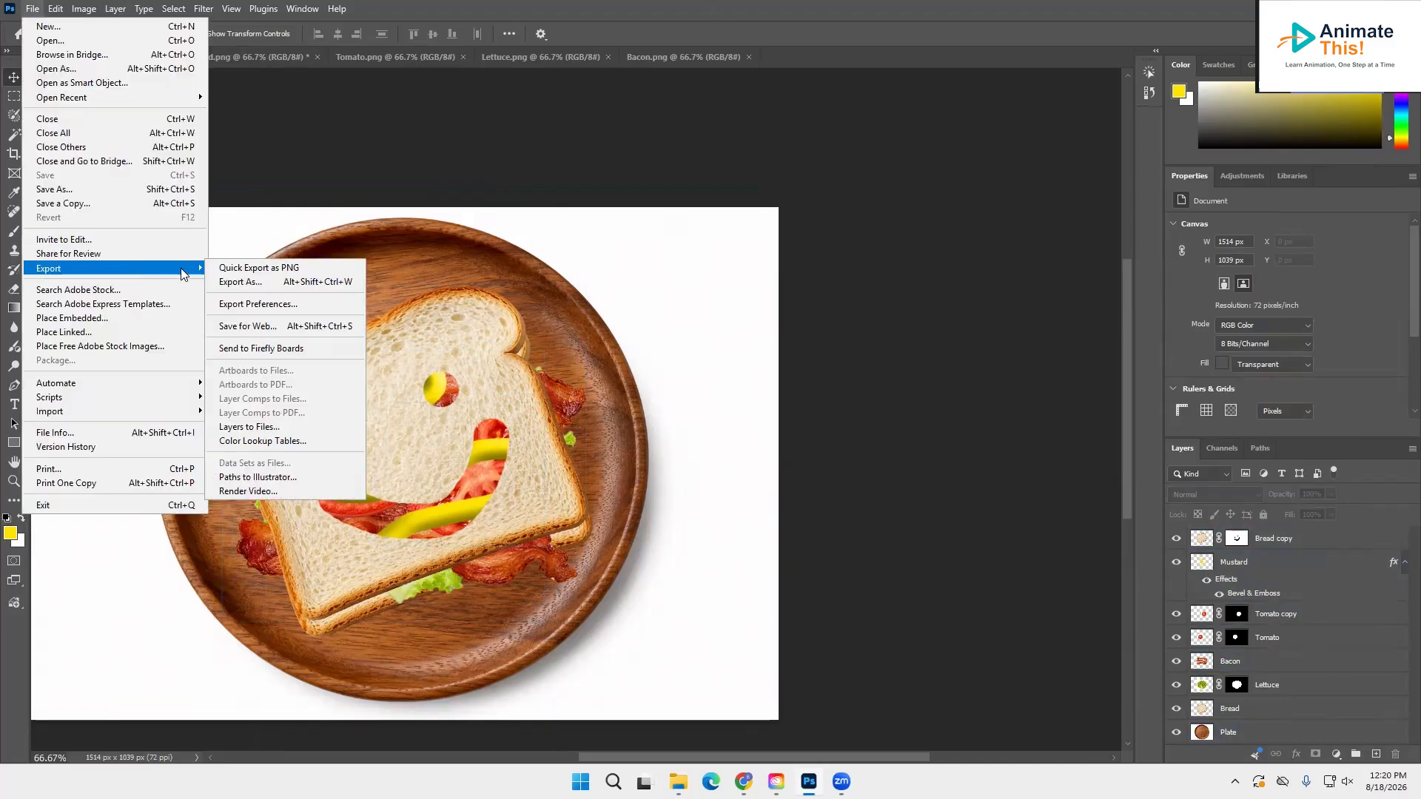
click(250, 270)
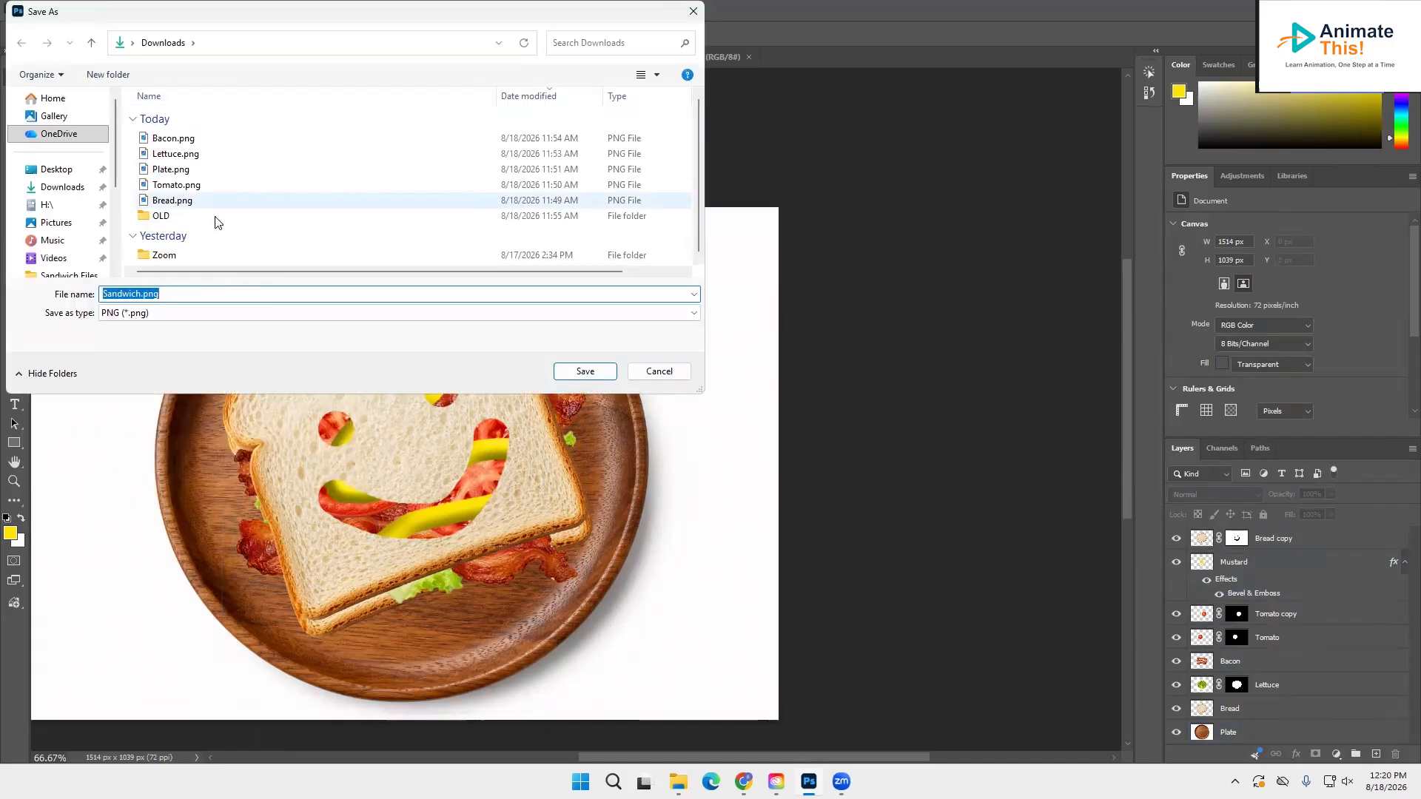
click(584, 374)
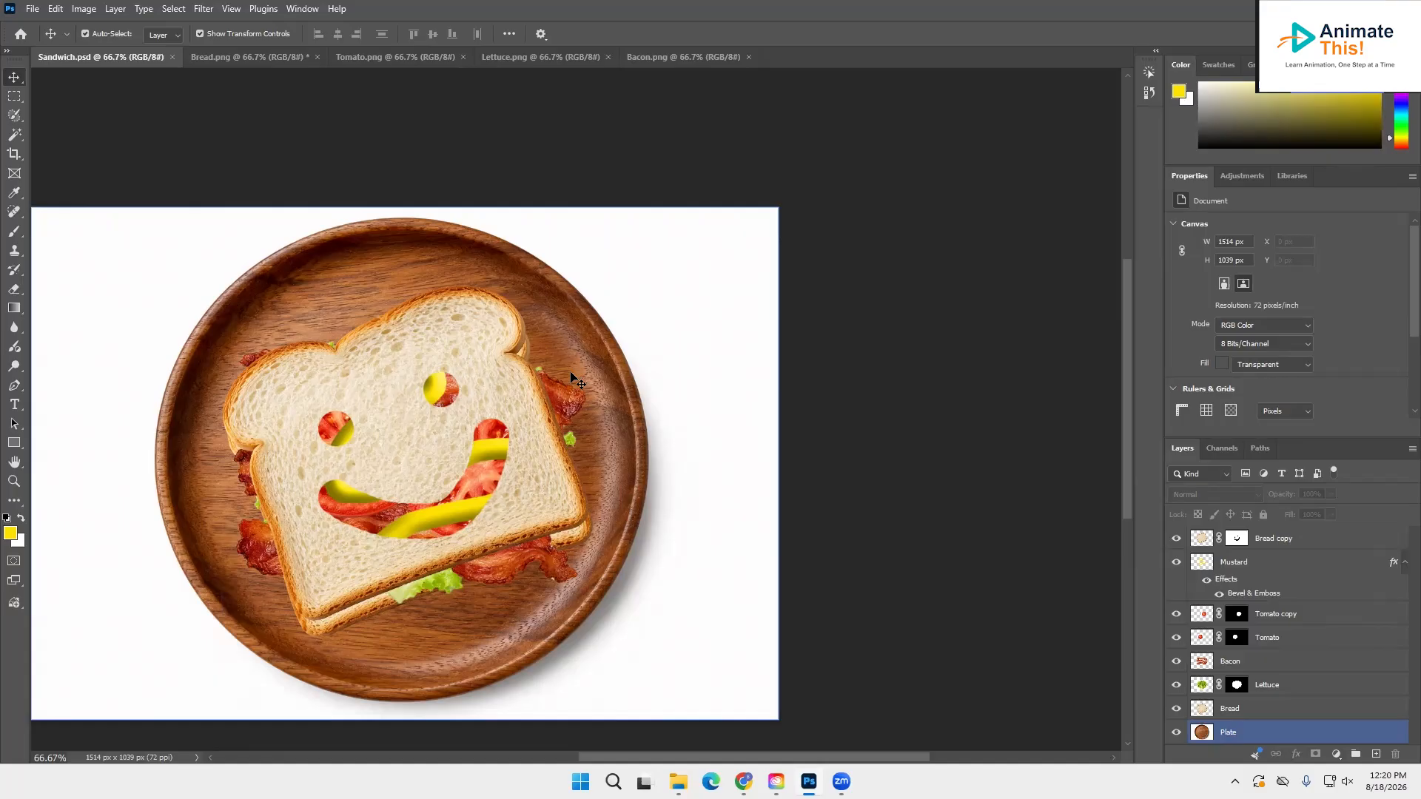
click(511, 328)
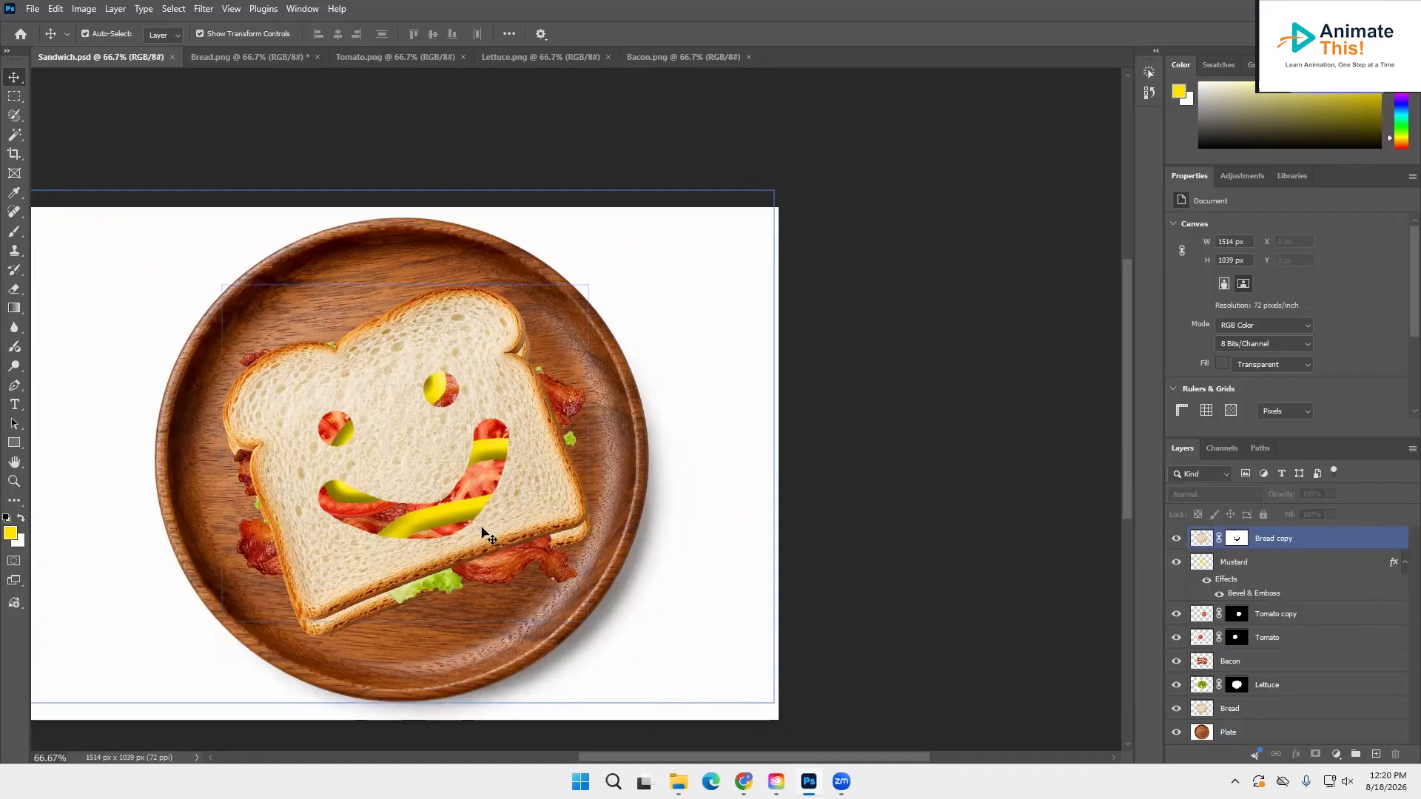
click(426, 539)
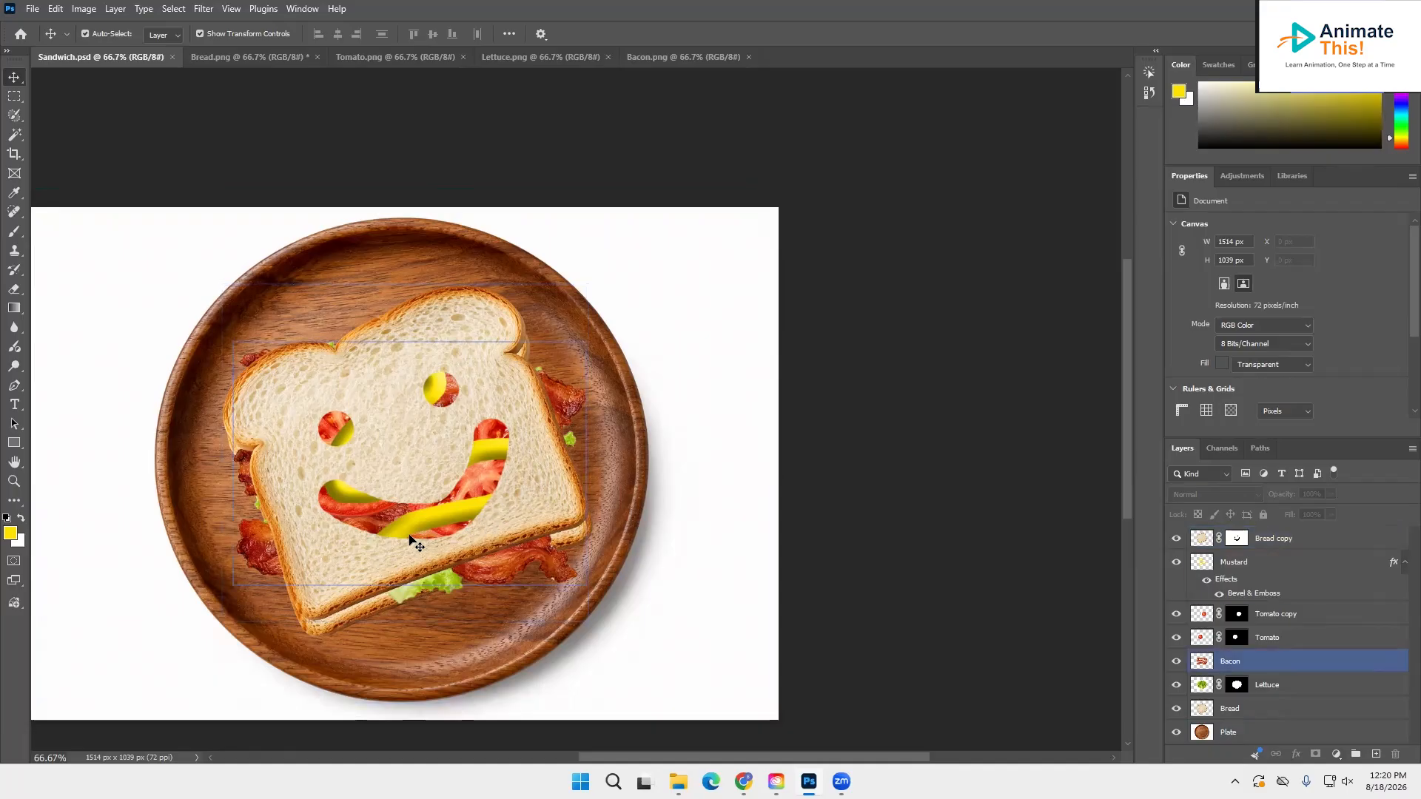
click(410, 536)
click(326, 466)
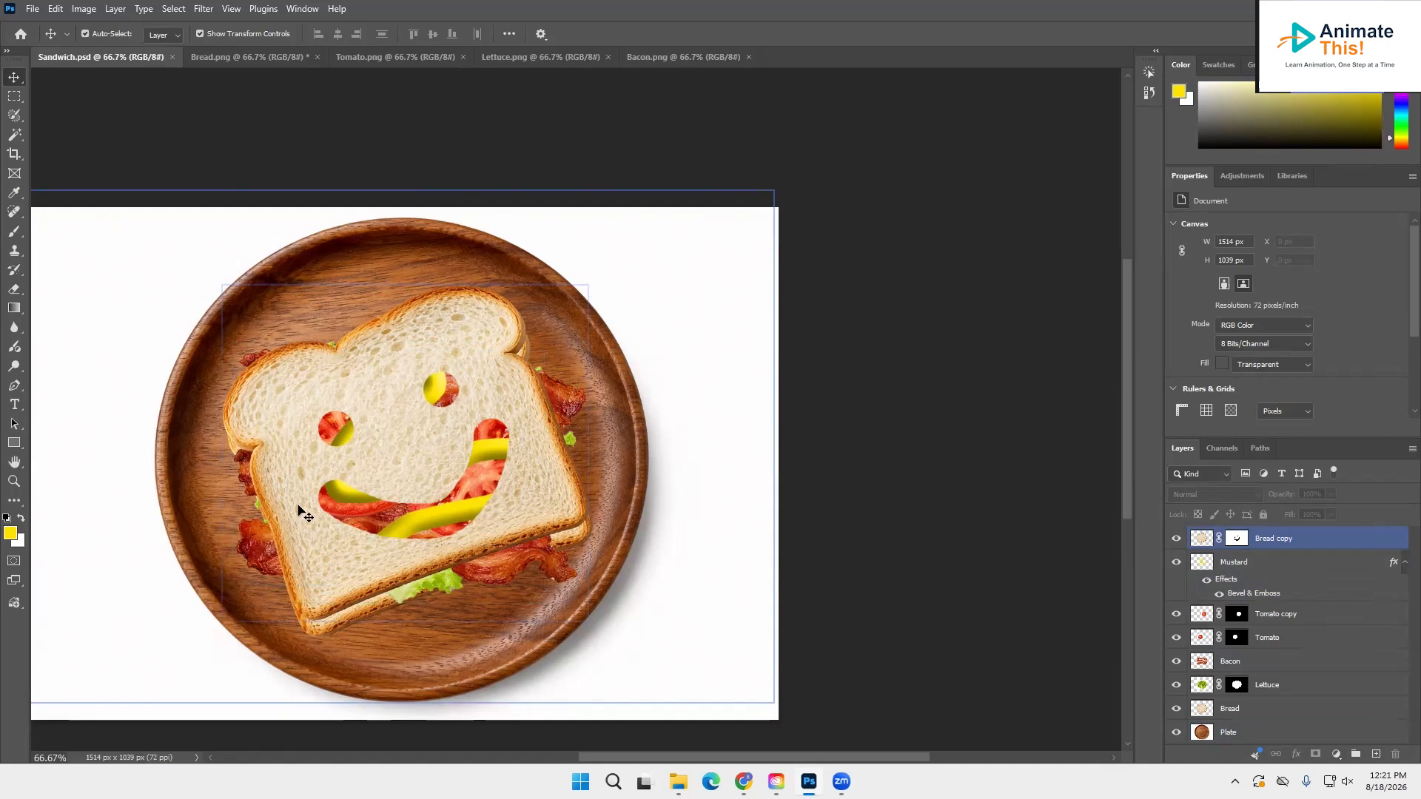
click(466, 575)
click(474, 276)
click(221, 417)
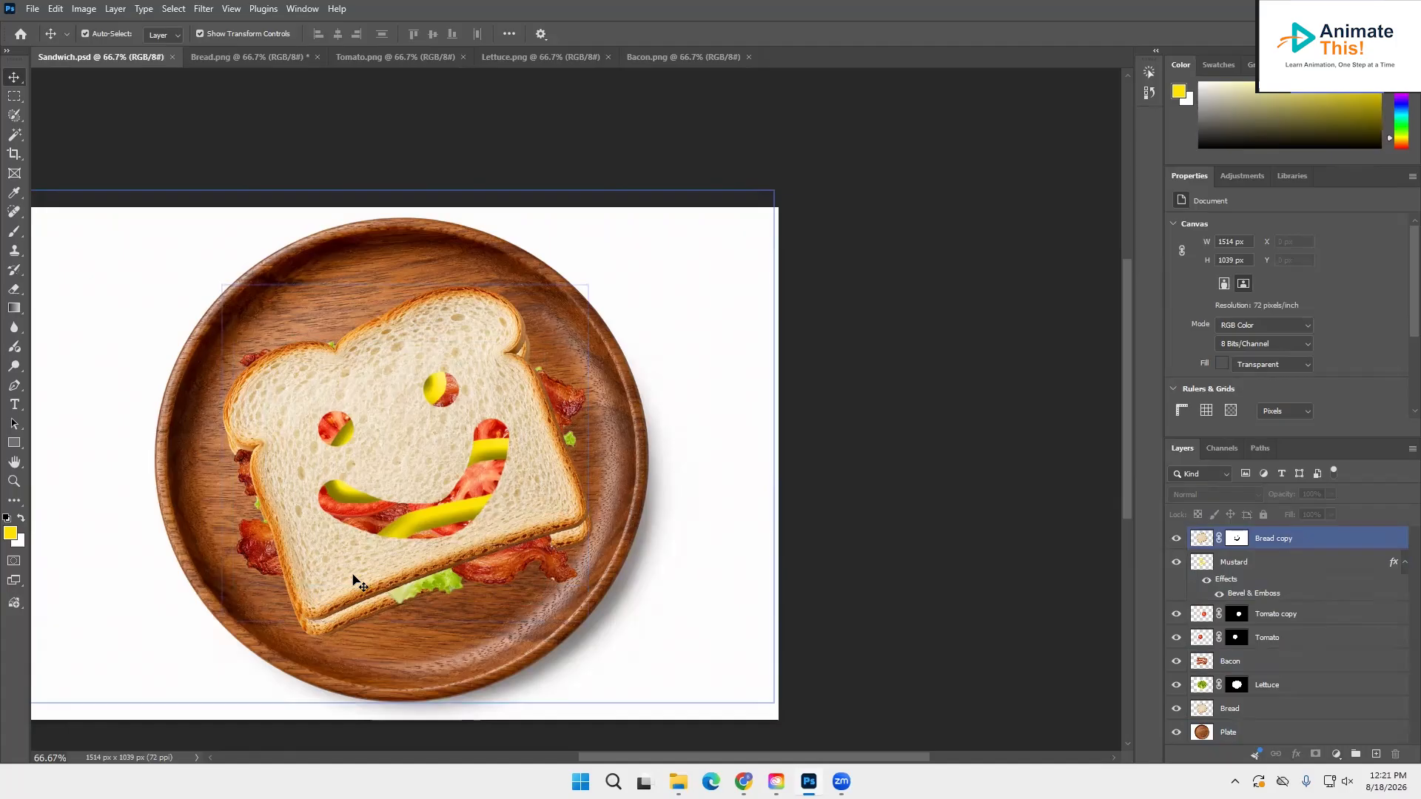